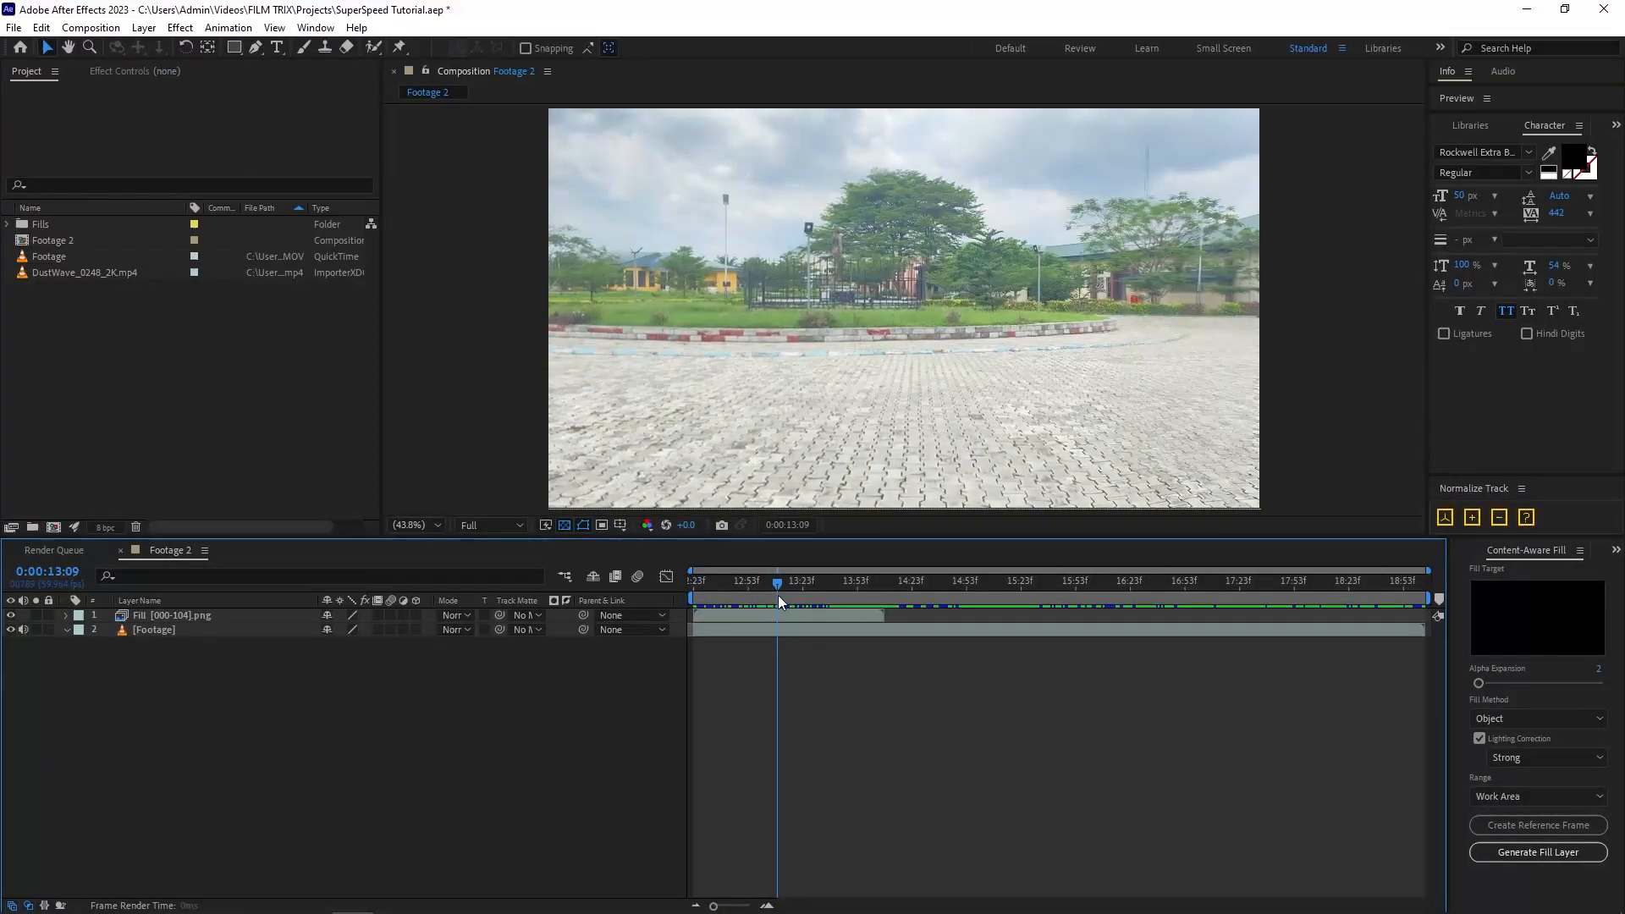
At 0:00:13:40, duplicate the Footage layer and place the copy above the Fill layer.
{"action": "left_click_drag", "start_coordinate": [778, 595], "coordinate": [833, 590]}
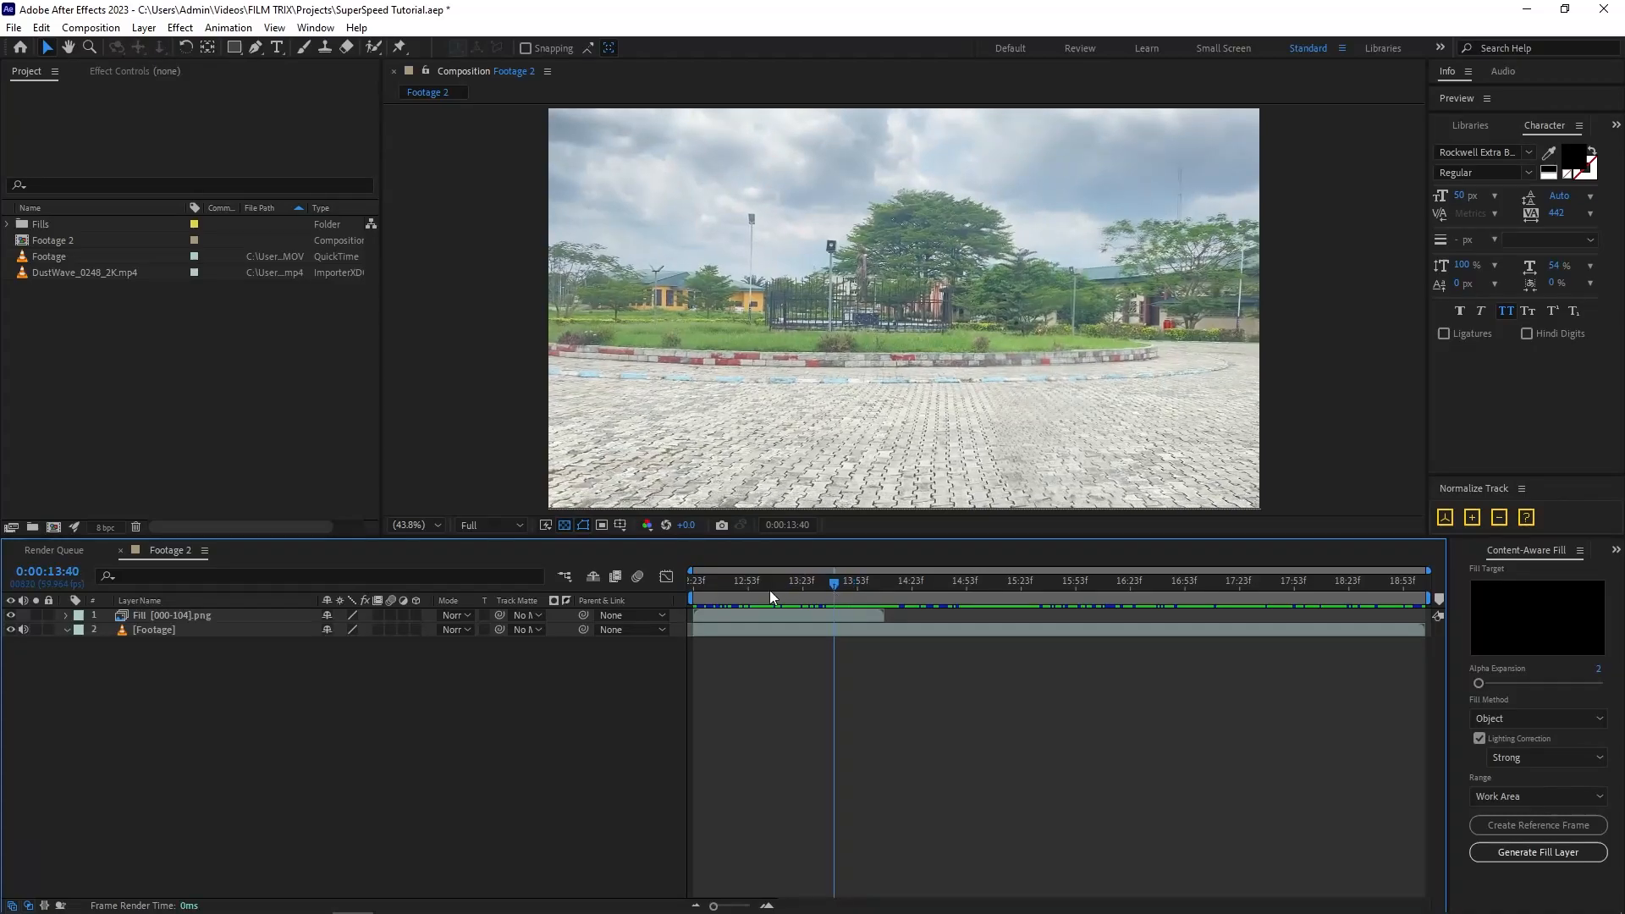
{"action": "left_click", "coordinate": [213, 632]}
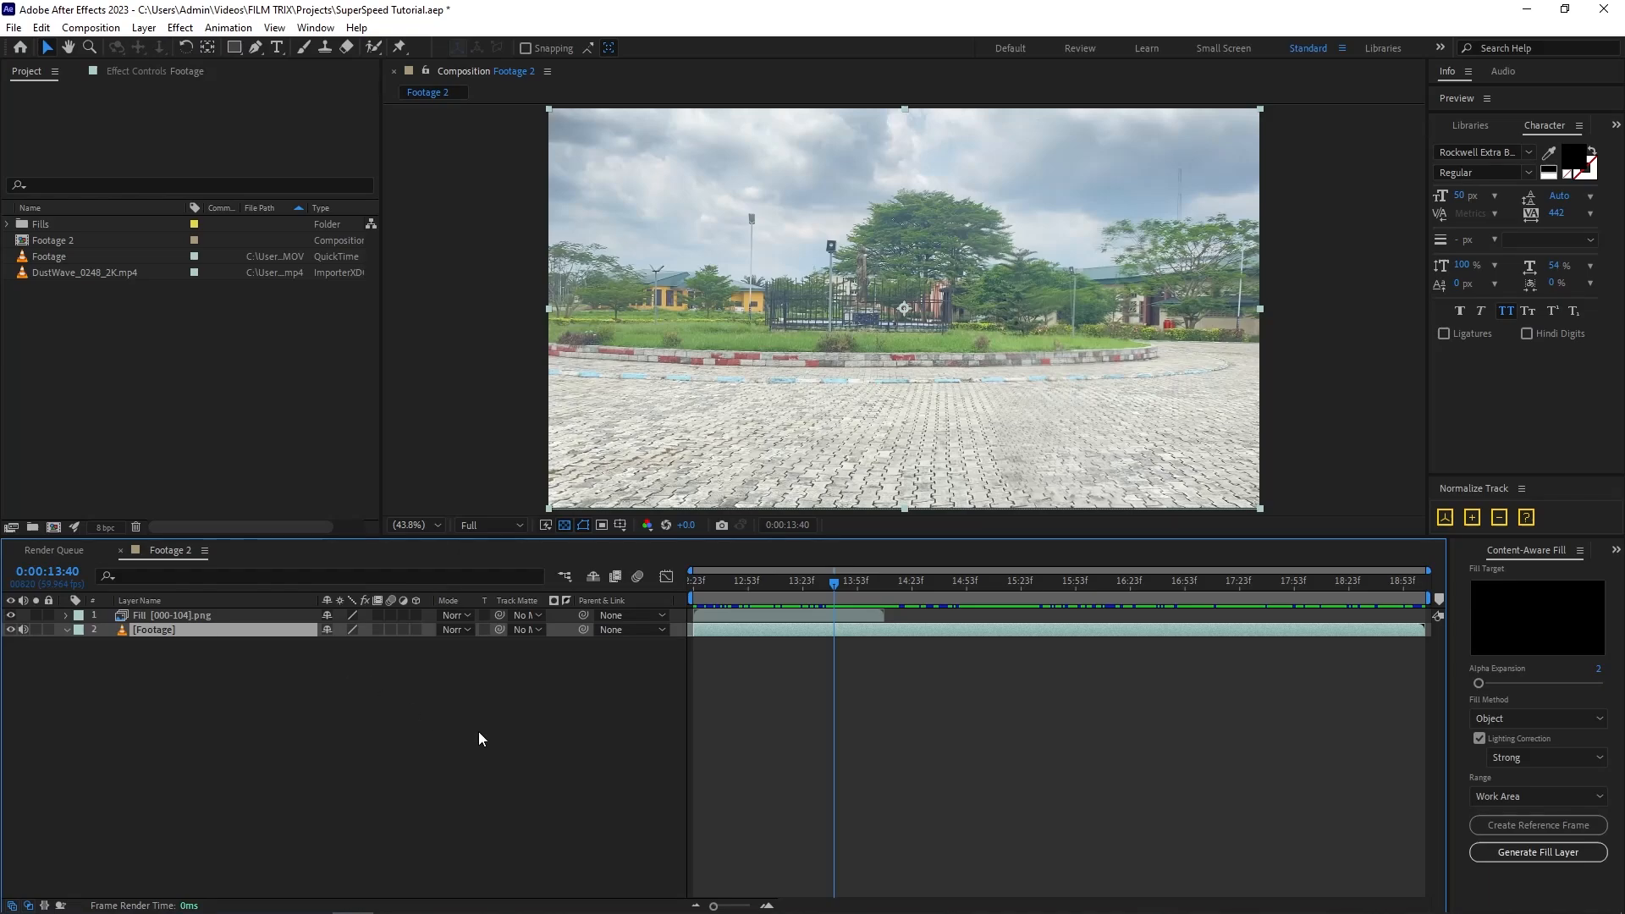
{"action": "key", "text": "ctrl+d"}
{"action": "left_click_drag", "start_coordinate": [201, 628], "coordinate": [200, 610]}
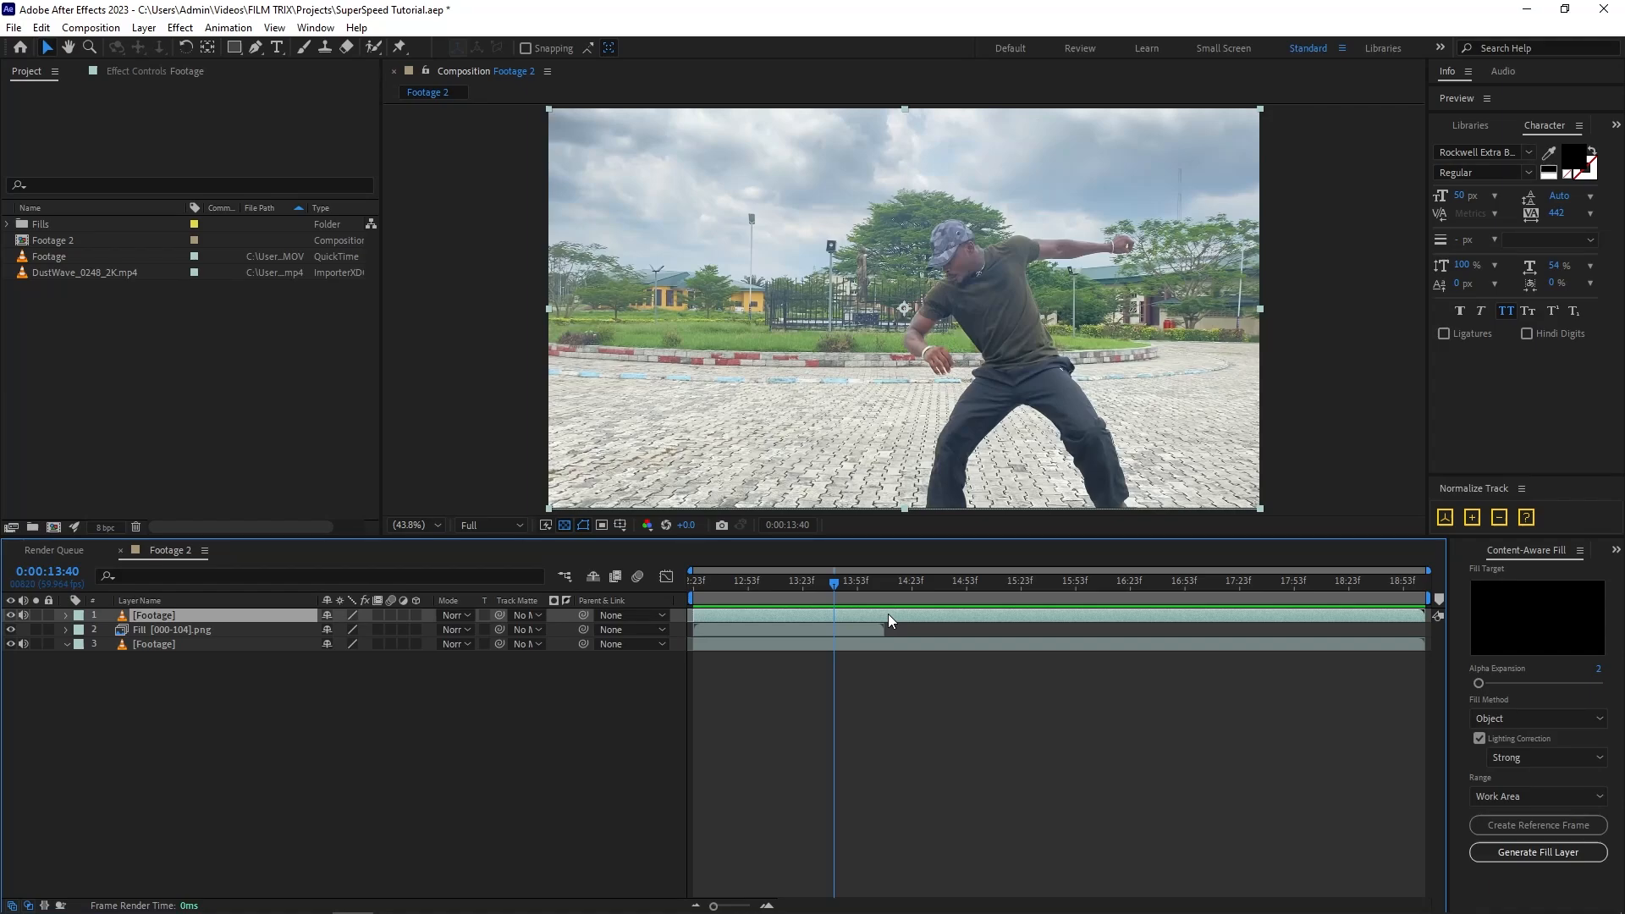
Freeze the top Footage layer on its frame at 0:00:13:40.
{"action": "right_click", "coordinate": [841, 622]}
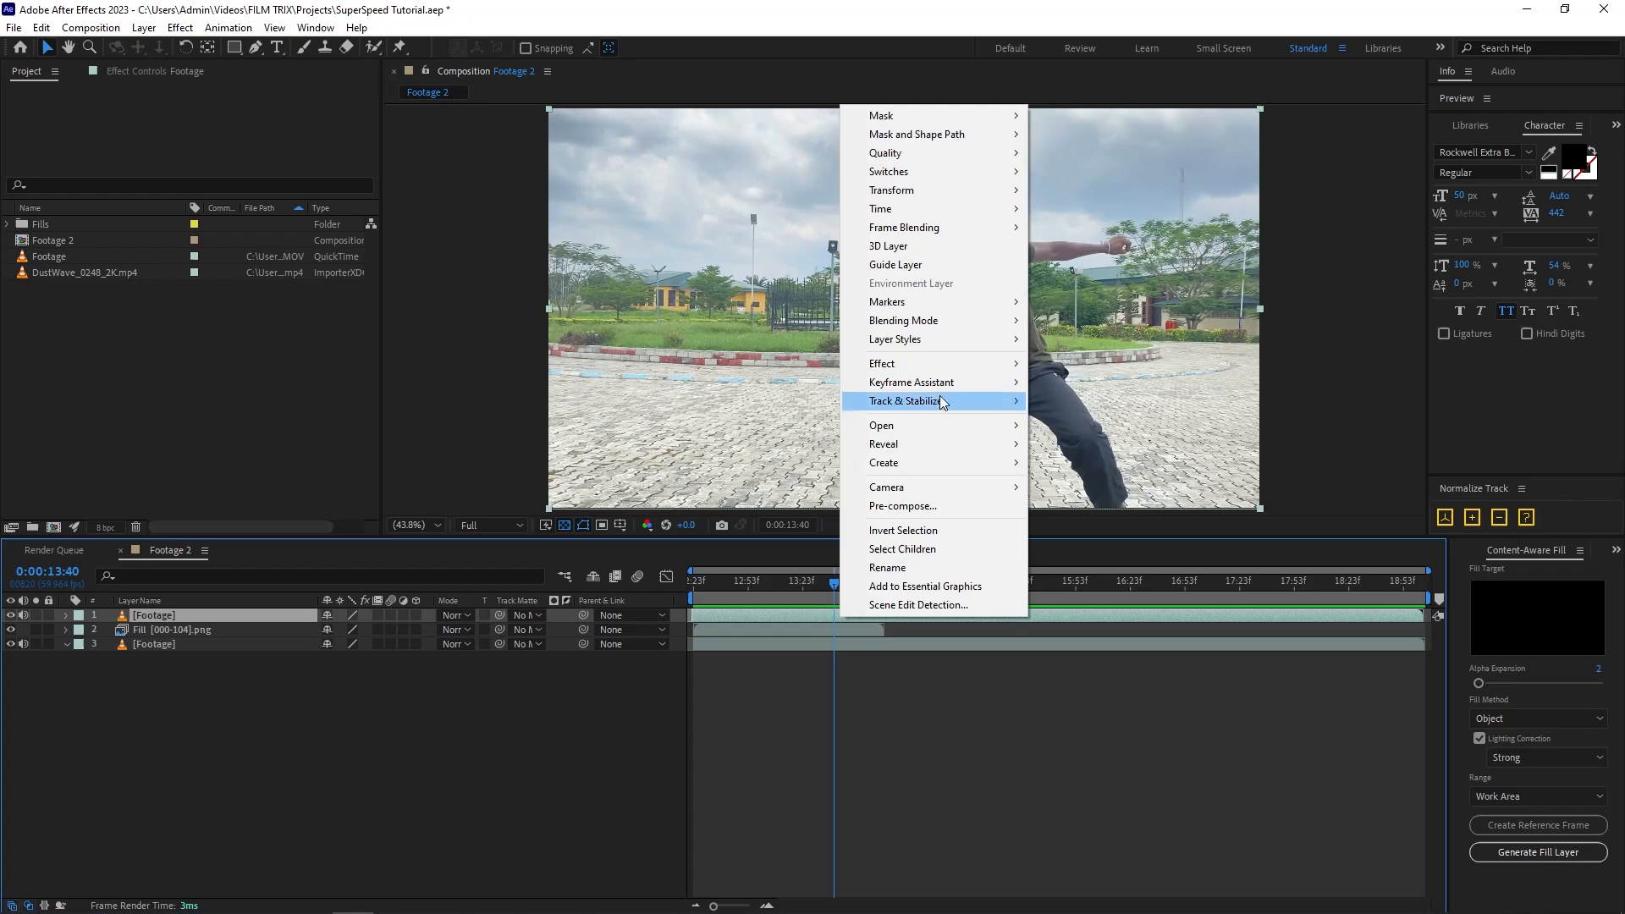
{"action": "mouse_move", "coordinate": [973, 216]}
{"action": "left_click", "coordinate": [1083, 264]}
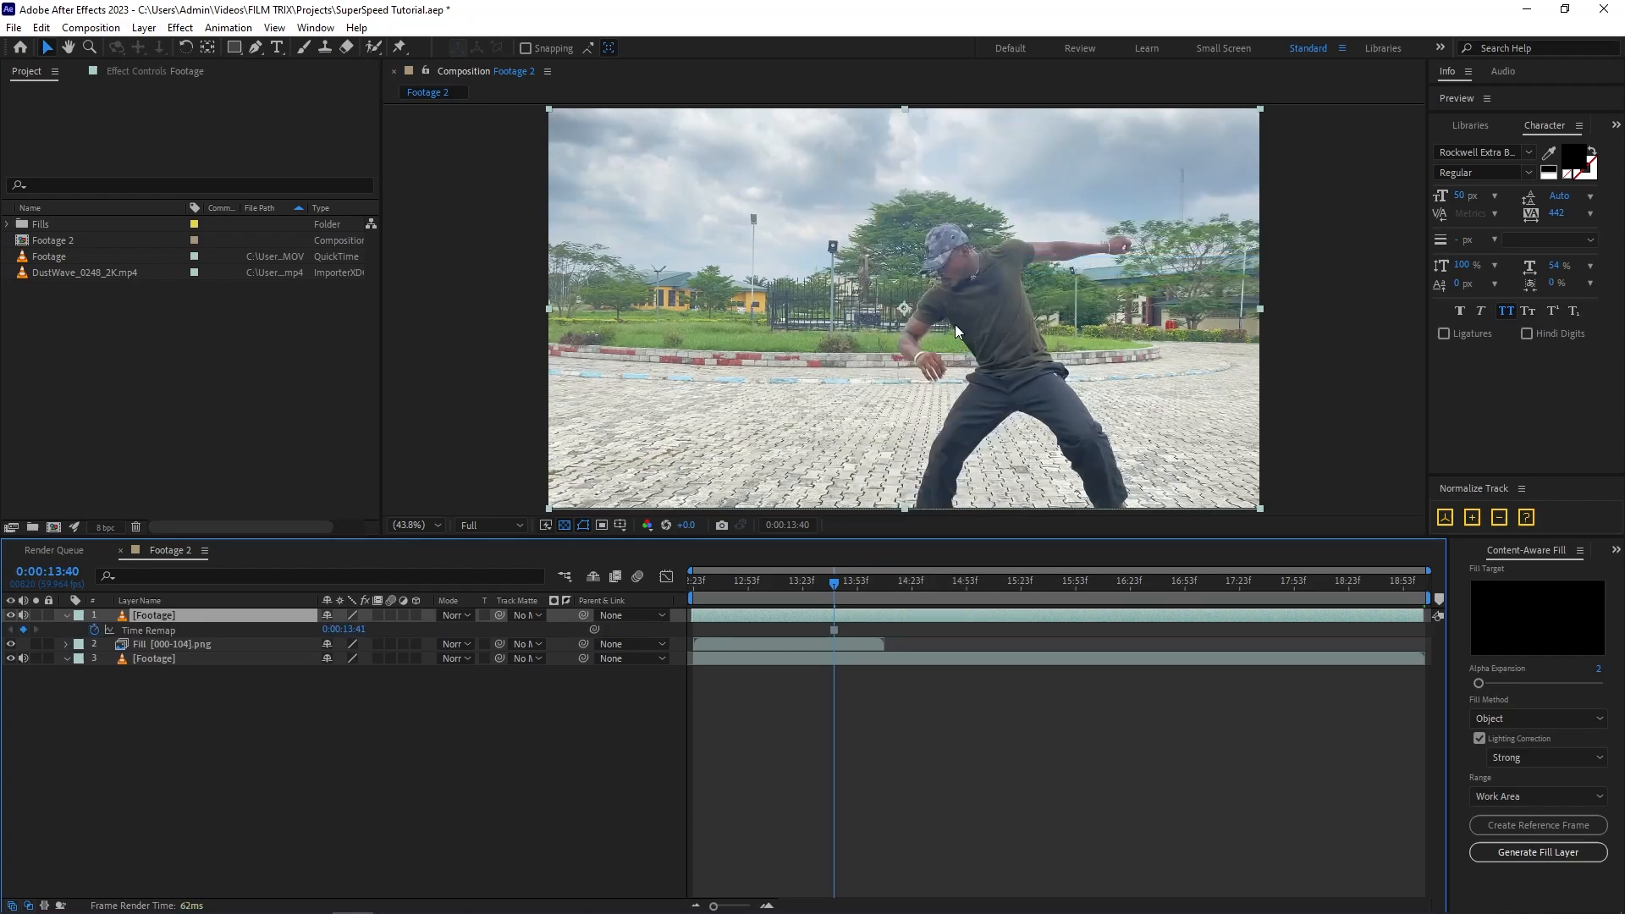
Draw a closed Pen tool mask around the man's whole outline on the frozen Footage layer, including arms, legs and cap.
{"action": "key", "text": "g"}
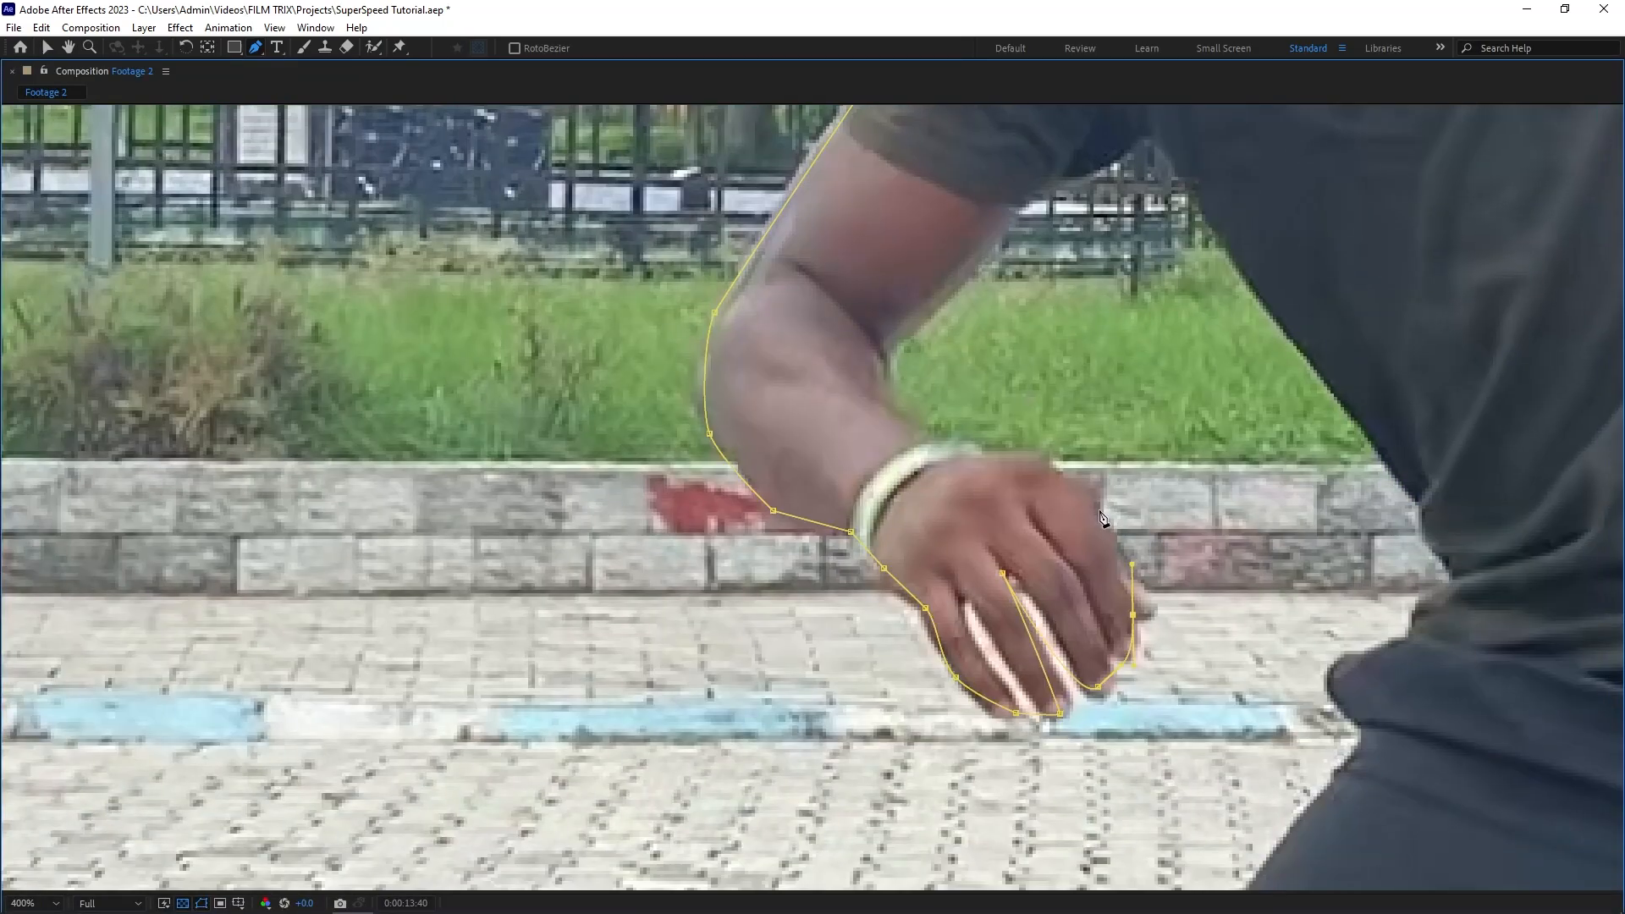
{"action": "left_click", "coordinate": [1100, 511]}
{"action": "left_click", "coordinate": [1054, 466]}
{"action": "left_click", "coordinate": [881, 364]}
{"action": "left_click", "coordinate": [1153, 136]}
{"action": "left_click", "coordinate": [1421, 518]}
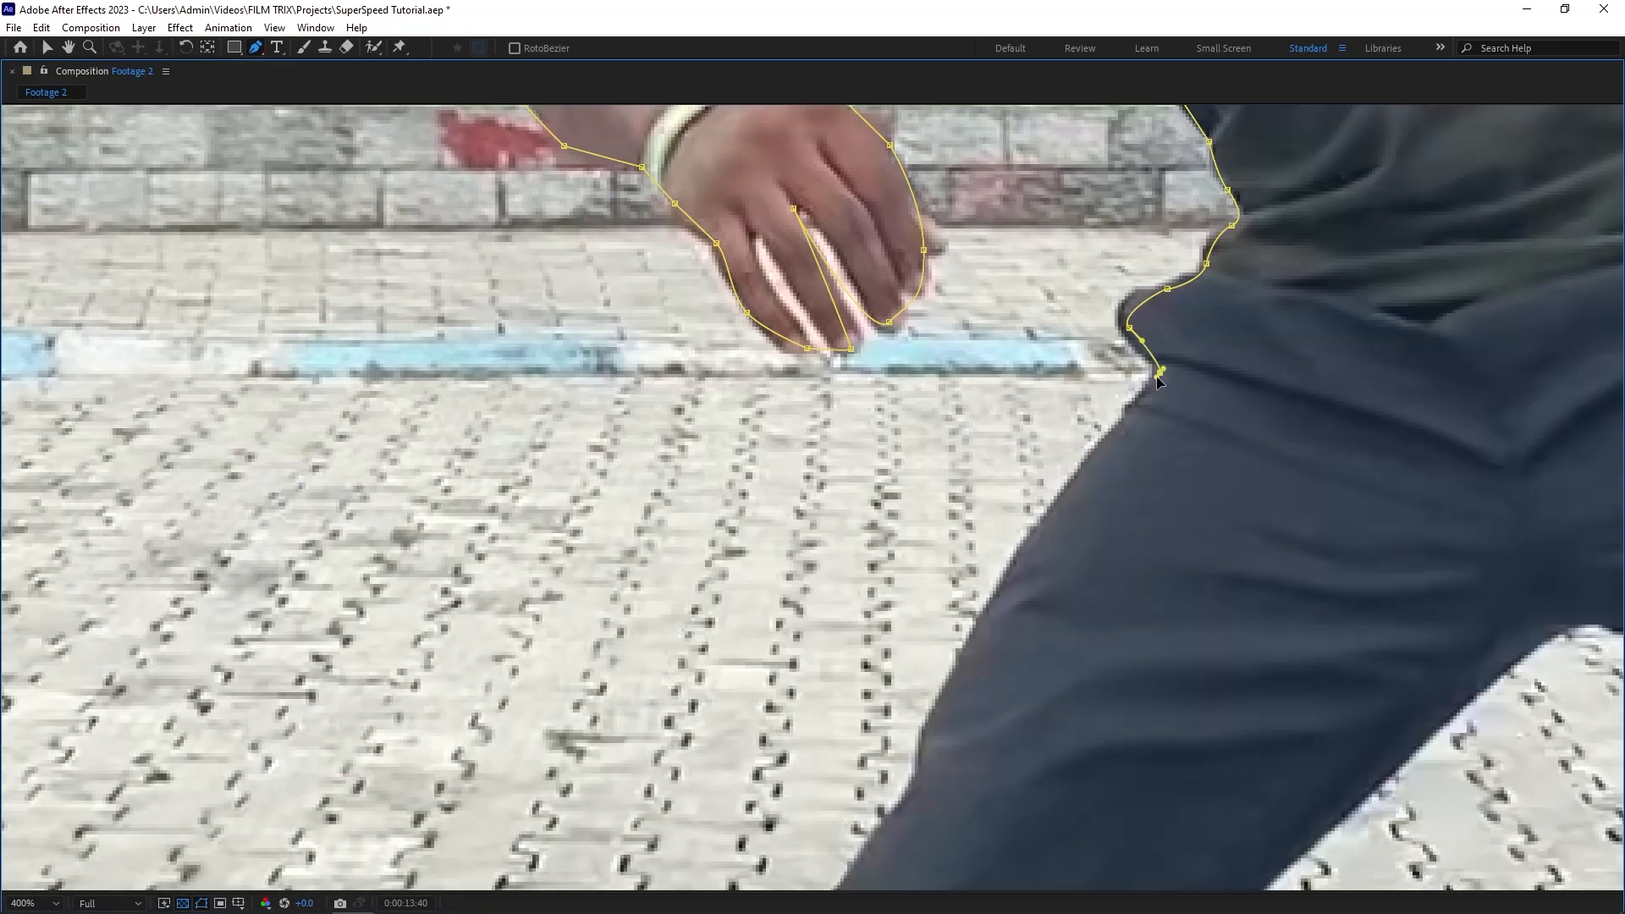
{"action": "left_click", "coordinate": [553, 627]}
{"action": "left_click", "coordinate": [719, 744]}
{"action": "left_click", "coordinate": [1025, 249]}
{"action": "key", "text": "g"}
{"action": "left_click", "coordinate": [1084, 280]}
{"action": "left_click", "coordinate": [1163, 335]}
{"action": "left_click", "coordinate": [1253, 491]}
{"action": "left_click", "coordinate": [1364, 700]}
{"action": "left_click", "coordinate": [1505, 718]}
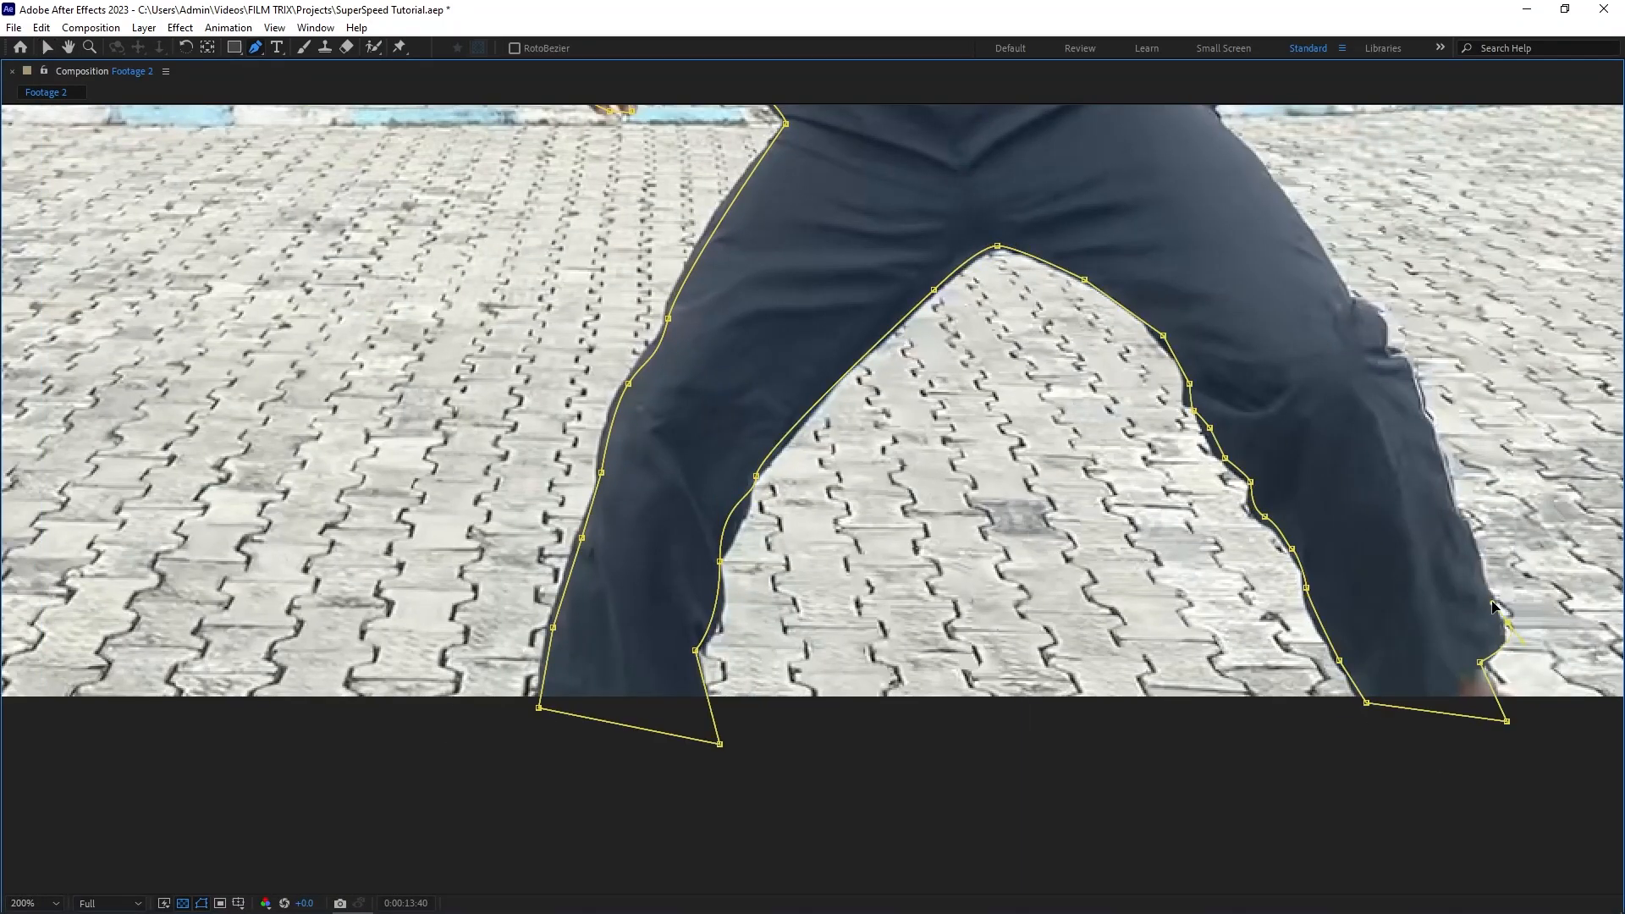
{"action": "left_click", "coordinate": [1240, 441]}
{"action": "left_click", "coordinate": [1240, 517]}
{"action": "left_click", "coordinate": [1233, 505]}
{"action": "left_click", "coordinate": [1219, 469]}
{"action": "left_click", "coordinate": [1175, 357]}
{"action": "left_click", "coordinate": [1112, 168]}
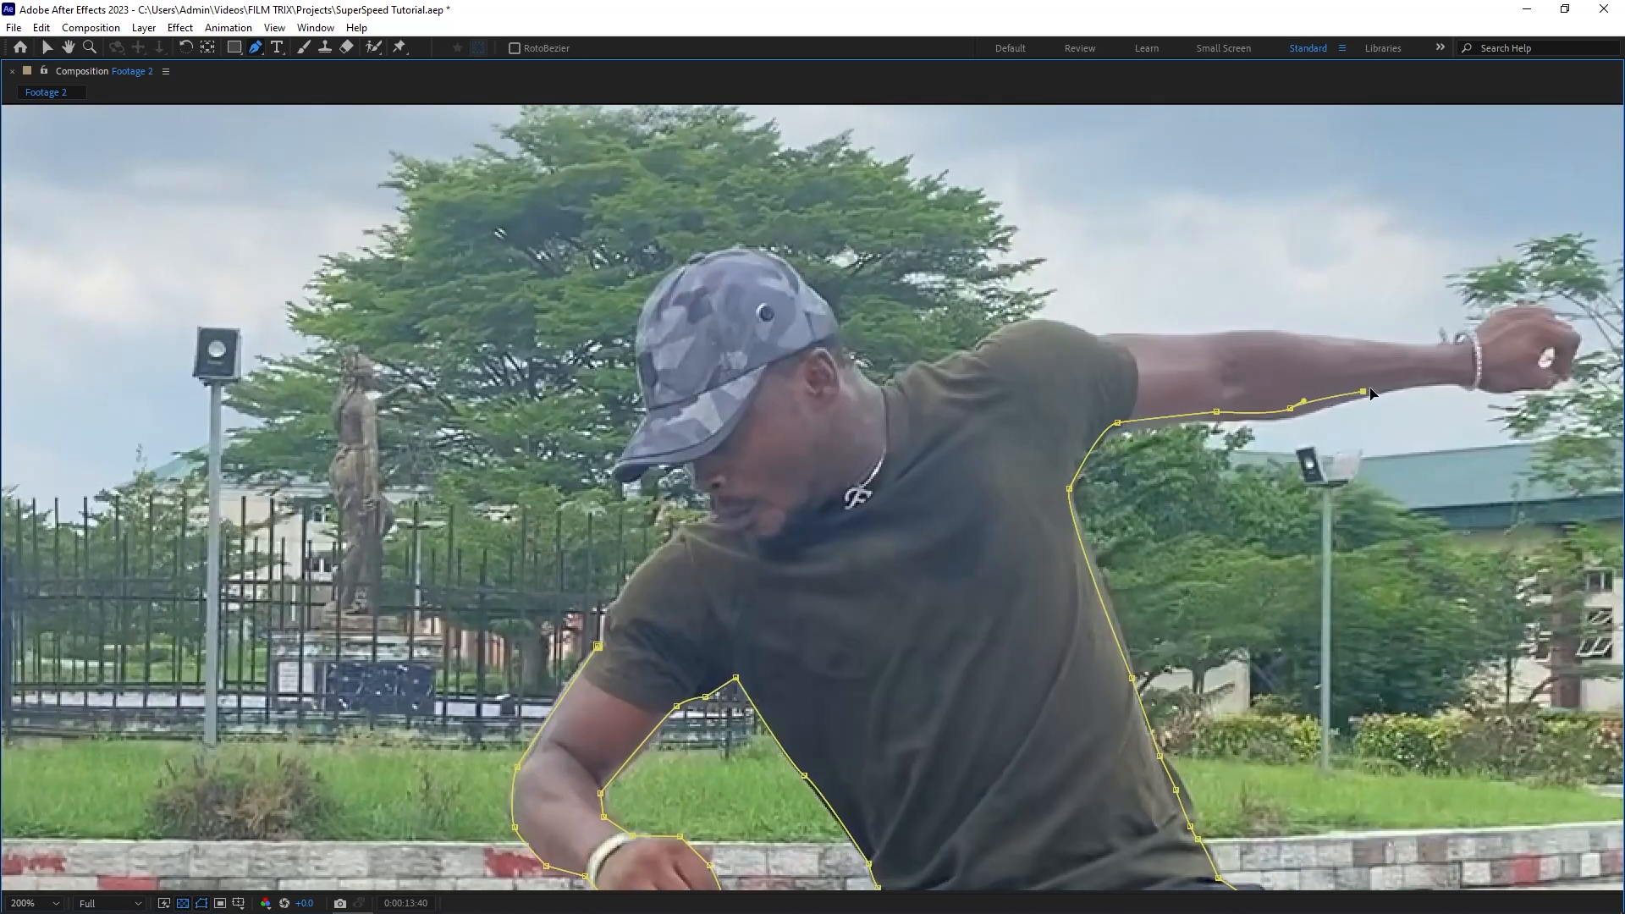
{"action": "left_click", "coordinate": [1567, 363]}
{"action": "left_click", "coordinate": [1477, 325]}
{"action": "left_click", "coordinate": [1036, 323]}
{"action": "left_click", "coordinate": [720, 302]}
{"action": "left_click", "coordinate": [720, 302]}
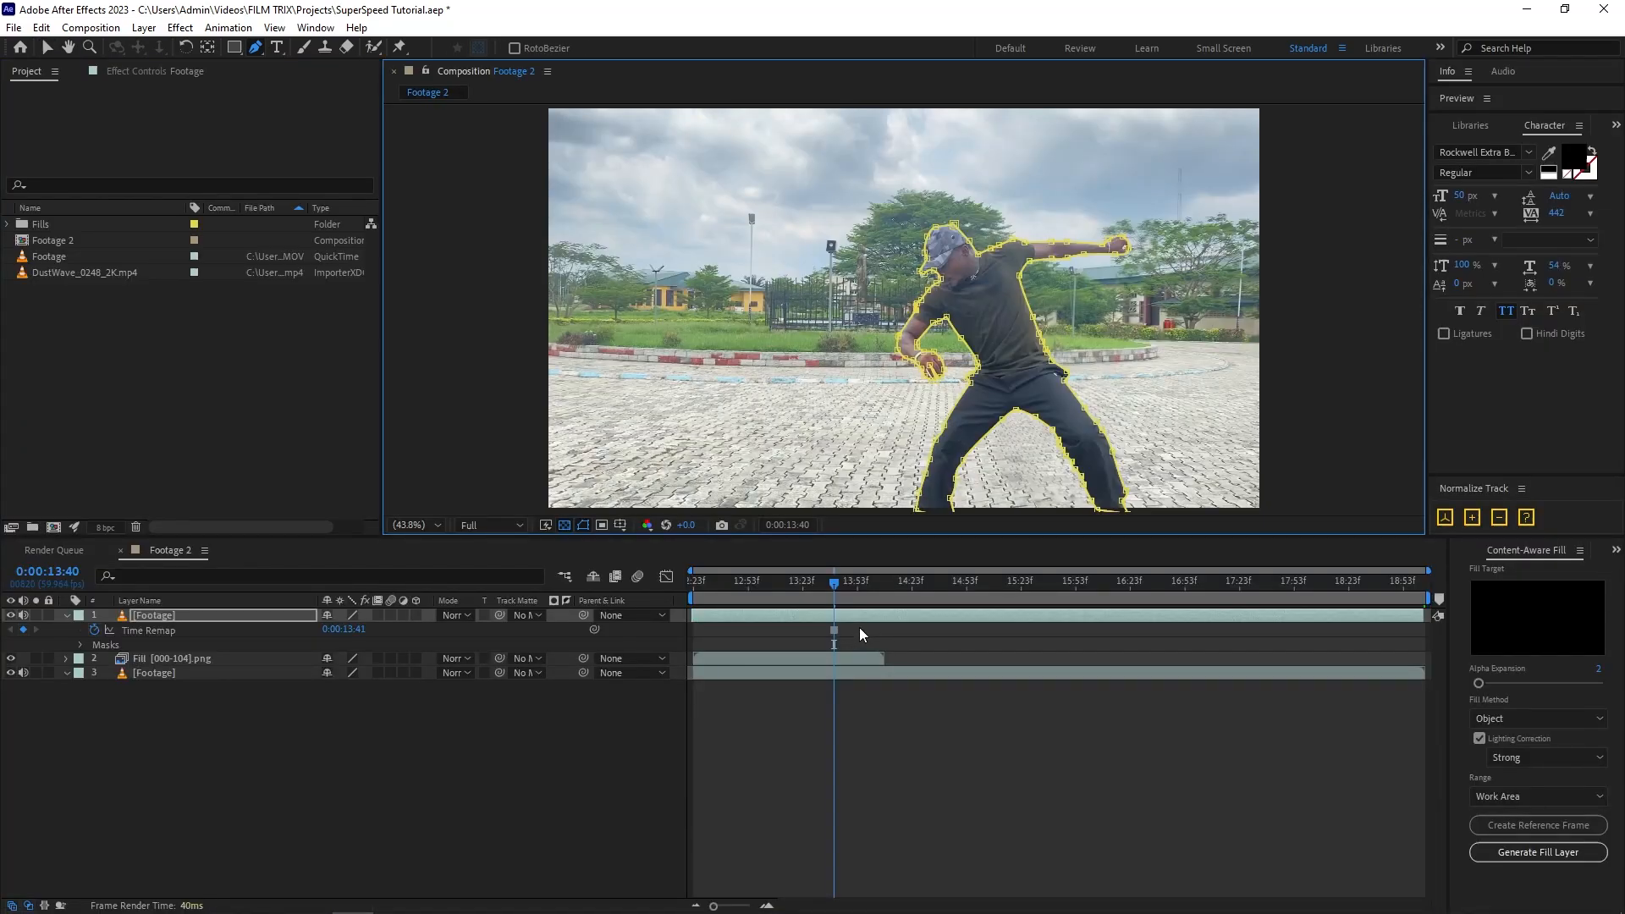
Pre-compose the masked Footage layer as "Blur", moving all attributes into the new composition.
{"action": "key", "text": "ctrl+shift+c"}
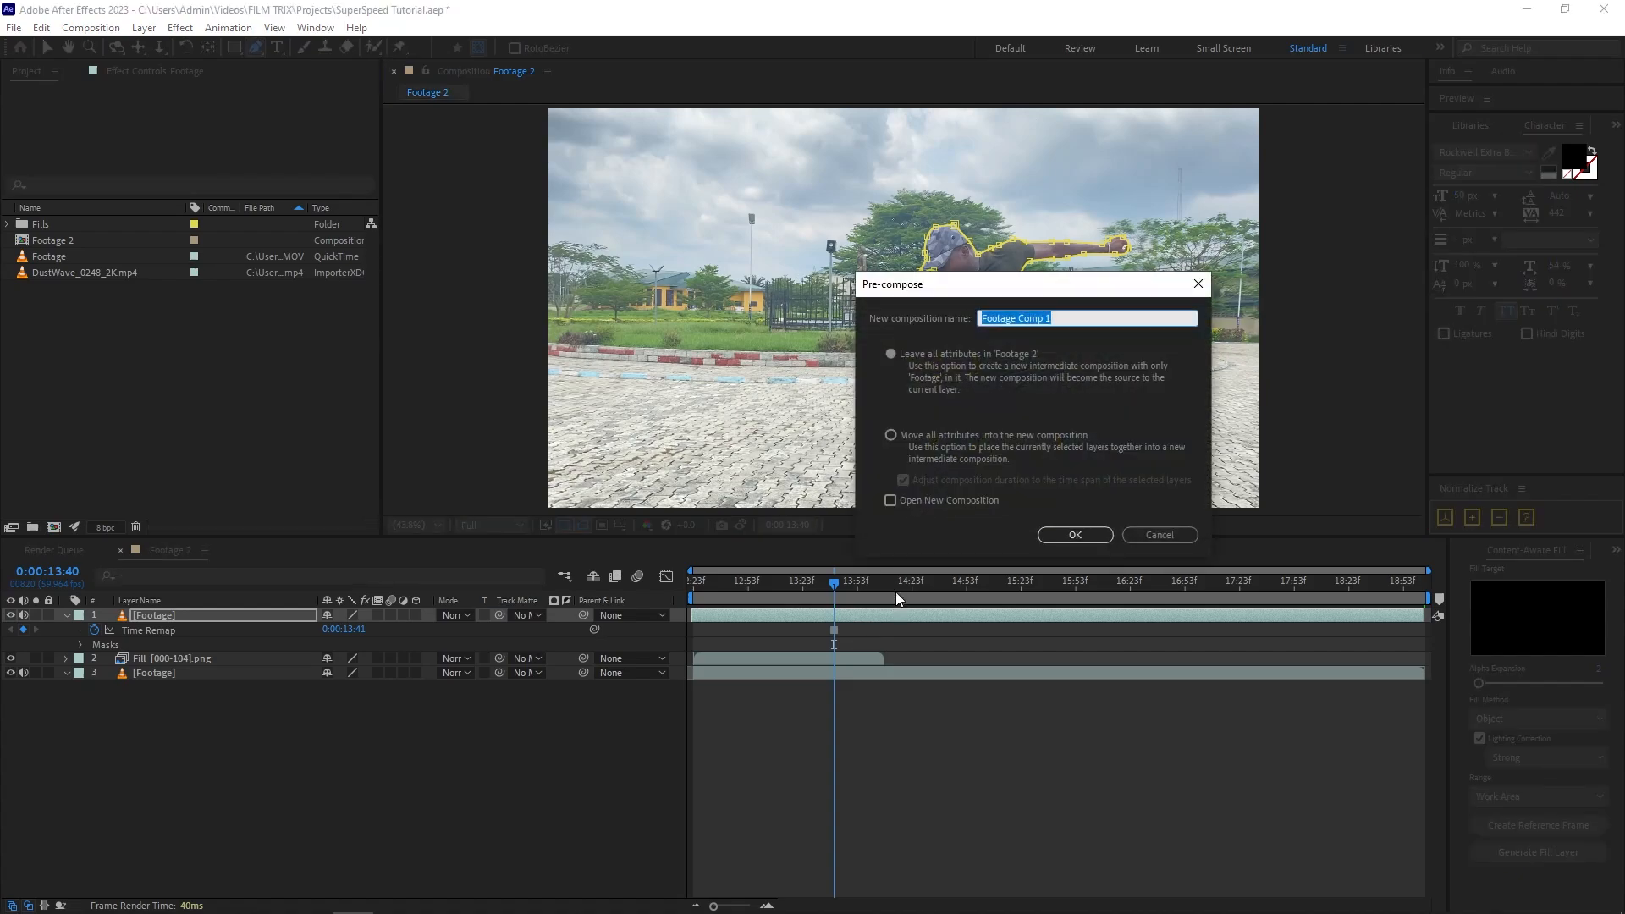
{"action": "left_click", "coordinate": [890, 435]}
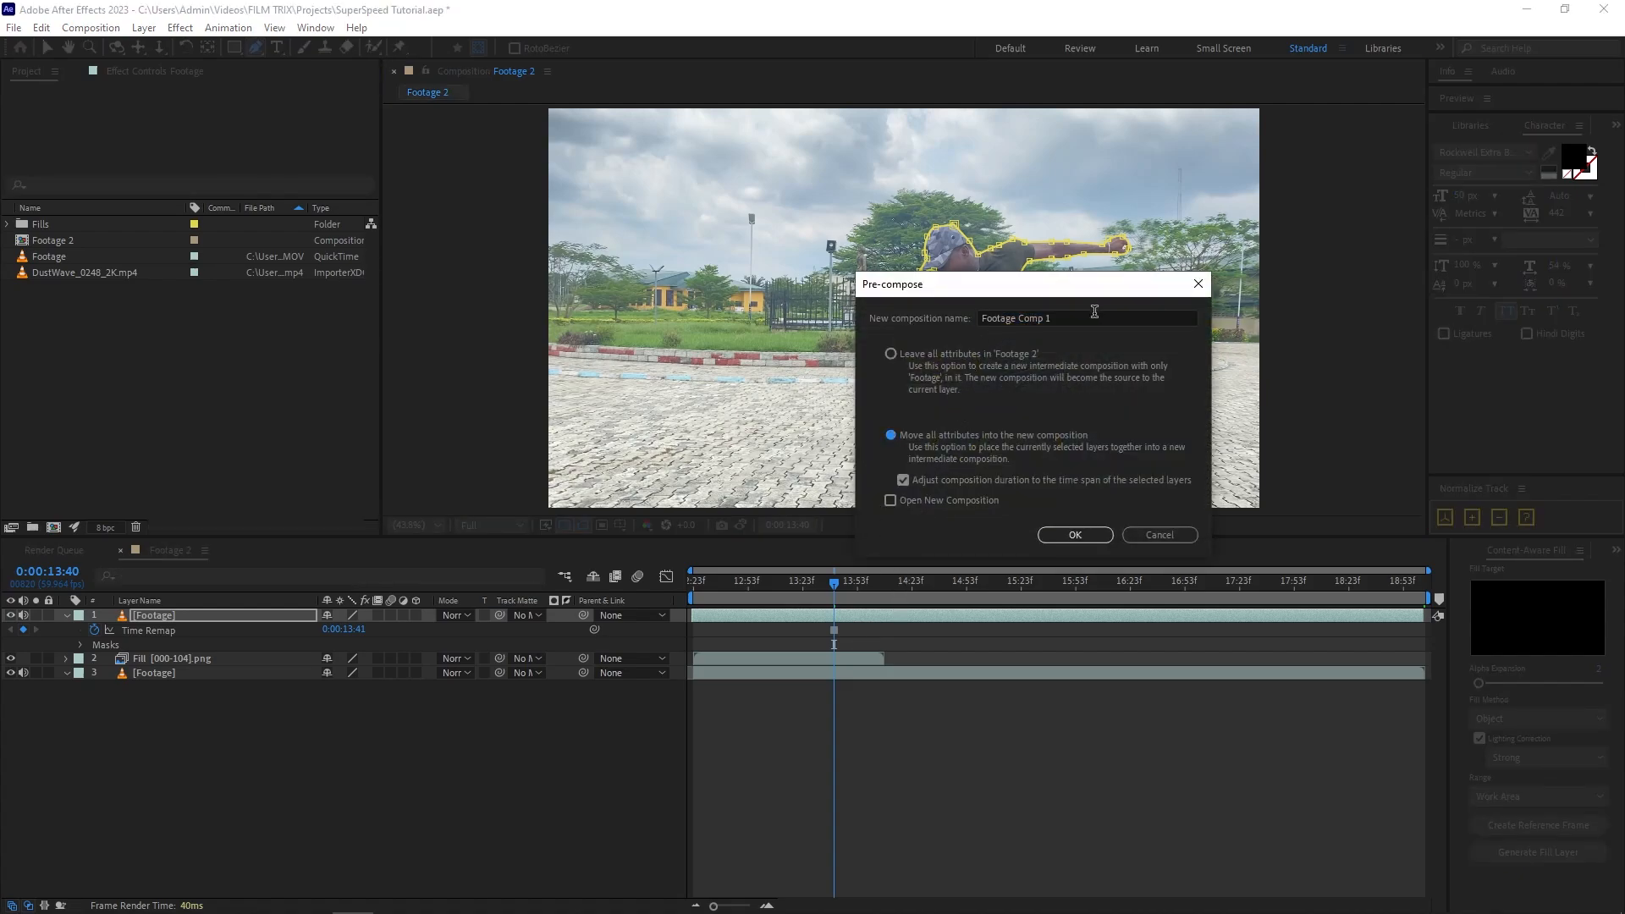
{"action": "triple_click", "coordinate": [1094, 315]}
{"action": "type", "text": "Blur"}
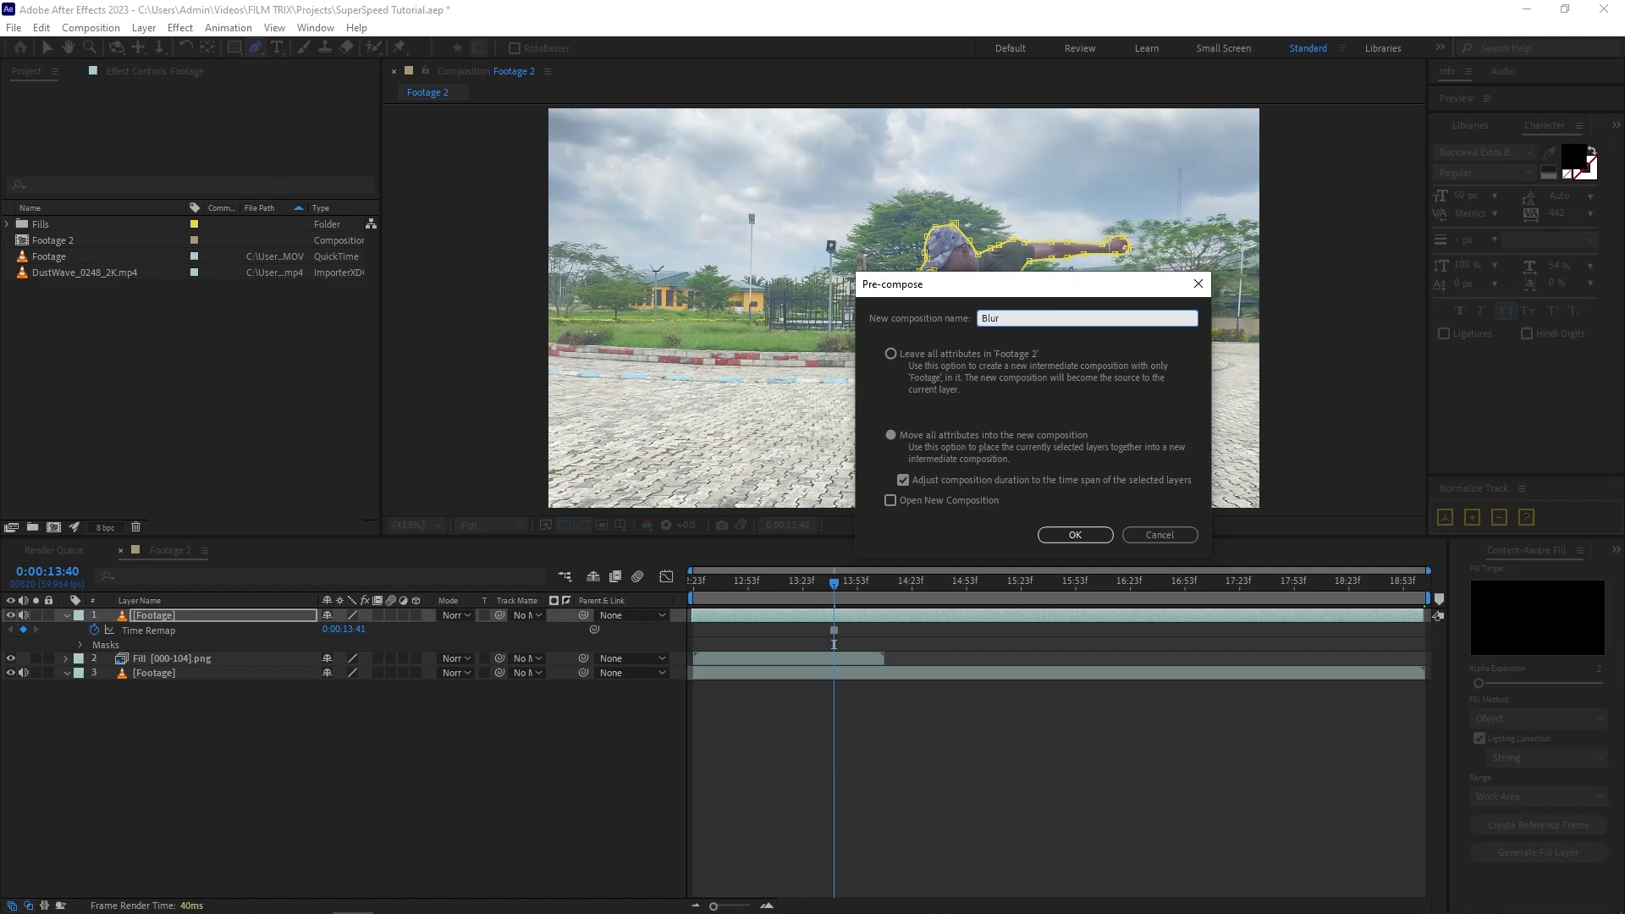
{"action": "key", "text": "Return"}
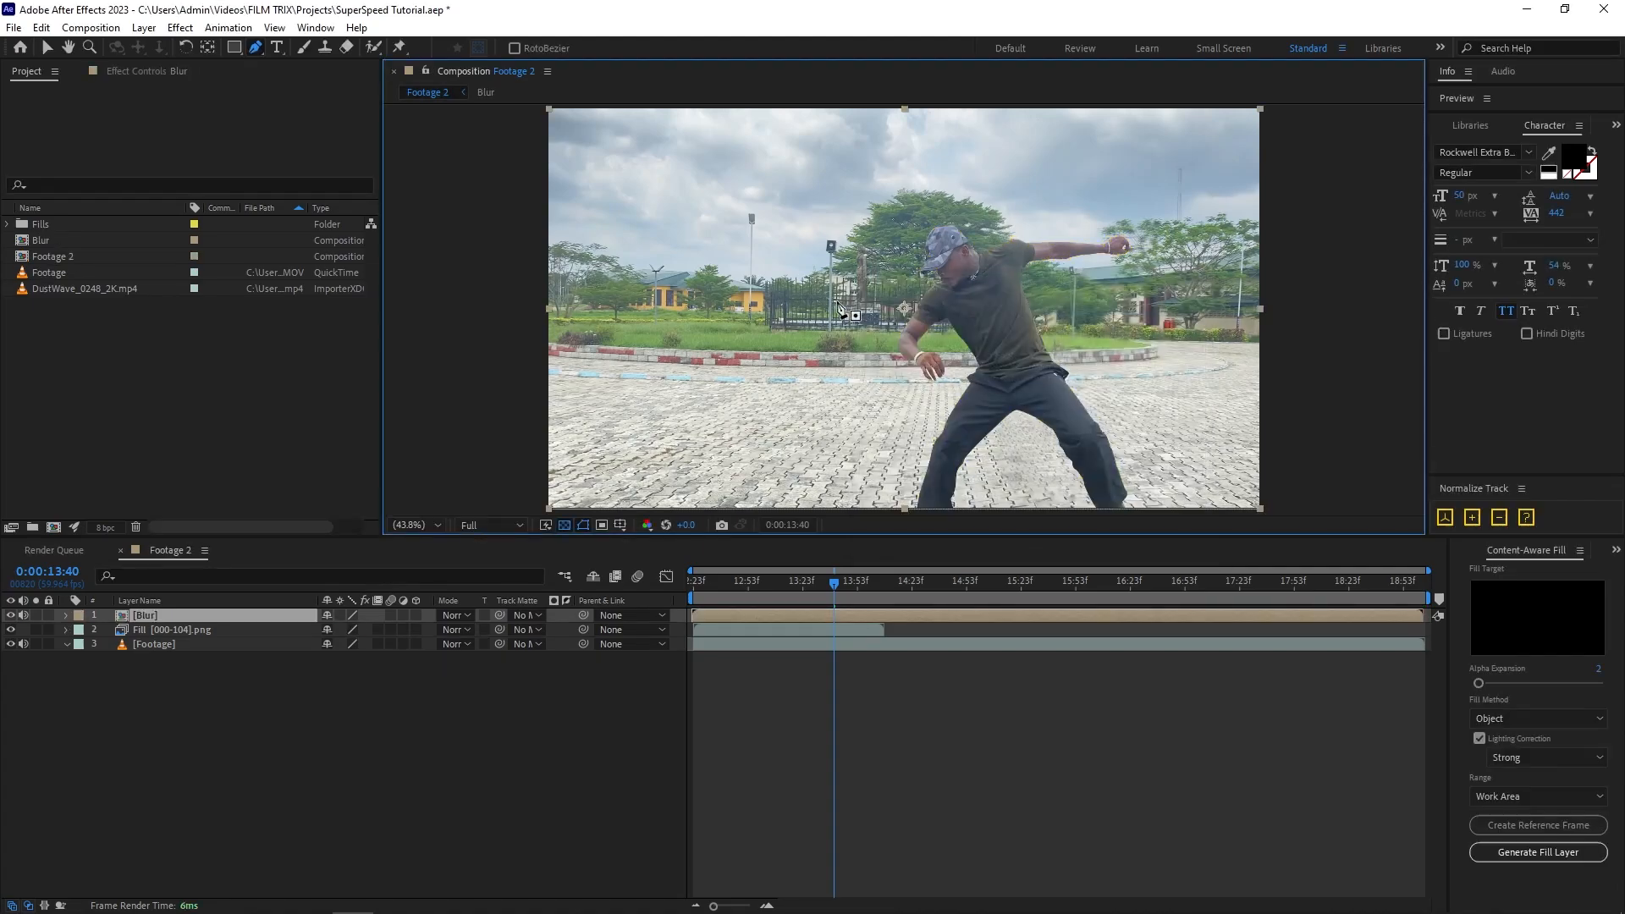
Trim the Blur layer's end at 0:00:14:08 and keyframe its Position there at about 788.8, 583.4, aligning the cutout with the man.
{"action": "left_click_drag", "start_coordinate": [835, 586], "coordinate": [883, 607]}
{"action": "key", "text": "semicolon"}
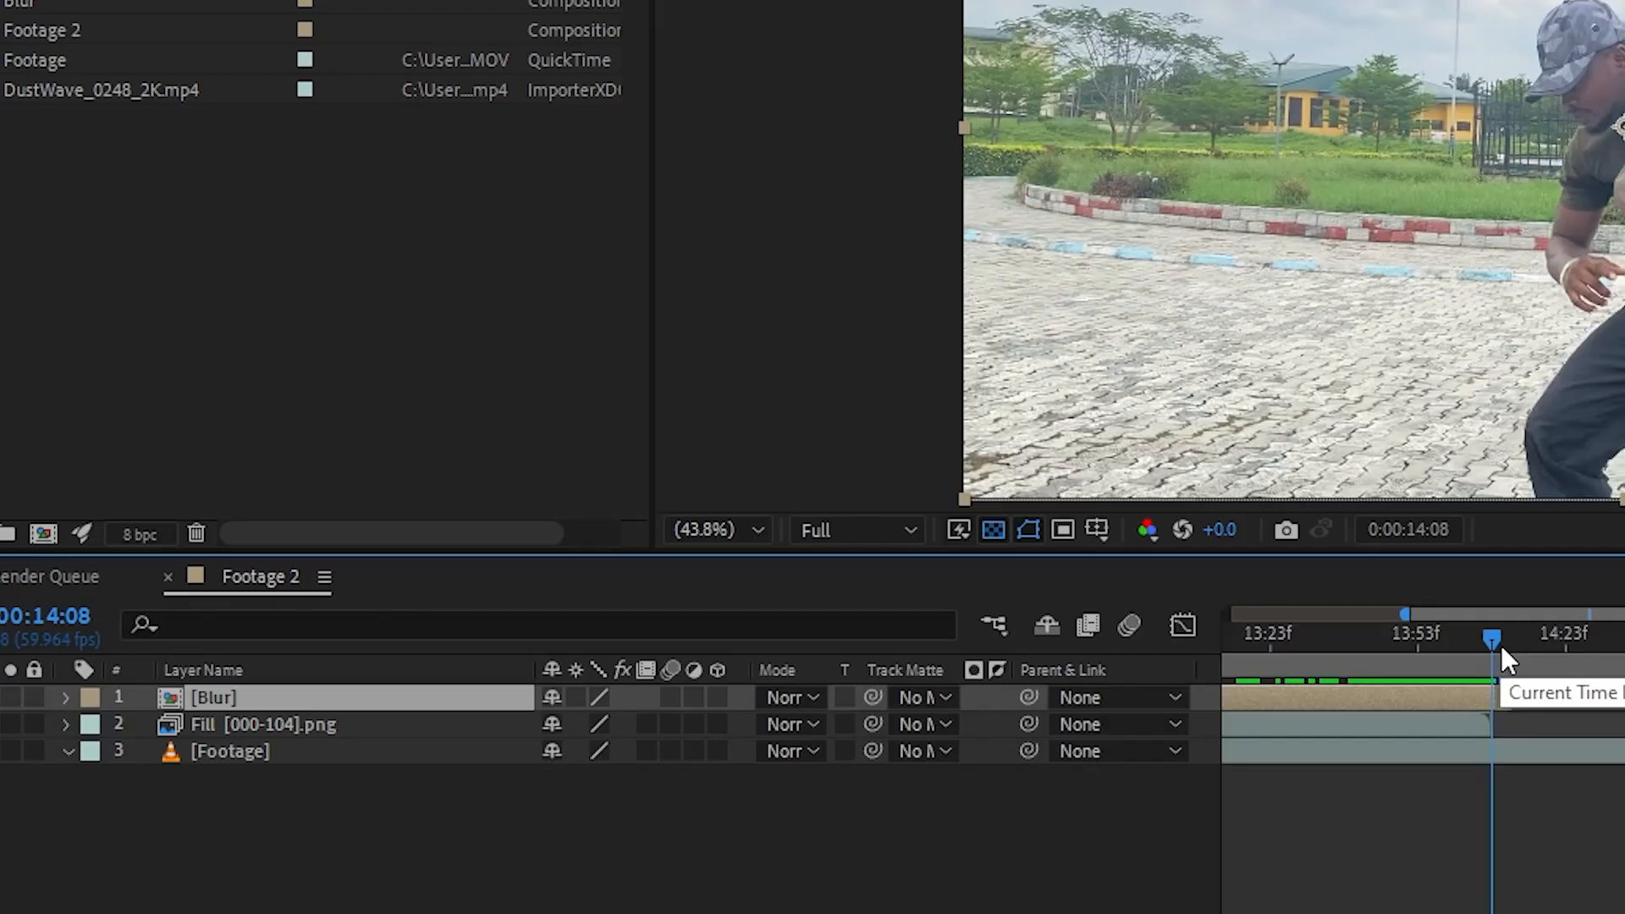
{"action": "key", "text": "p"}
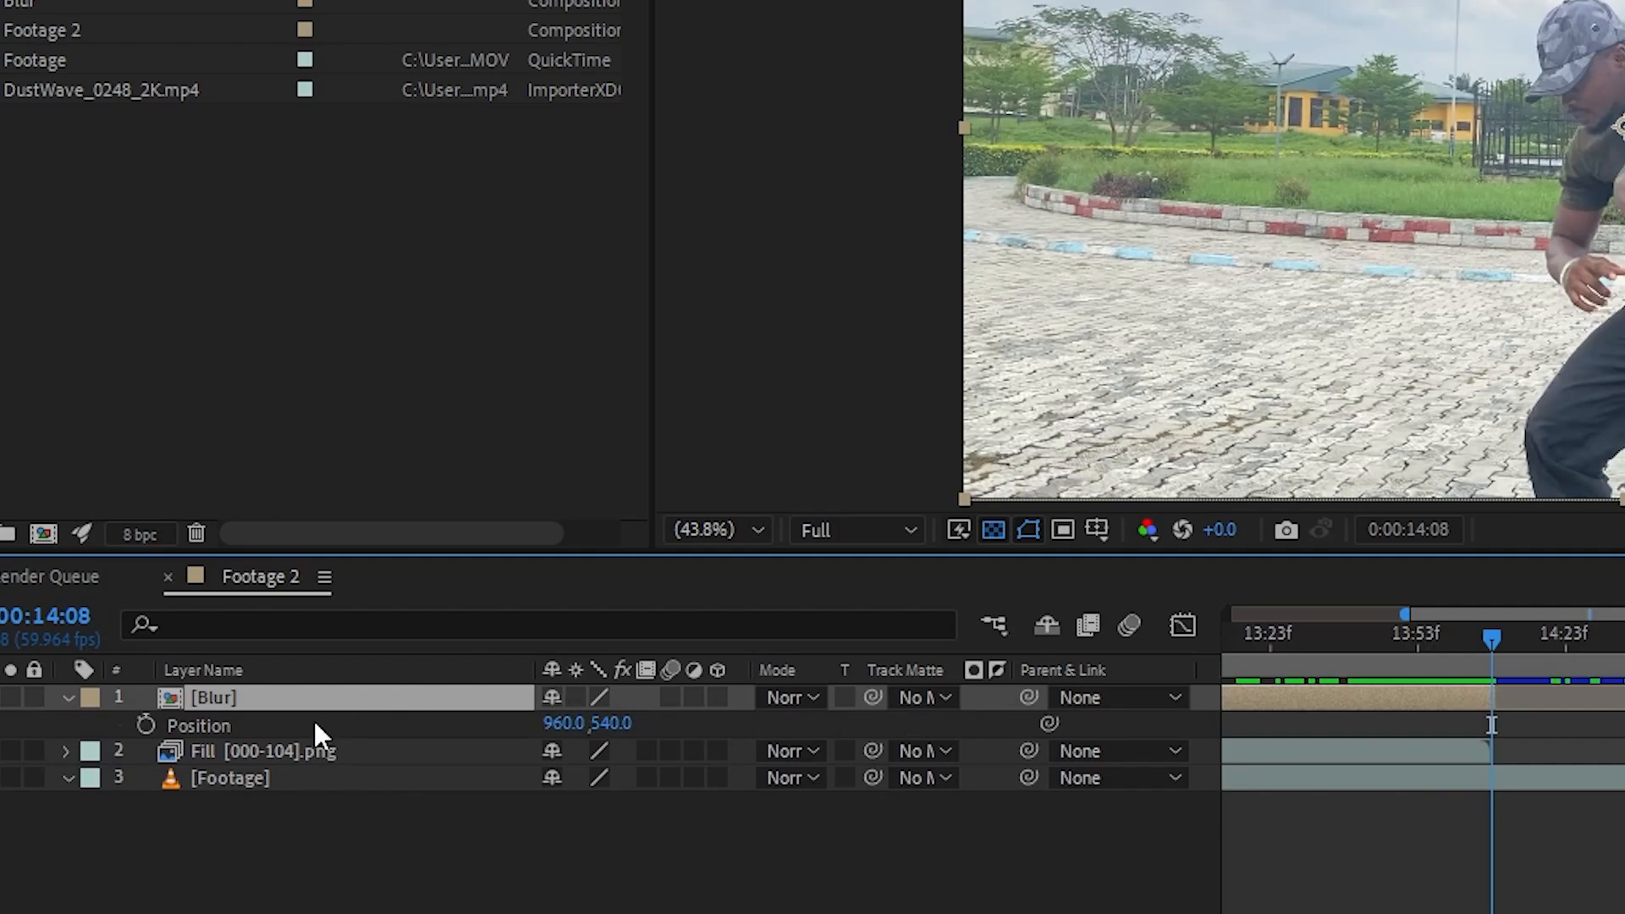
{"action": "left_click", "coordinate": [143, 723]}
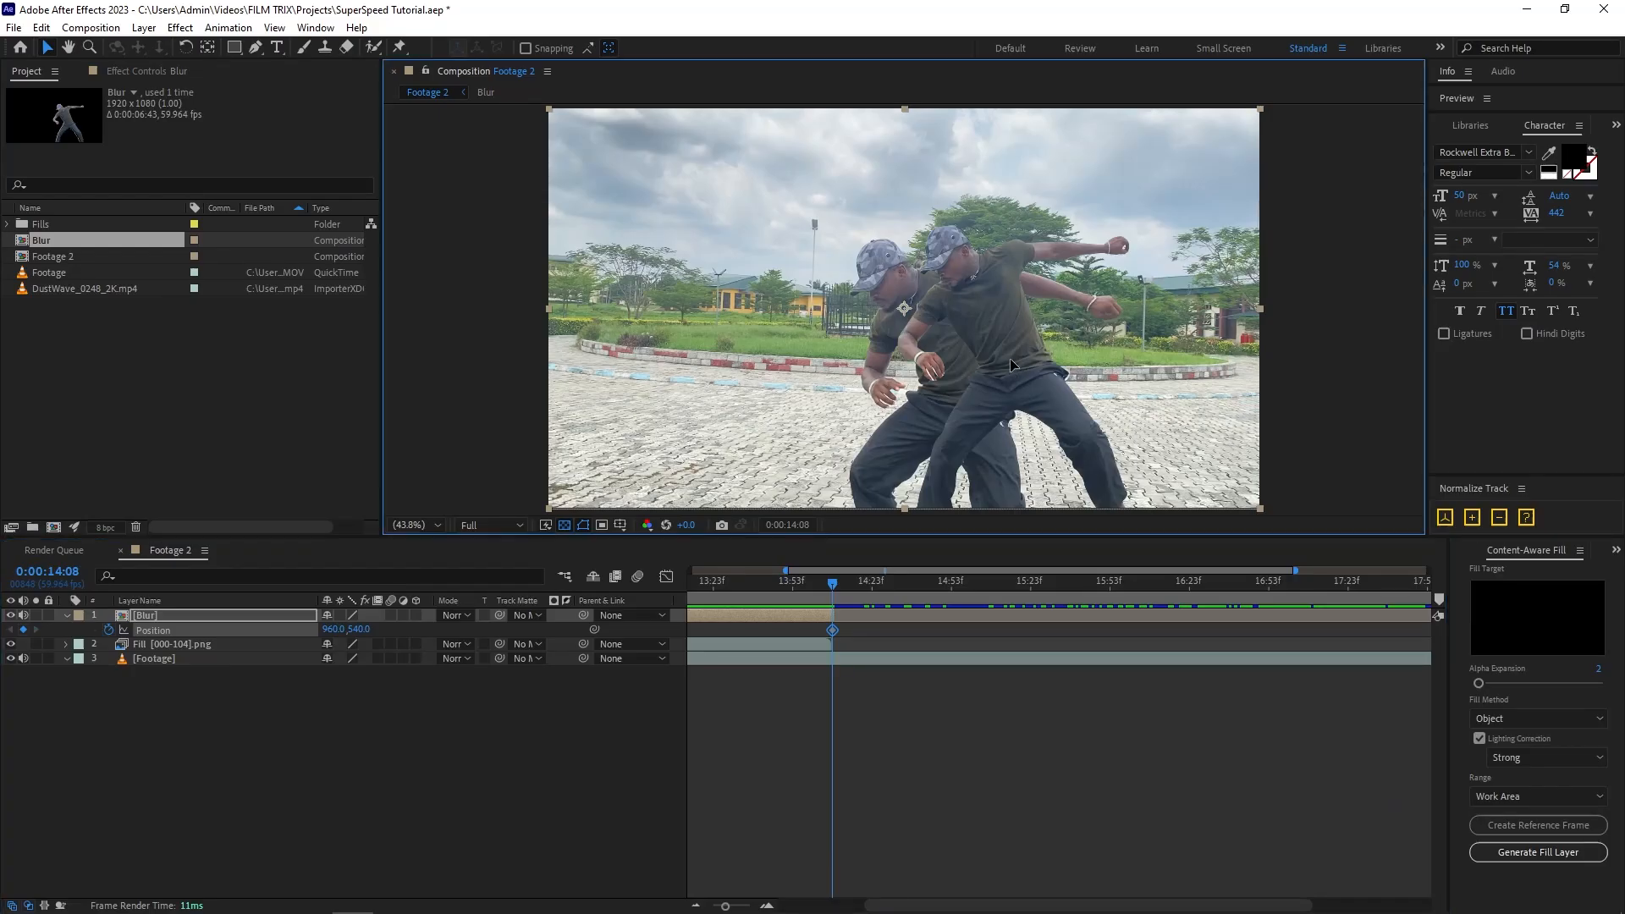
{"action": "left_click_drag", "start_coordinate": [1009, 358], "coordinate": [946, 374]}
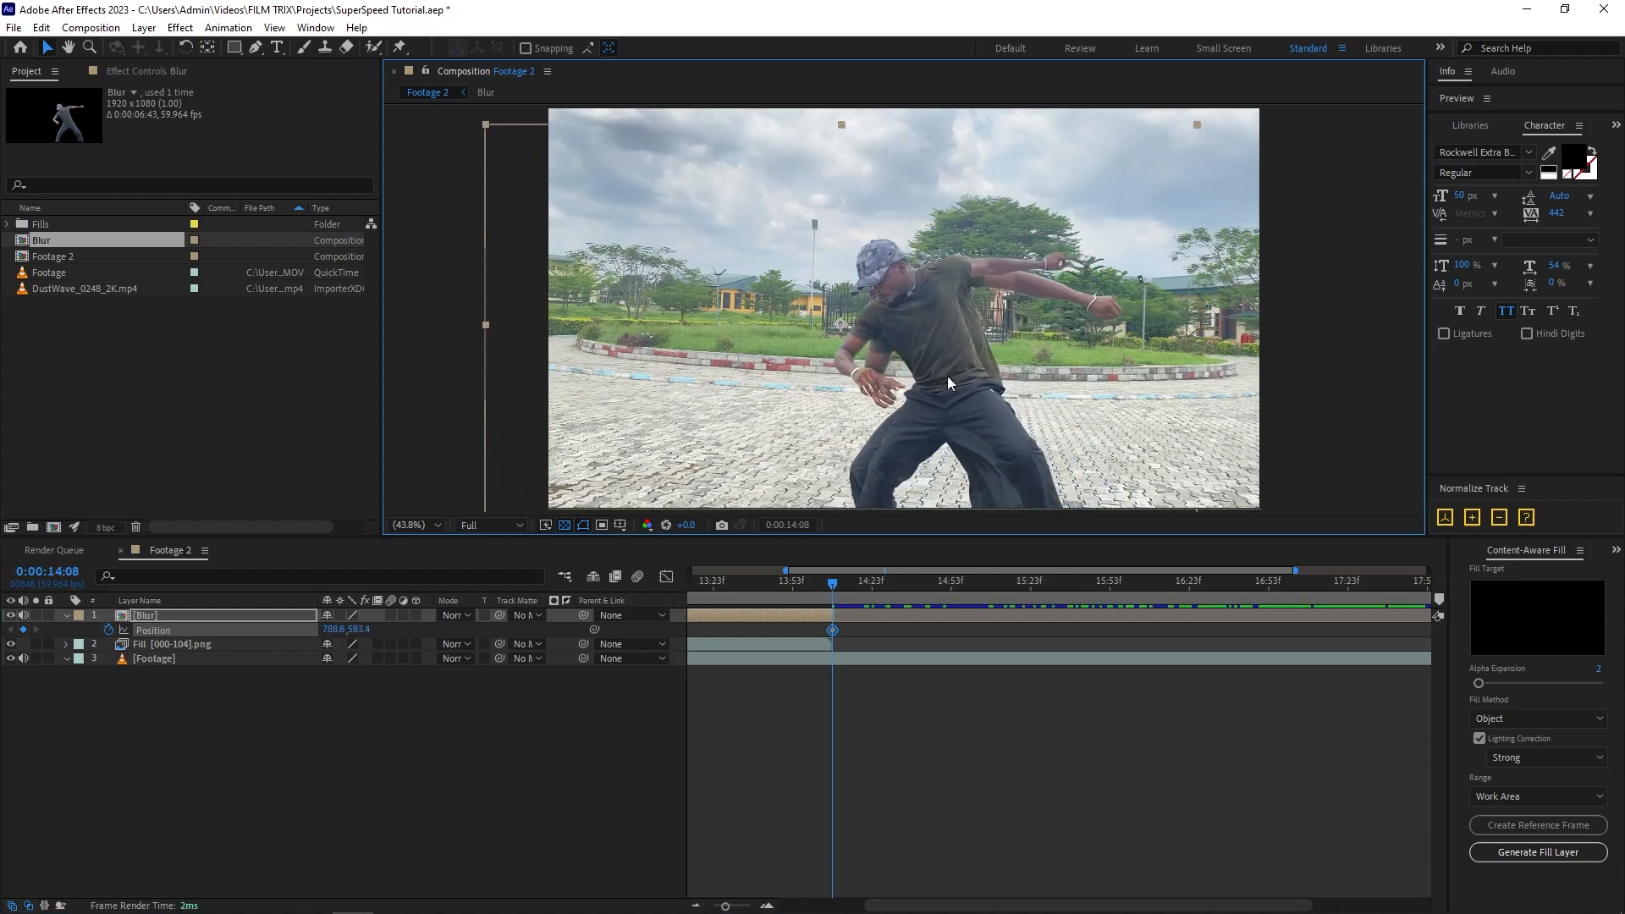
Two frames earlier, at 0:00:14:06, keyframe the Blur layer's Position at about 2072, 578, outside the frame's right edge.
{"action": "key", "text": "Page_Up"}
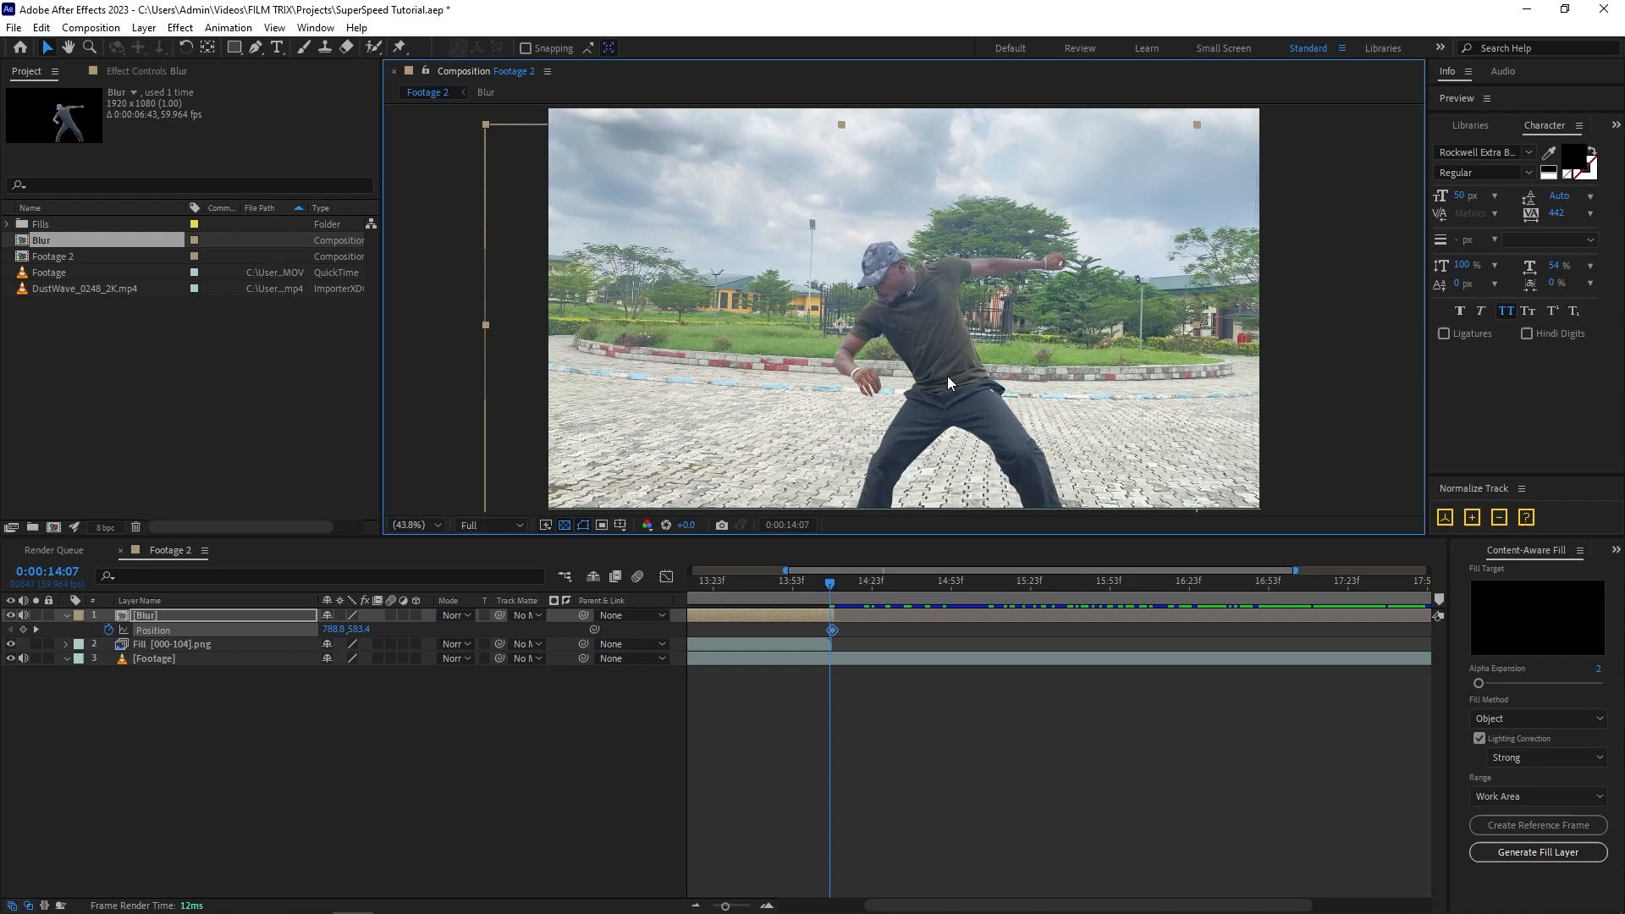
{"action": "key", "text": "Page_Up"}
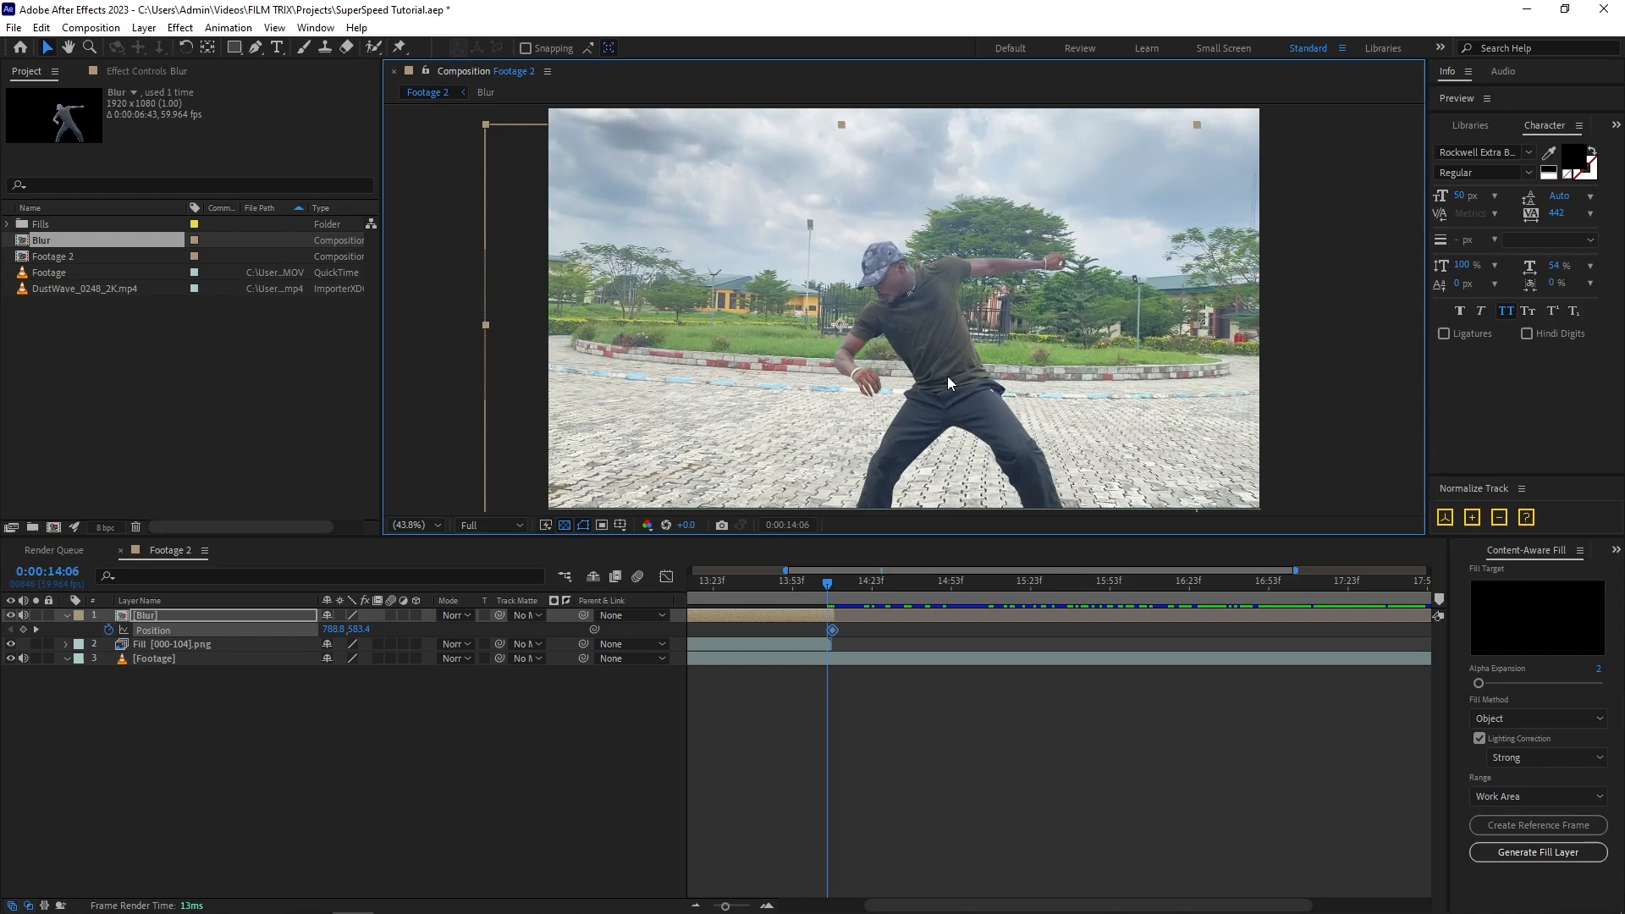
{"action": "left_click_drag", "start_coordinate": [946, 376], "coordinate": [1424, 376]}
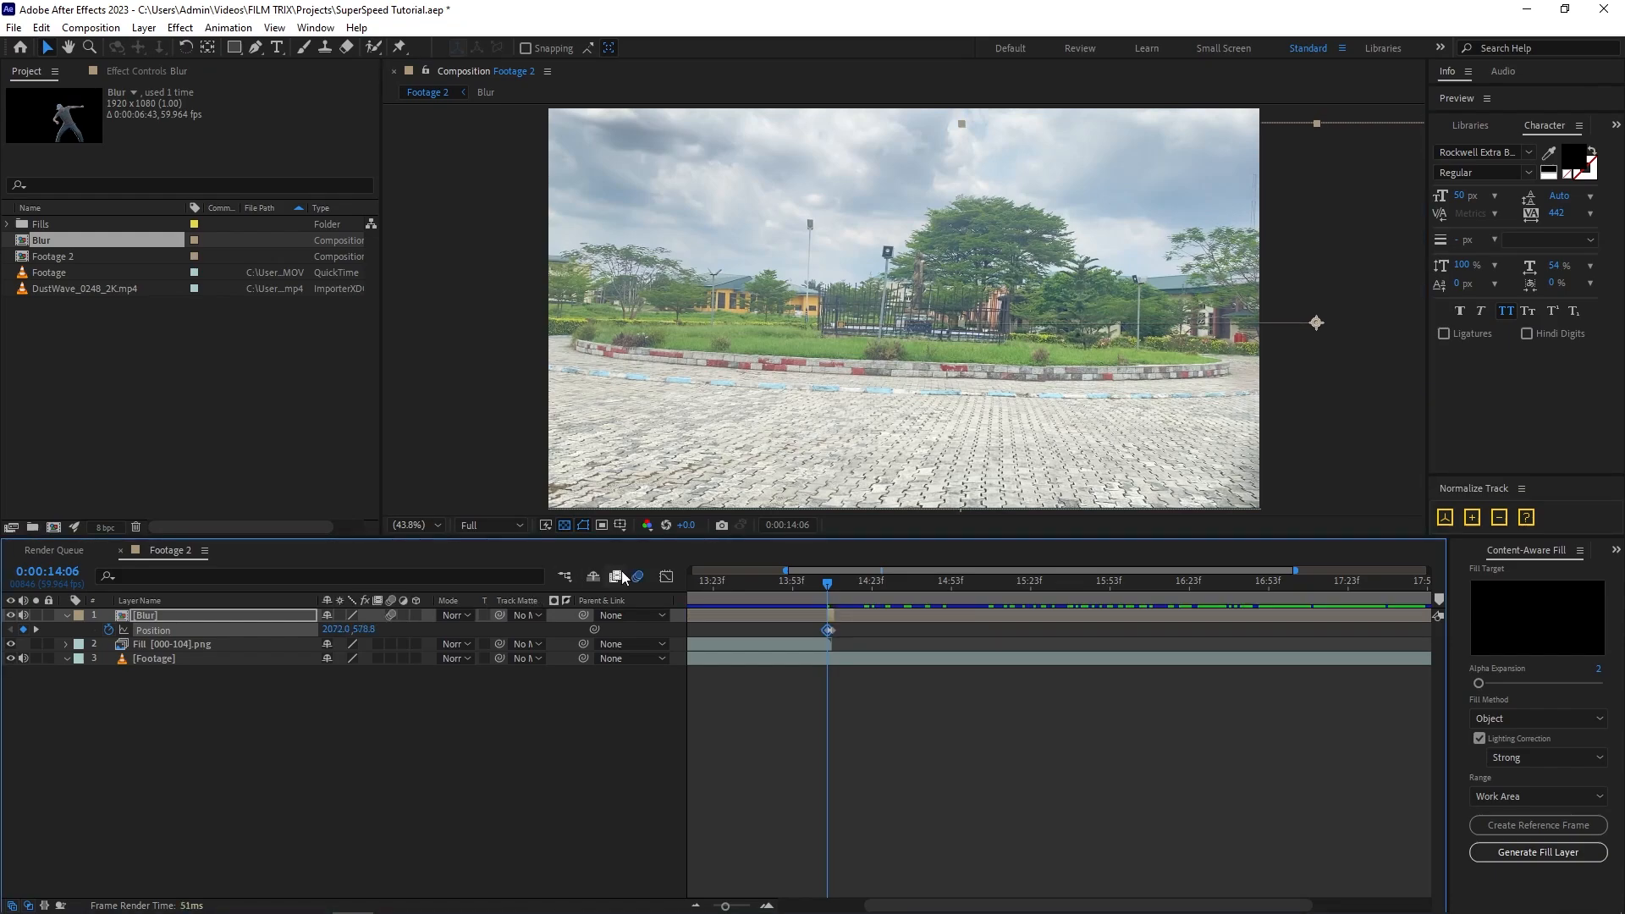
Play back the composition from just before the Blur layer's Position keyframes to check the man's entrance.
{"action": "left_click", "coordinate": [790, 583]}
{"action": "key", "text": "space"}
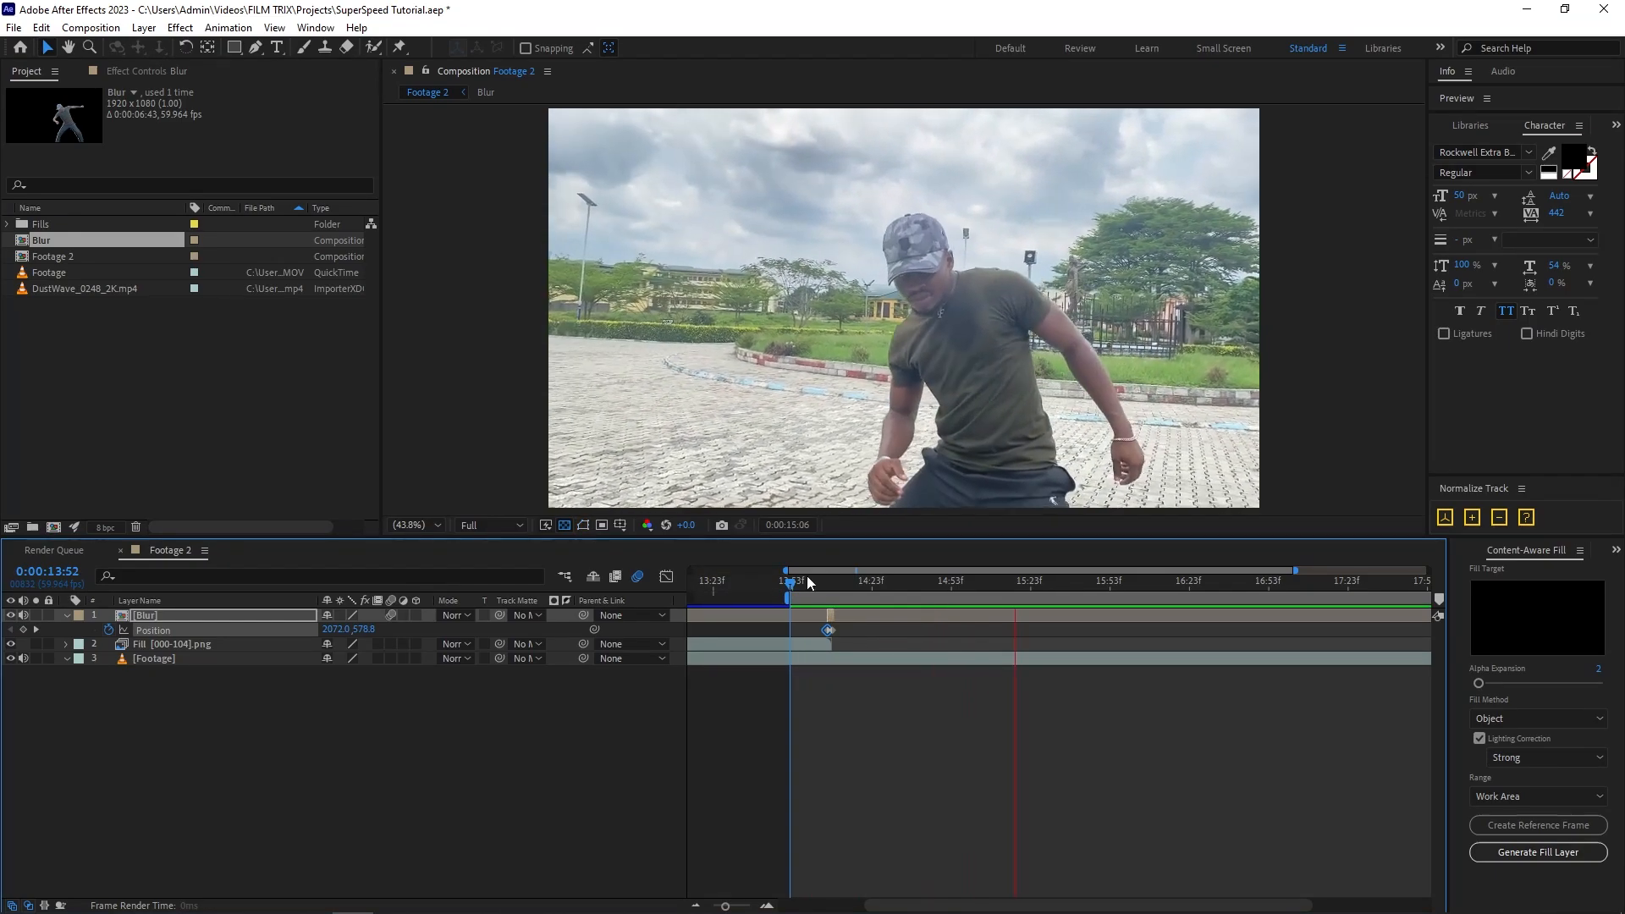
{"action": "left_click_drag", "start_coordinate": [810, 584], "coordinate": [795, 583]}
{"action": "key", "text": "space"}
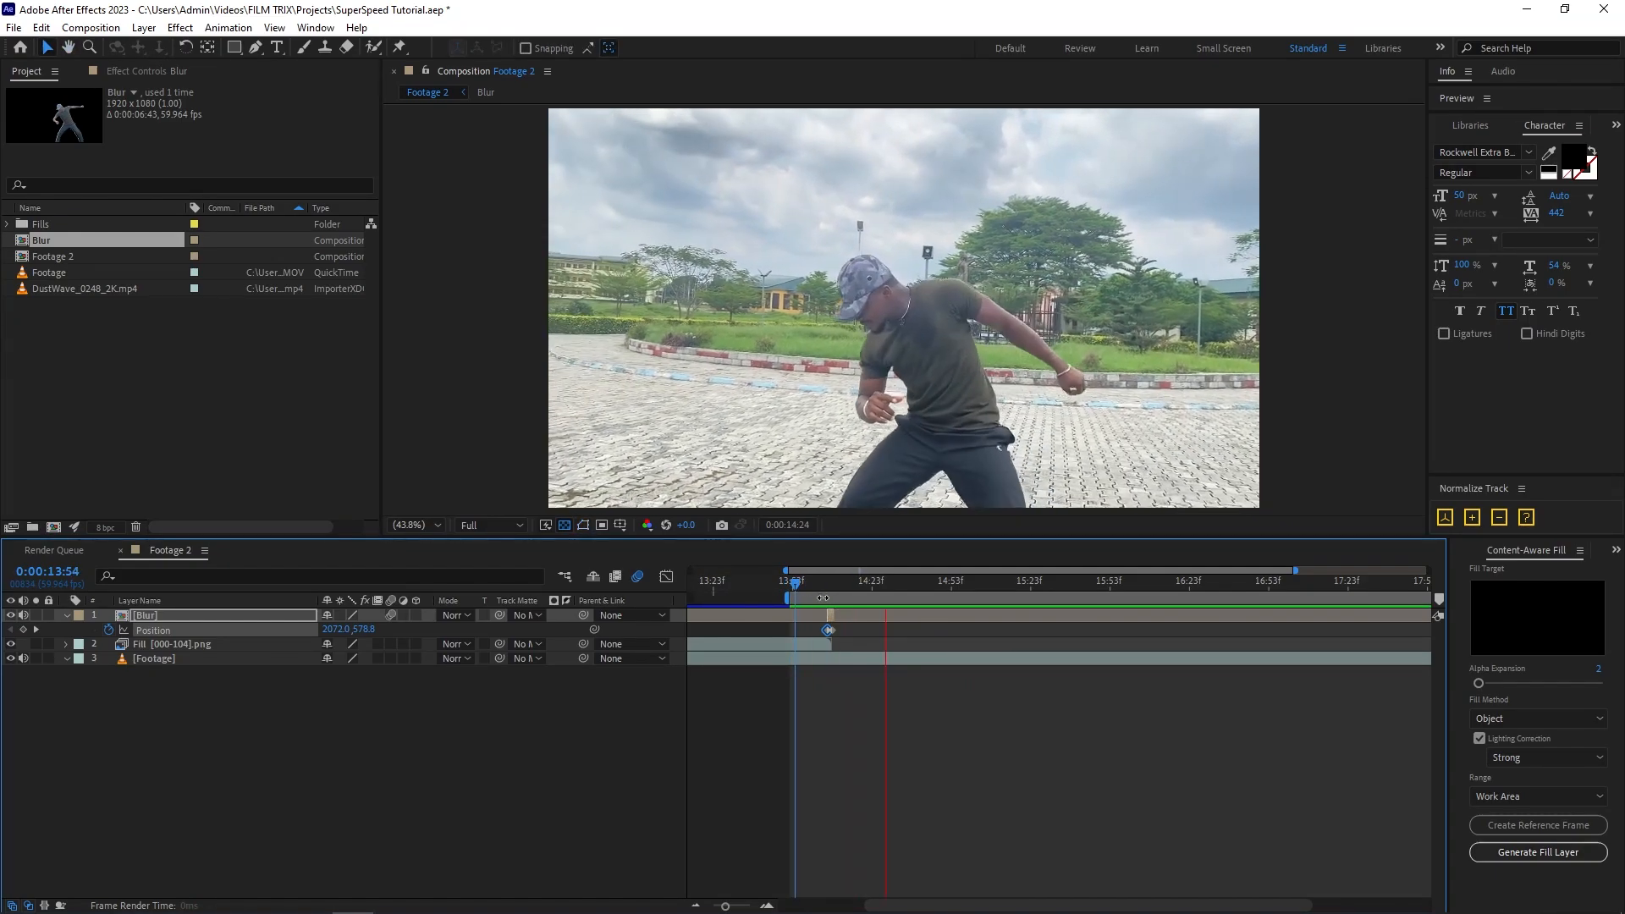
{"action": "key", "text": "space"}
{"action": "key", "text": "space"}
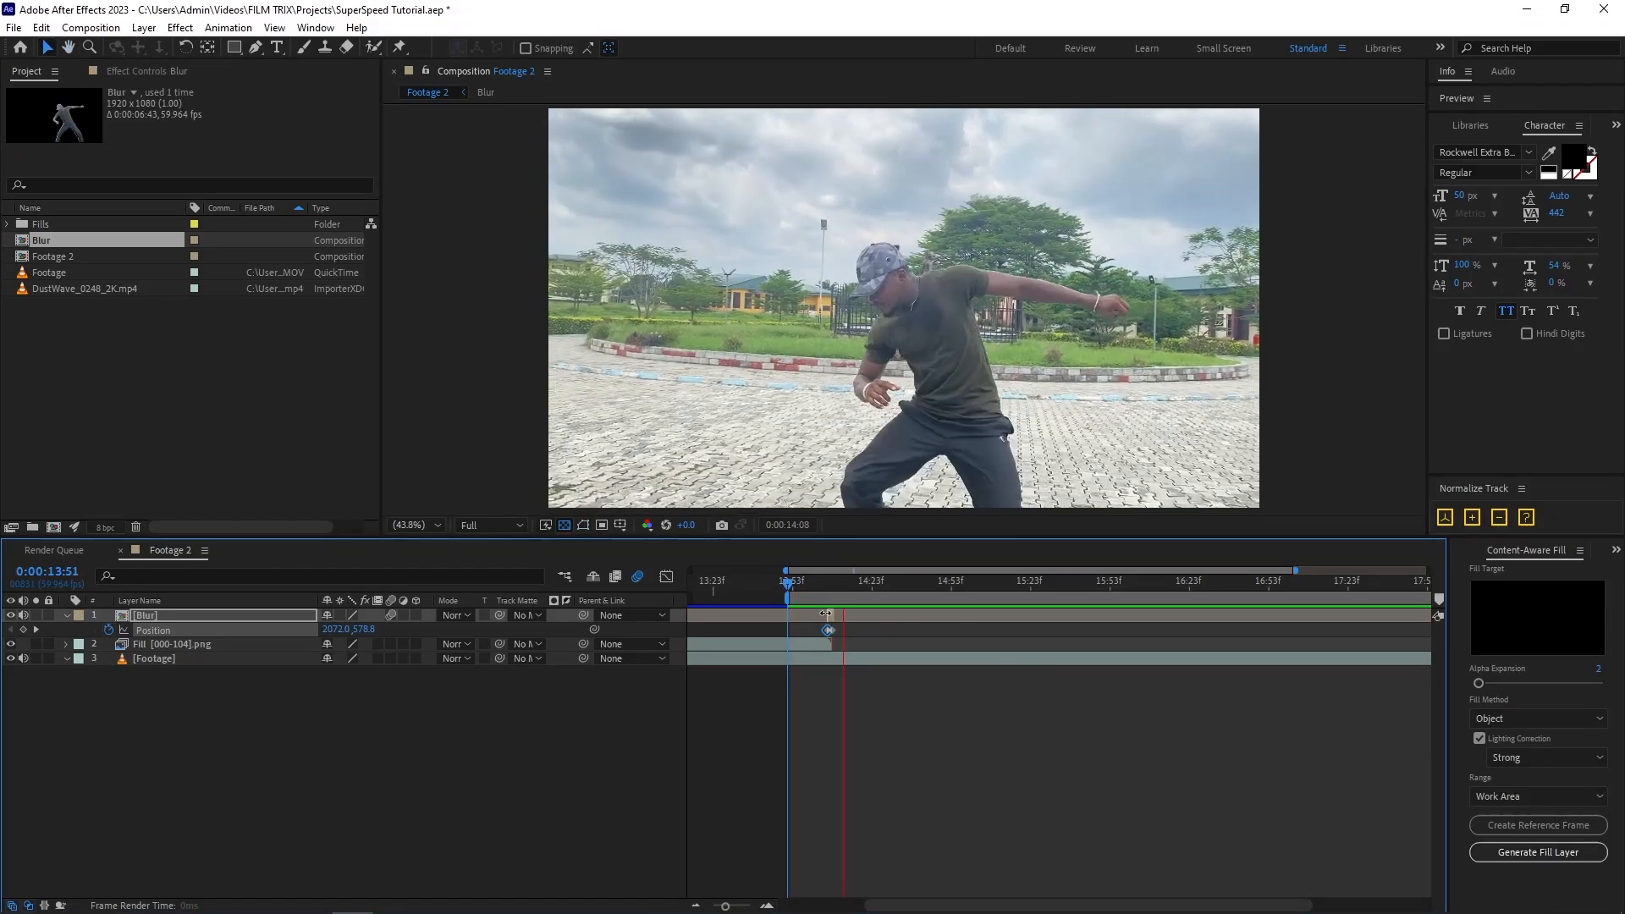
Trim the Blur layer's end back by one frame to its Position keyframe at 0:00:14:08.
{"action": "left_click", "coordinate": [828, 585]}
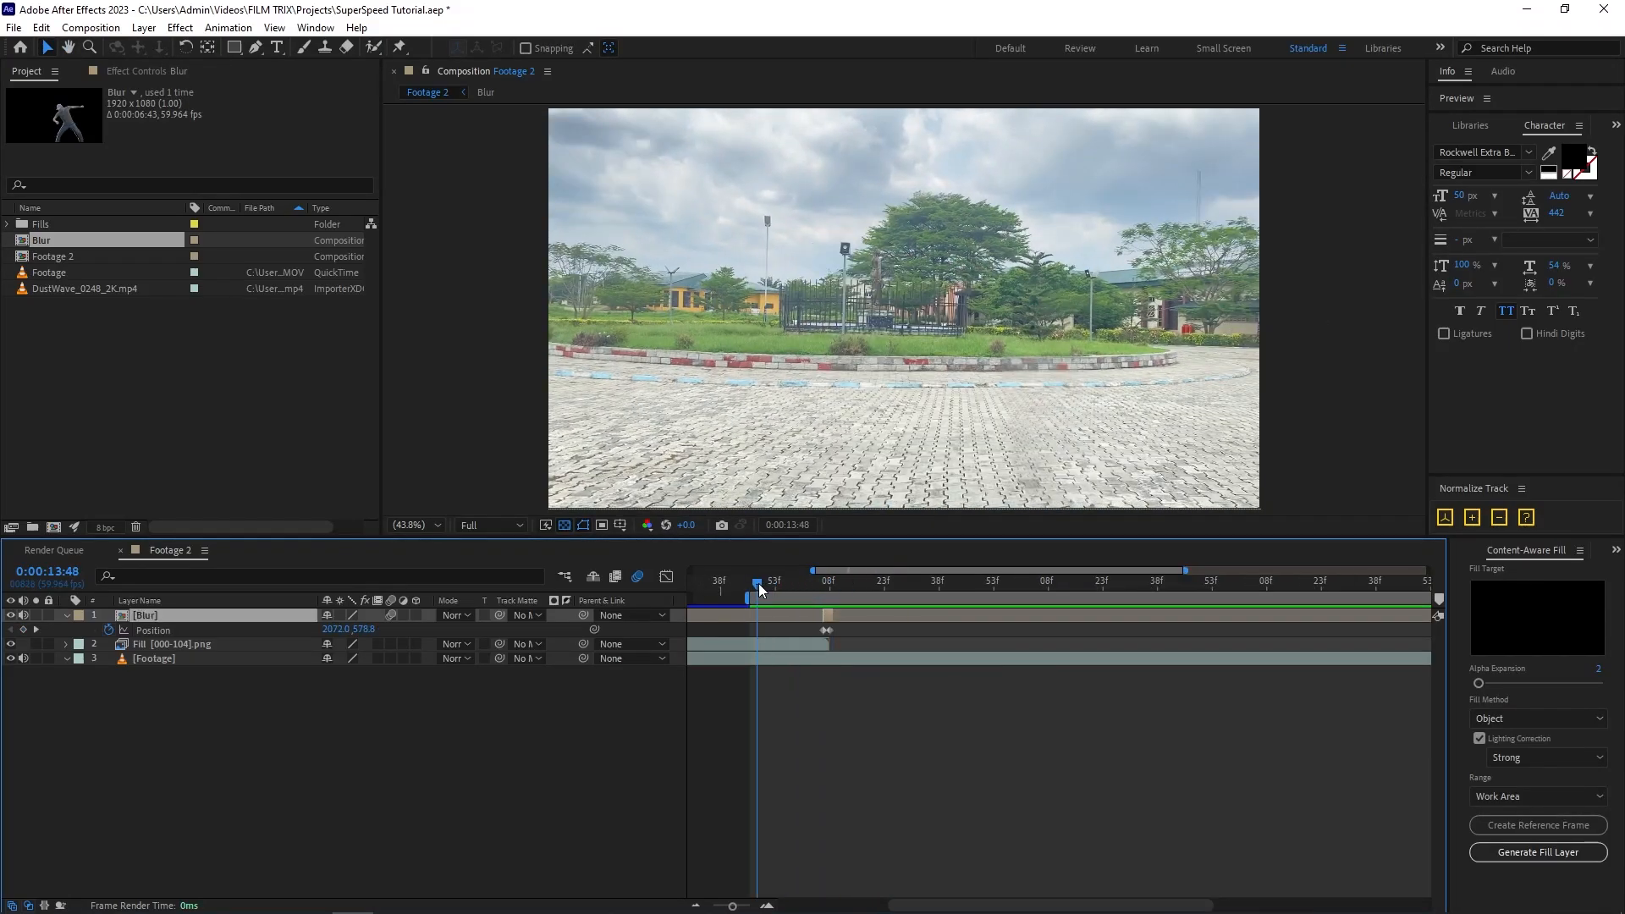
{"action": "left_click_drag", "start_coordinate": [757, 583], "coordinate": [829, 610]}
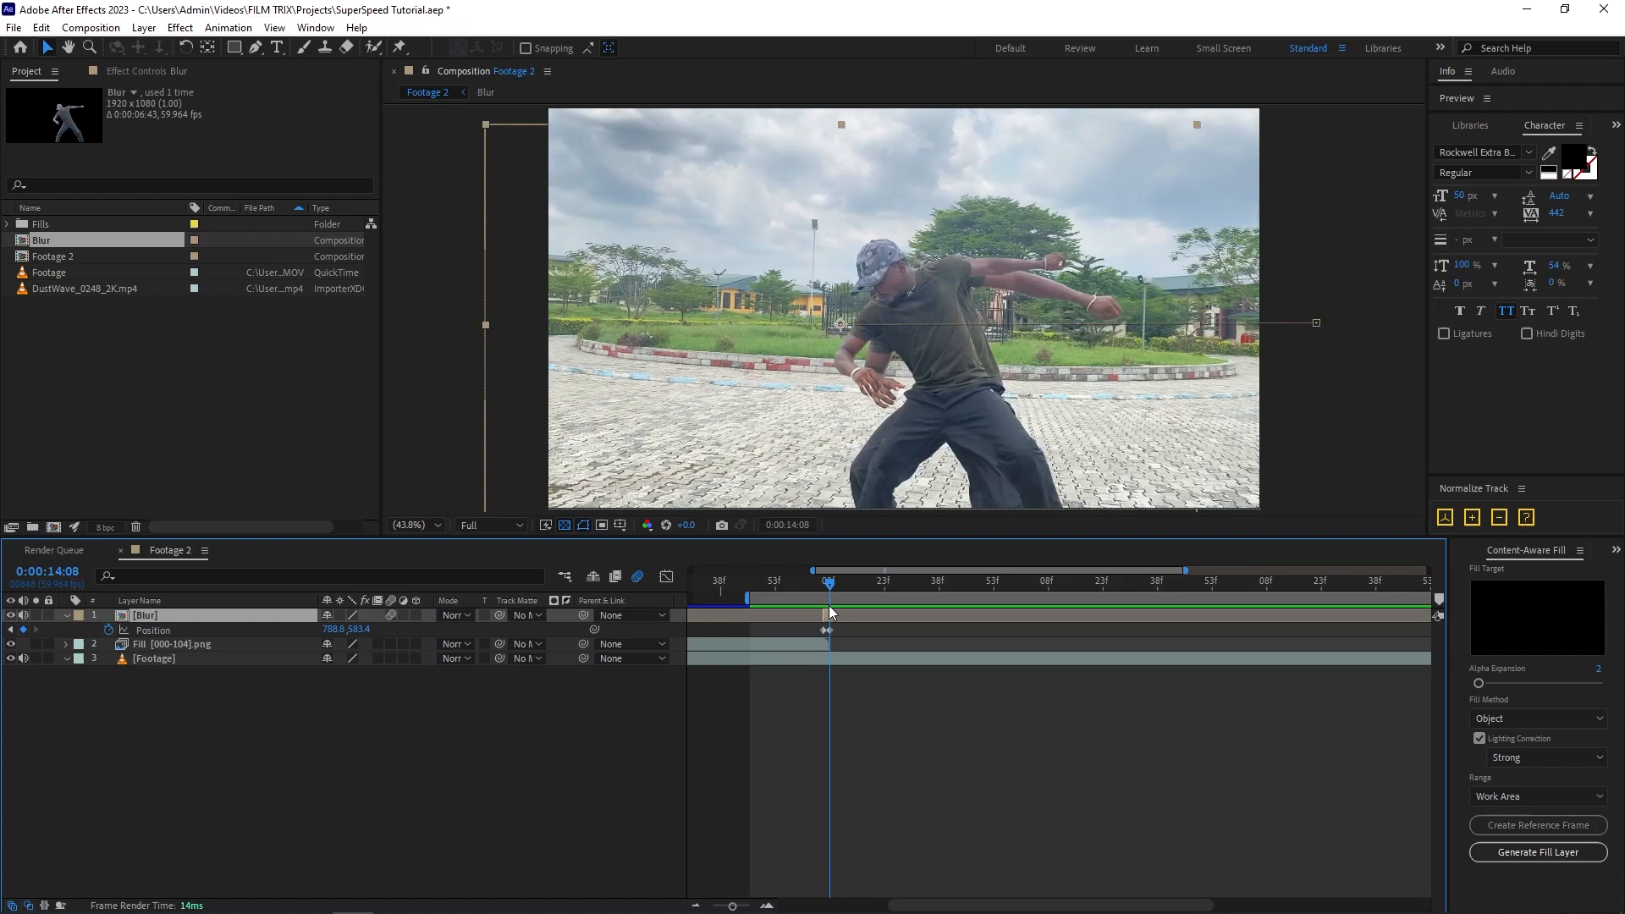
{"action": "scroll", "coordinate": [829, 612], "scroll_direction": "up", "scroll_amount": 5}
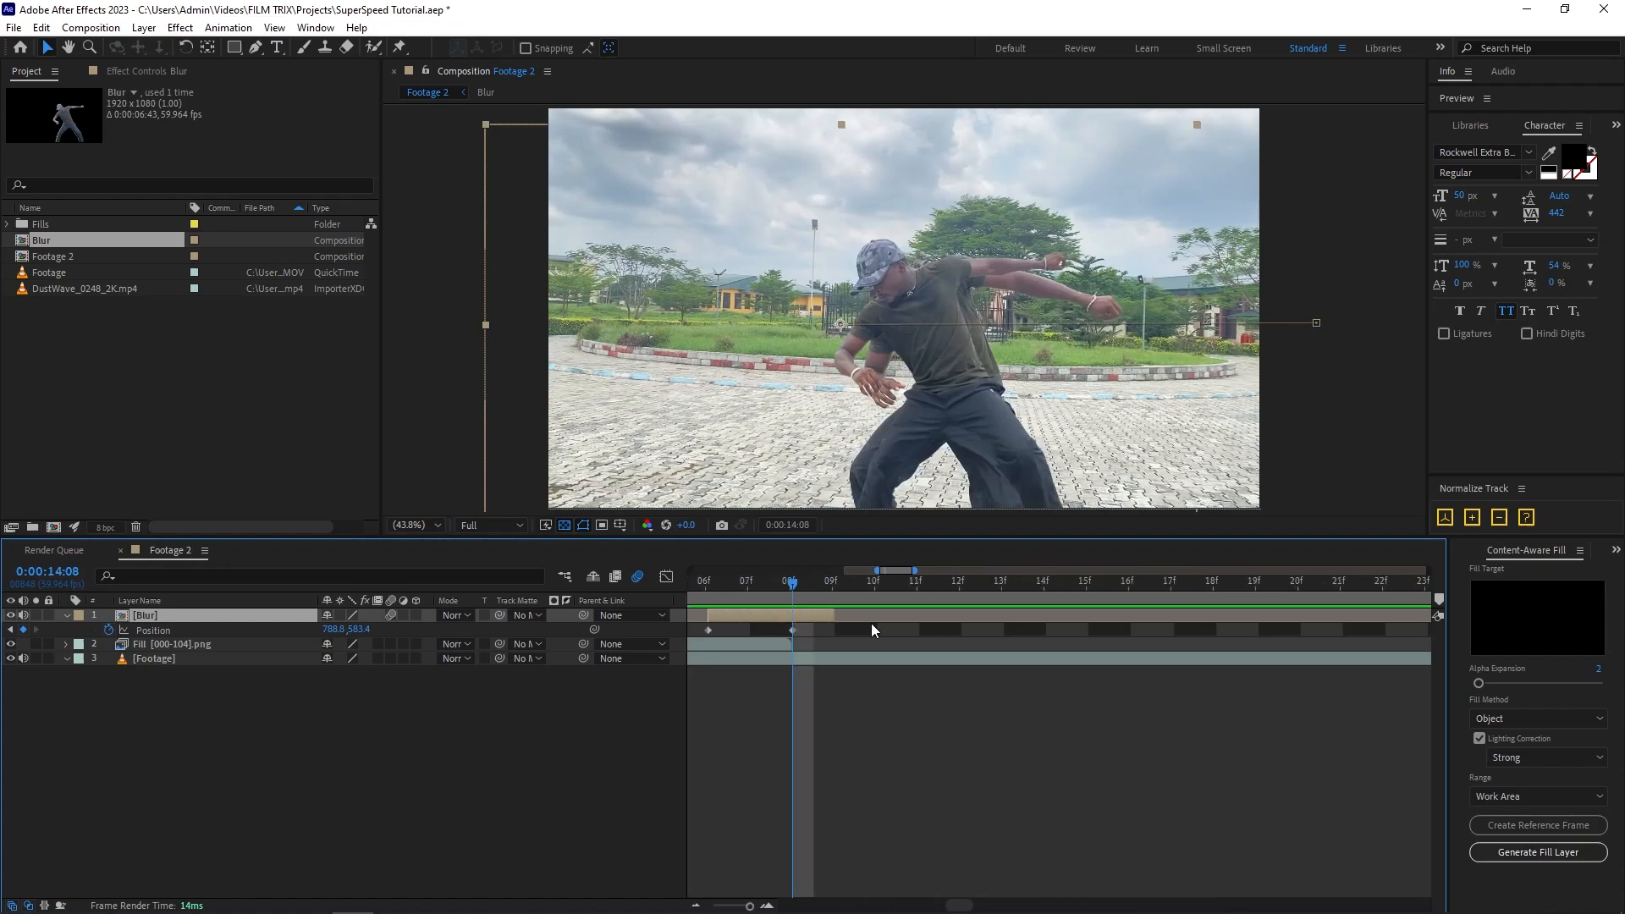
{"action": "left_click_drag", "start_coordinate": [754, 586], "coordinate": [785, 598]}
{"action": "left_click_drag", "start_coordinate": [834, 616], "coordinate": [805, 617]}
Preview the trimmed Blur layer's movement from 0:00:14:01.
{"action": "key", "text": "minus"}
{"action": "key", "text": "minus"}
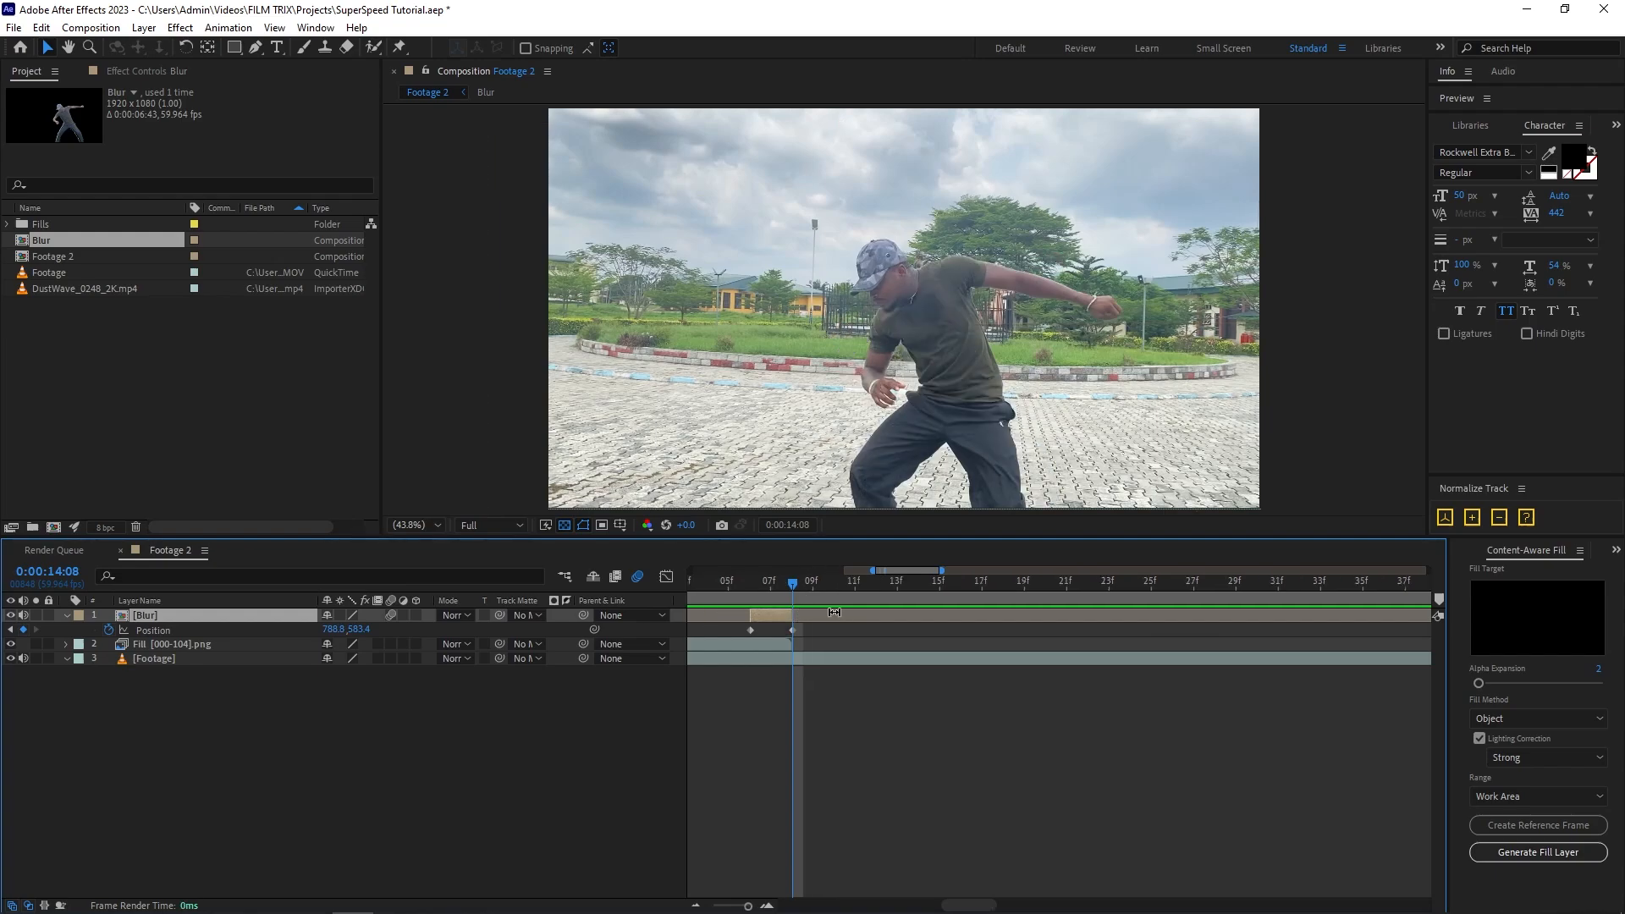
{"action": "left_click", "coordinate": [726, 587]}
{"action": "key", "text": "minus"}
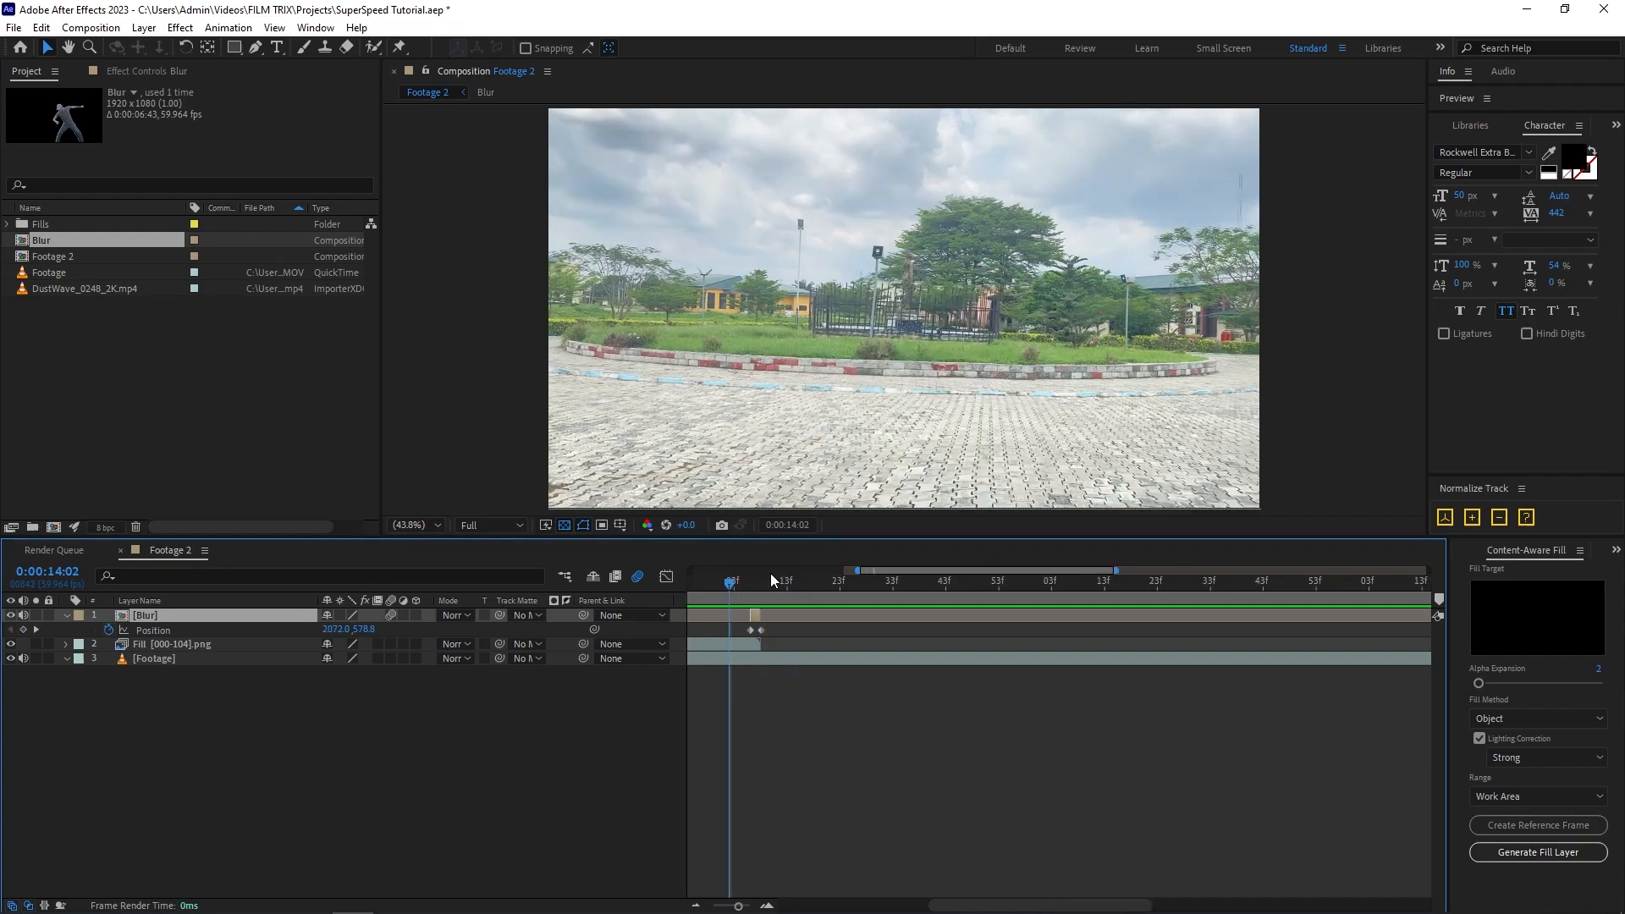
{"action": "left_click", "coordinate": [724, 590]}
{"action": "key", "text": "space"}
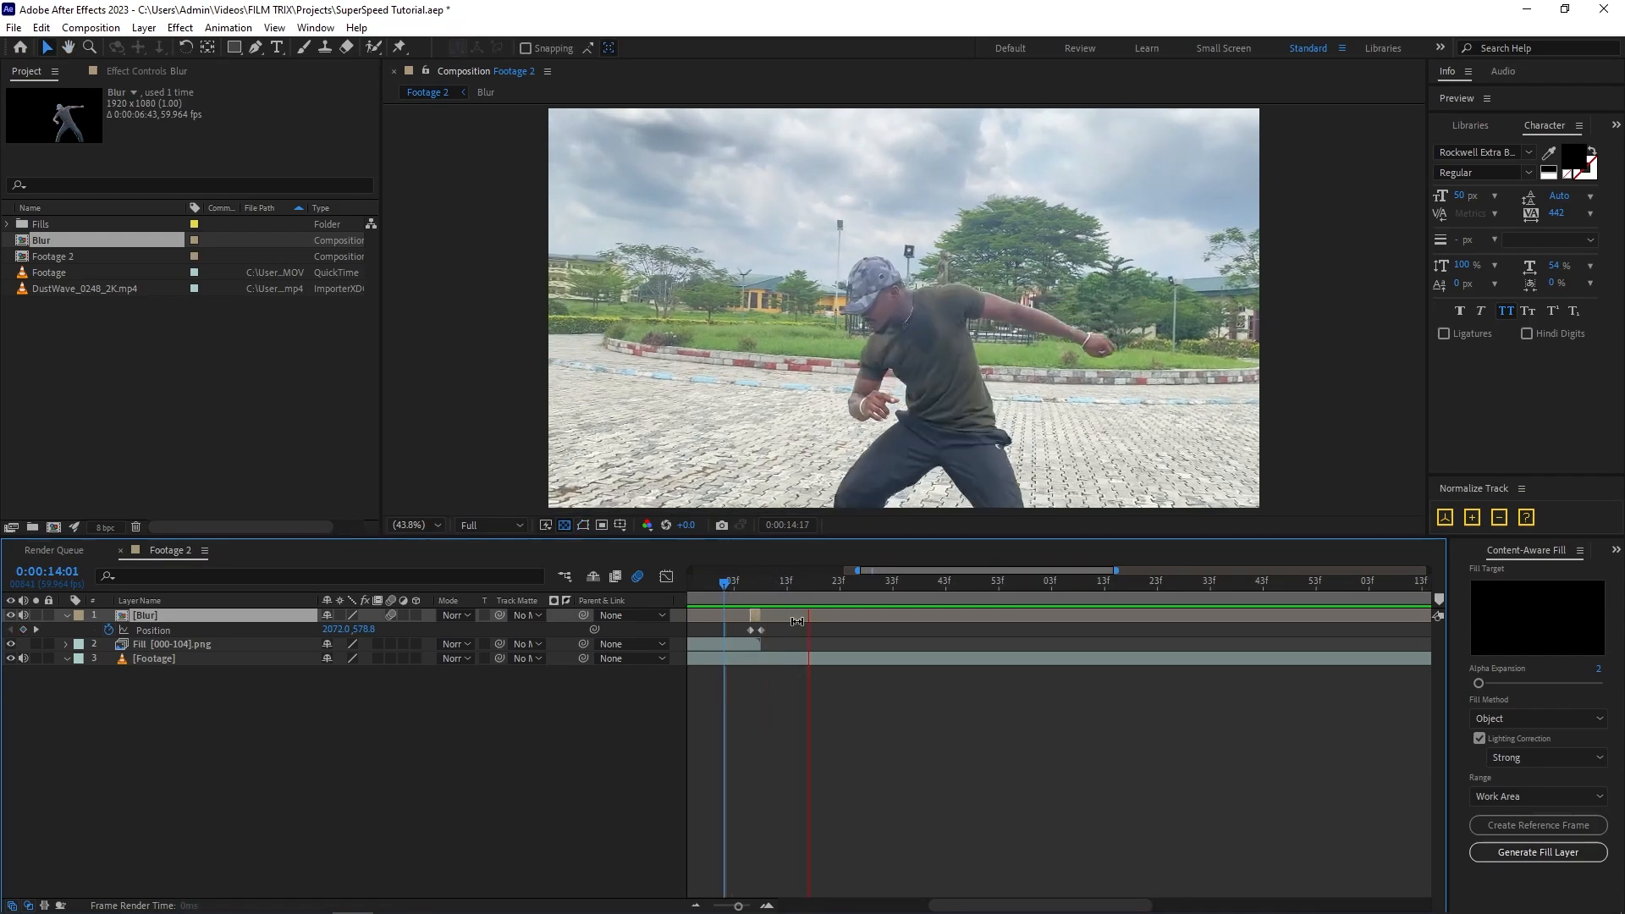
At 0:00:14:07, duplicate the Blur layer and reveal the copy's Position property.
{"action": "left_click", "coordinate": [754, 584]}
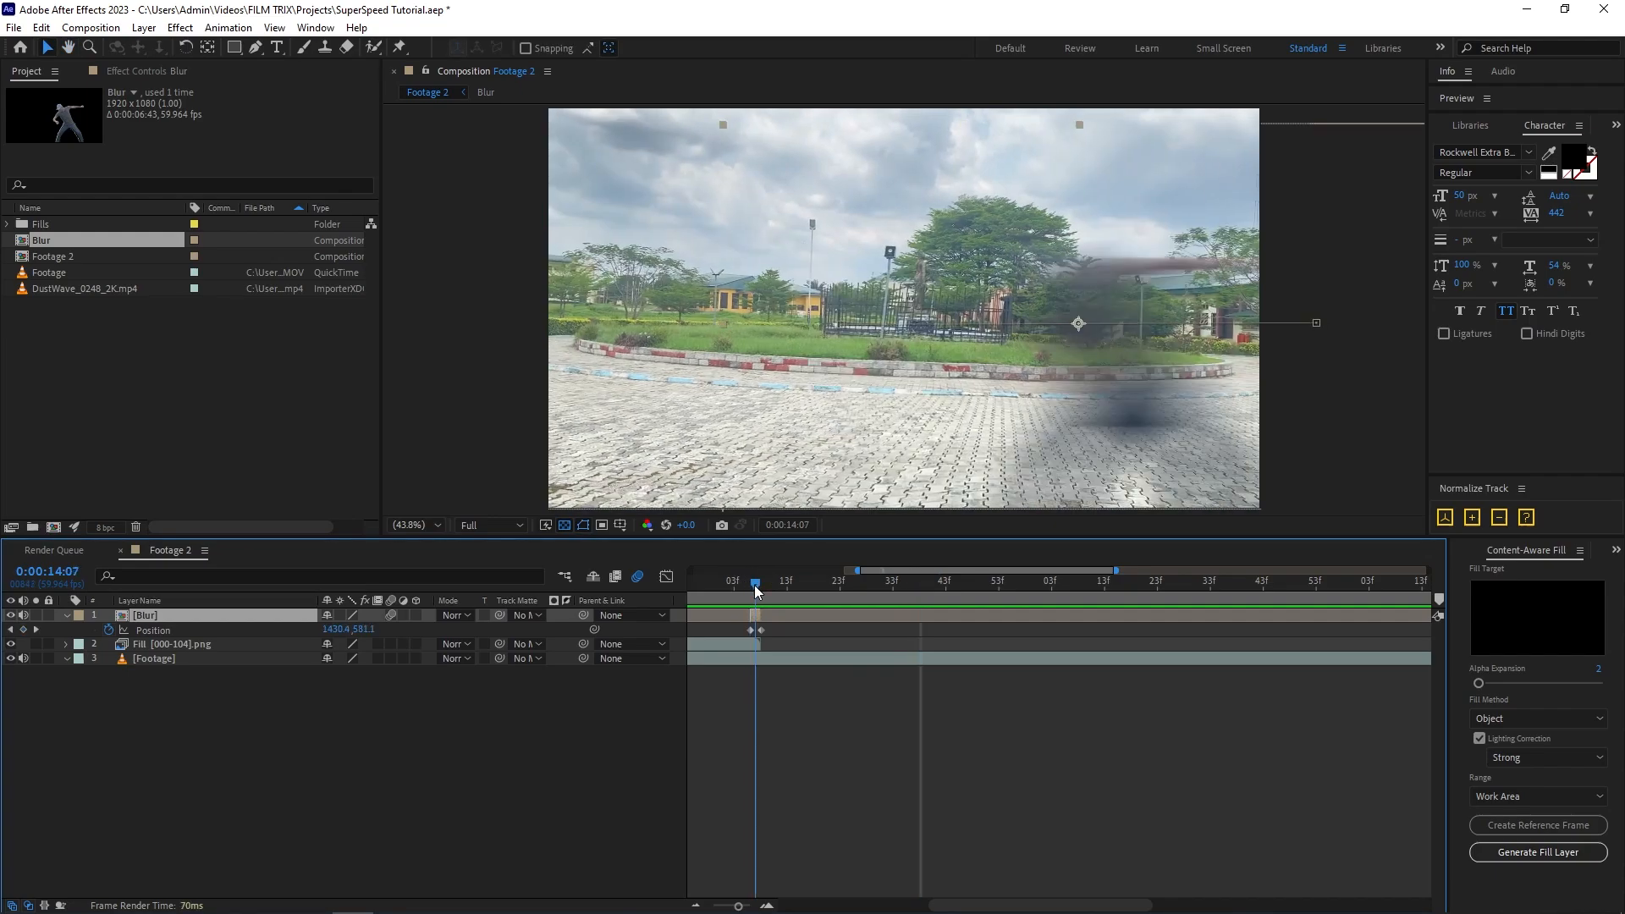
{"action": "key", "text": "="}
{"action": "key", "text": "="}
{"action": "key", "text": "="}
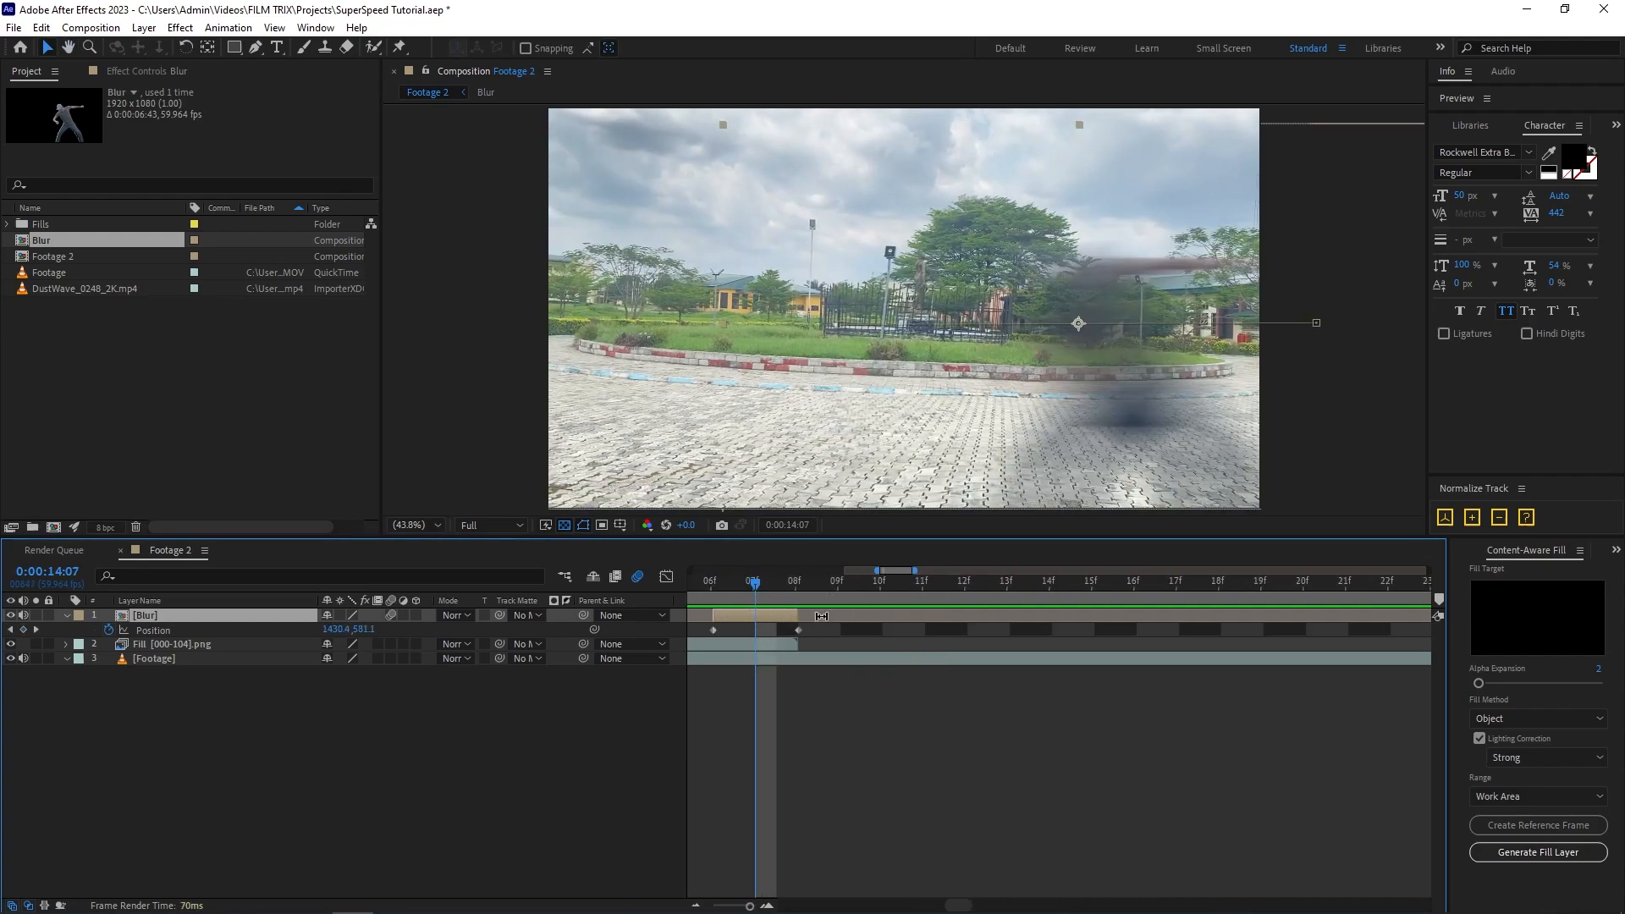
{"action": "mouse_move", "coordinate": [764, 586]}
{"action": "left_mouse_down"}
{"action": "mouse_move", "coordinate": [779, 590]}
{"action": "mouse_move", "coordinate": [762, 591]}
{"action": "left_mouse_up"}
{"action": "key", "text": "minus"}
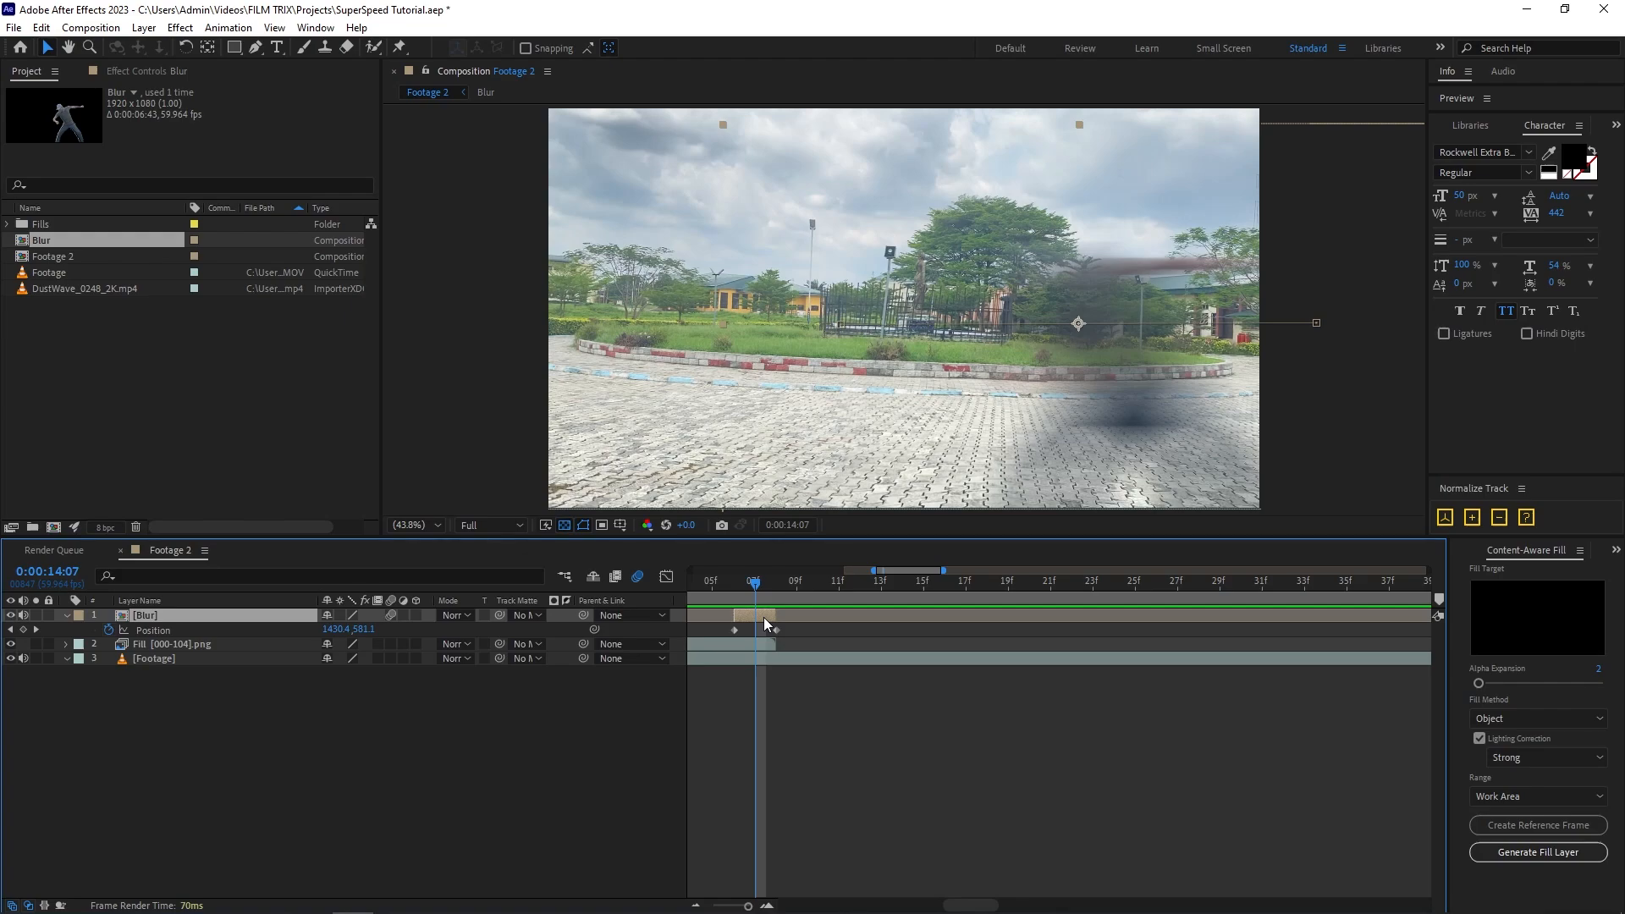
{"action": "key", "text": "ctrl+d"}
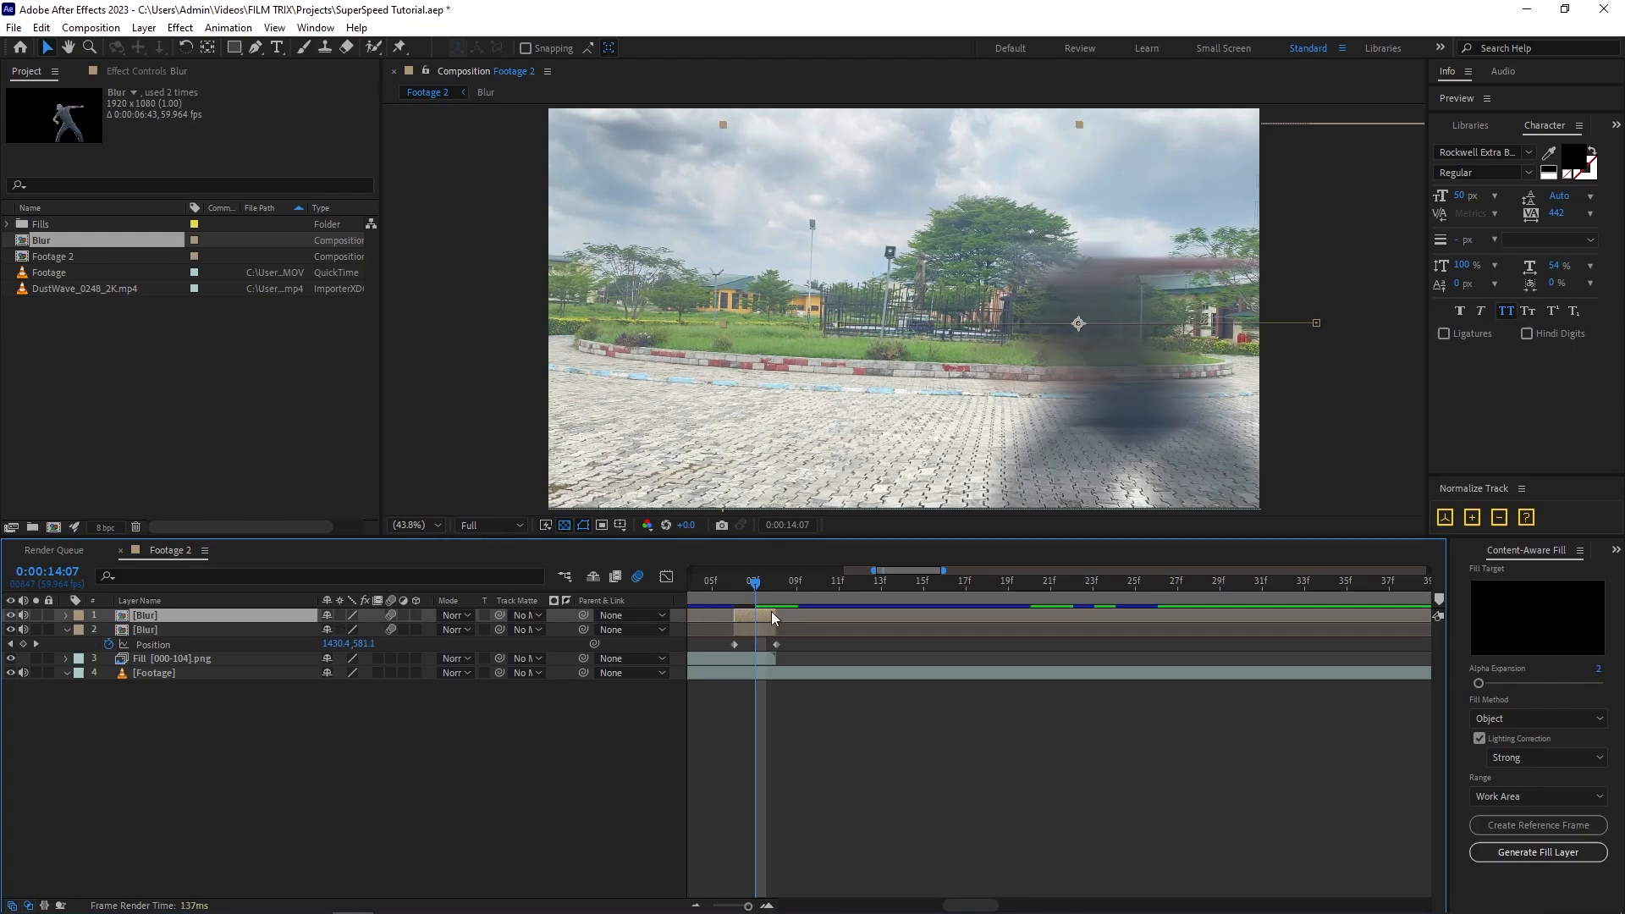
{"action": "key", "text": "p"}
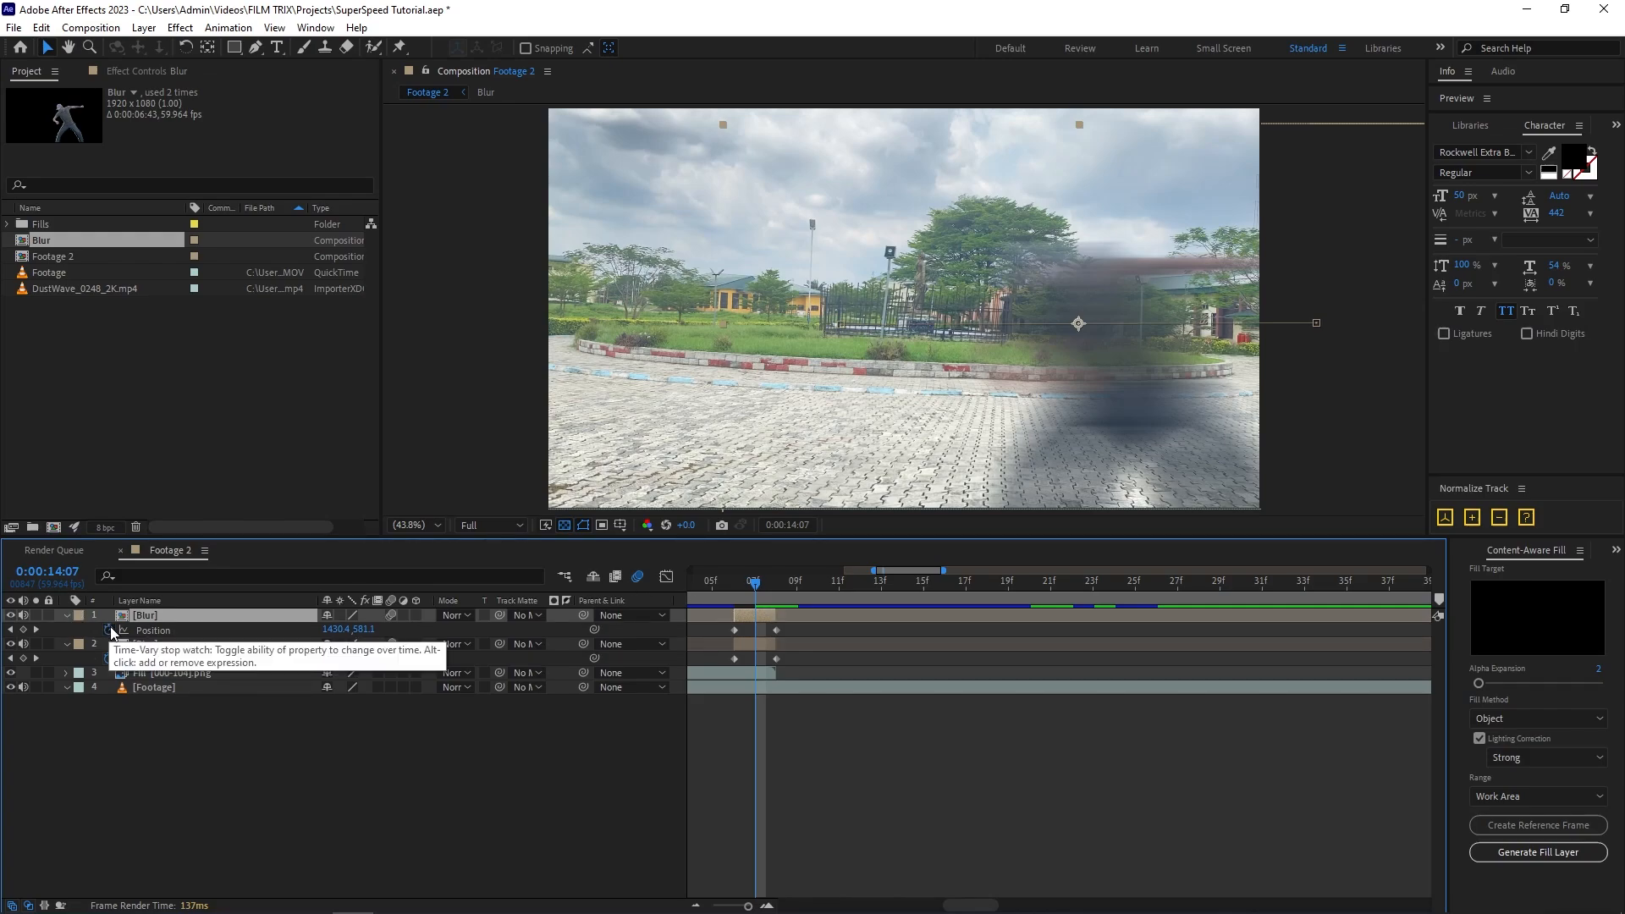
Remove the Position keyframes from the upper Blur copy and place it as a one-frame layer starting at 0:00:14:08.
{"action": "left_click", "coordinate": [111, 632]}
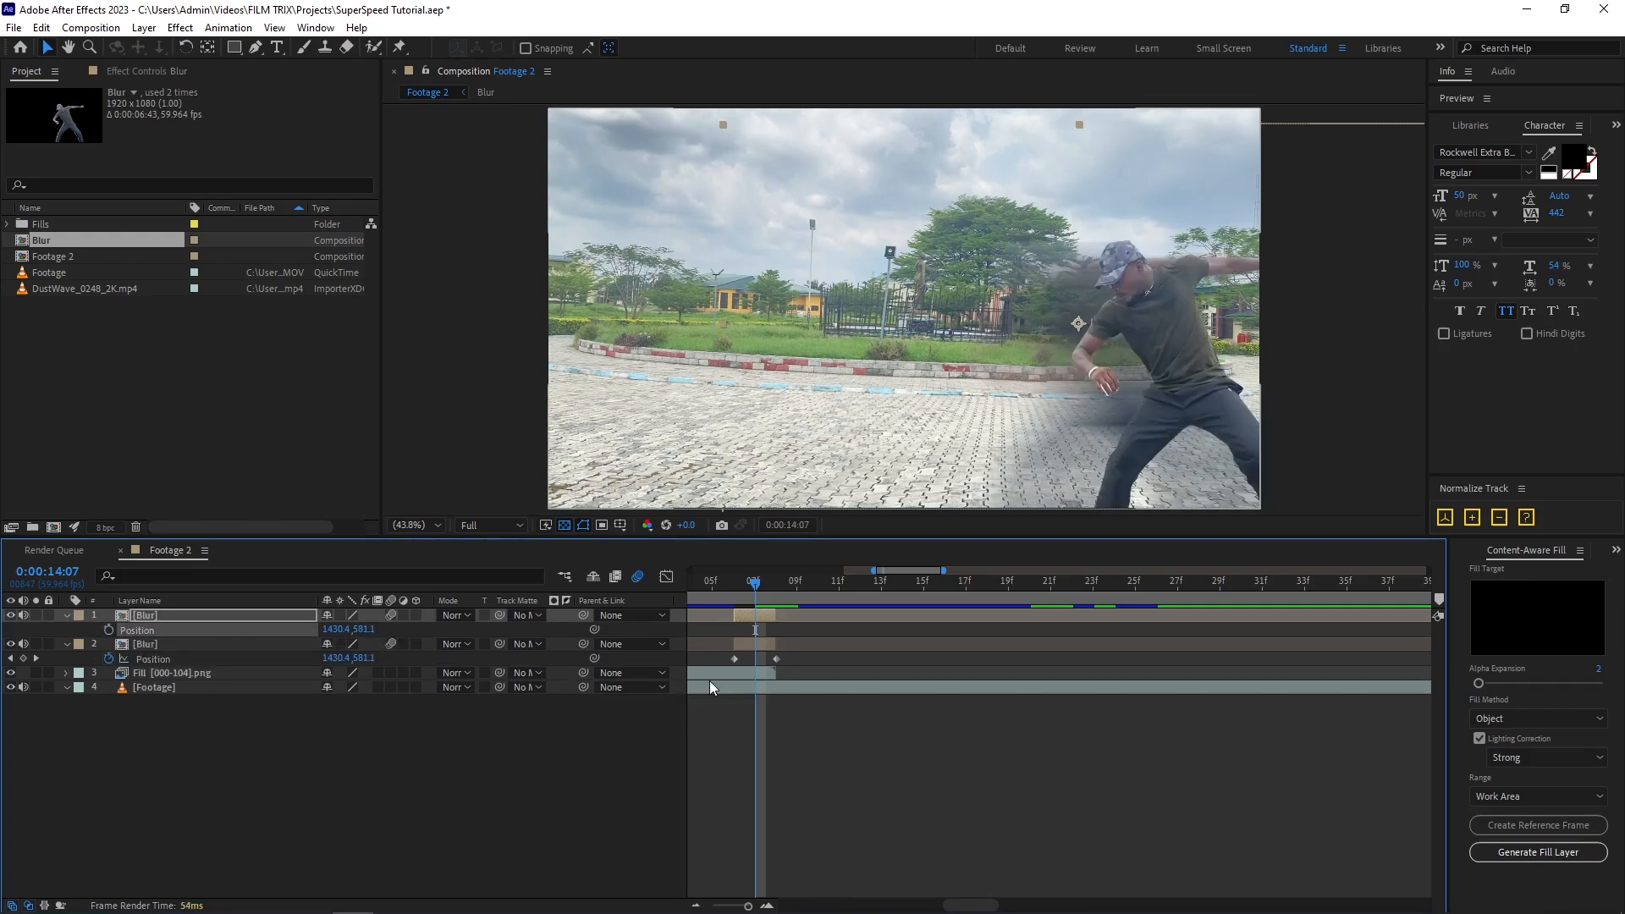
{"action": "key", "text": "Page_Down"}
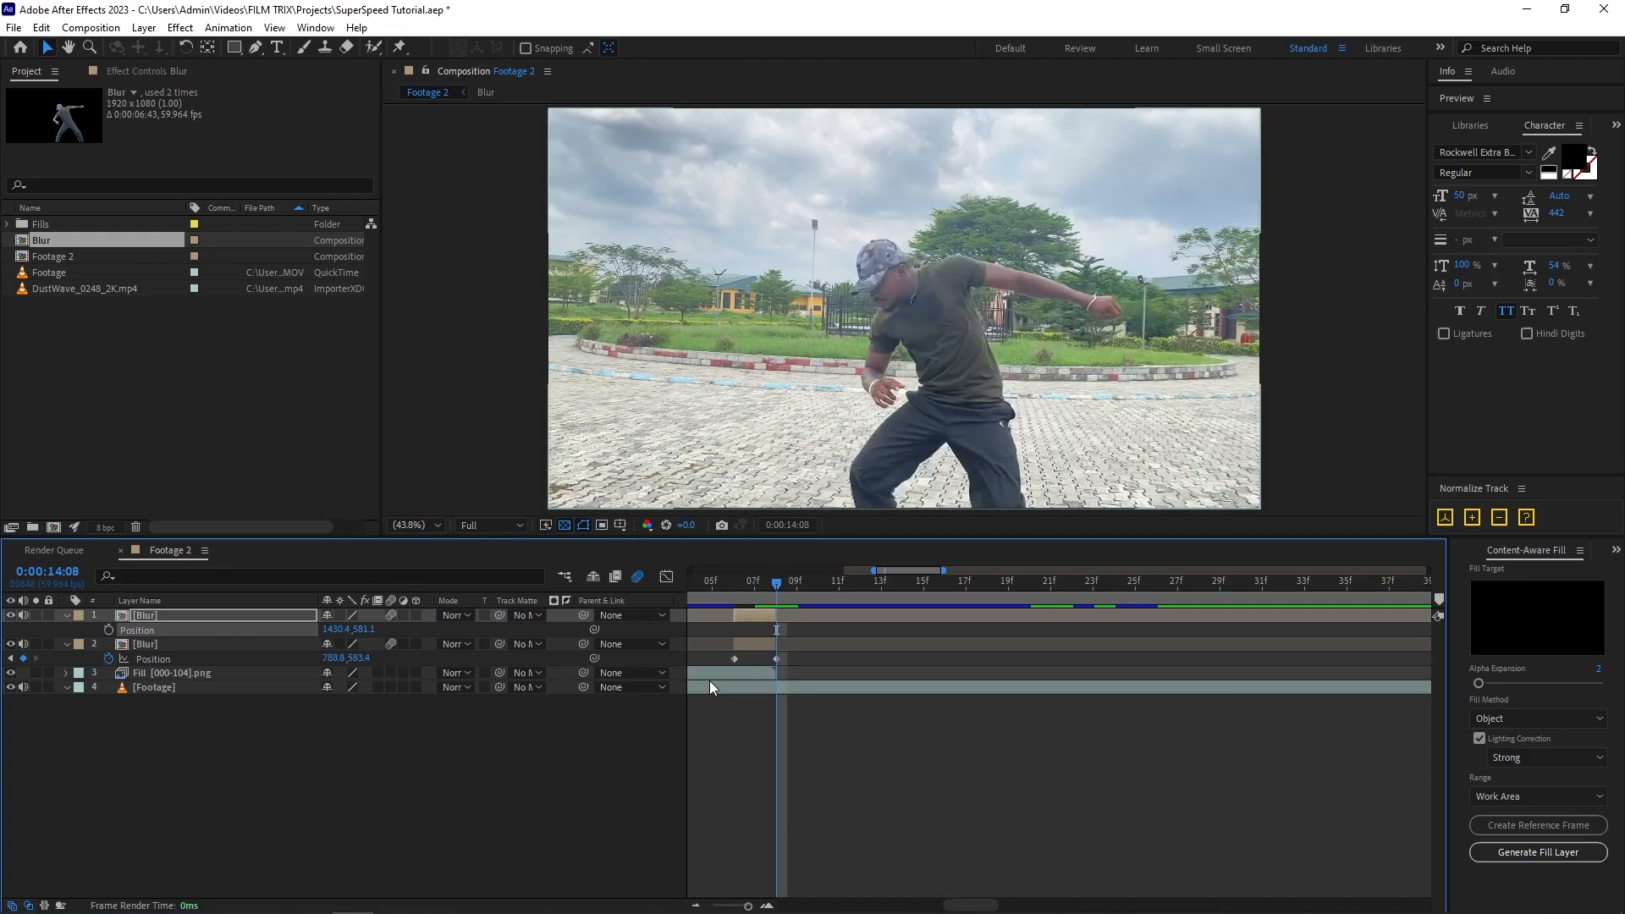
{"action": "left_click_drag", "start_coordinate": [764, 617], "coordinate": [778, 619]}
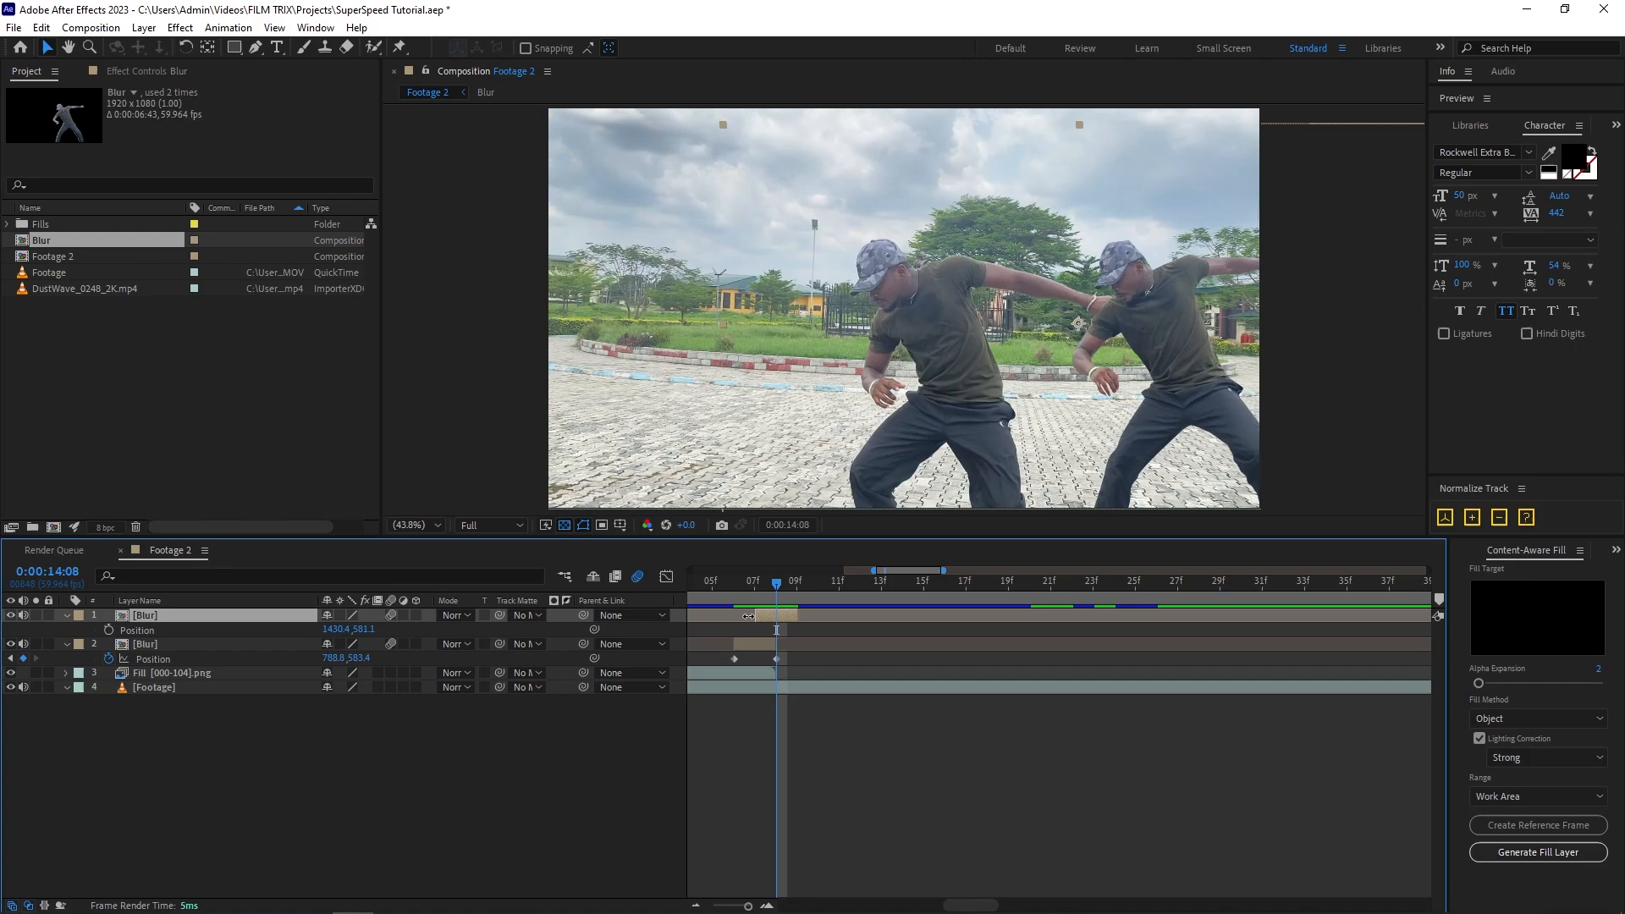
{"action": "left_click_drag", "start_coordinate": [754, 617], "coordinate": [767, 621]}
Apply Fast Box Blur to the upper Blur copy with Horizontal blur dimensions and a blur radius of 110.
{"action": "key", "text": "ctrl+space"}
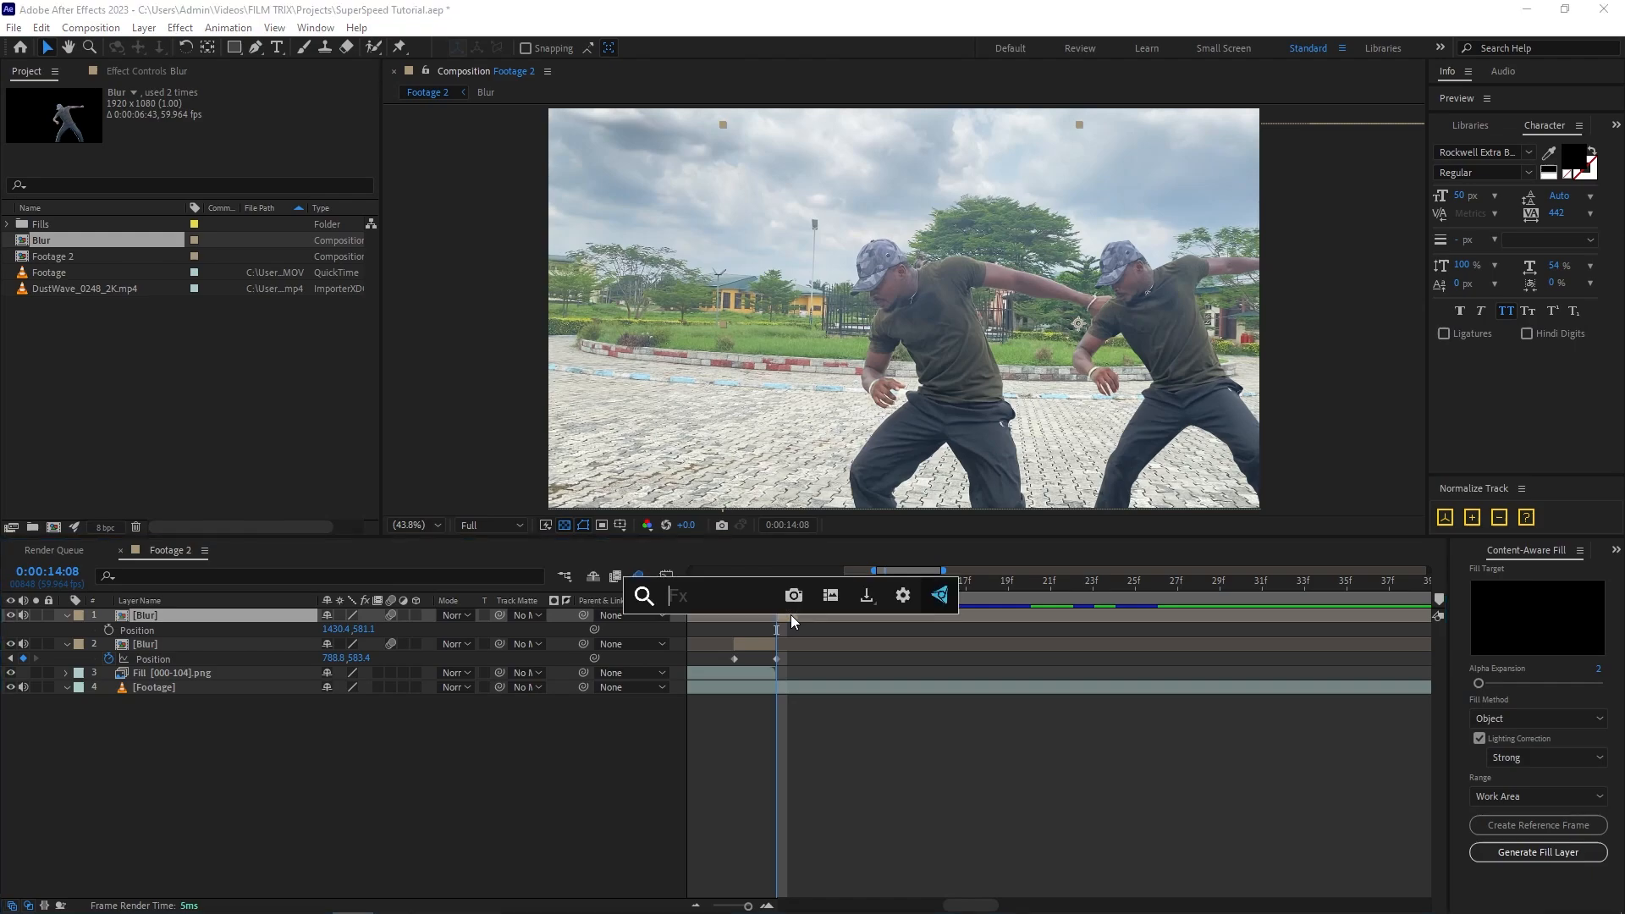
{"action": "type", "text": "fas"}
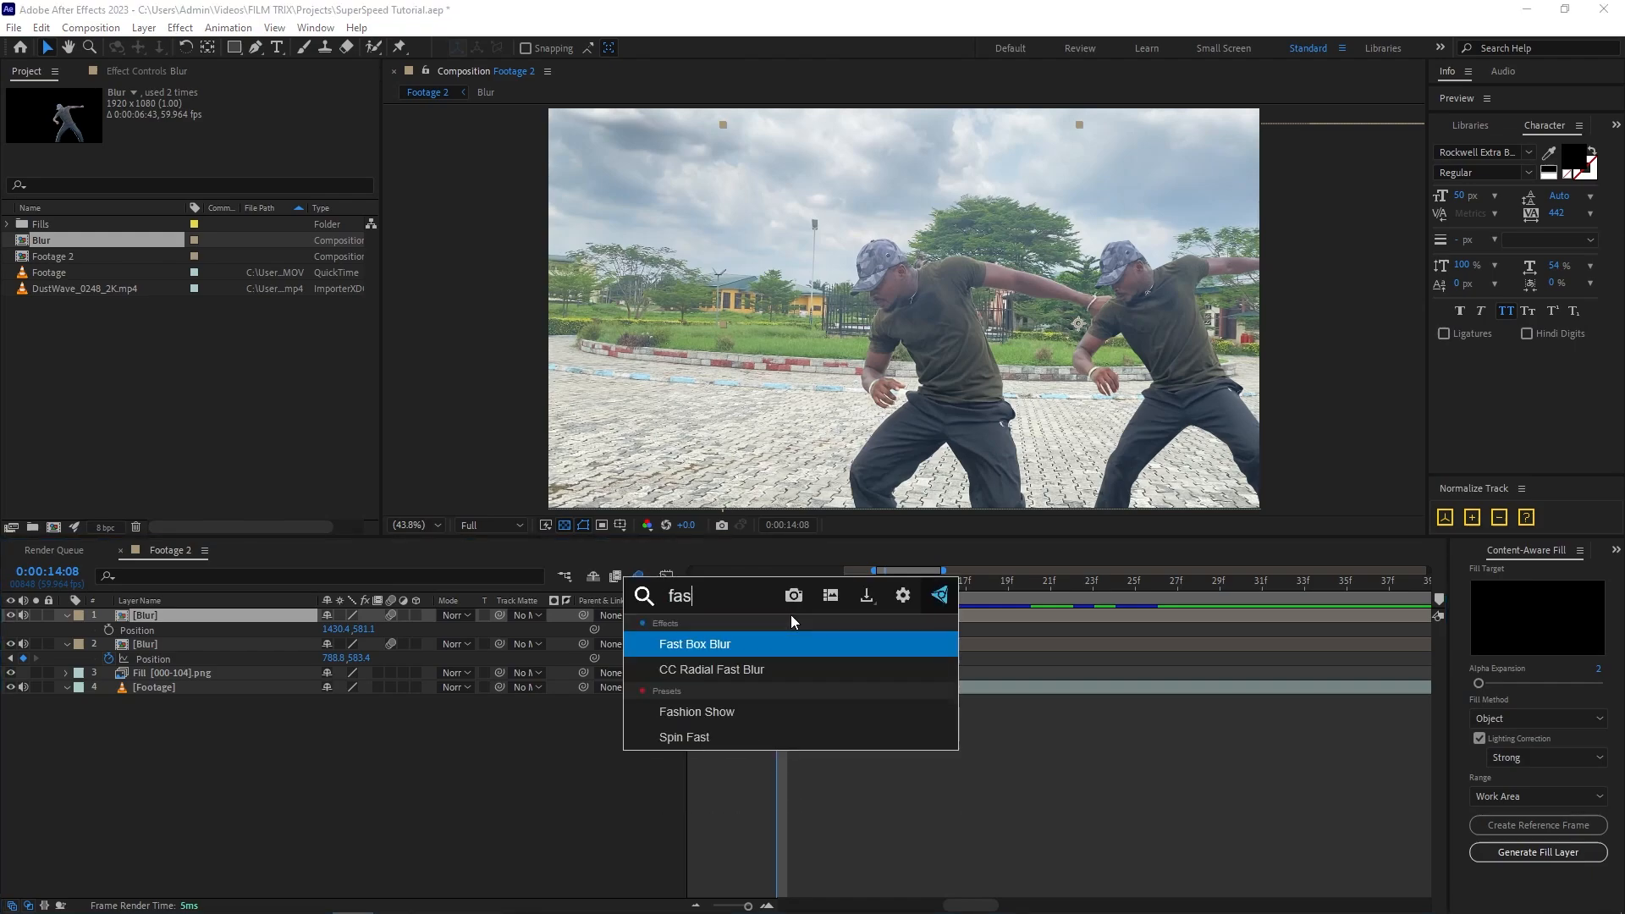
{"action": "key", "text": "Return"}
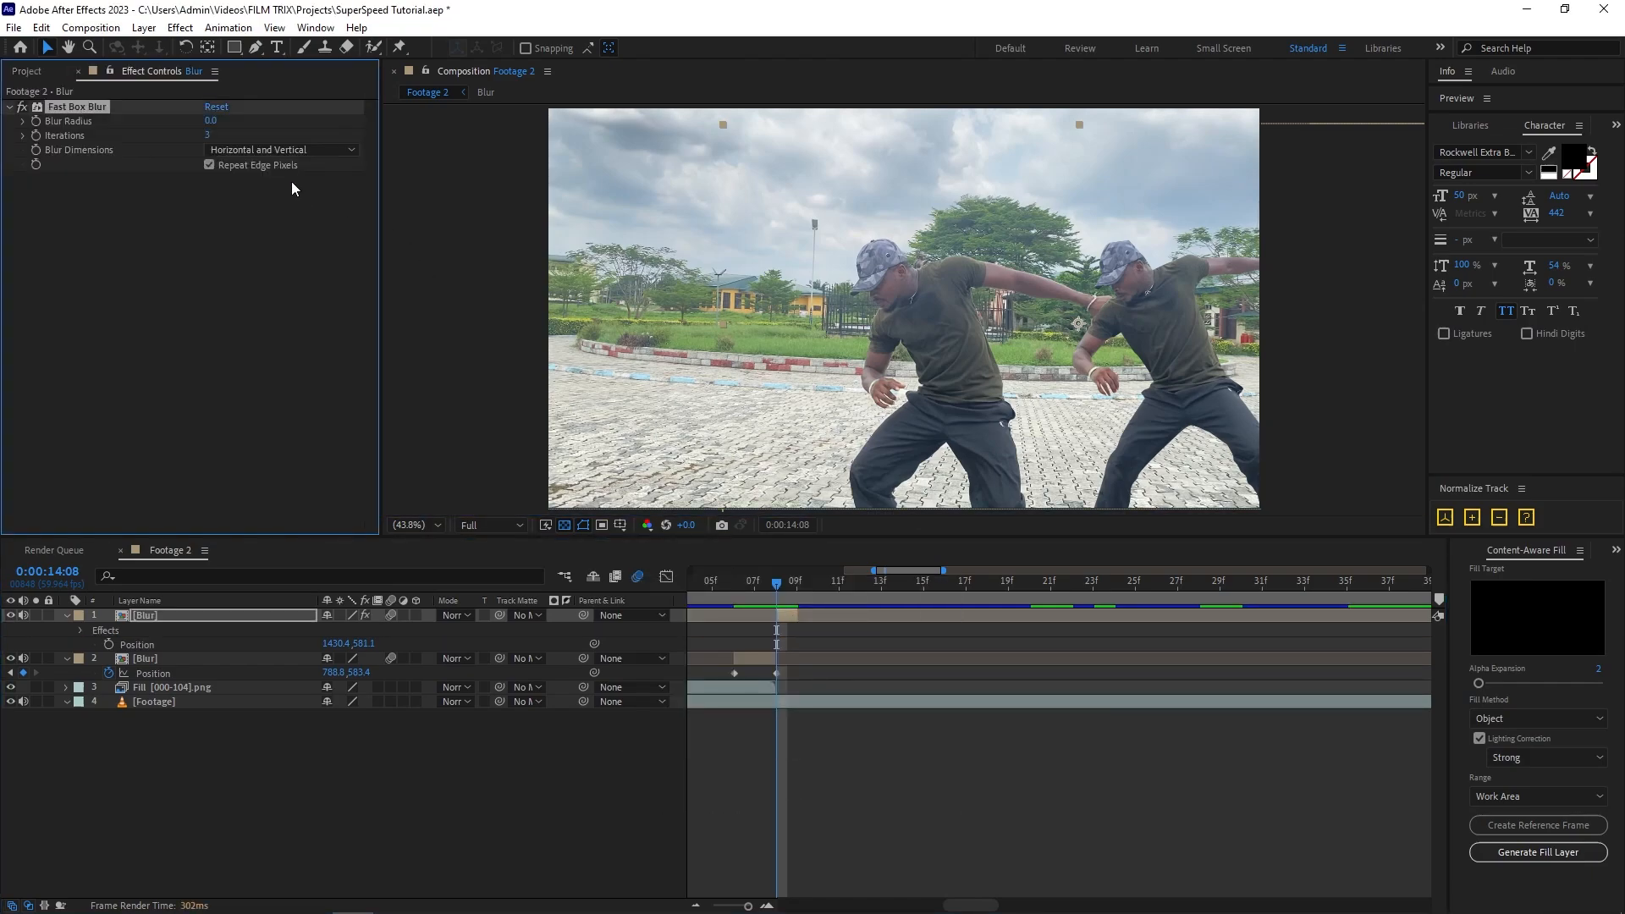
{"action": "left_click", "coordinate": [281, 152]}
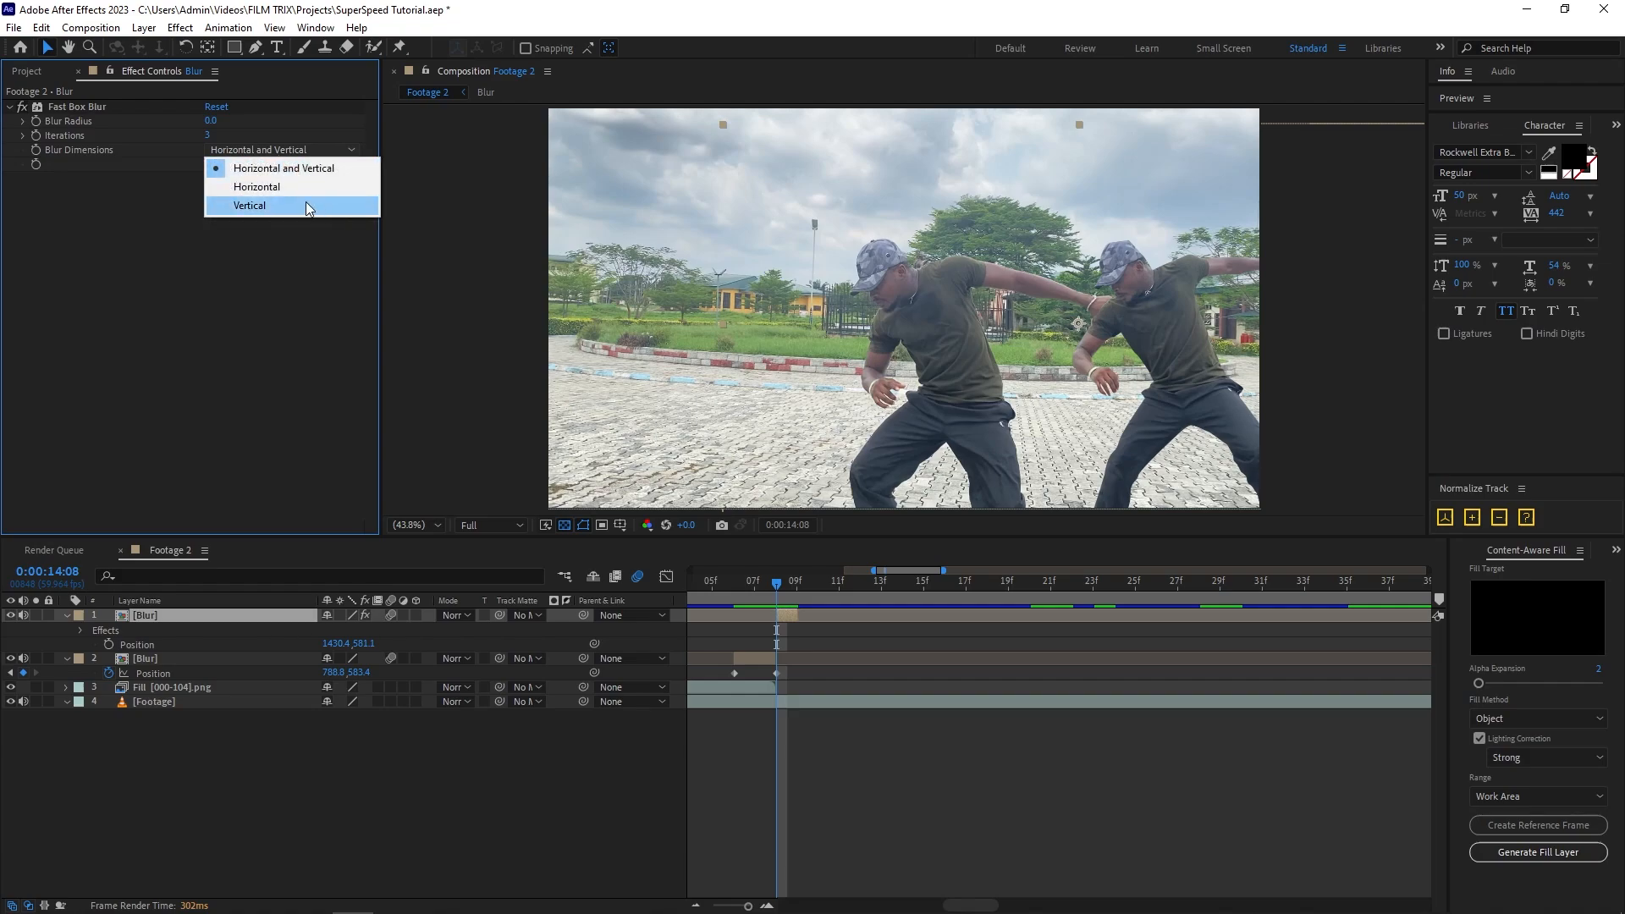
{"action": "left_click", "coordinate": [256, 186]}
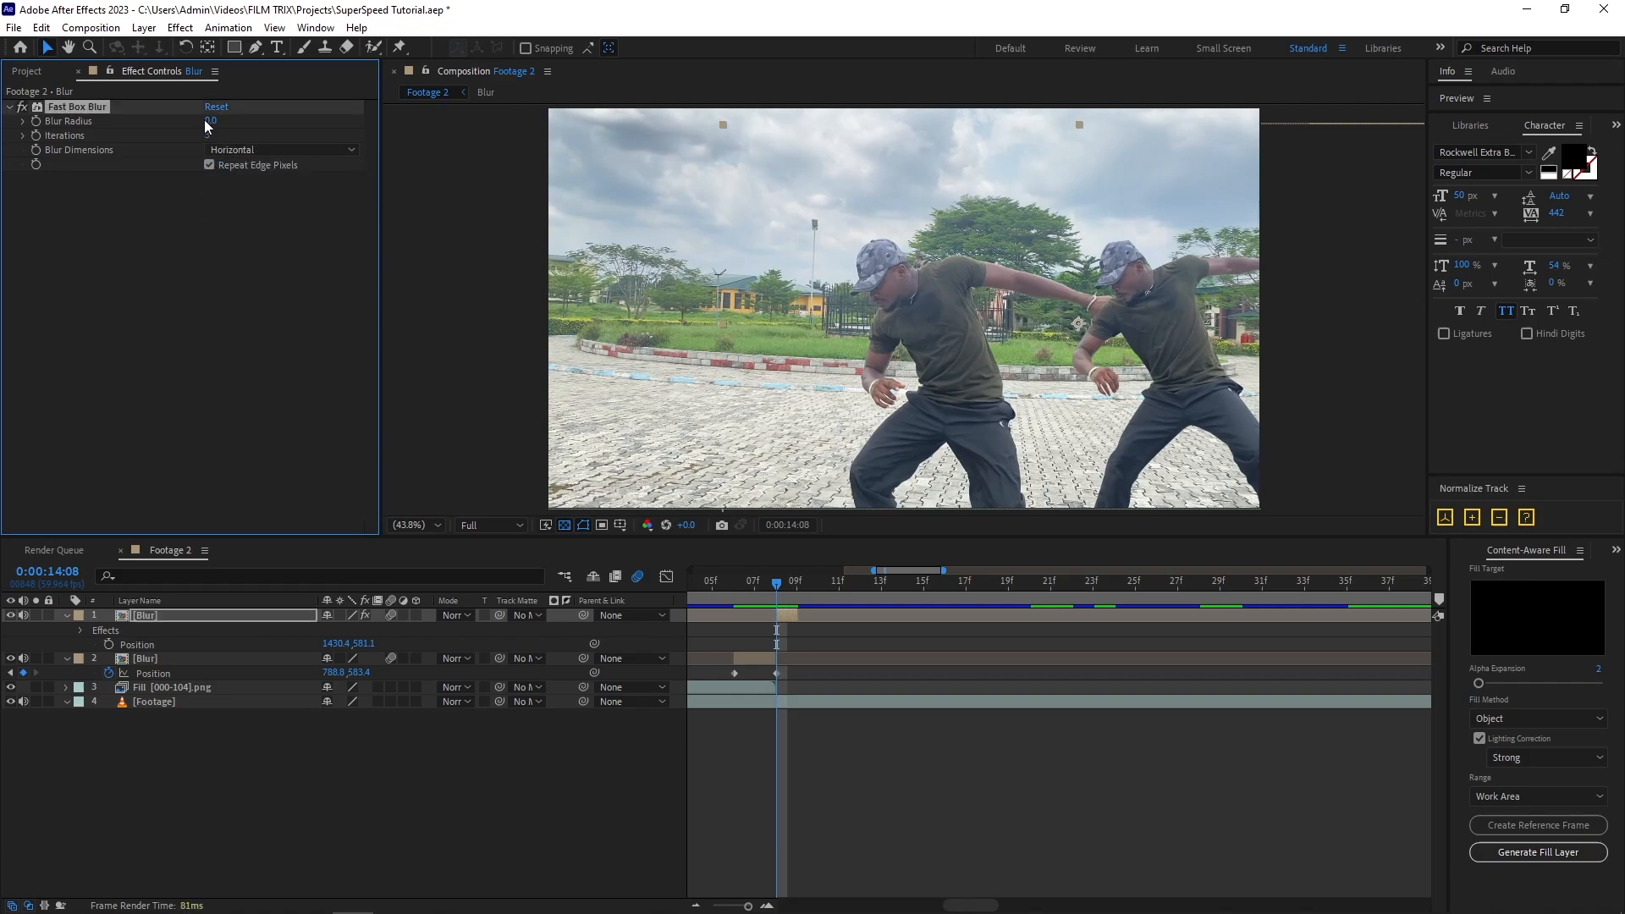
{"action": "left_click_drag", "start_coordinate": [211, 125], "coordinate": [339, 151]}
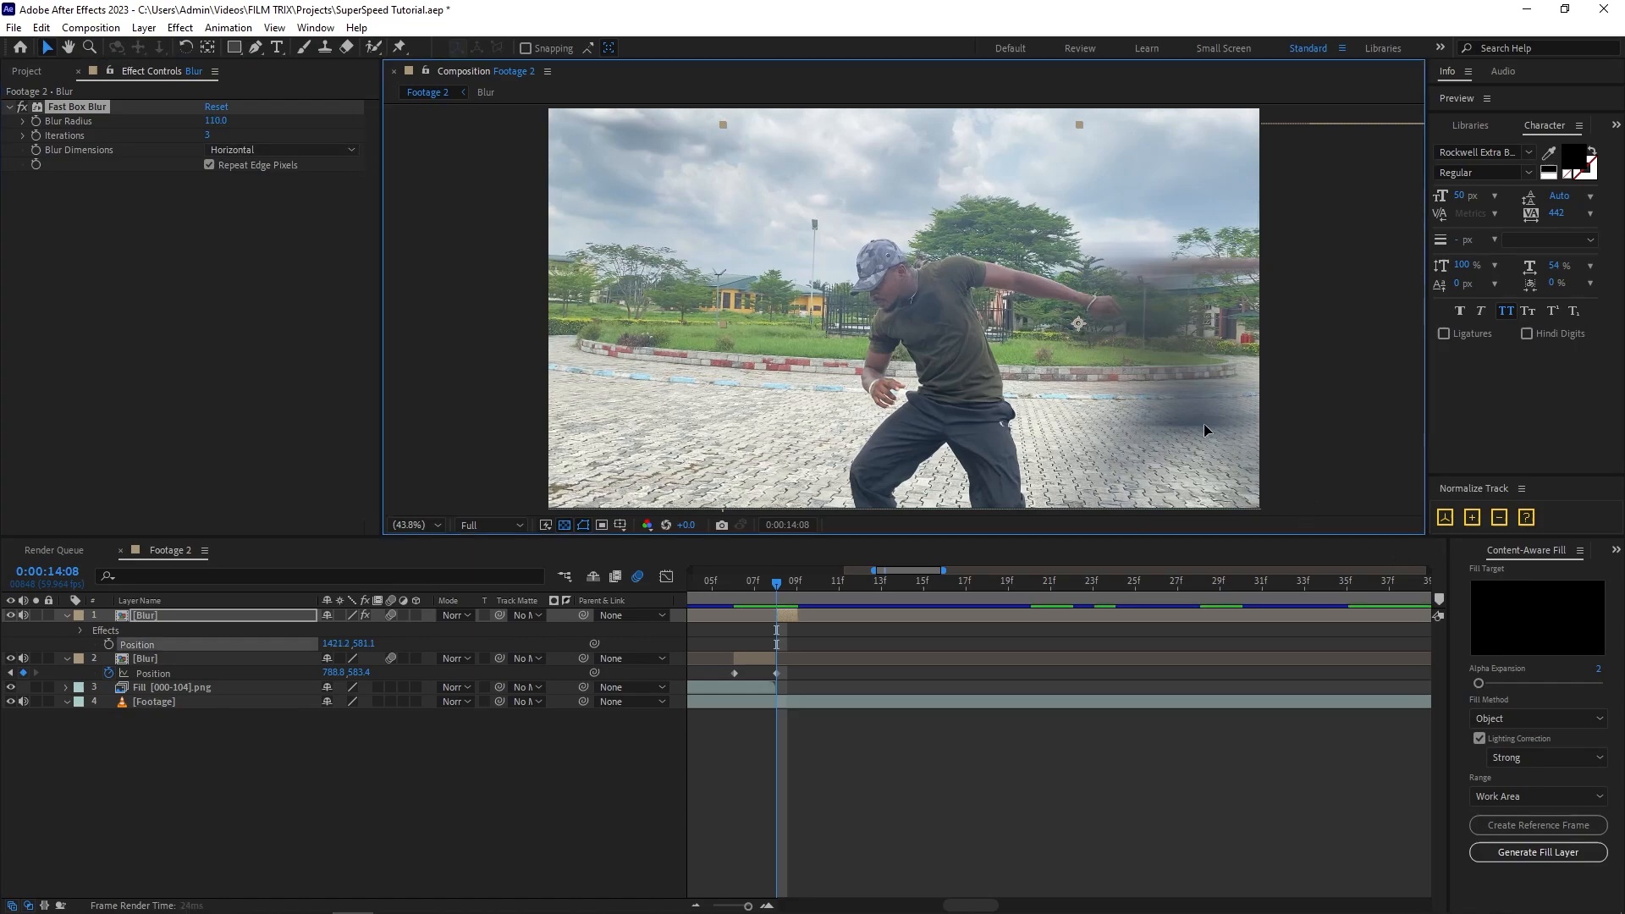
Shift the blurred copy over the man to position 1037.6, 585.7 and preview the dash from before his entrance.
{"action": "left_click_drag", "start_coordinate": [1203, 423], "coordinate": [1053, 433]}
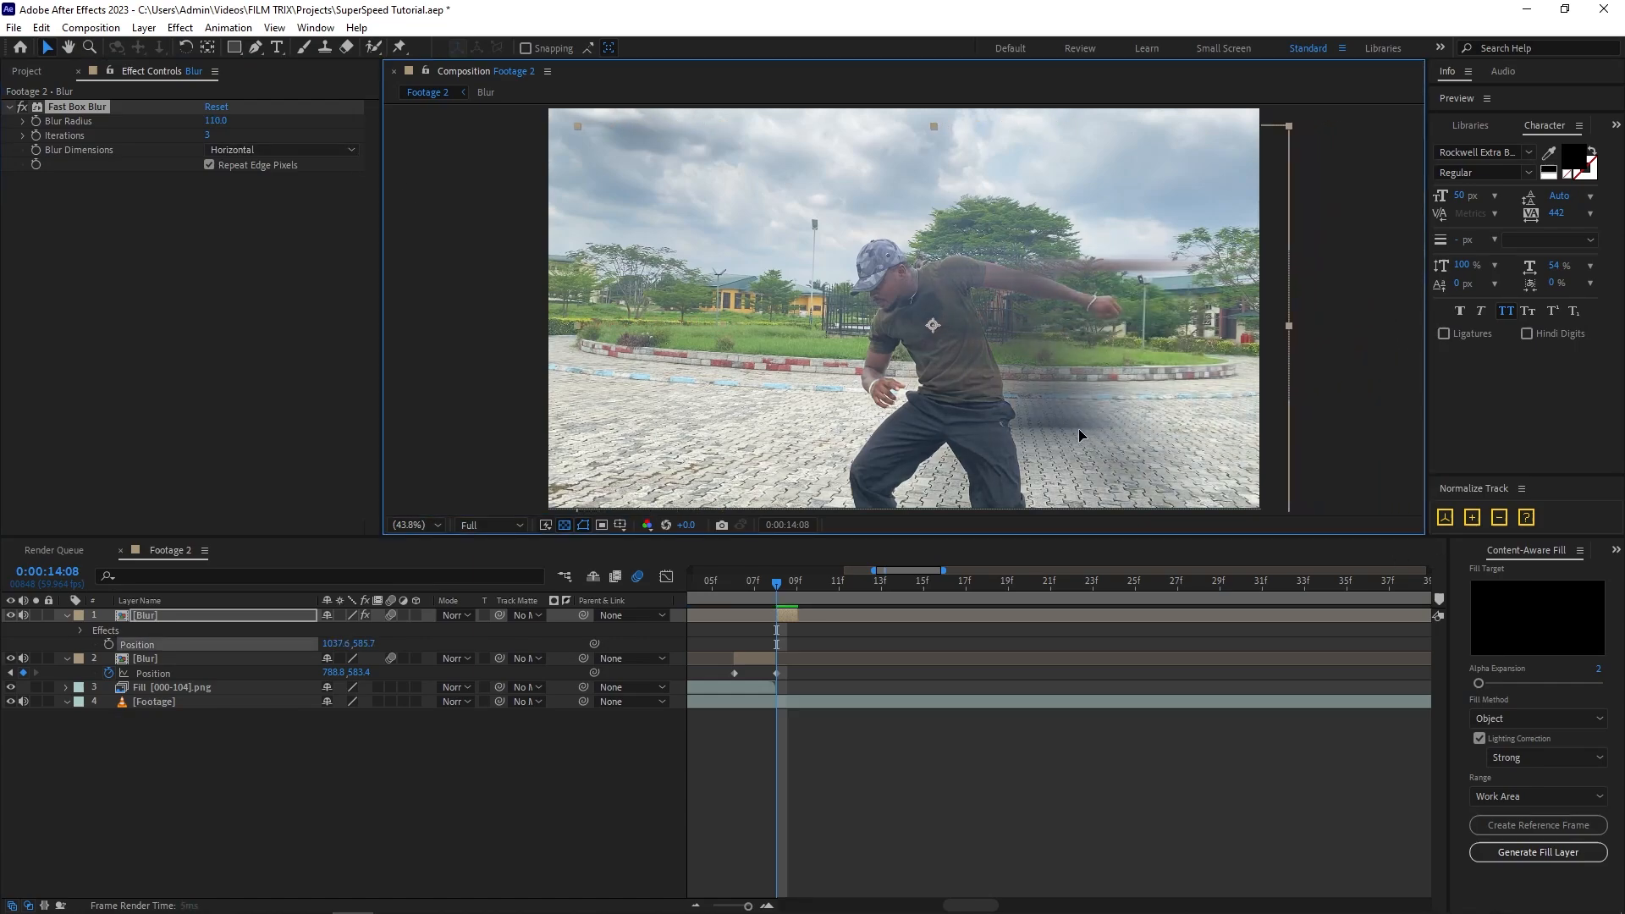
{"action": "key", "text": "minus"}
{"action": "key", "text": "minus"}
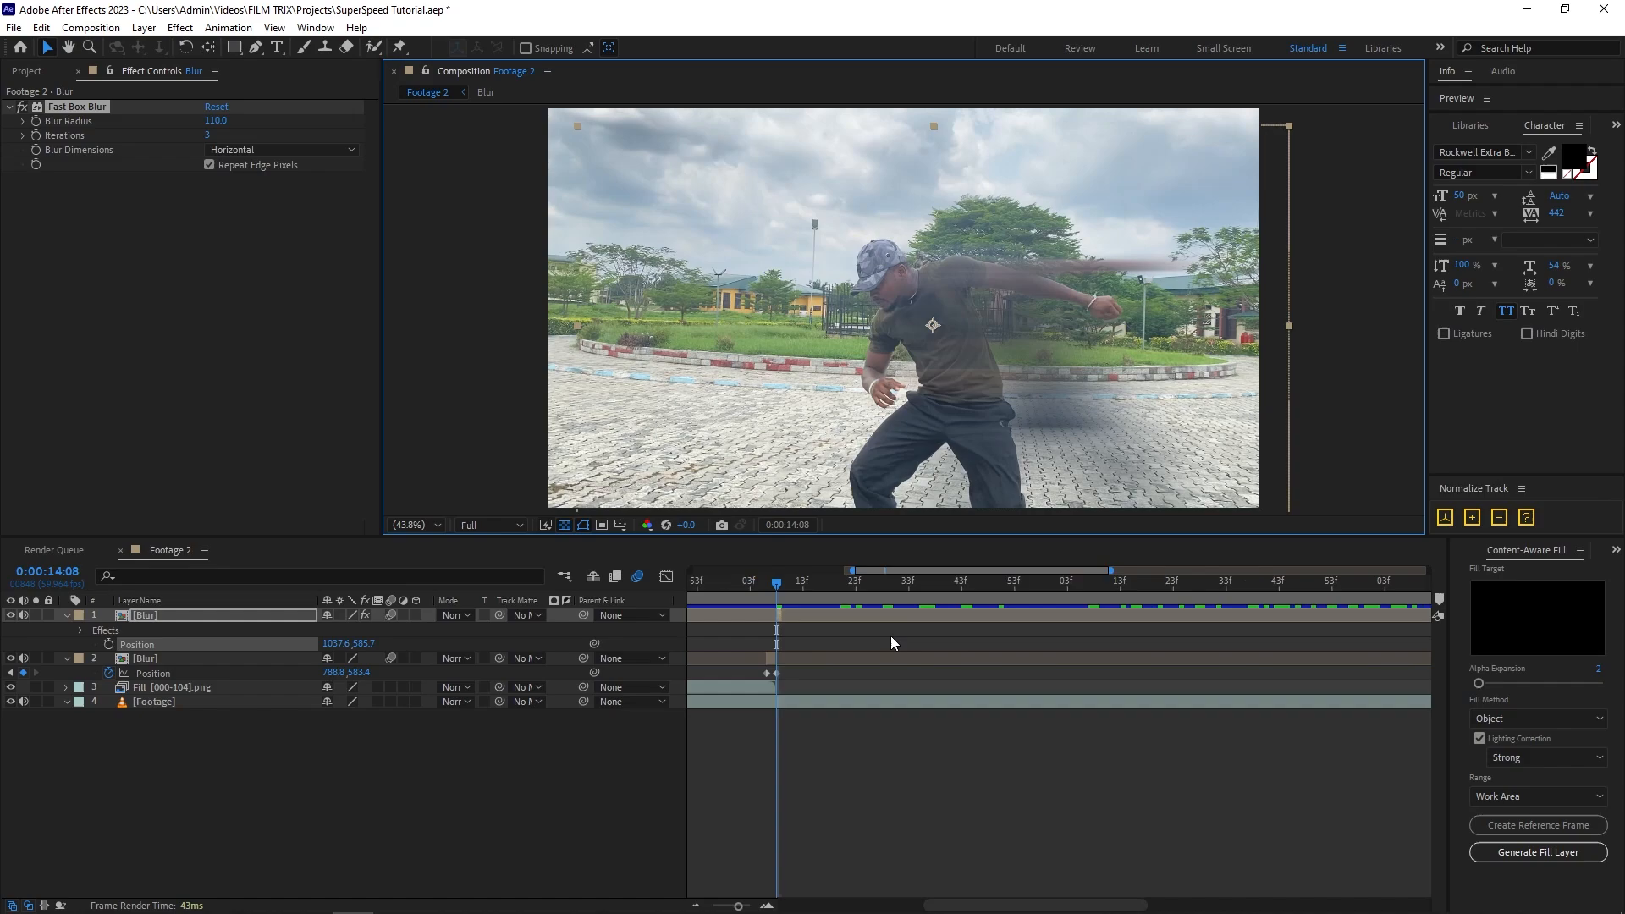
{"action": "left_click_drag", "start_coordinate": [765, 586], "coordinate": [719, 580]}
{"action": "key", "text": "minus"}
{"action": "key", "text": "h"}
{"action": "key", "text": "space"}
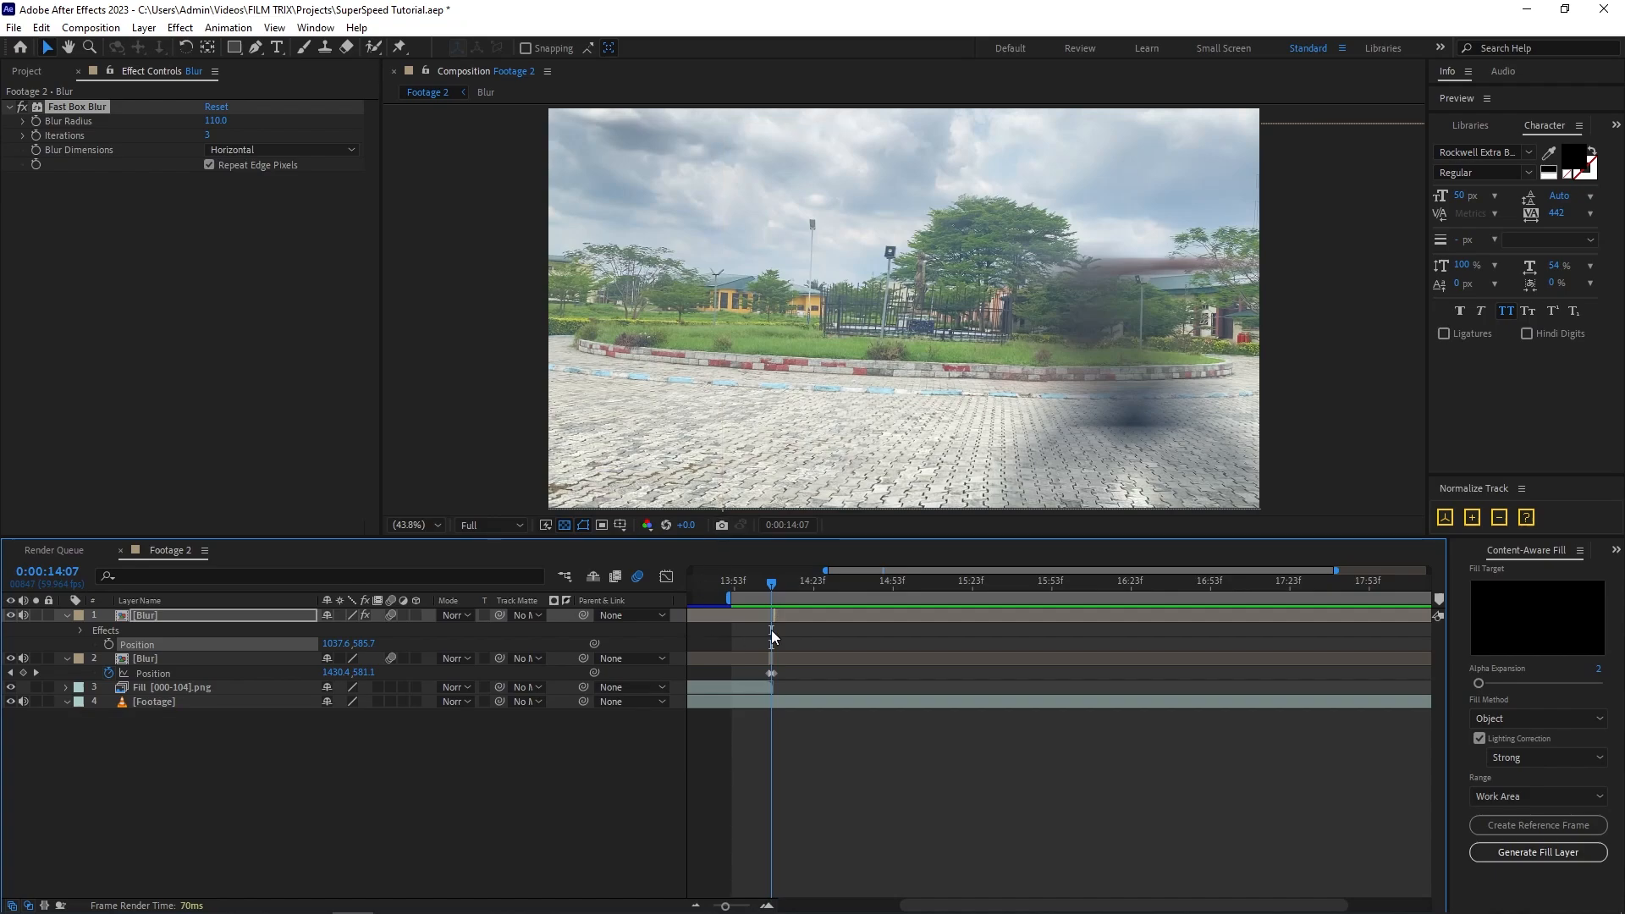
At 0:00:14:07, create a grey 1920 × 1080 px solid named Sphere.
{"action": "key", "text": "ctrl+y"}
{"action": "type", "text": "Sph"}
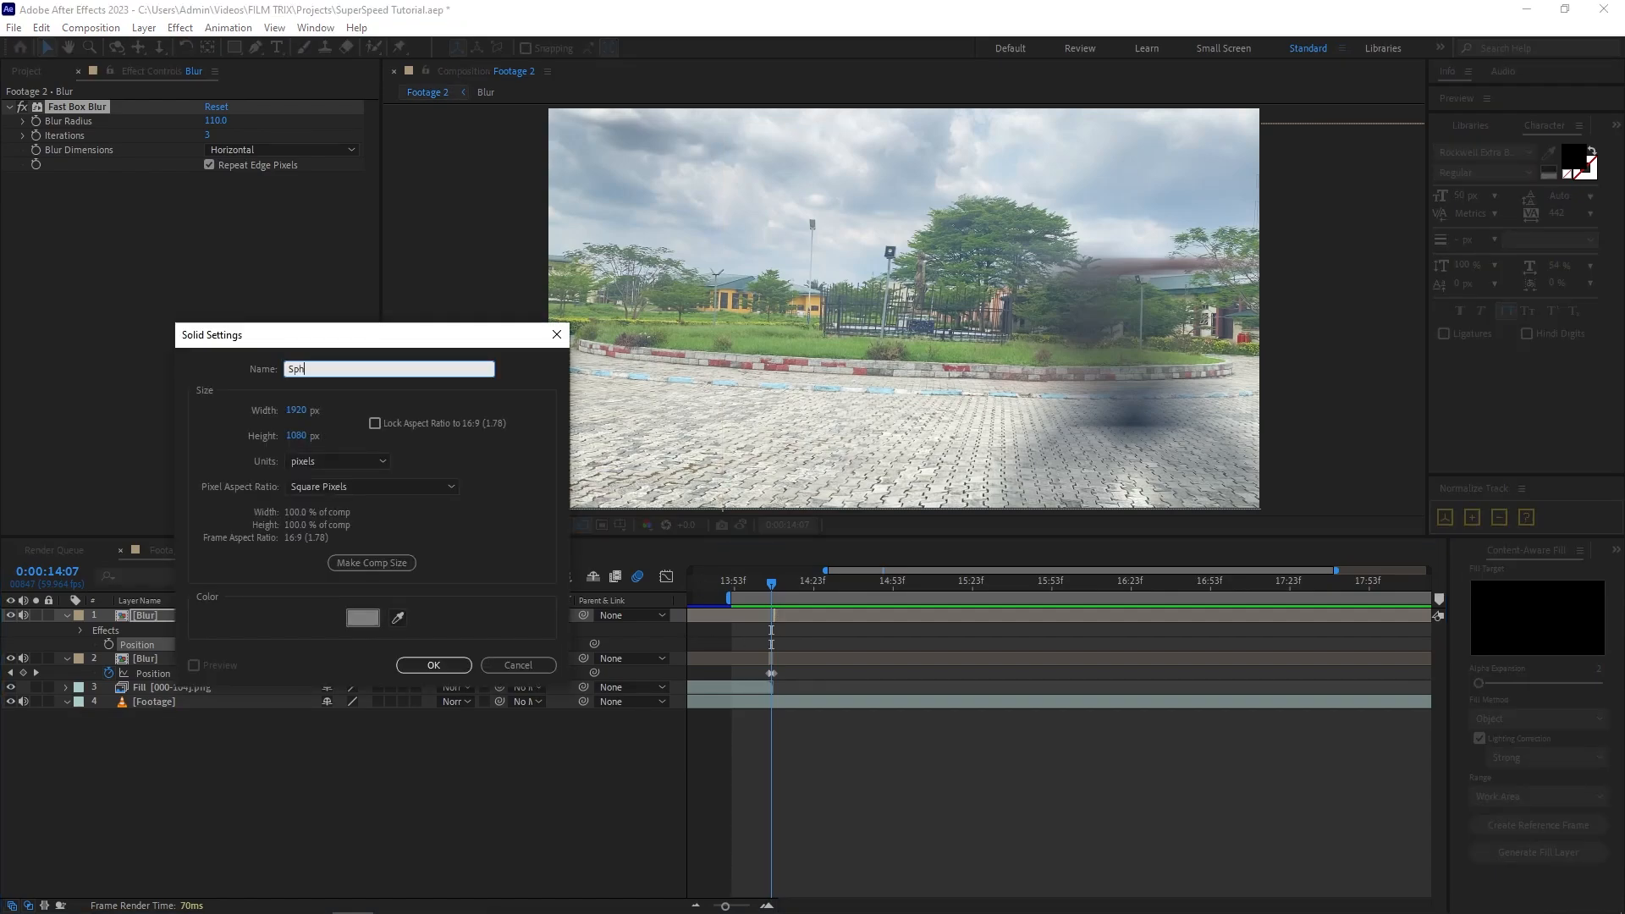
{"action": "type", "text": "ere"}
{"action": "key", "text": "Return"}
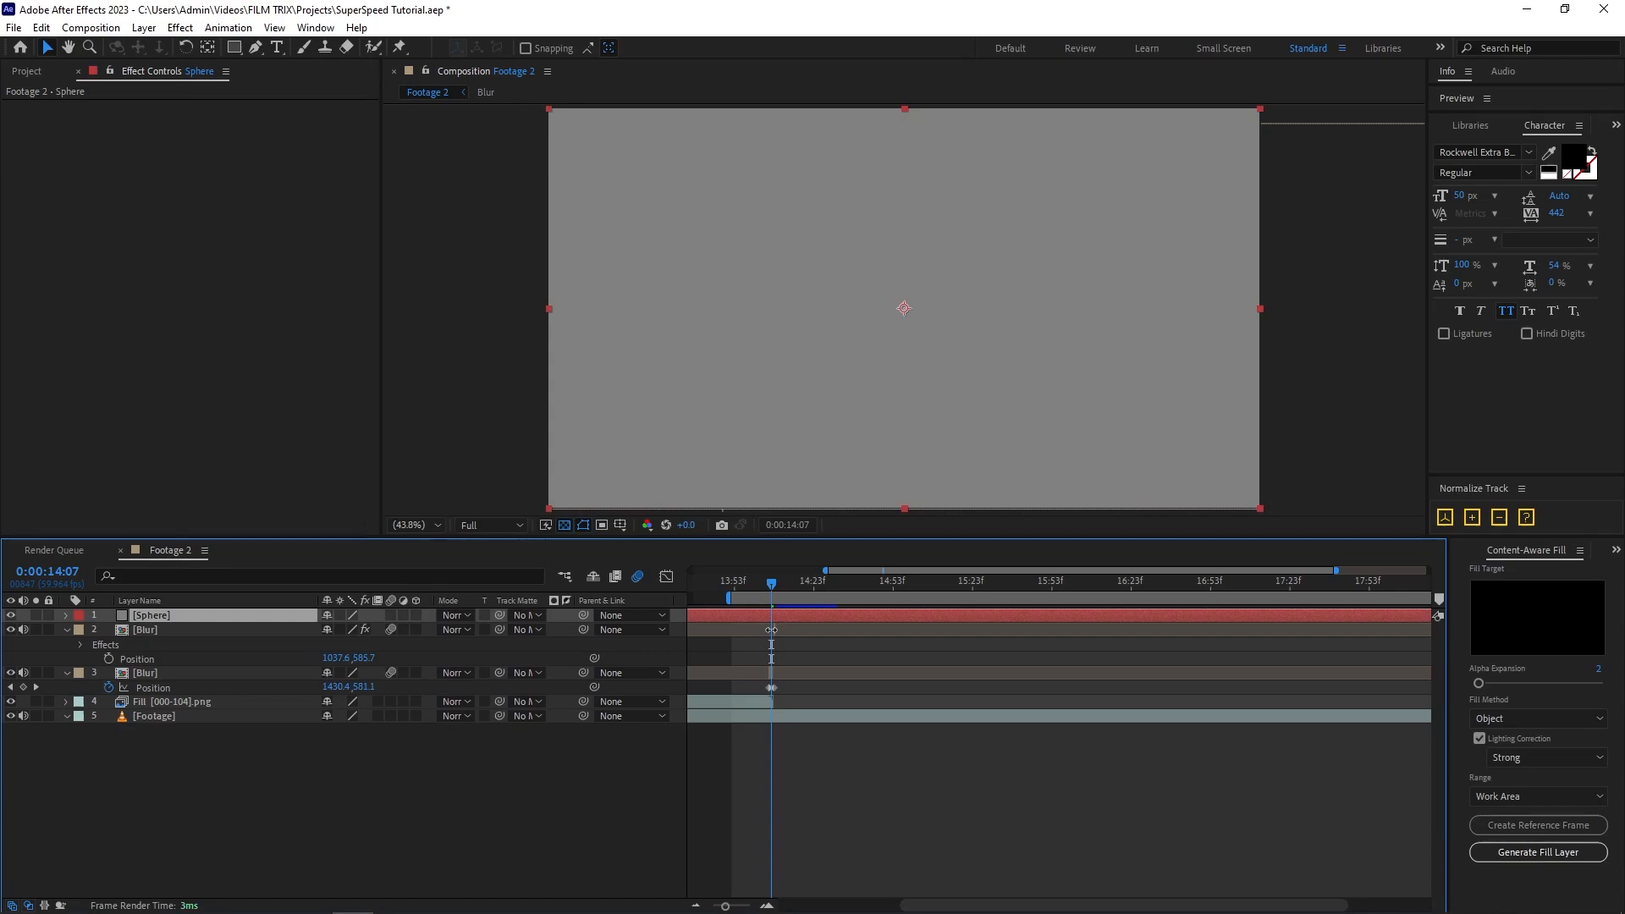
Apply Fractal Noise to the Sphere solid and reduce the noise scale to 64.
{"action": "type", "text": "fract"}
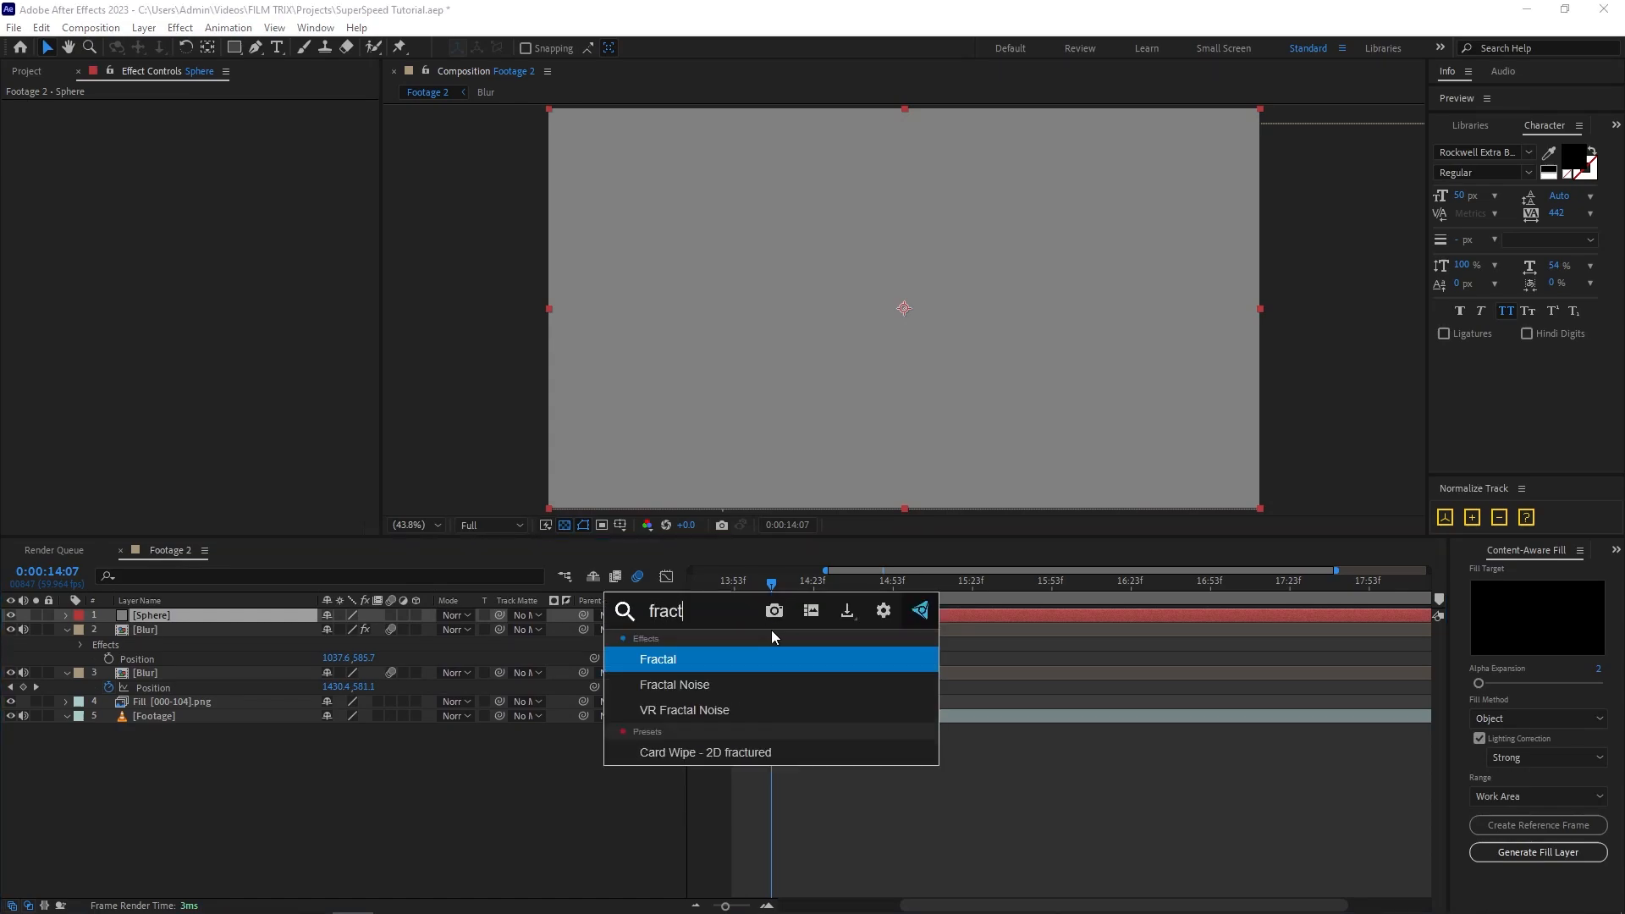
{"action": "left_click", "coordinate": [681, 684]}
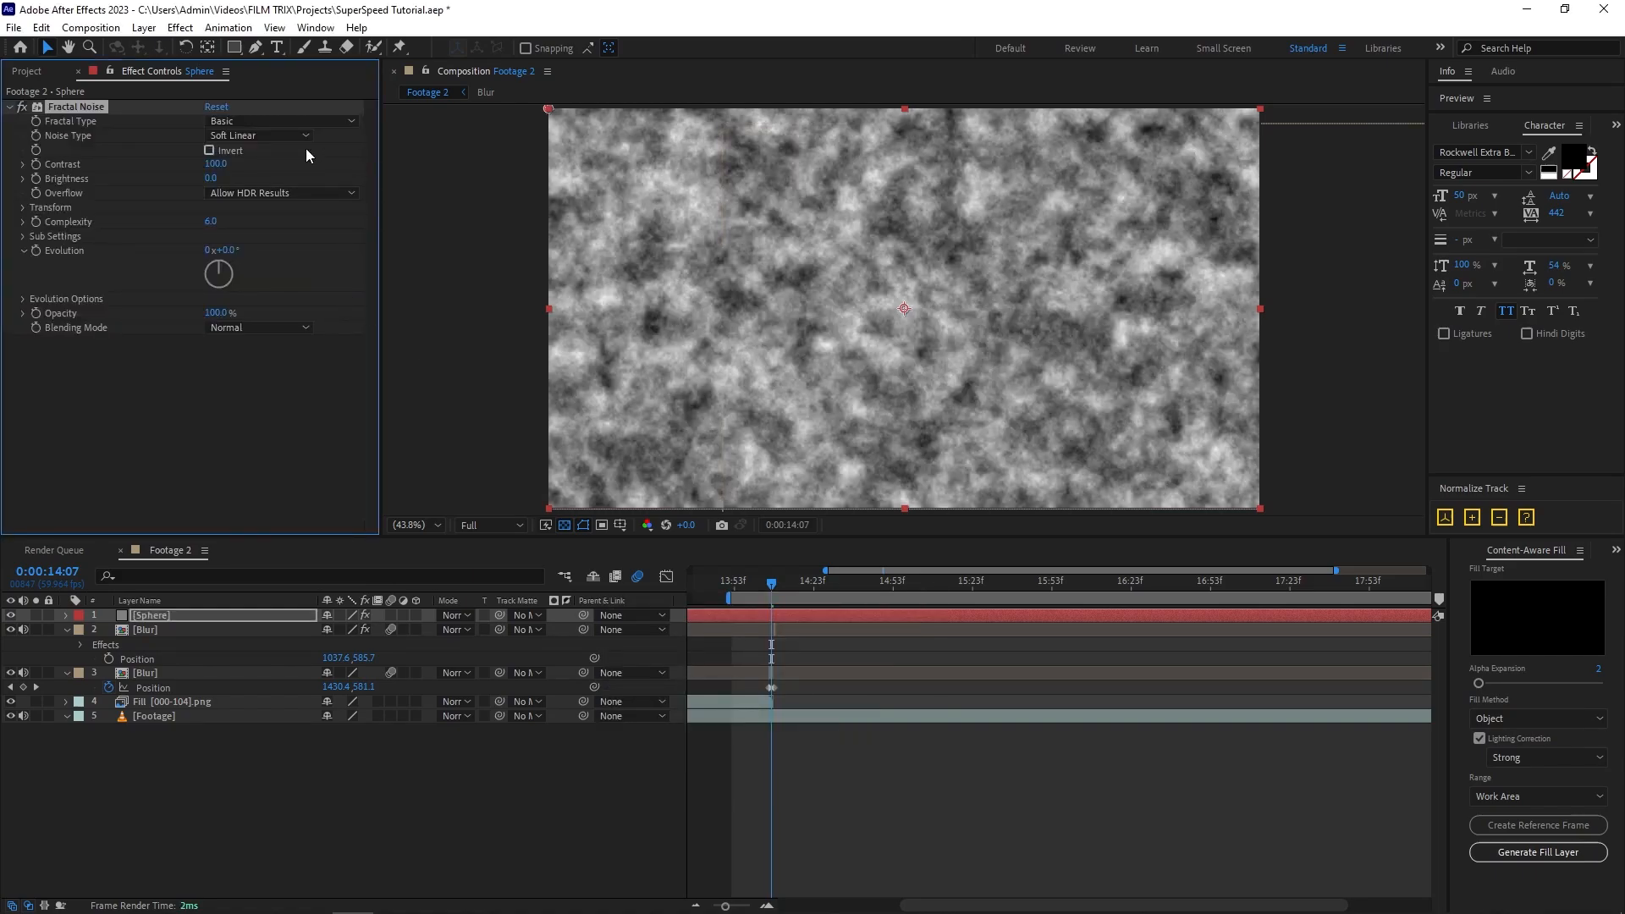
{"action": "left_click", "coordinate": [23, 208]}
{"action": "left_click_drag", "start_coordinate": [216, 251], "coordinate": [179, 246]}
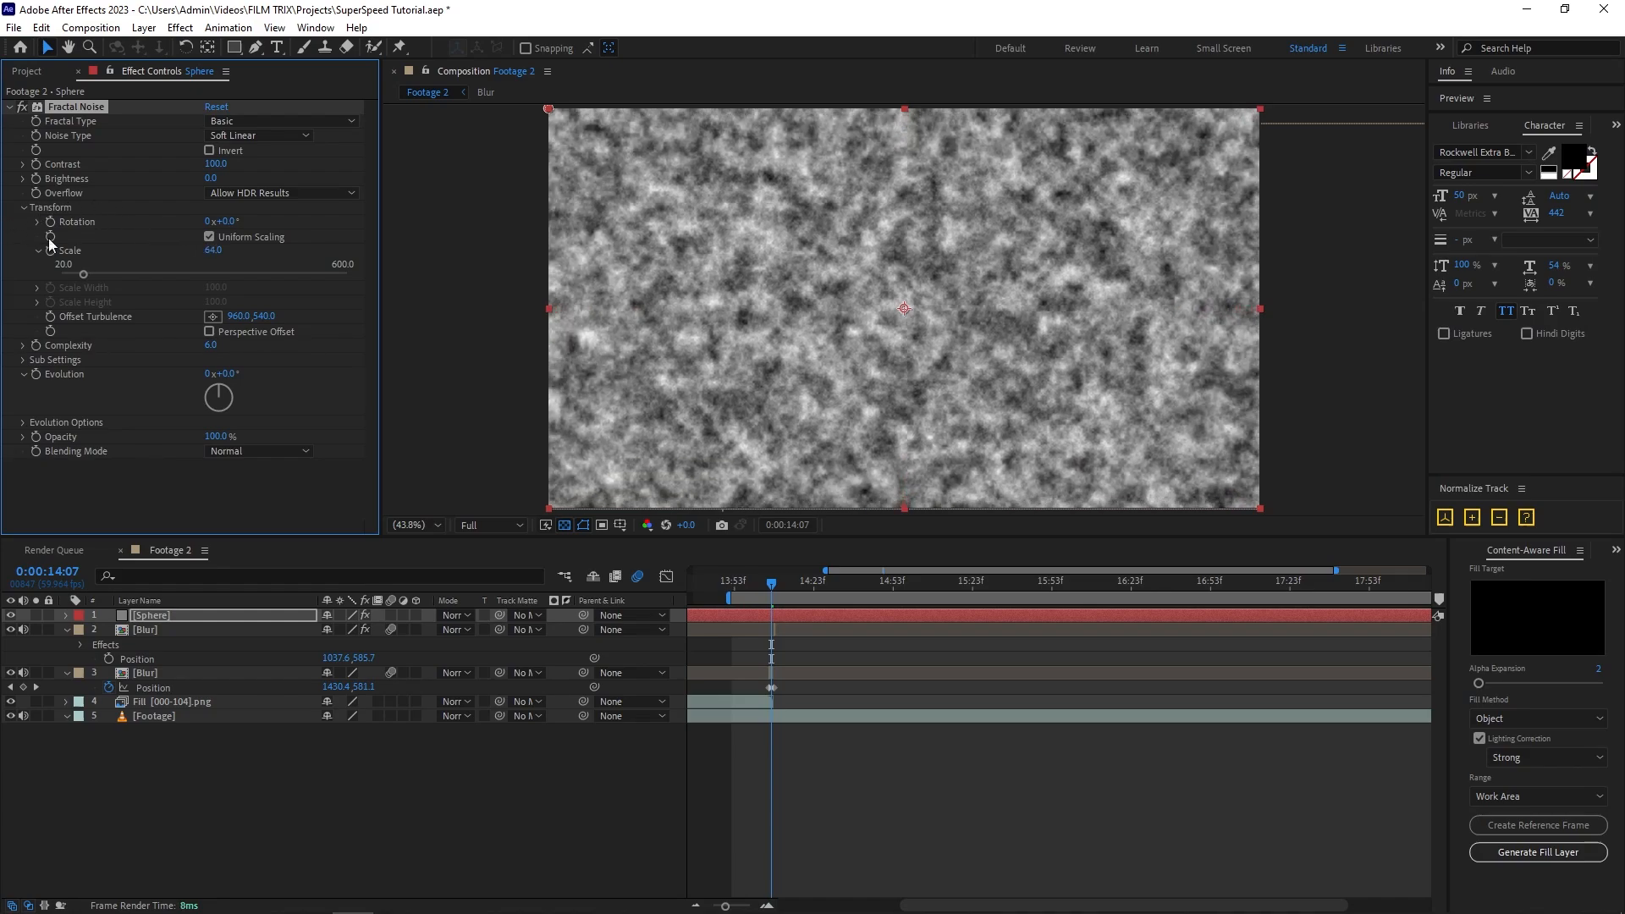
Add Fast Box Blur to the Sphere solid with a blur radius of 10.
{"action": "key", "text": "ctrl+space"}
{"action": "type", "text": "fas"}
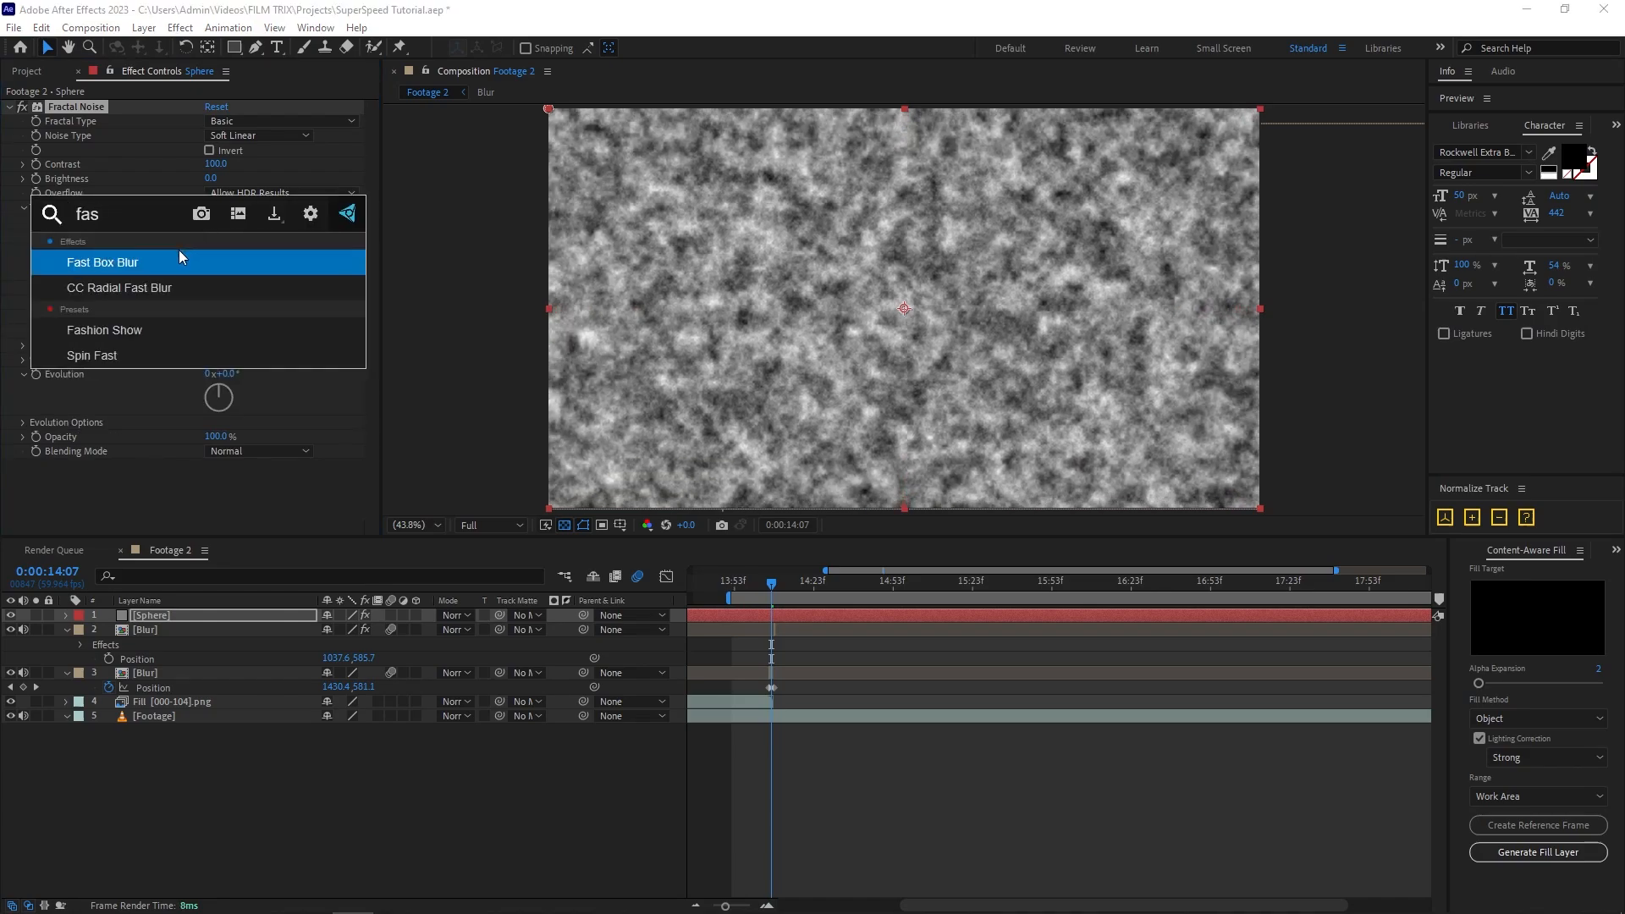
{"action": "left_click", "coordinate": [175, 256]}
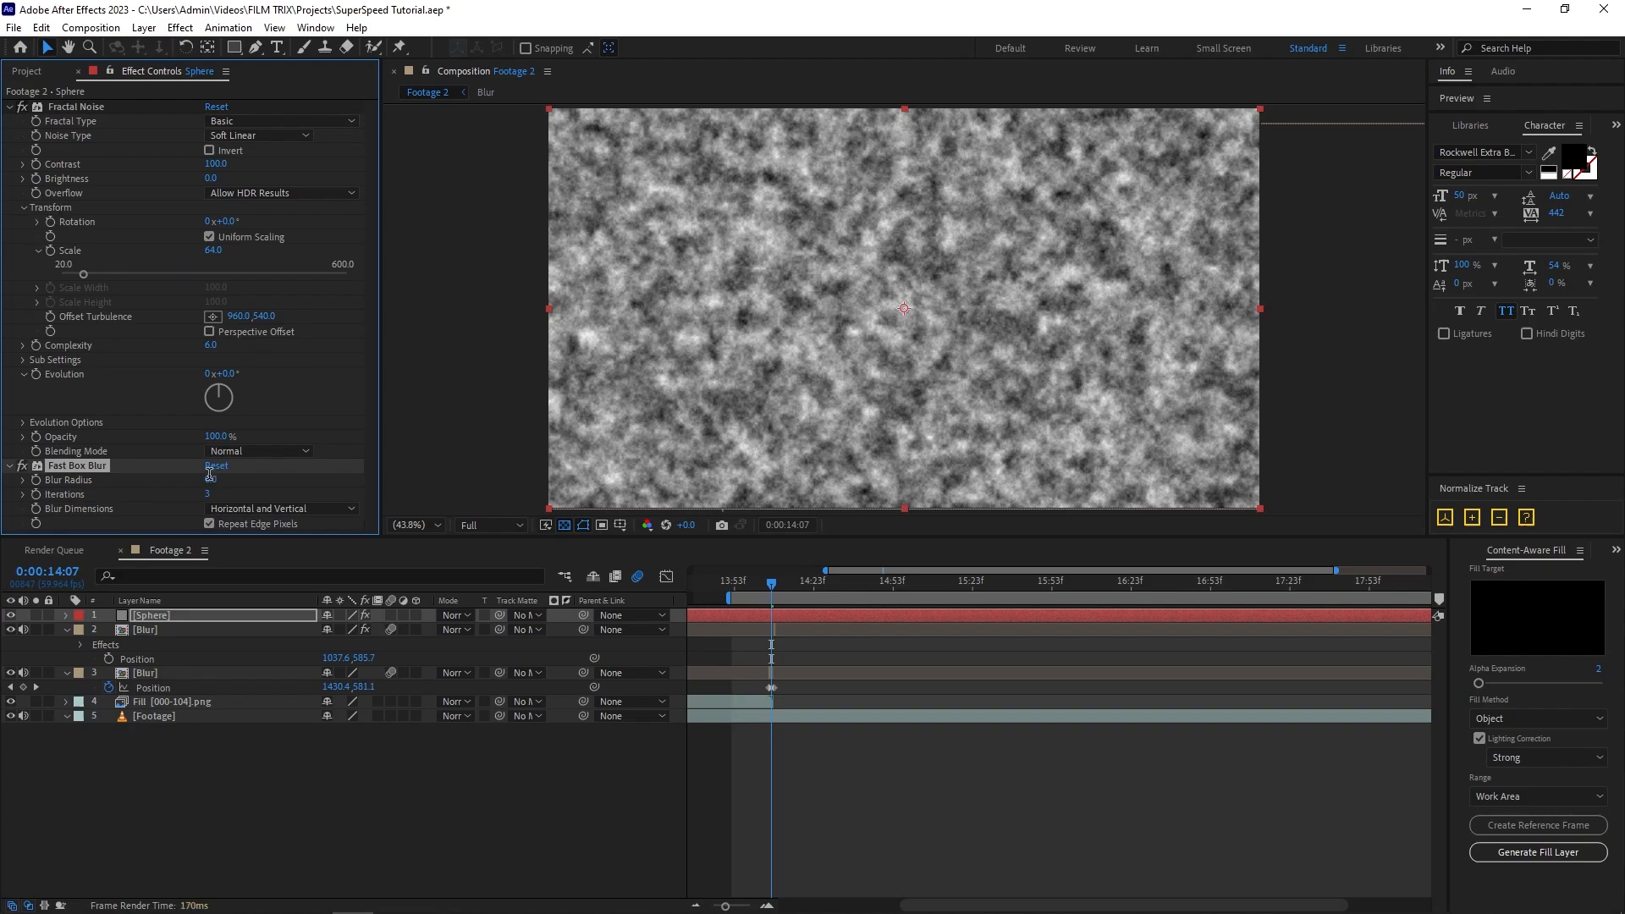
{"action": "left_click", "coordinate": [209, 477]}
{"action": "key", "text": "Return"}
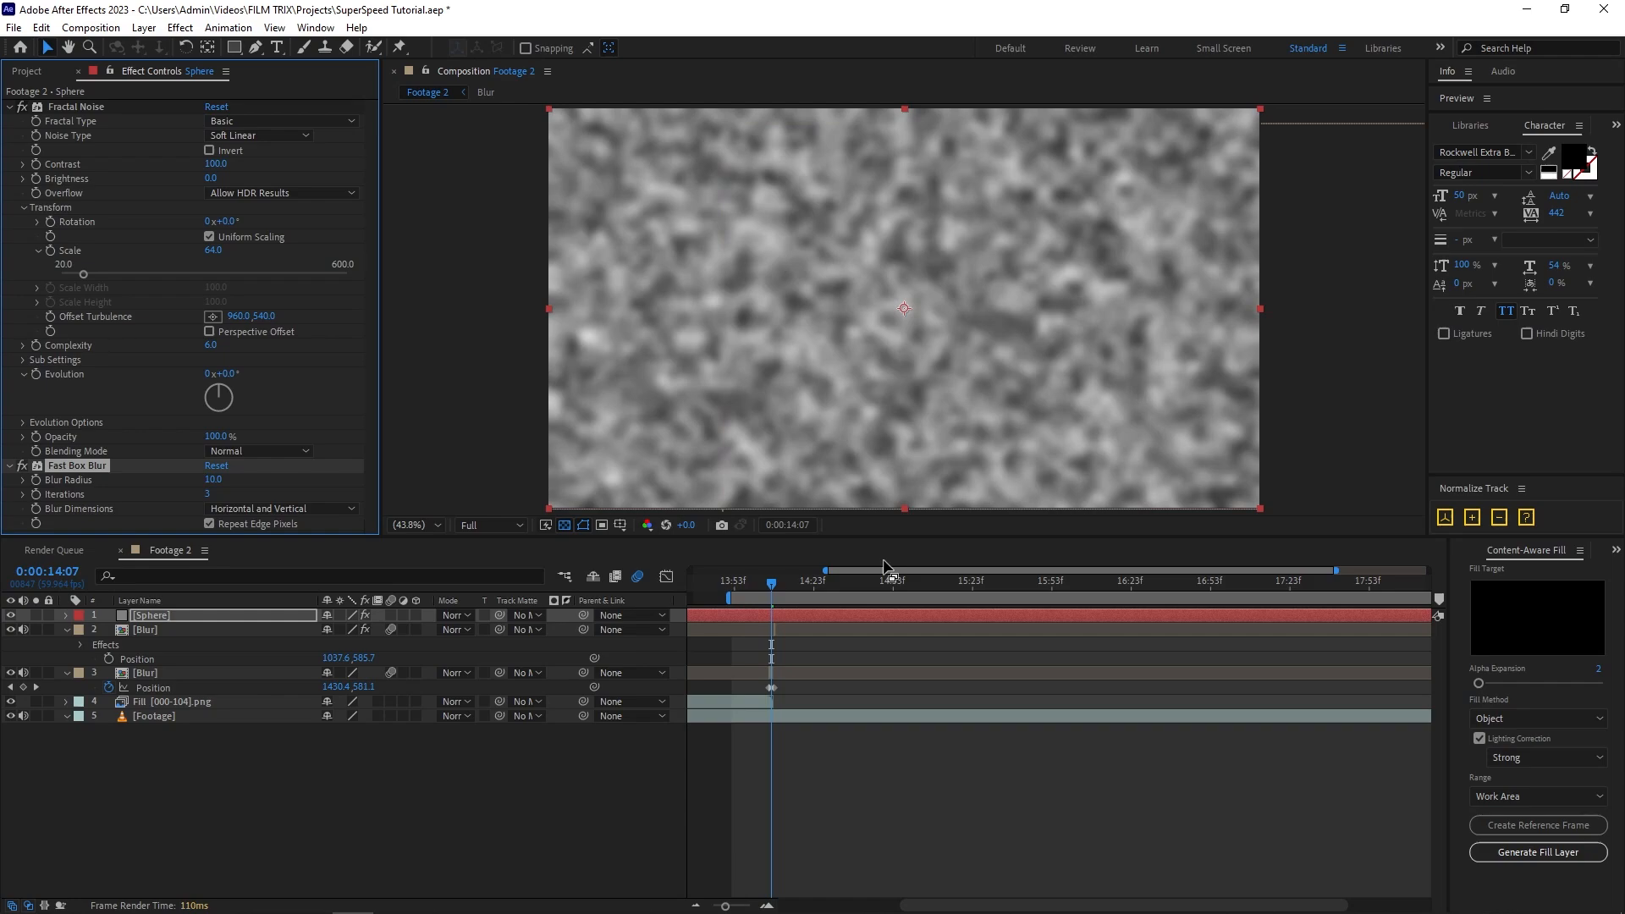
Apply CC Sphere to the Sphere solid with a radius of 402 and a light height of 60.
{"action": "key", "text": "ctrl+space"}
{"action": "type", "text": "cc sph"}
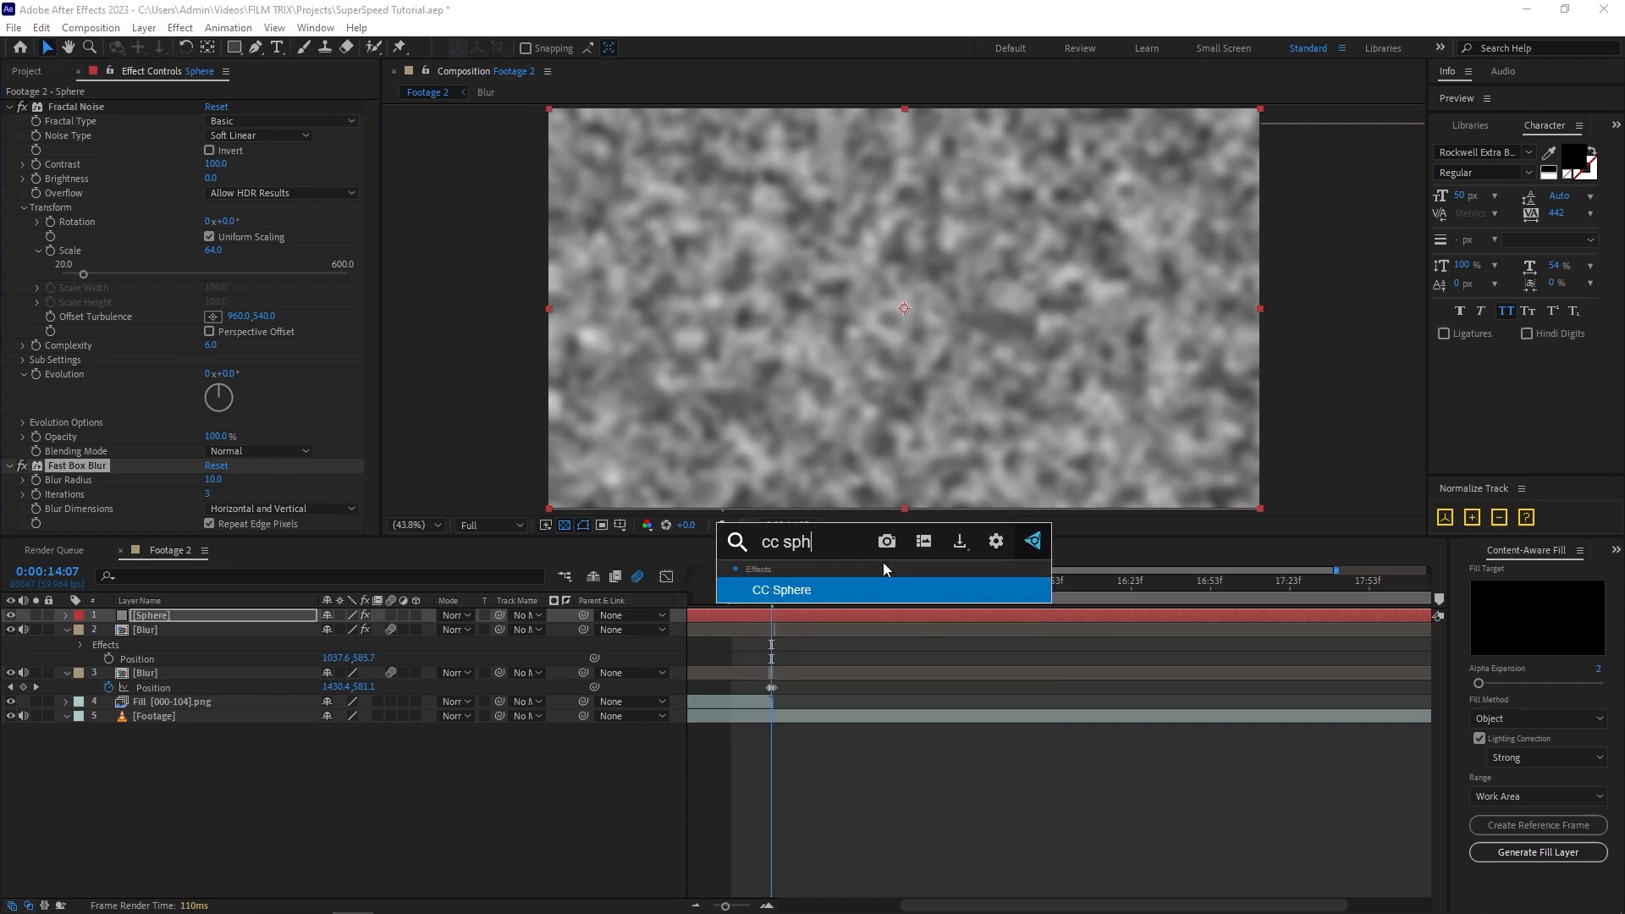
{"action": "left_click", "coordinate": [880, 587]}
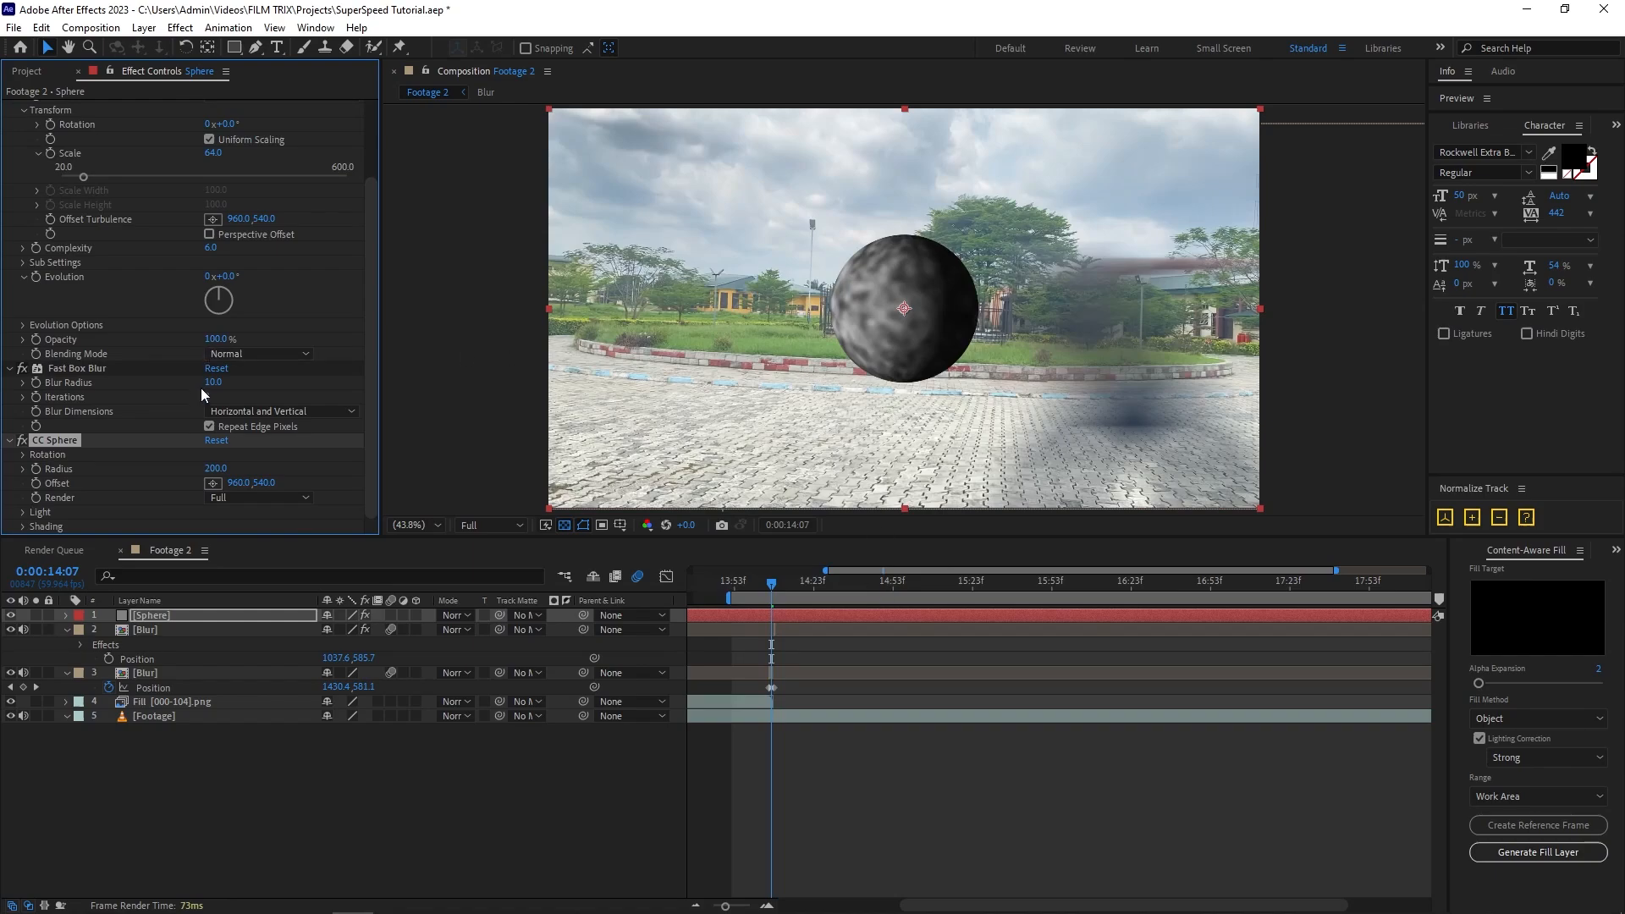
{"action": "left_click_drag", "start_coordinate": [217, 468], "coordinate": [401, 480]}
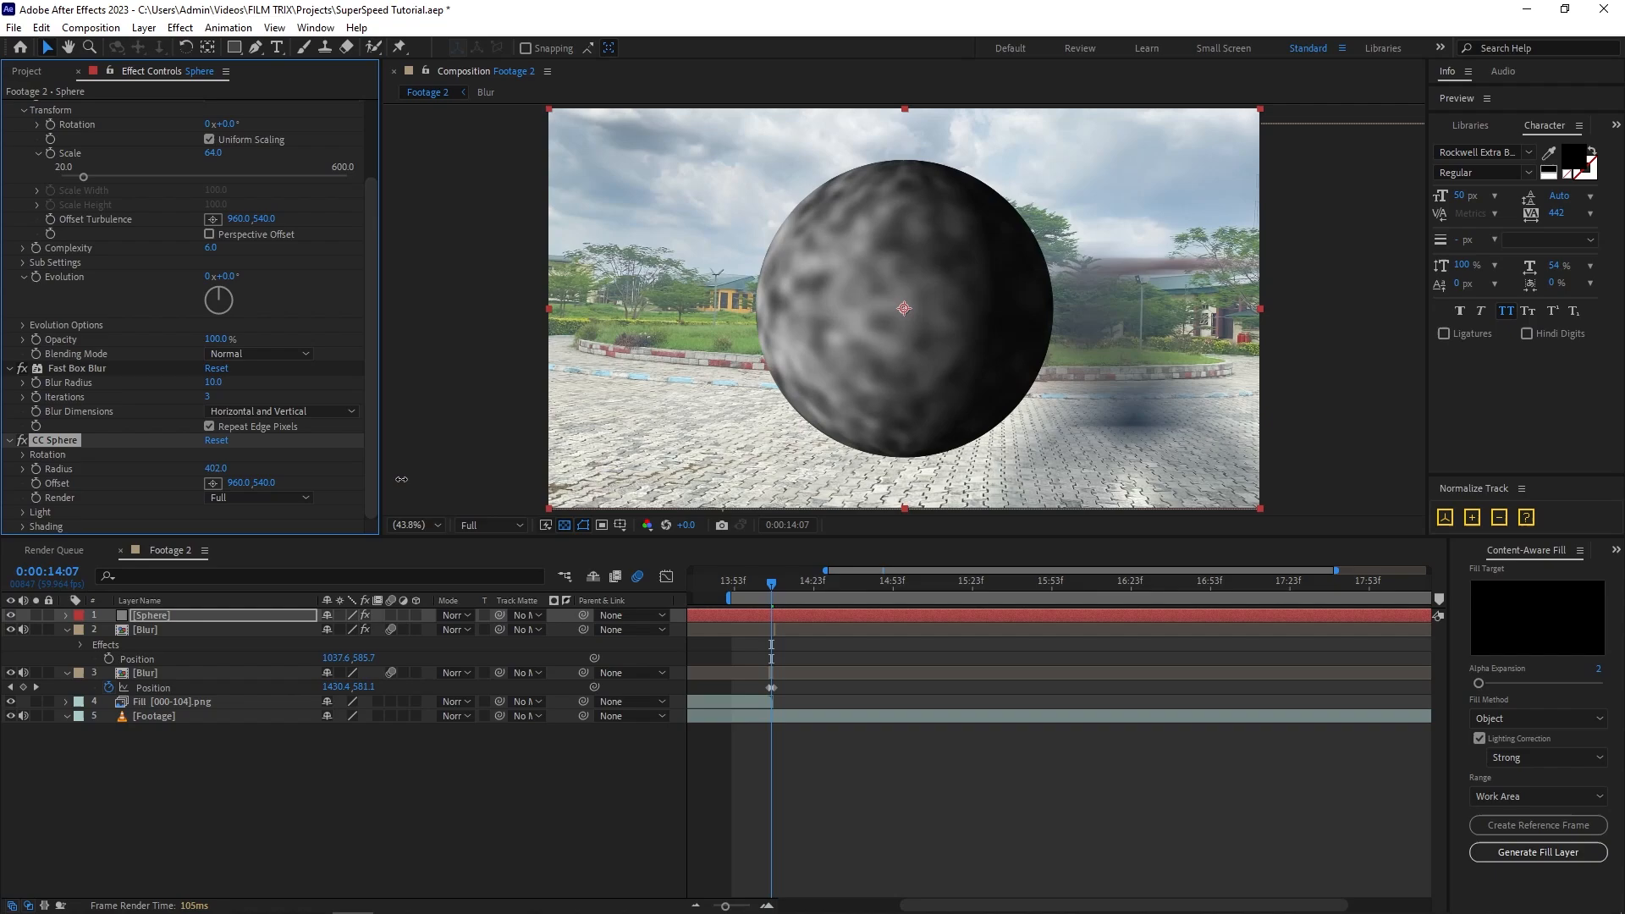
{"action": "left_click", "coordinate": [25, 513]}
{"action": "left_click", "coordinate": [215, 478]}
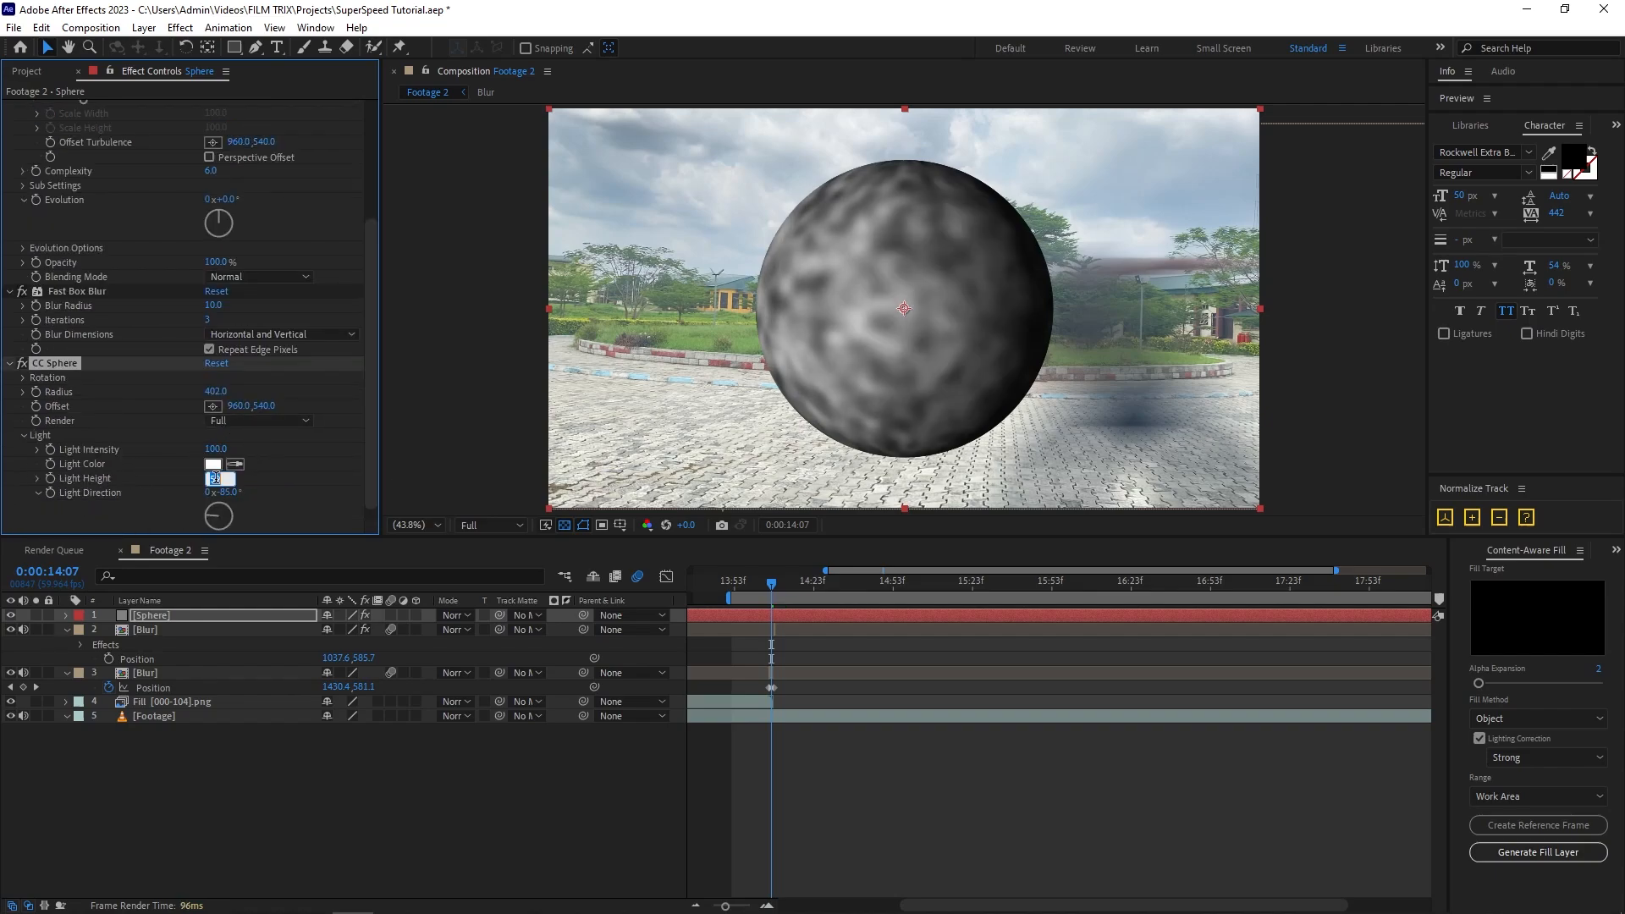
{"action": "type", "text": "60"}
{"action": "key", "text": "Return"}
Pre-compose the Sphere solid as Air, moving all attributes, and set the Air layer's blending mode to Screen.
{"action": "key", "text": "ctrl+shift+c"}
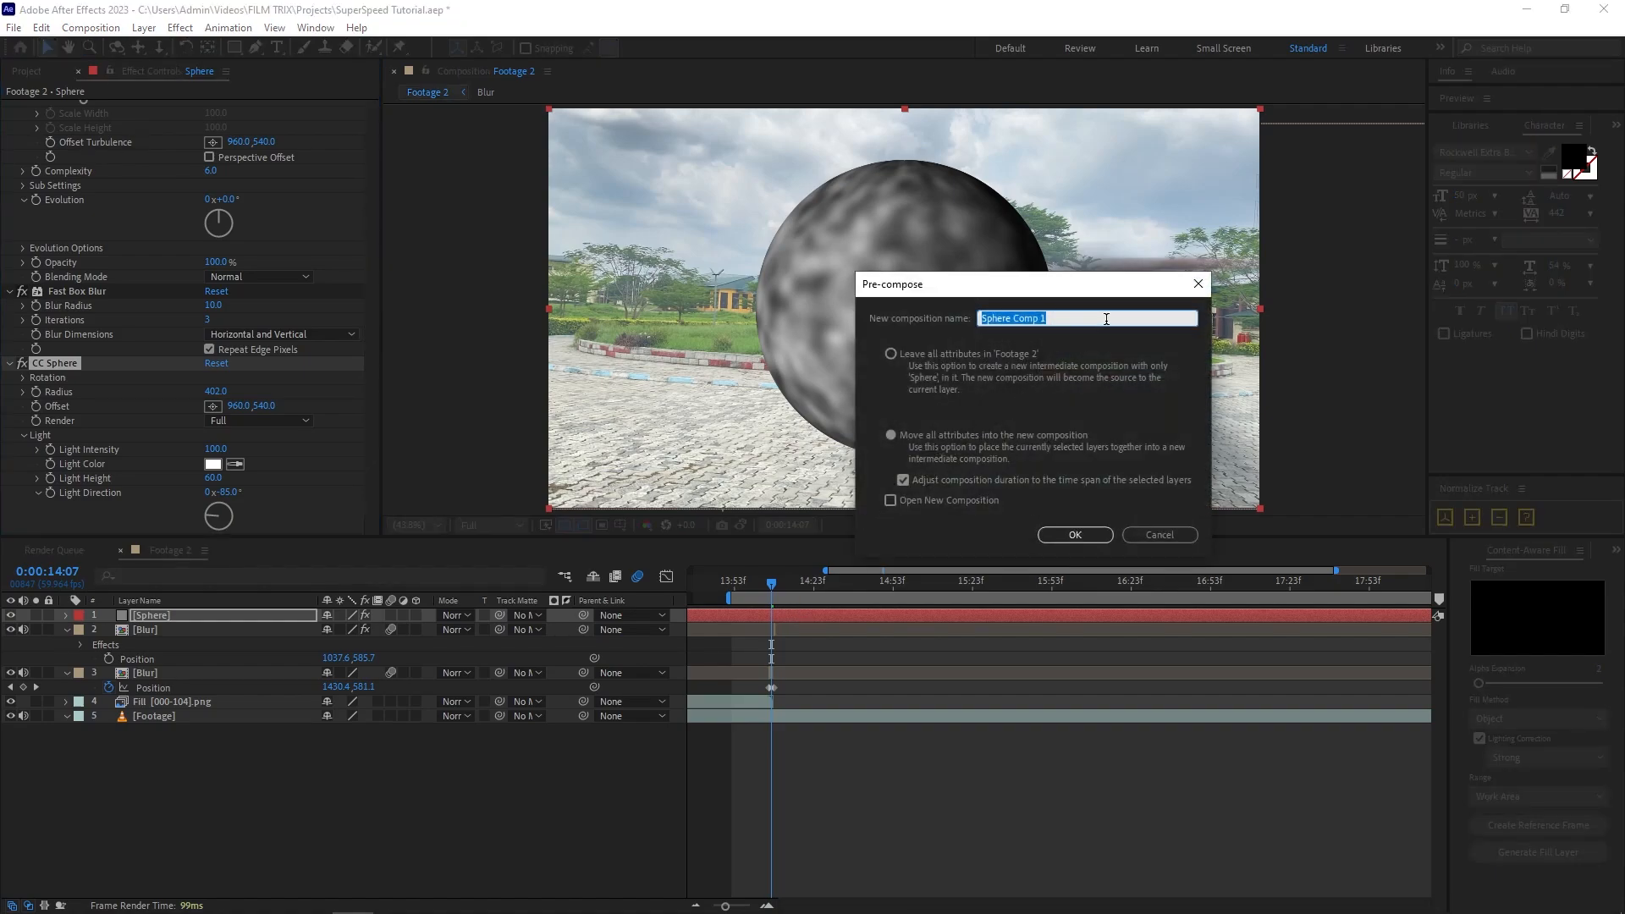
{"action": "type", "text": "Air"}
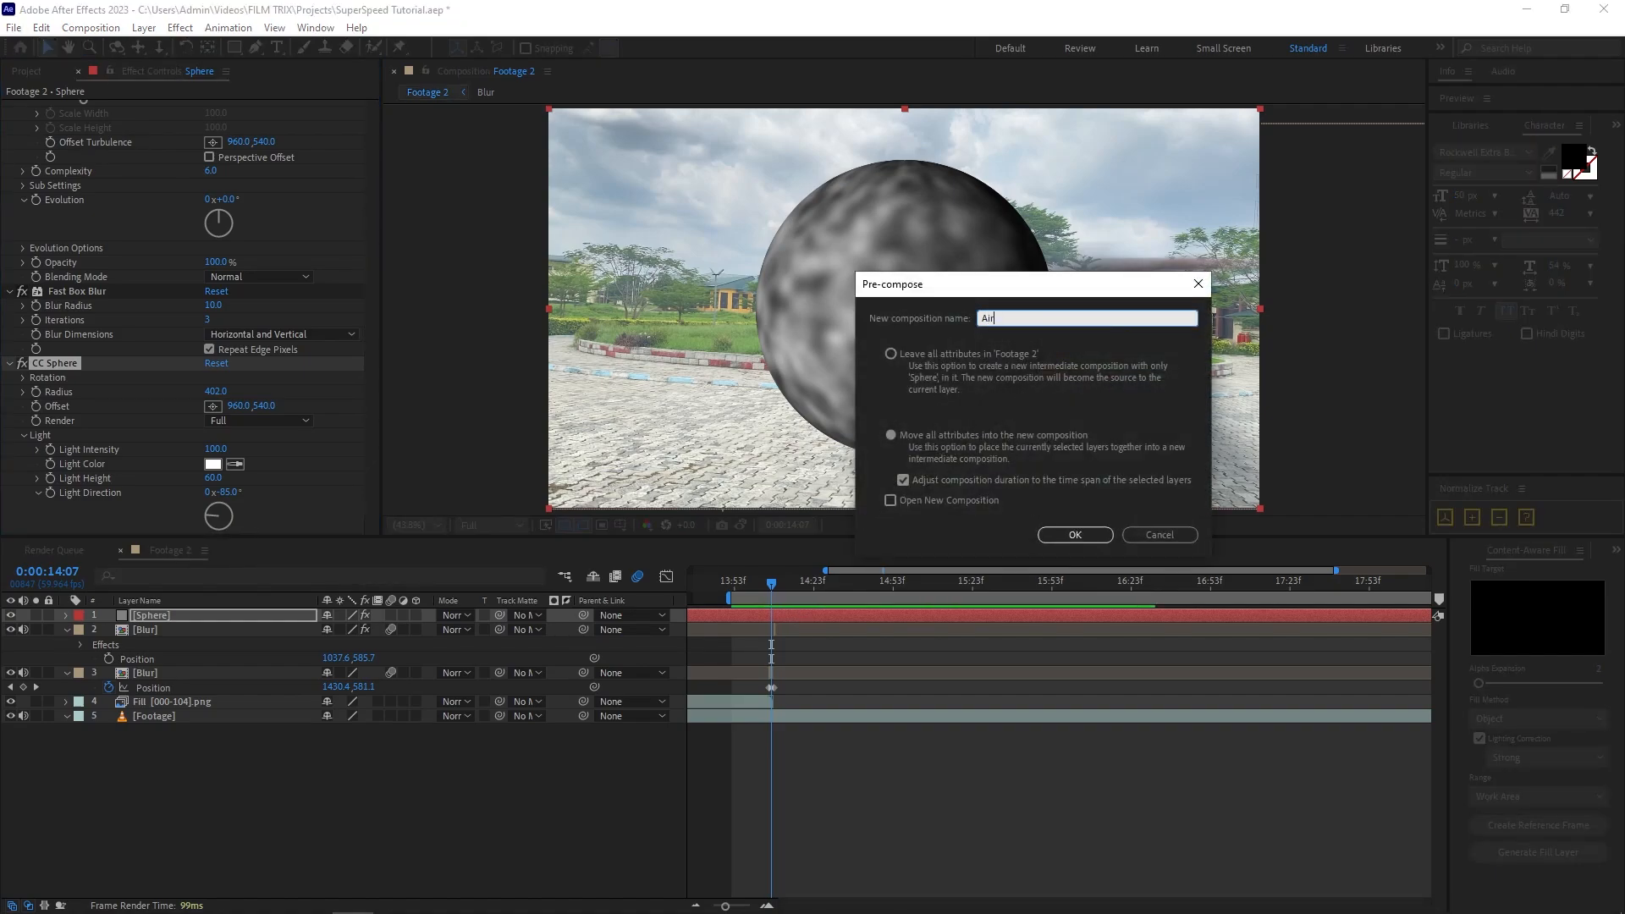
{"action": "key", "text": "Return"}
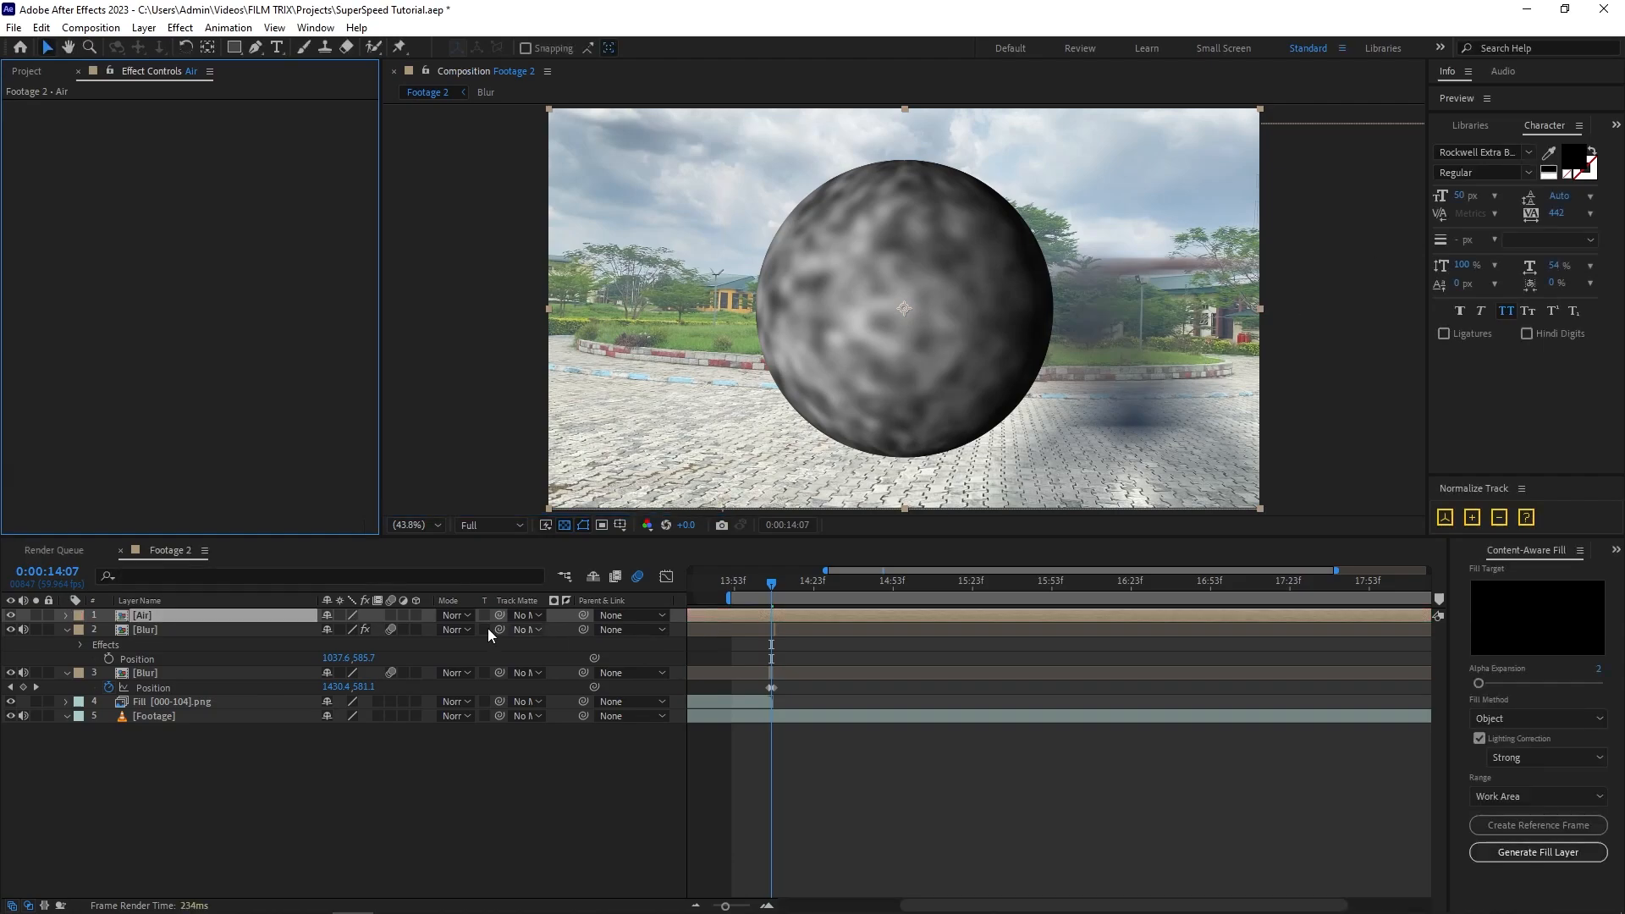
{"action": "left_click", "coordinate": [467, 615]}
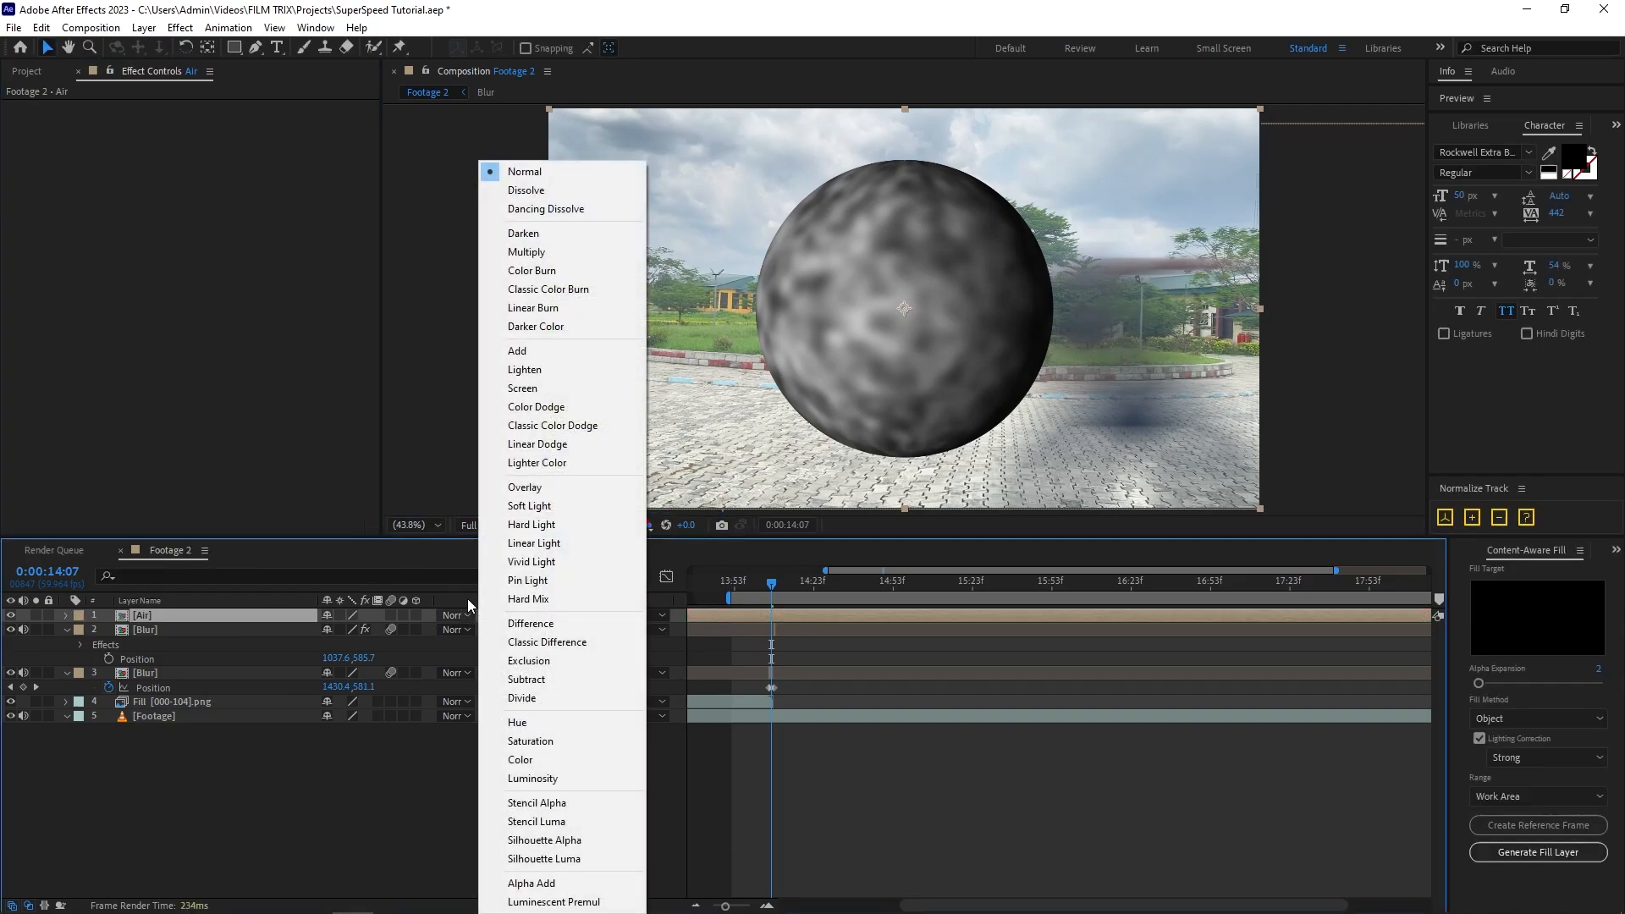
{"action": "left_click", "coordinate": [522, 389]}
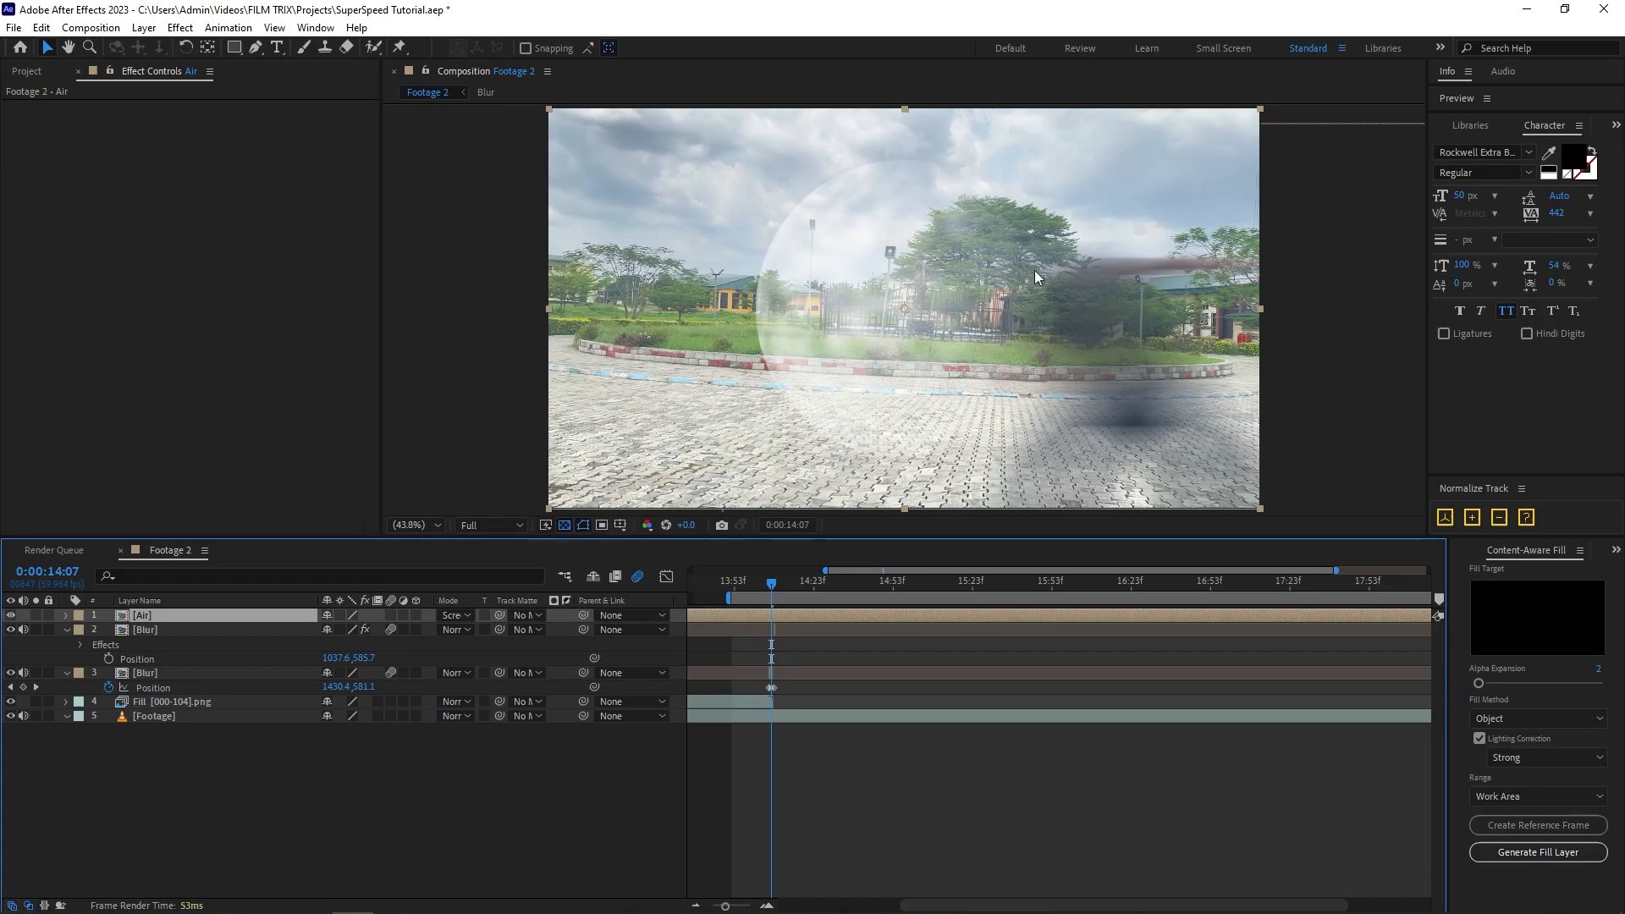
Draw a closed, curved Pen mask on the Air layer, excluding only a crescent along the sphere's bright outer edge.
{"action": "key", "text": "g"}
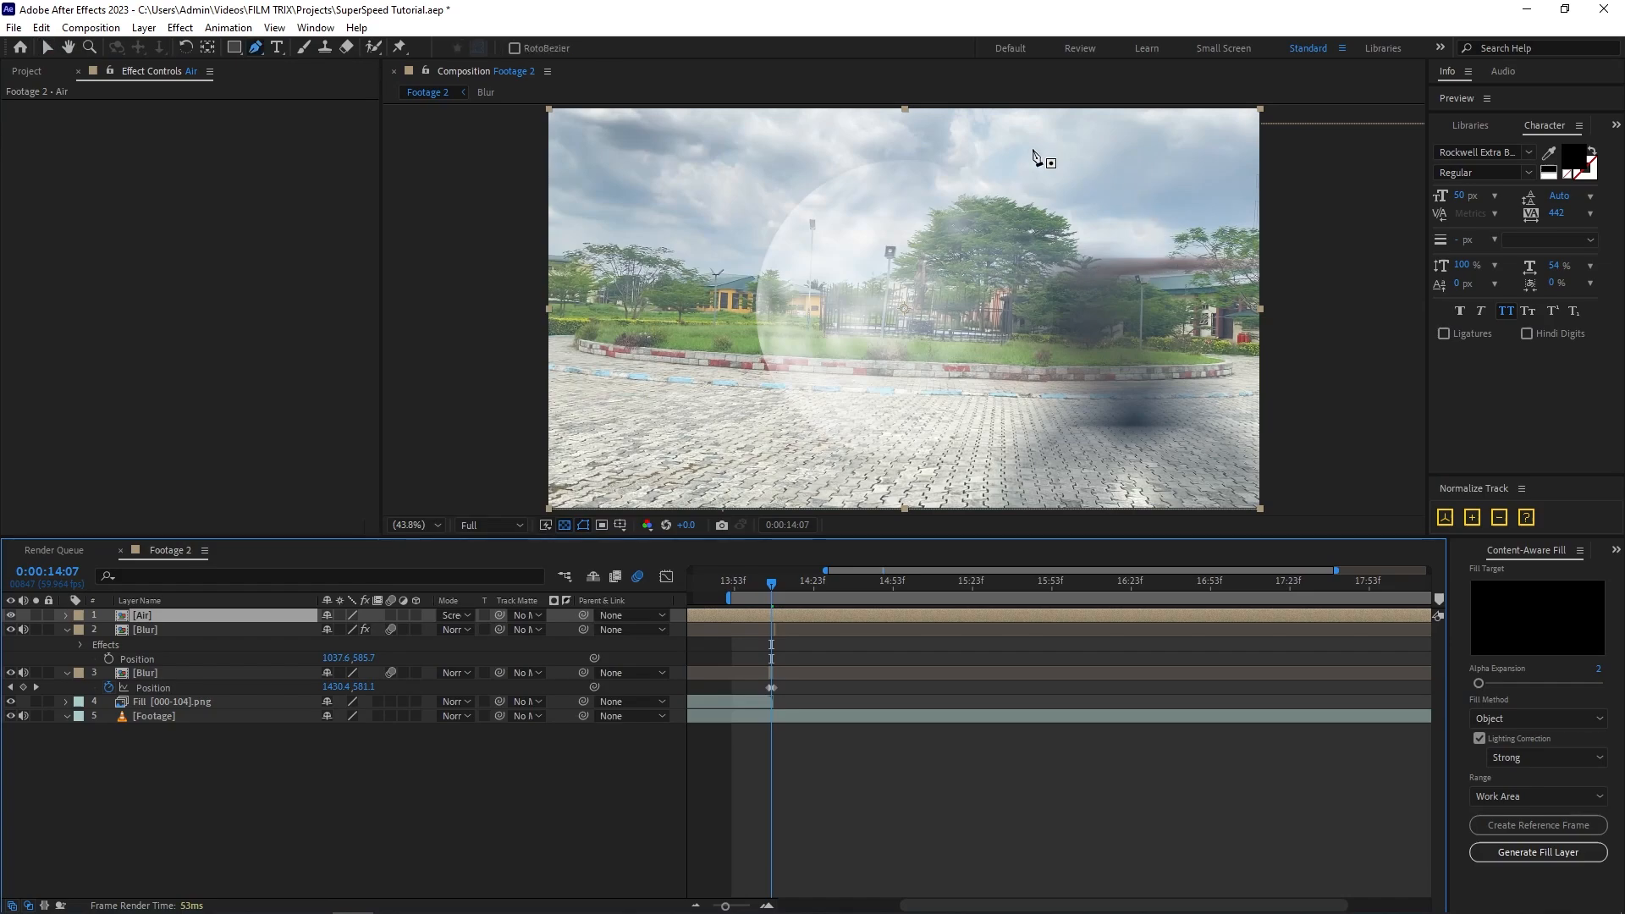
{"action": "left_click", "coordinate": [1004, 138]}
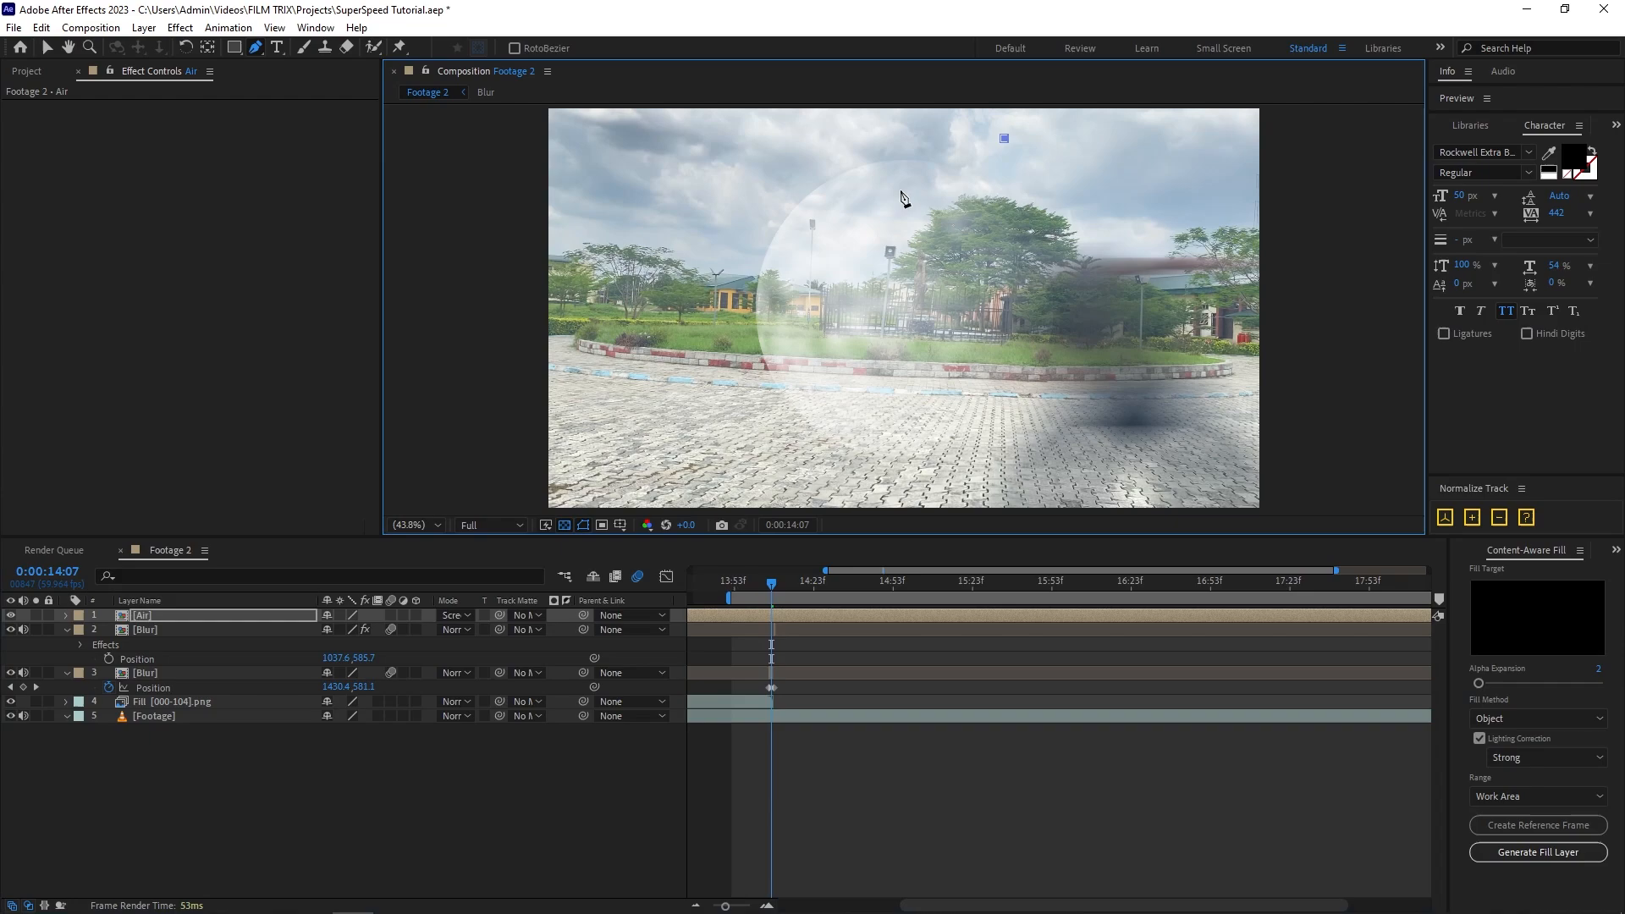
{"action": "left_click_drag", "start_coordinate": [836, 215], "coordinate": [810, 248]}
{"action": "left_click_drag", "start_coordinate": [817, 410], "coordinate": [877, 457]}
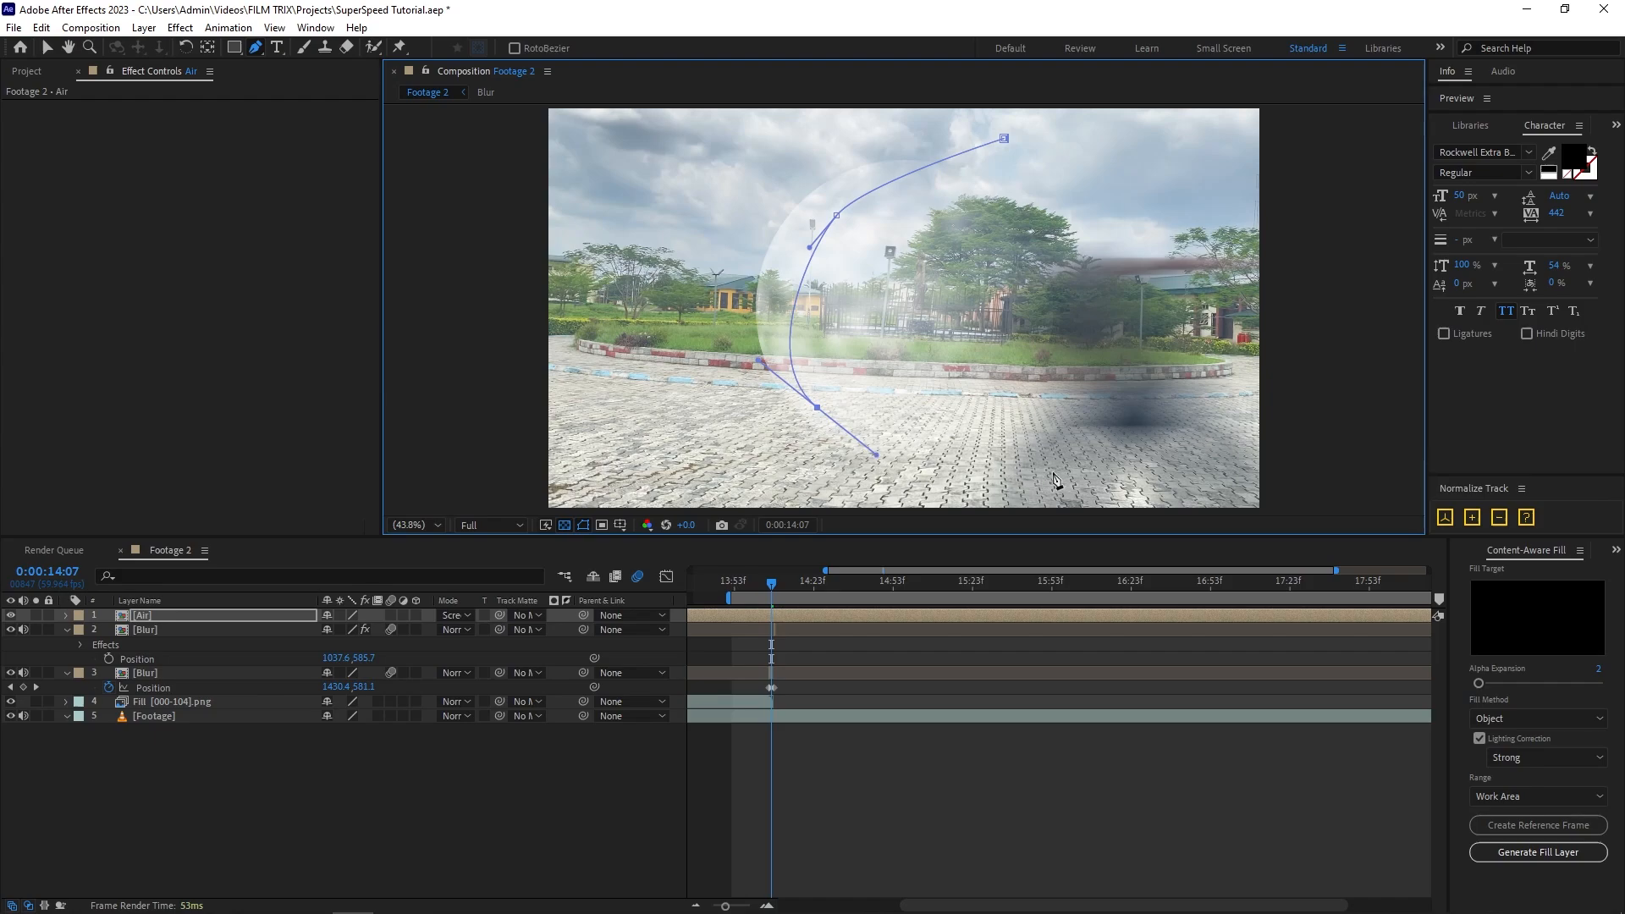
{"action": "left_click_drag", "start_coordinate": [1171, 446], "coordinate": [1231, 182]}
{"action": "left_click", "coordinate": [1077, 133]}
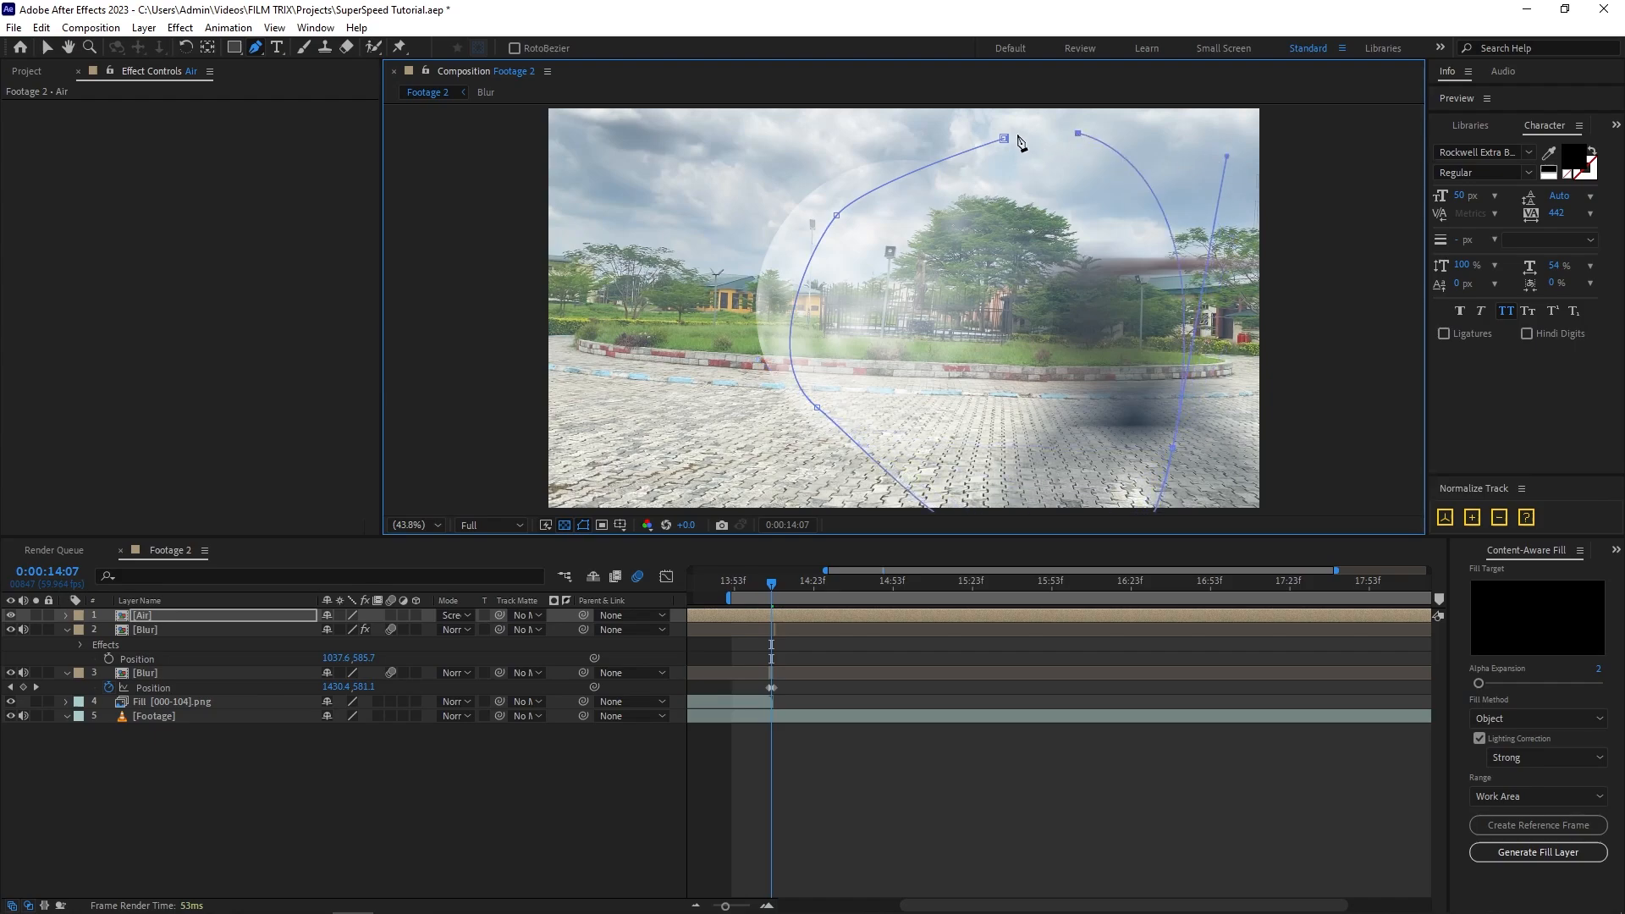
{"action": "left_click", "coordinate": [1004, 138]}
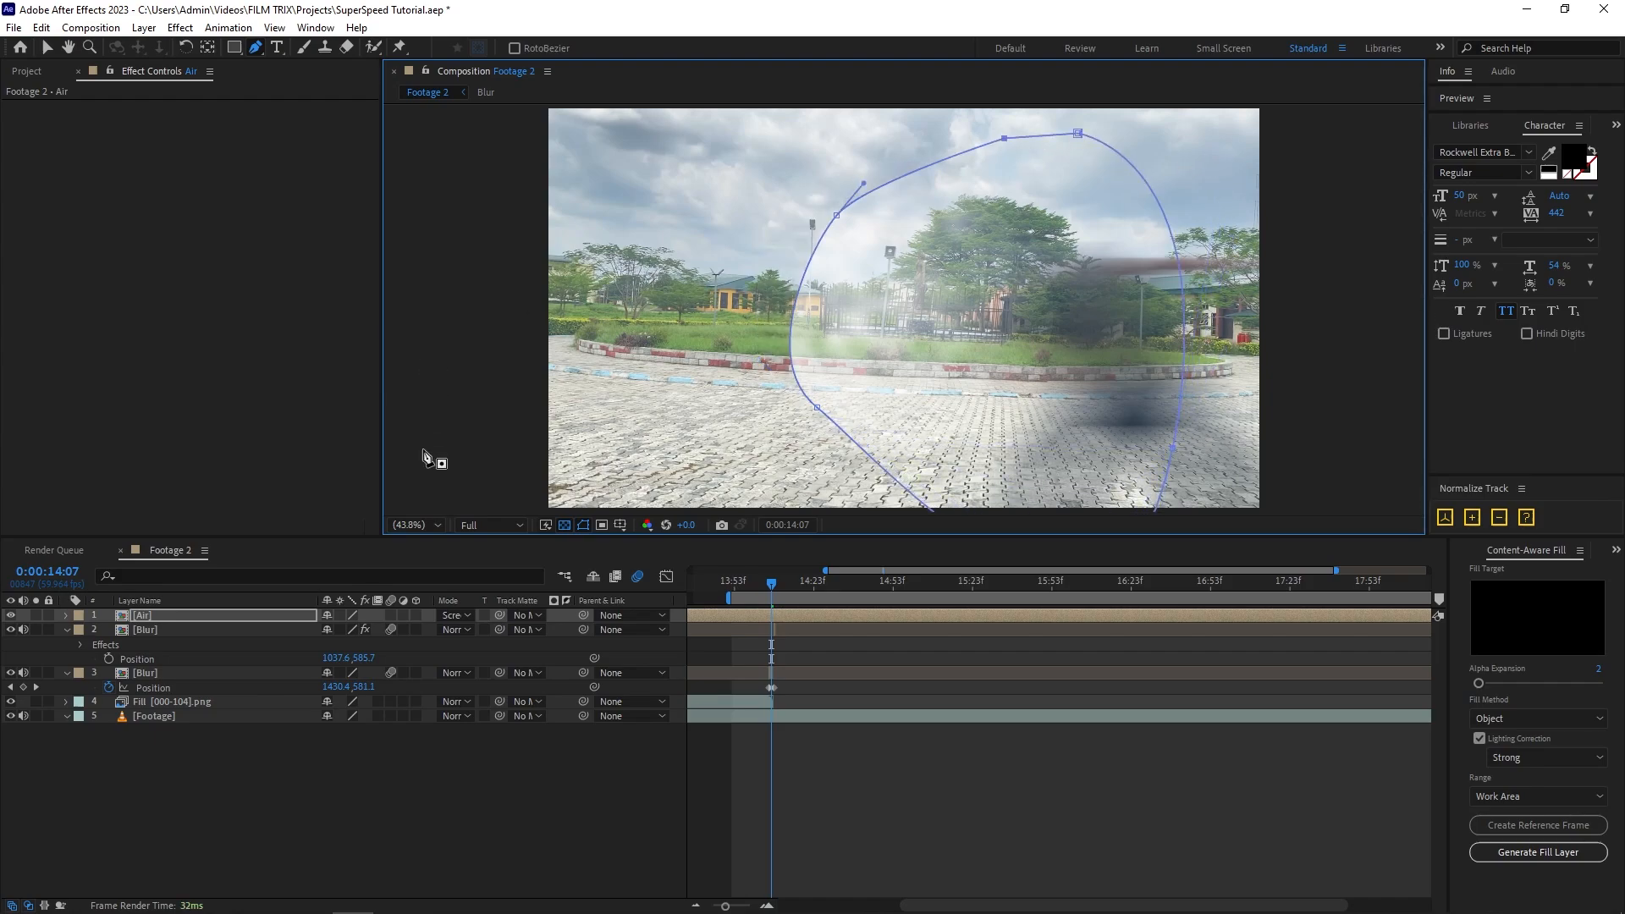
Set the Air layer's mask mode to Subtract and reshape the mask's upper and lower points along the crescent.
{"action": "key", "text": "m"}
{"action": "left_click", "coordinate": [347, 629]}
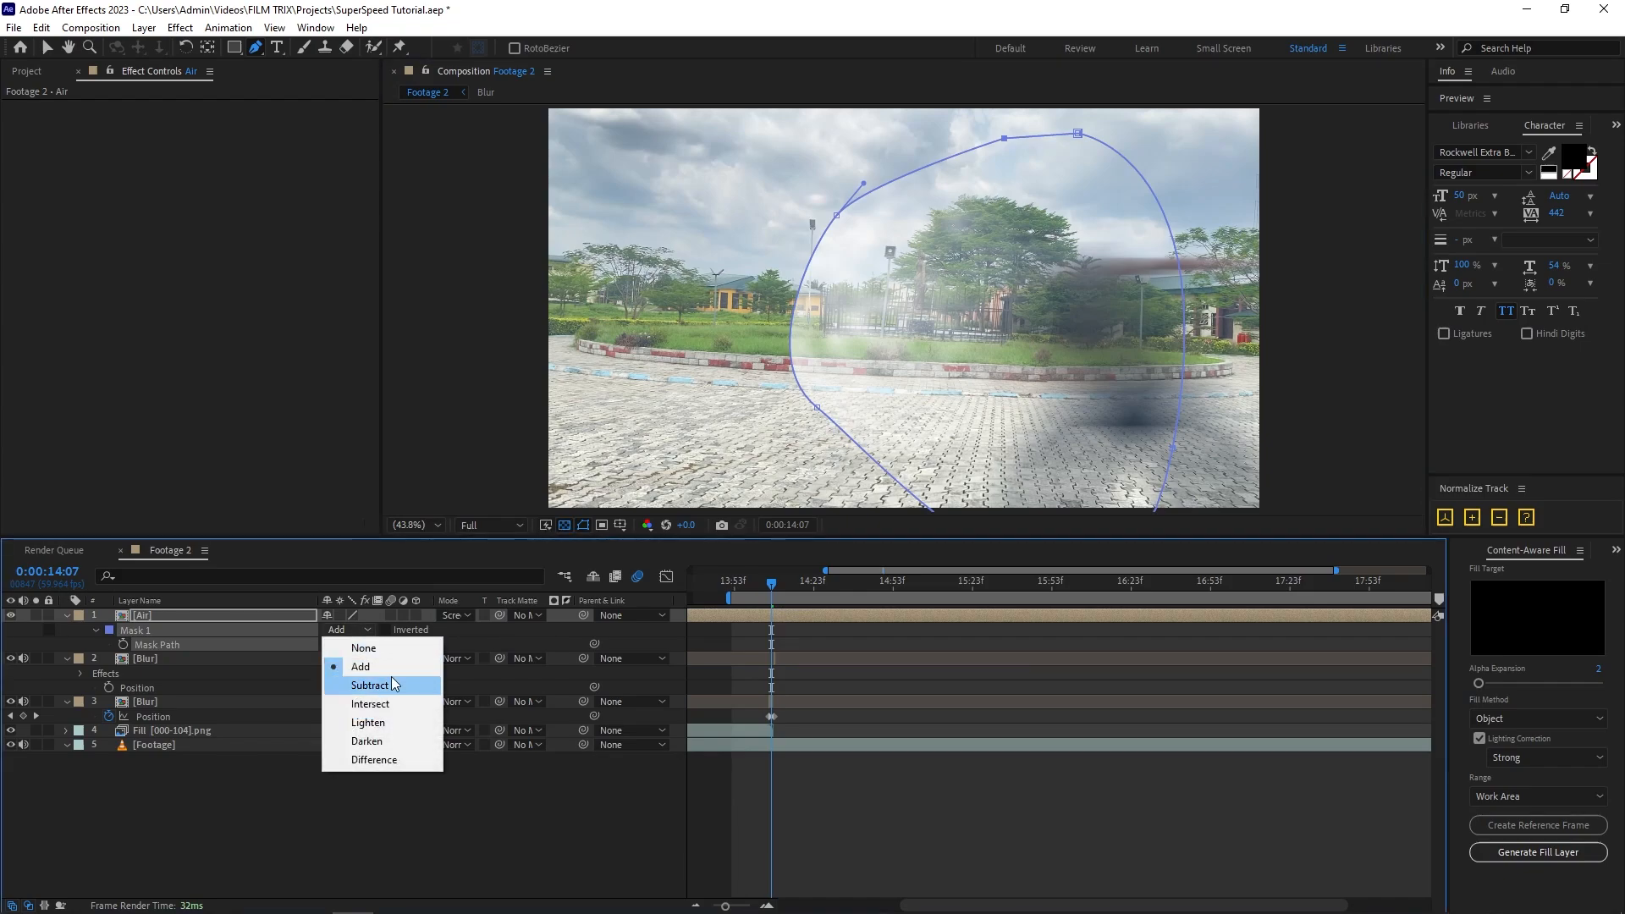
{"action": "left_click", "coordinate": [369, 684]}
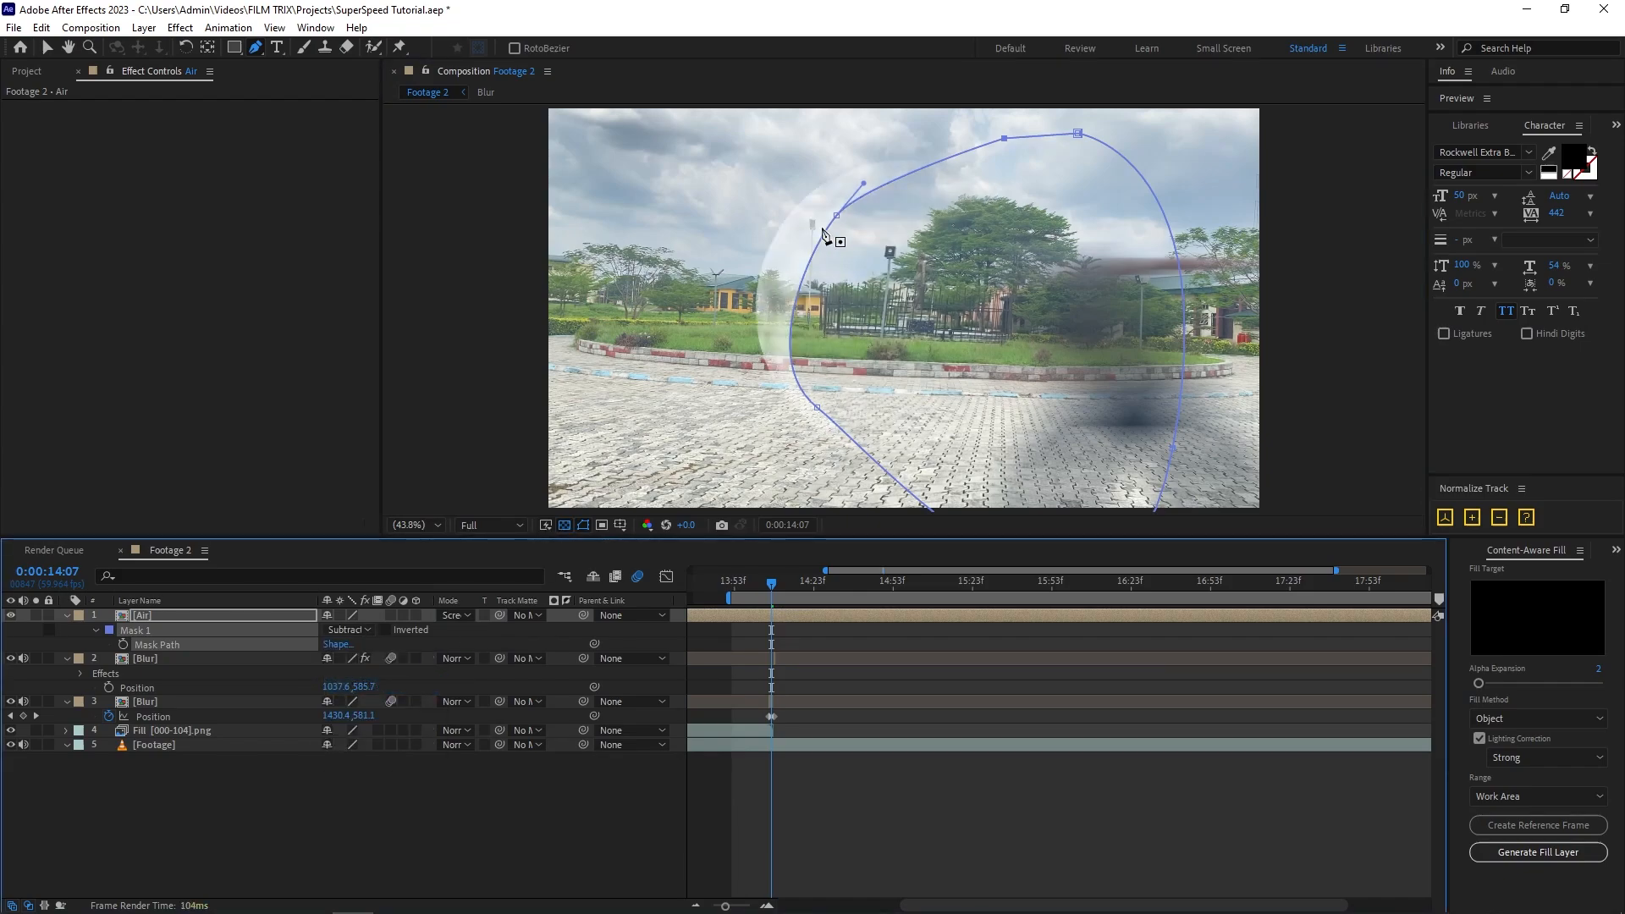
{"action": "left_click_drag", "start_coordinate": [836, 219], "coordinate": [821, 217]}
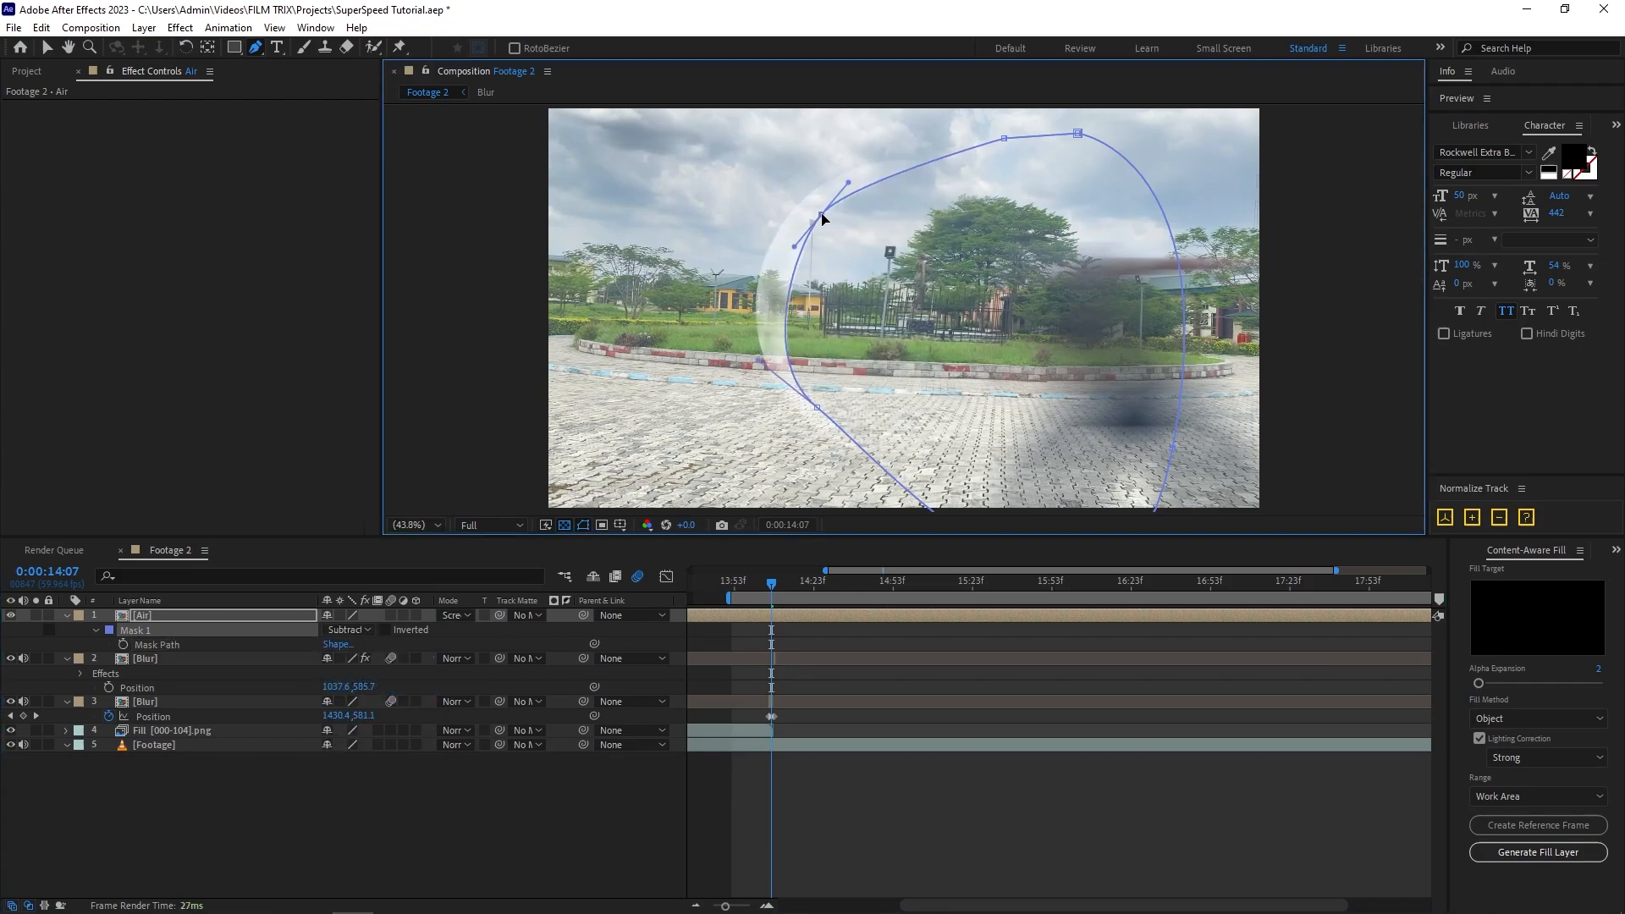
{"action": "left_click_drag", "start_coordinate": [817, 412], "coordinate": [817, 400]}
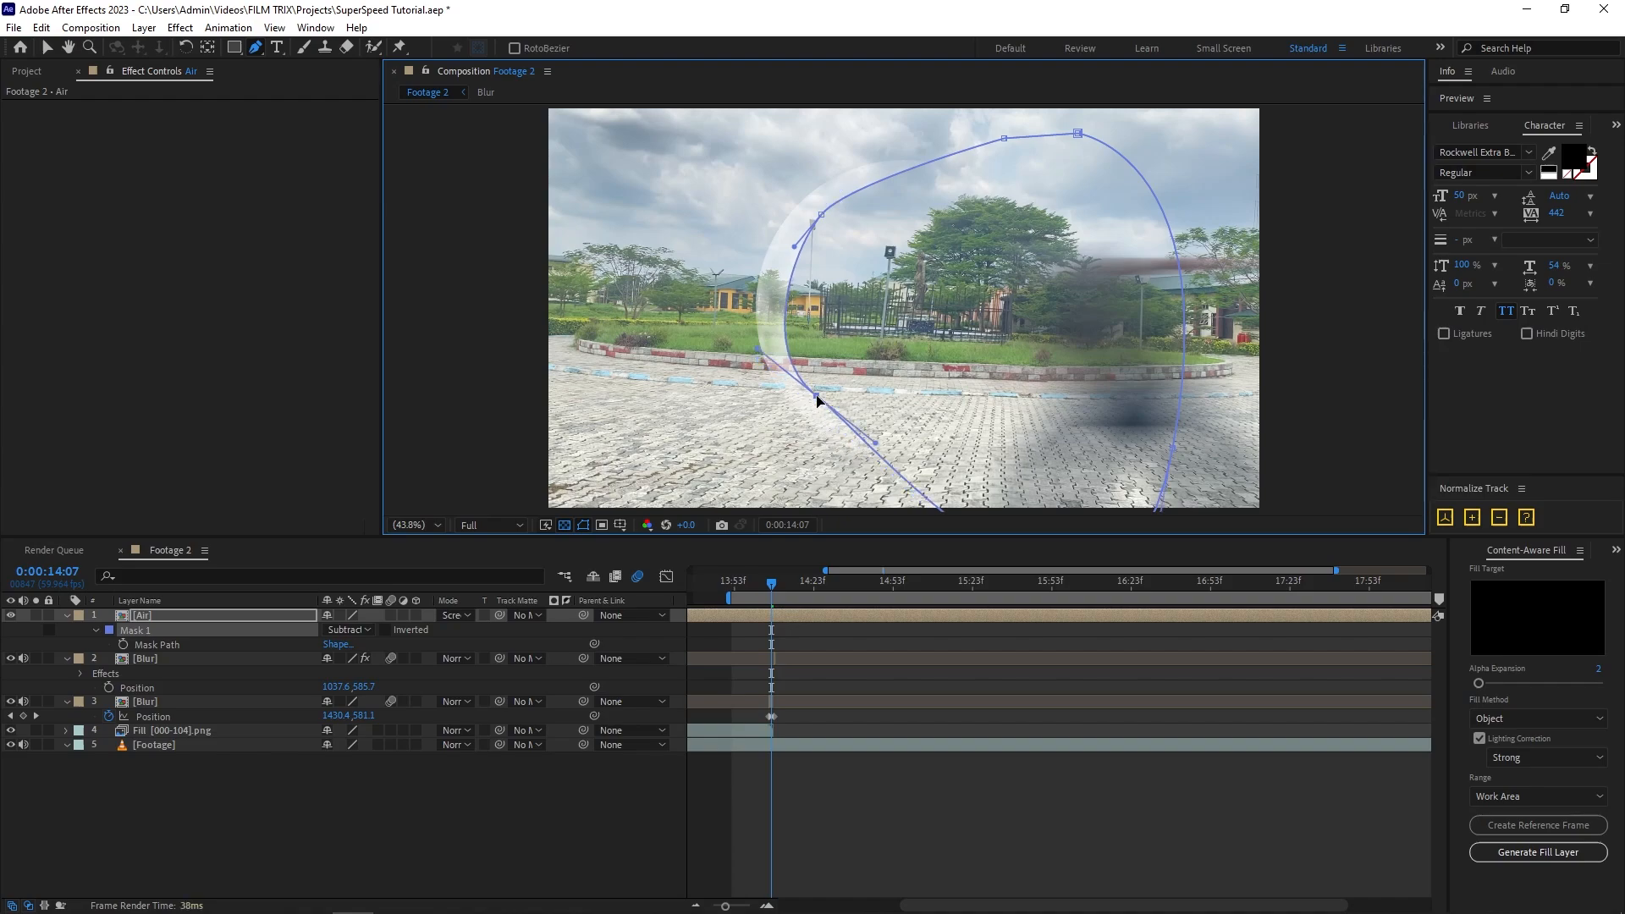
Feather the Air layer's mask by 66 pixels.
{"action": "key", "text": "f"}
{"action": "left_click", "coordinate": [342, 646]}
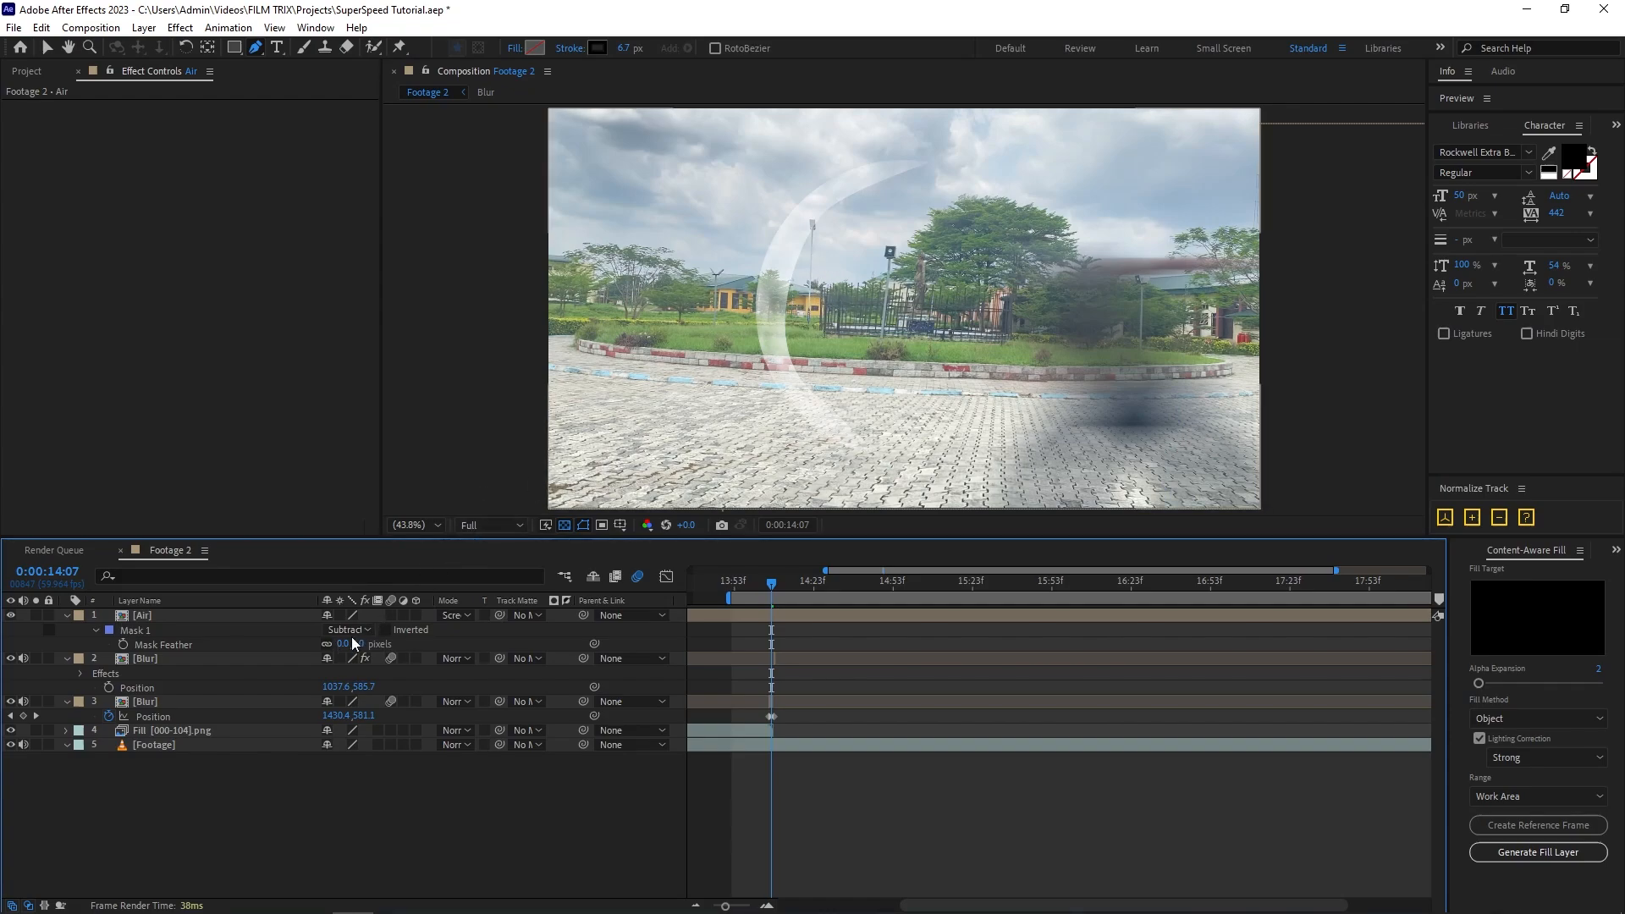
{"action": "left_click_drag", "start_coordinate": [344, 642], "coordinate": [365, 643]}
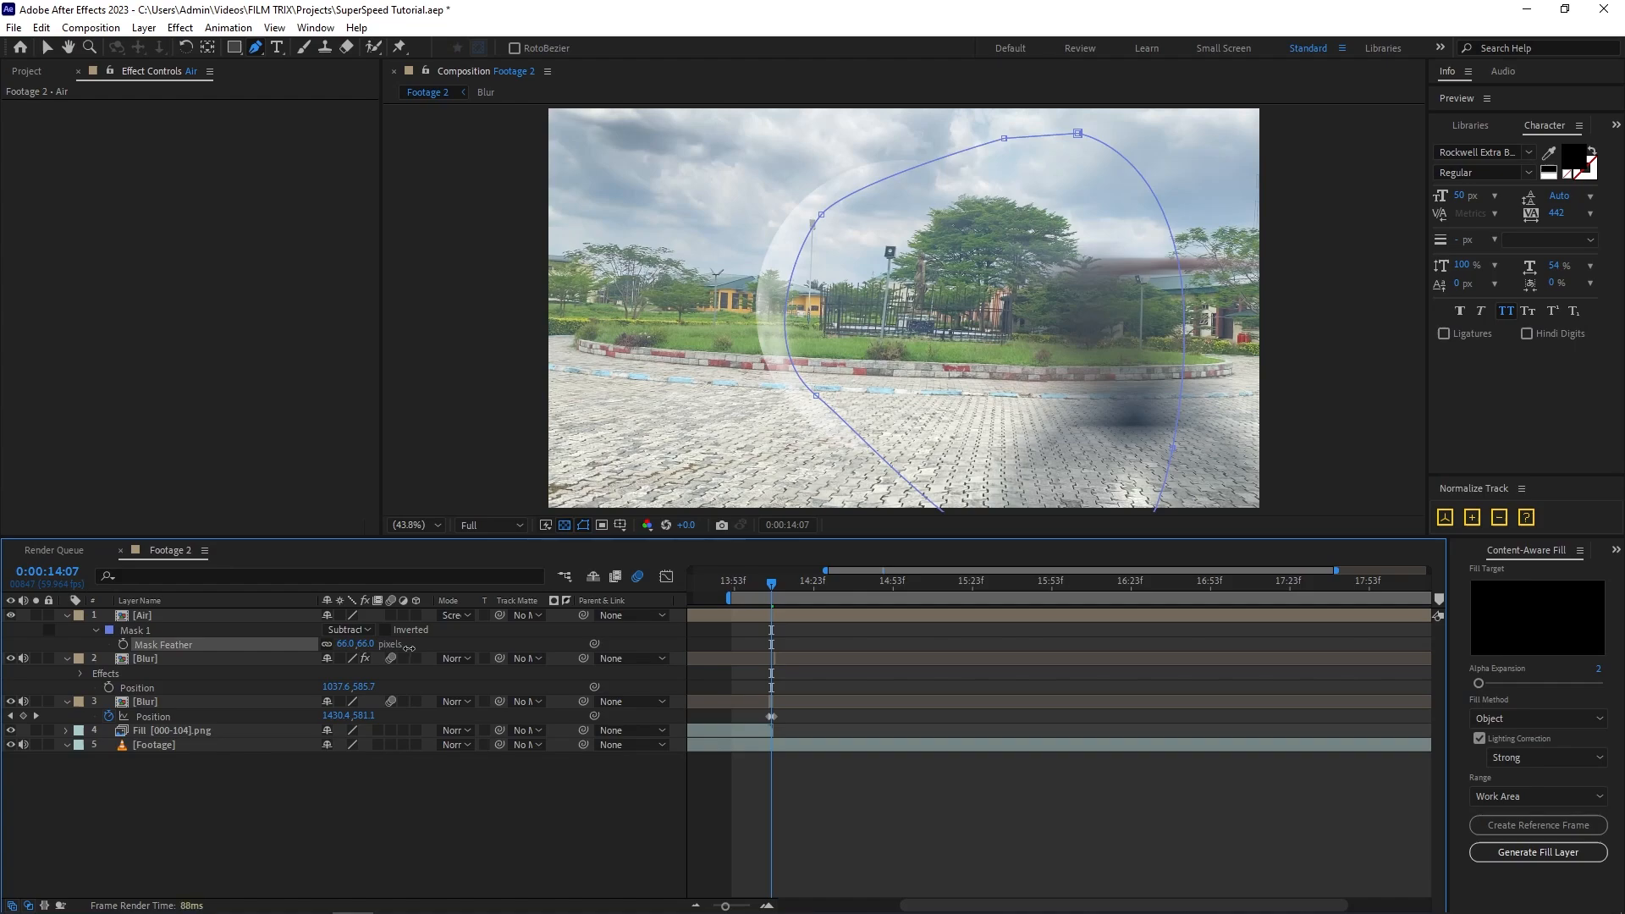
{"action": "left_click_drag", "start_coordinate": [408, 648], "coordinate": [410, 648]}
{"action": "left_click", "coordinate": [566, 799]}
Move the Air layer's crescent to the leading edge of the blurred figure and scale the layer to 118%.
{"action": "key", "text": "v"}
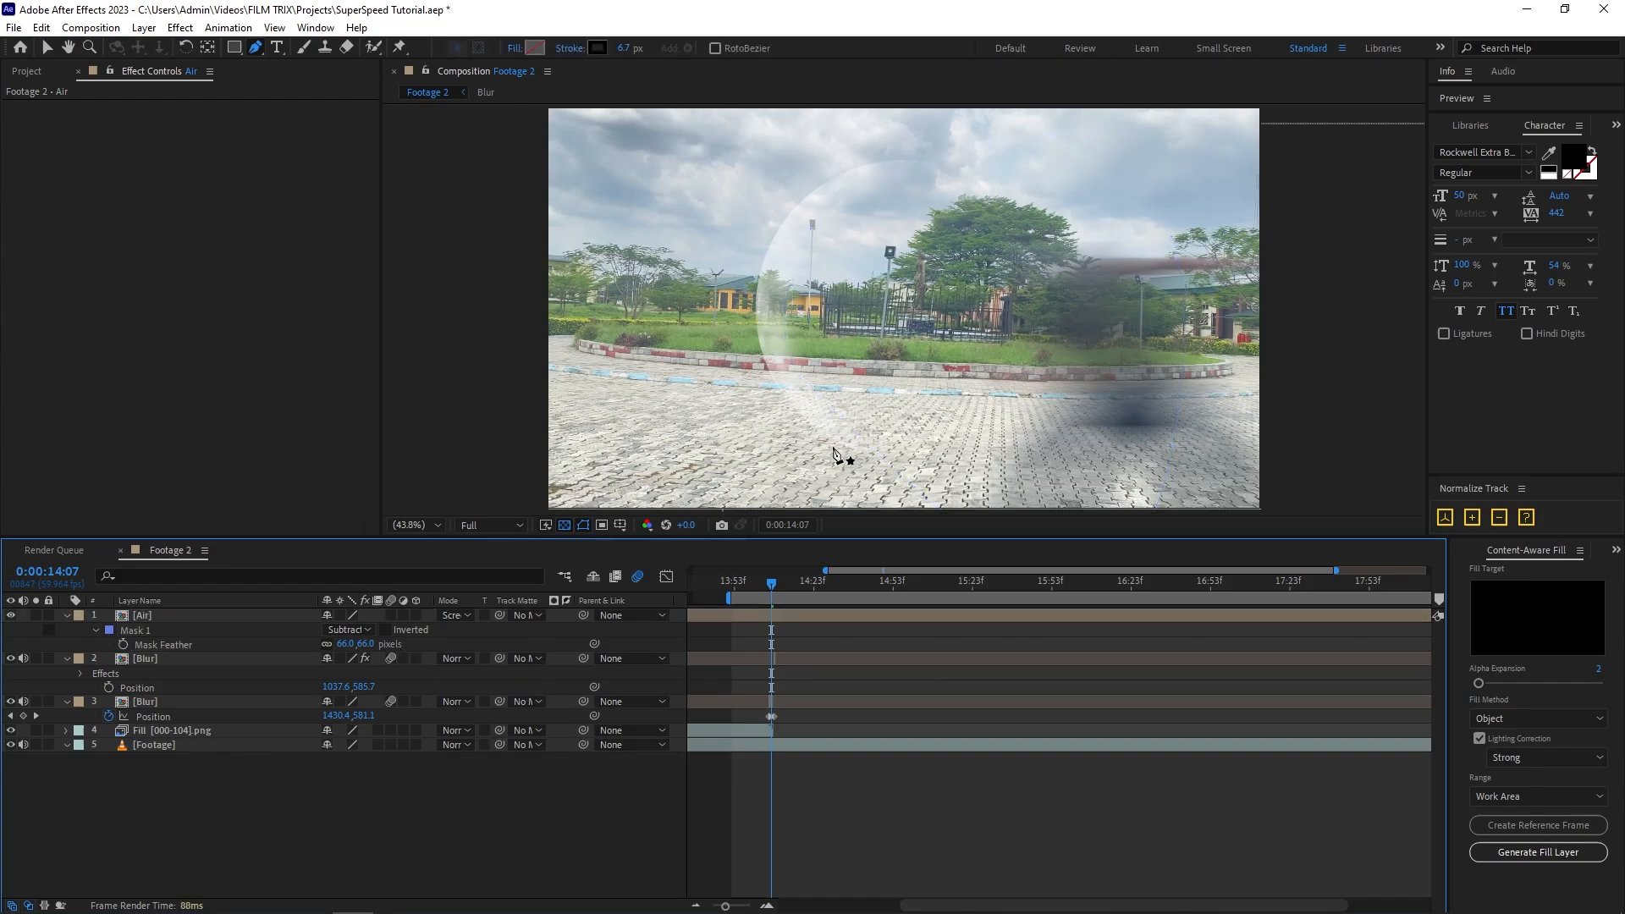
{"action": "left_click", "coordinate": [791, 619]}
{"action": "key", "text": "equal"}
{"action": "key", "text": "equal"}
{"action": "key", "text": "equal"}
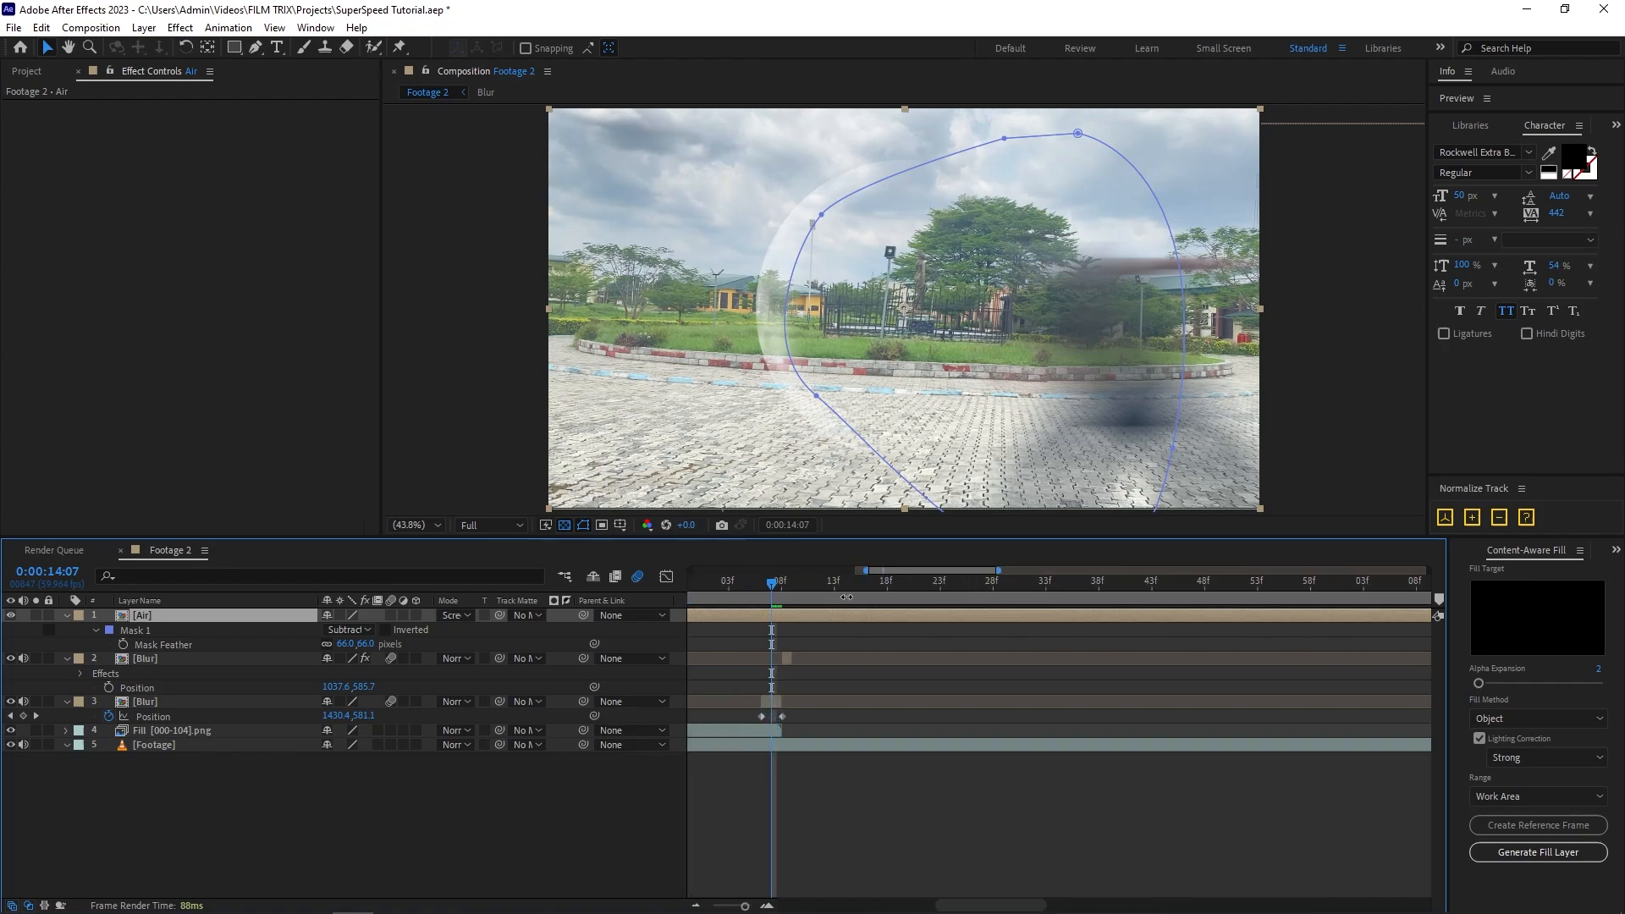
{"action": "left_click", "coordinate": [666, 763]}
{"action": "left_click", "coordinate": [798, 616]}
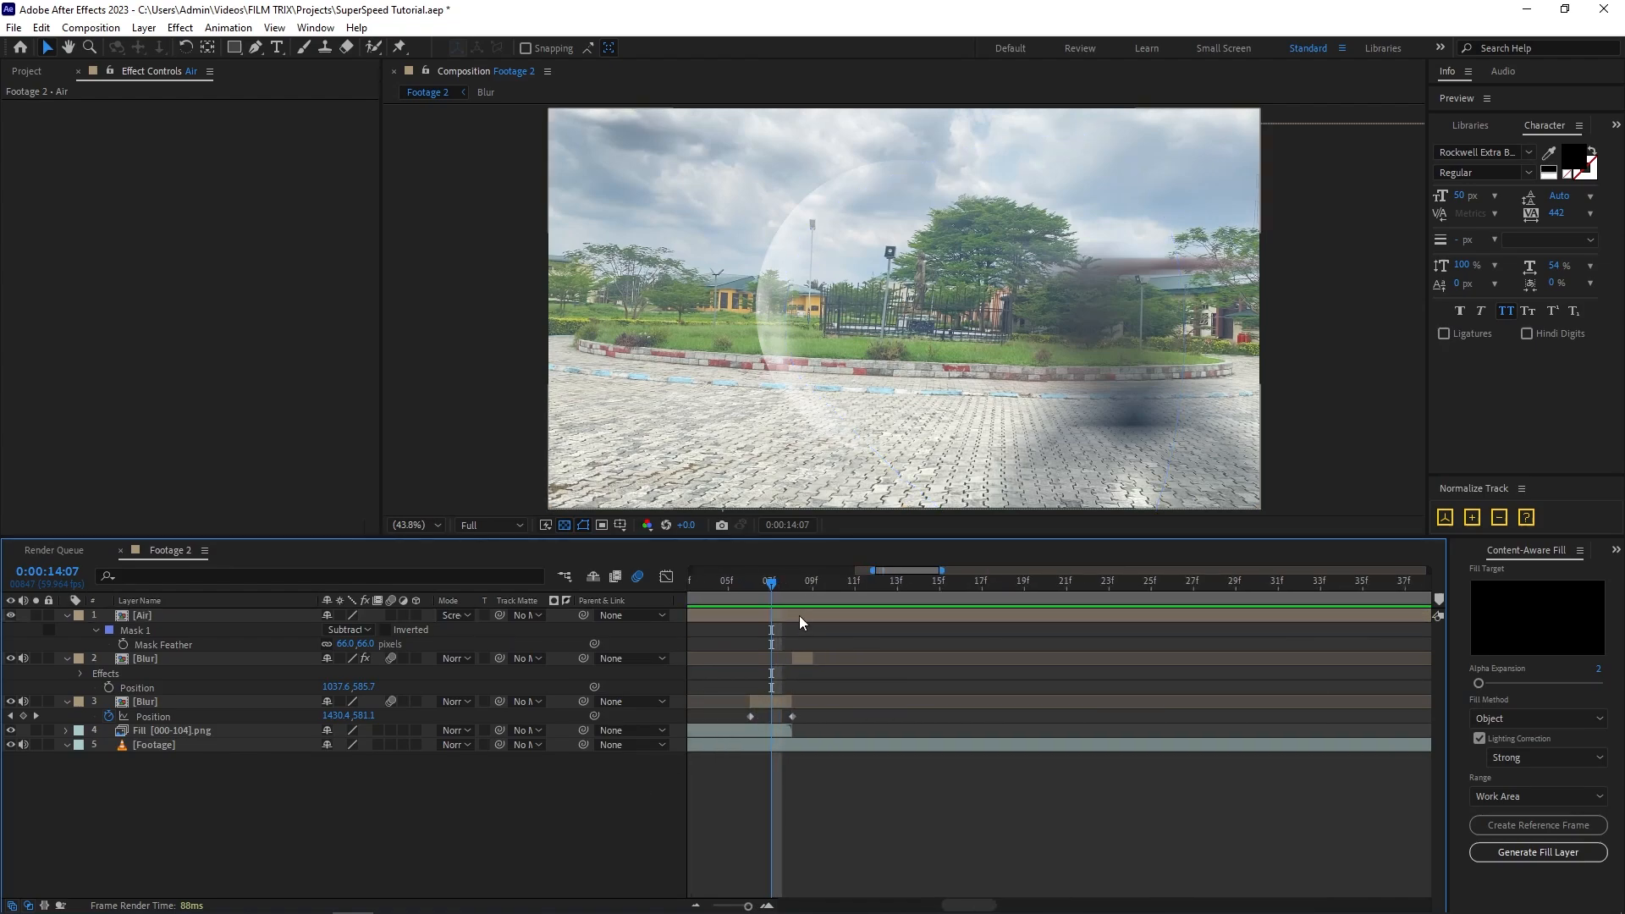
{"action": "left_click_drag", "start_coordinate": [937, 323], "coordinate": [1109, 379]}
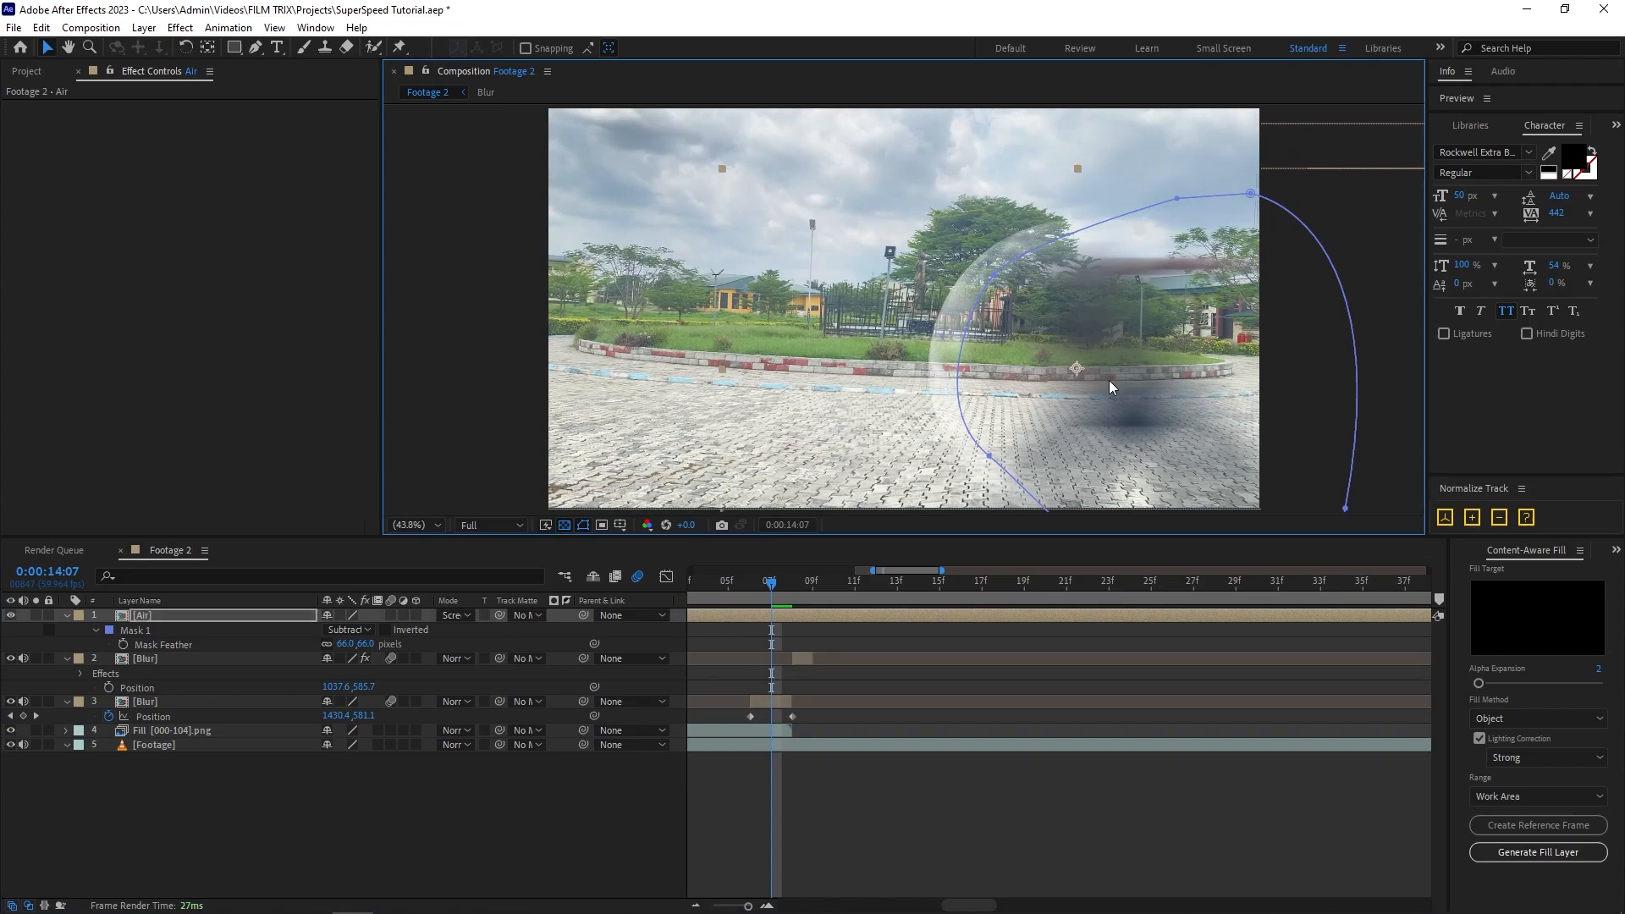
{"action": "key", "text": "s"}
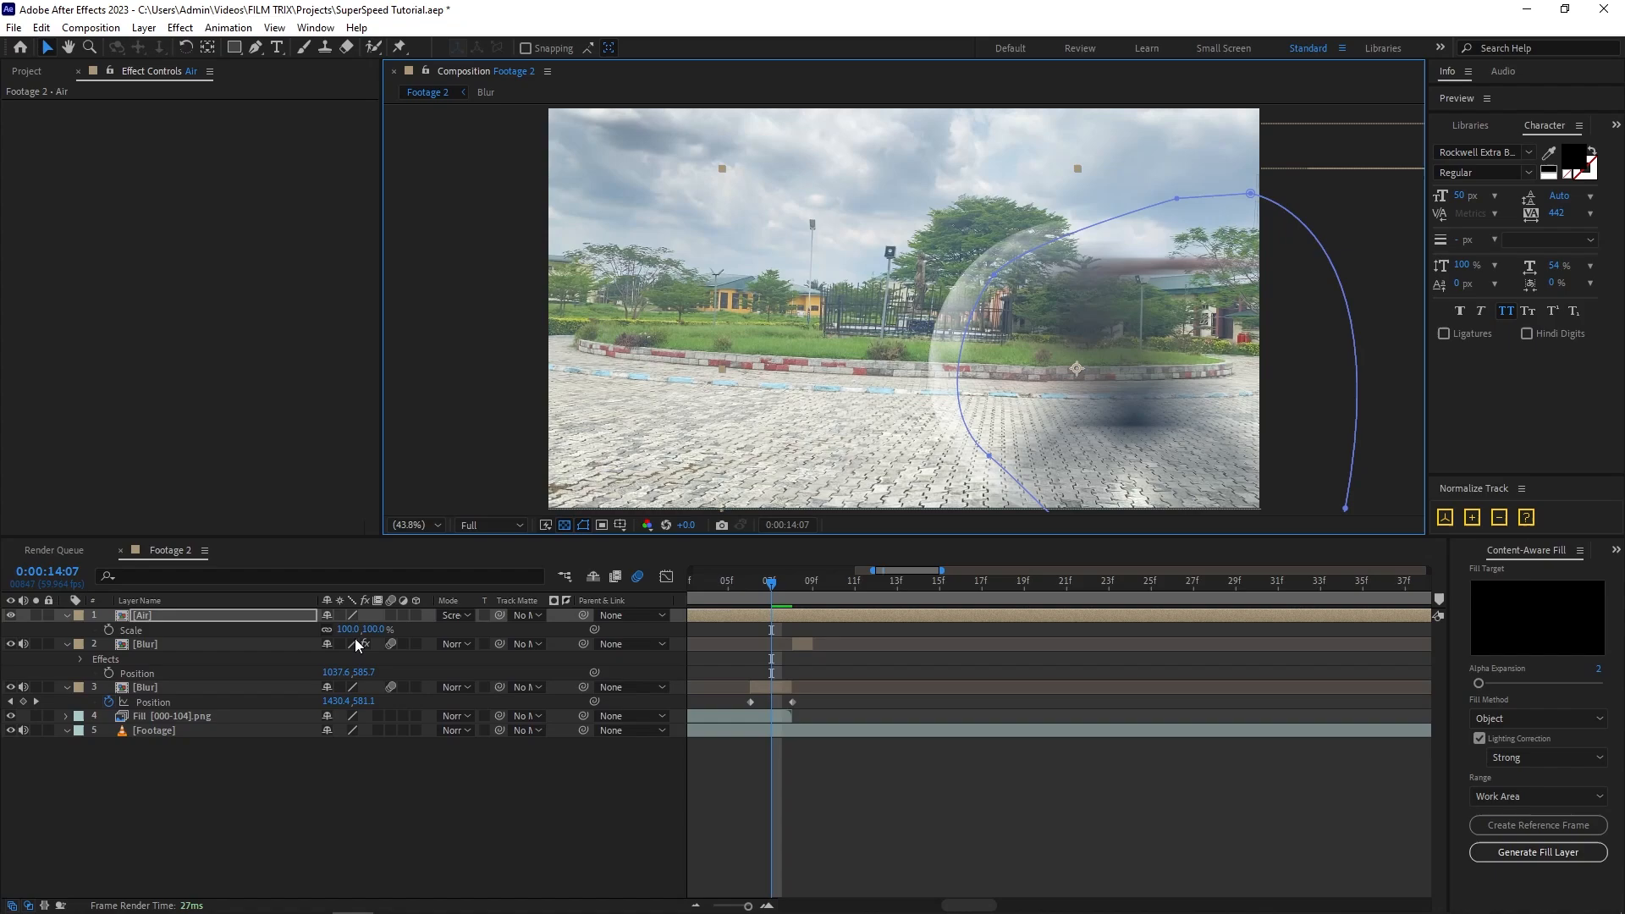
{"action": "left_click_drag", "start_coordinate": [350, 630], "coordinate": [1093, 372]}
Keyframe the Air layer's position at 0:00:14:07, and one frame earlier with the crescent at the right frame edge, about 2319, 707.
{"action": "key", "text": "p"}
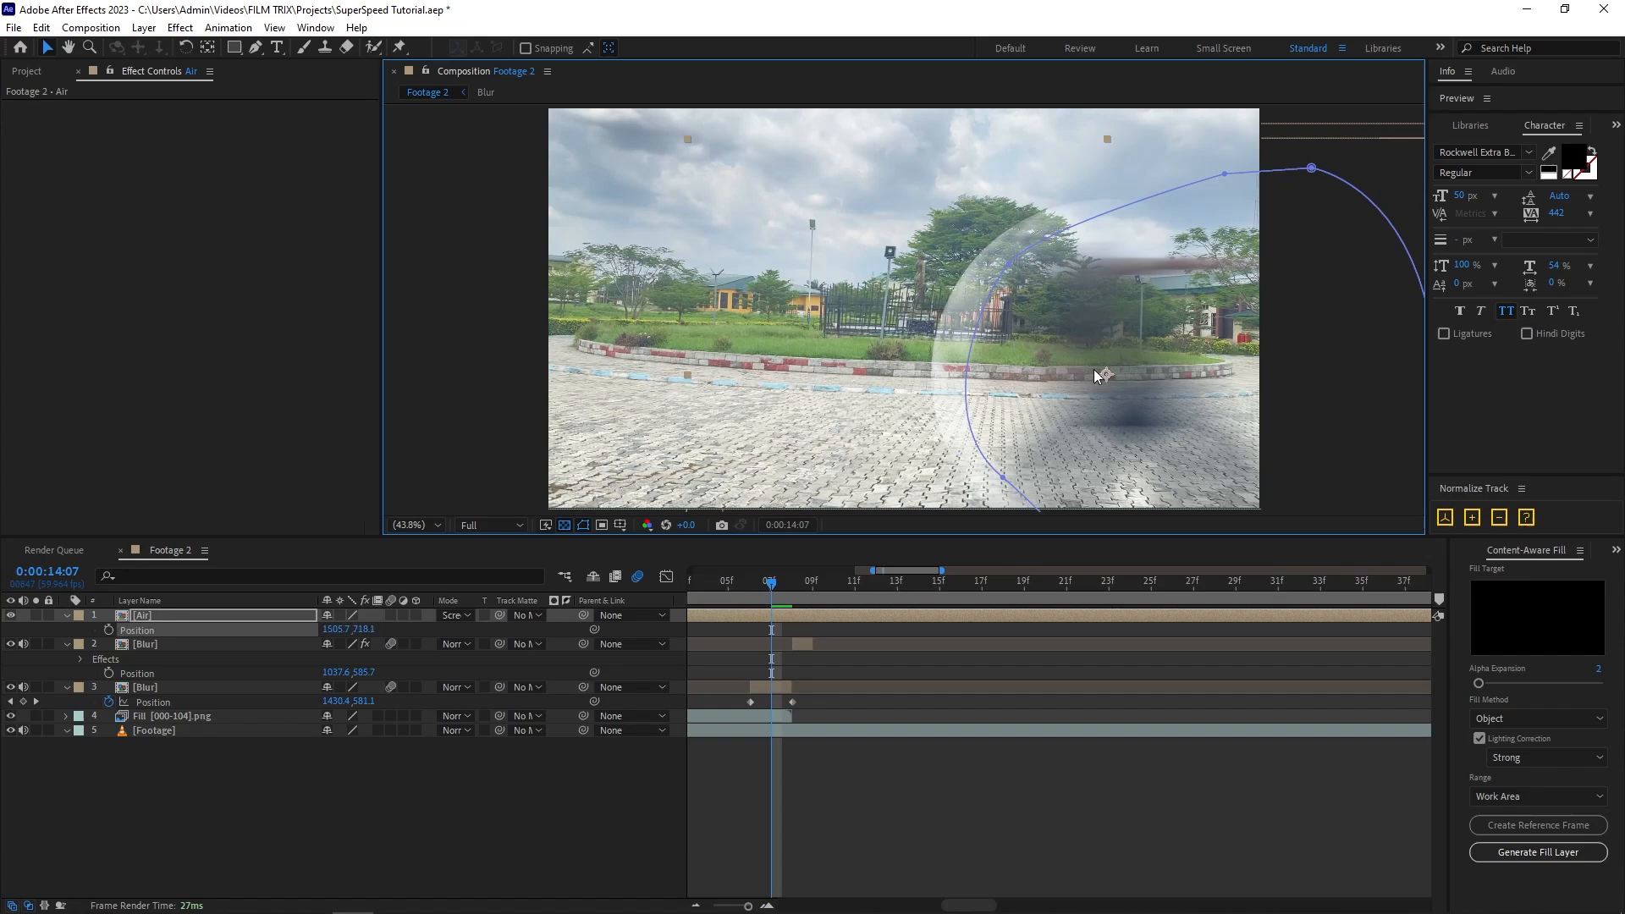
{"action": "left_click", "coordinate": [108, 629]}
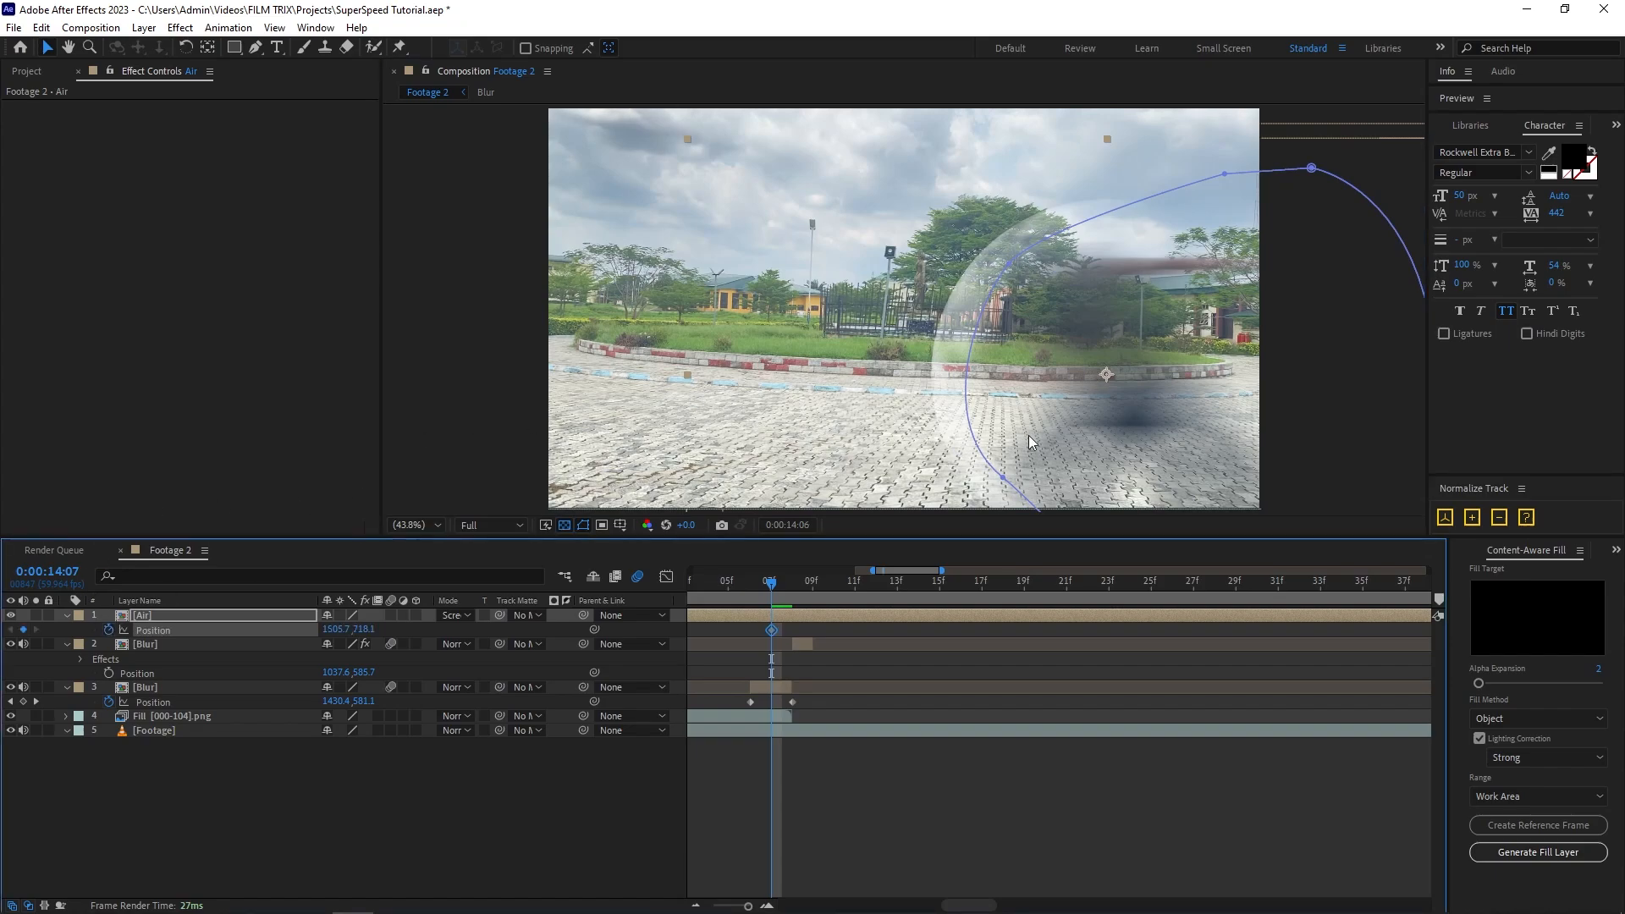
{"action": "key", "text": "Page_Up"}
{"action": "left_click", "coordinate": [1077, 385]}
{"action": "left_click_drag", "start_coordinate": [1077, 385], "coordinate": [1379, 381]}
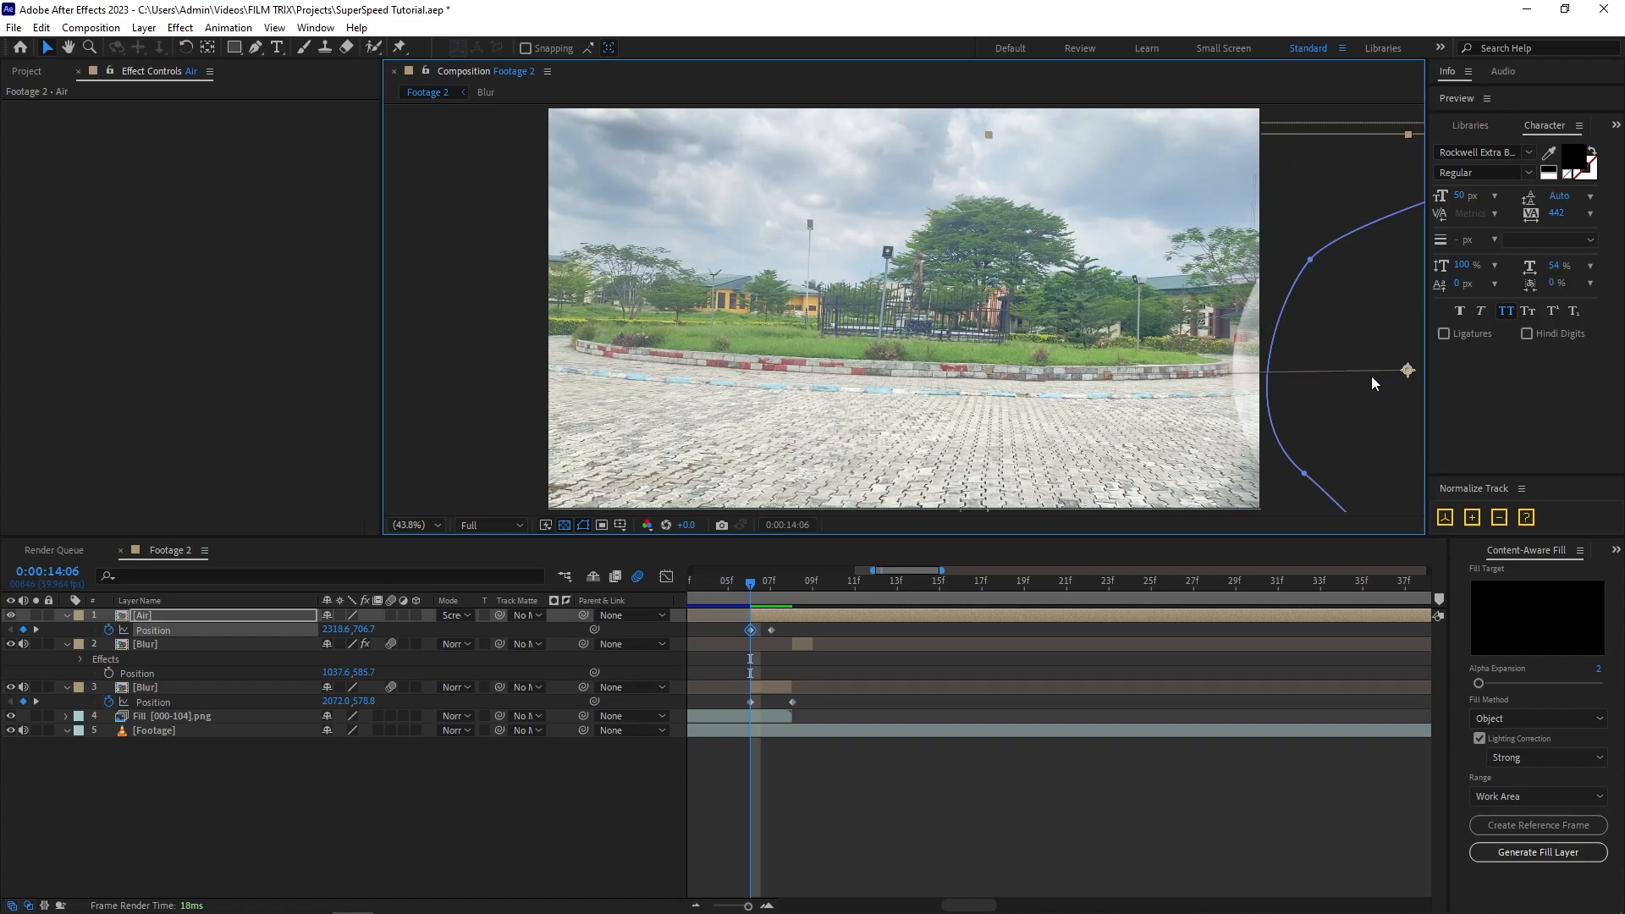
Keyframe the Air layer's position at about 1079, 693 on 0:00:14:08 and past the left frame edge, about -88, 588, on 0:00:14:10.
{"action": "key", "text": "Page_Down"}
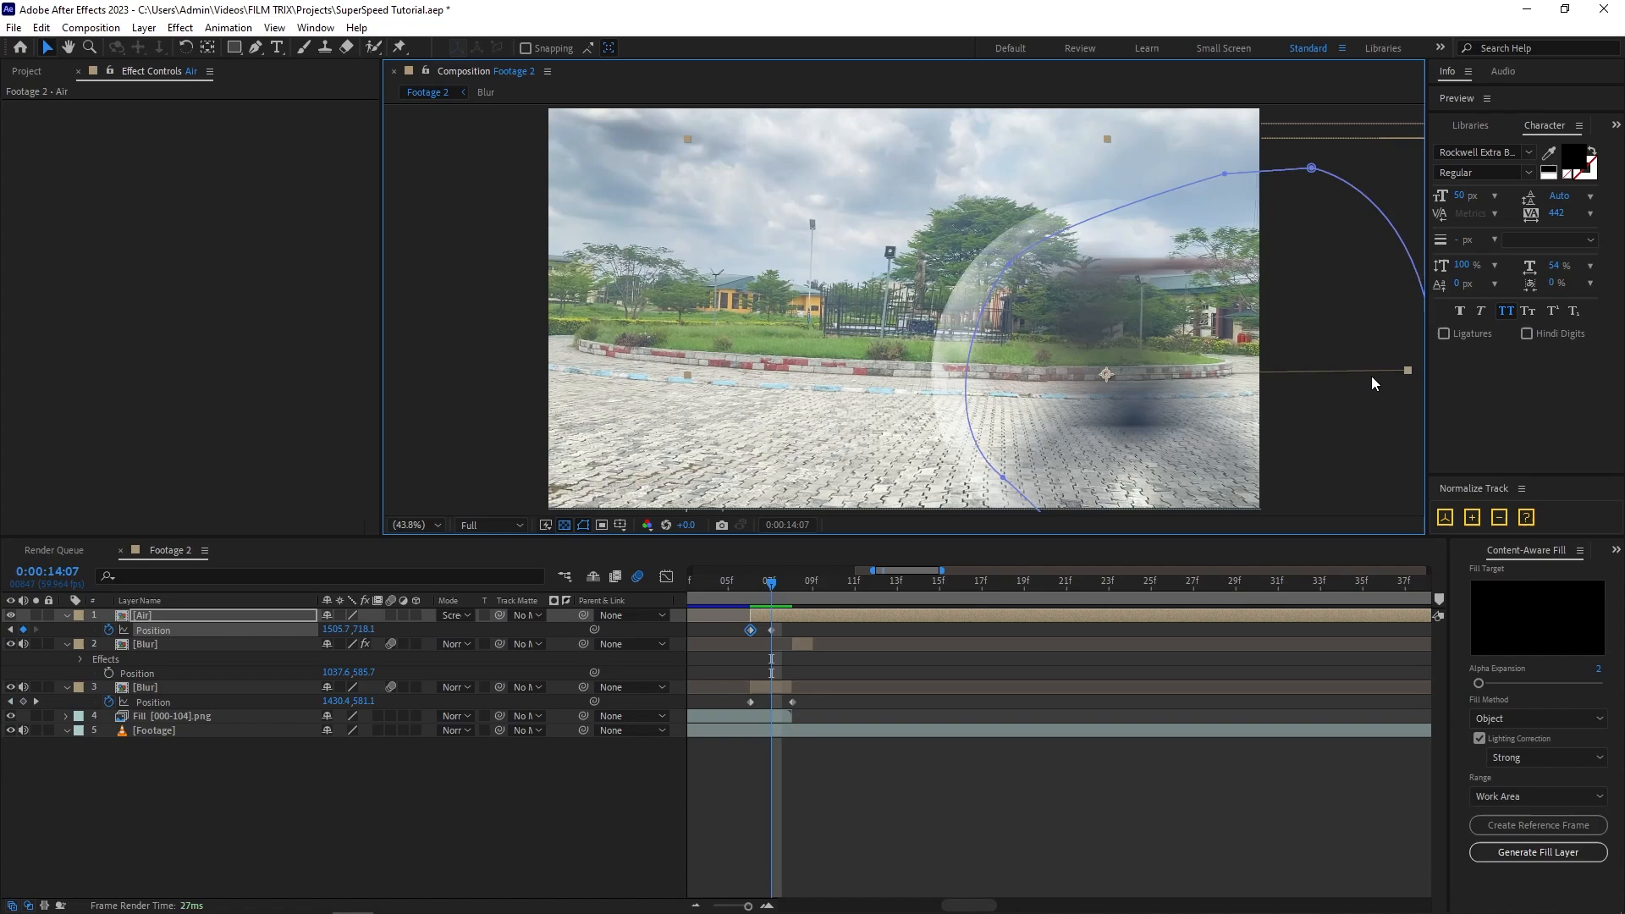
{"action": "key", "text": "Page_Down"}
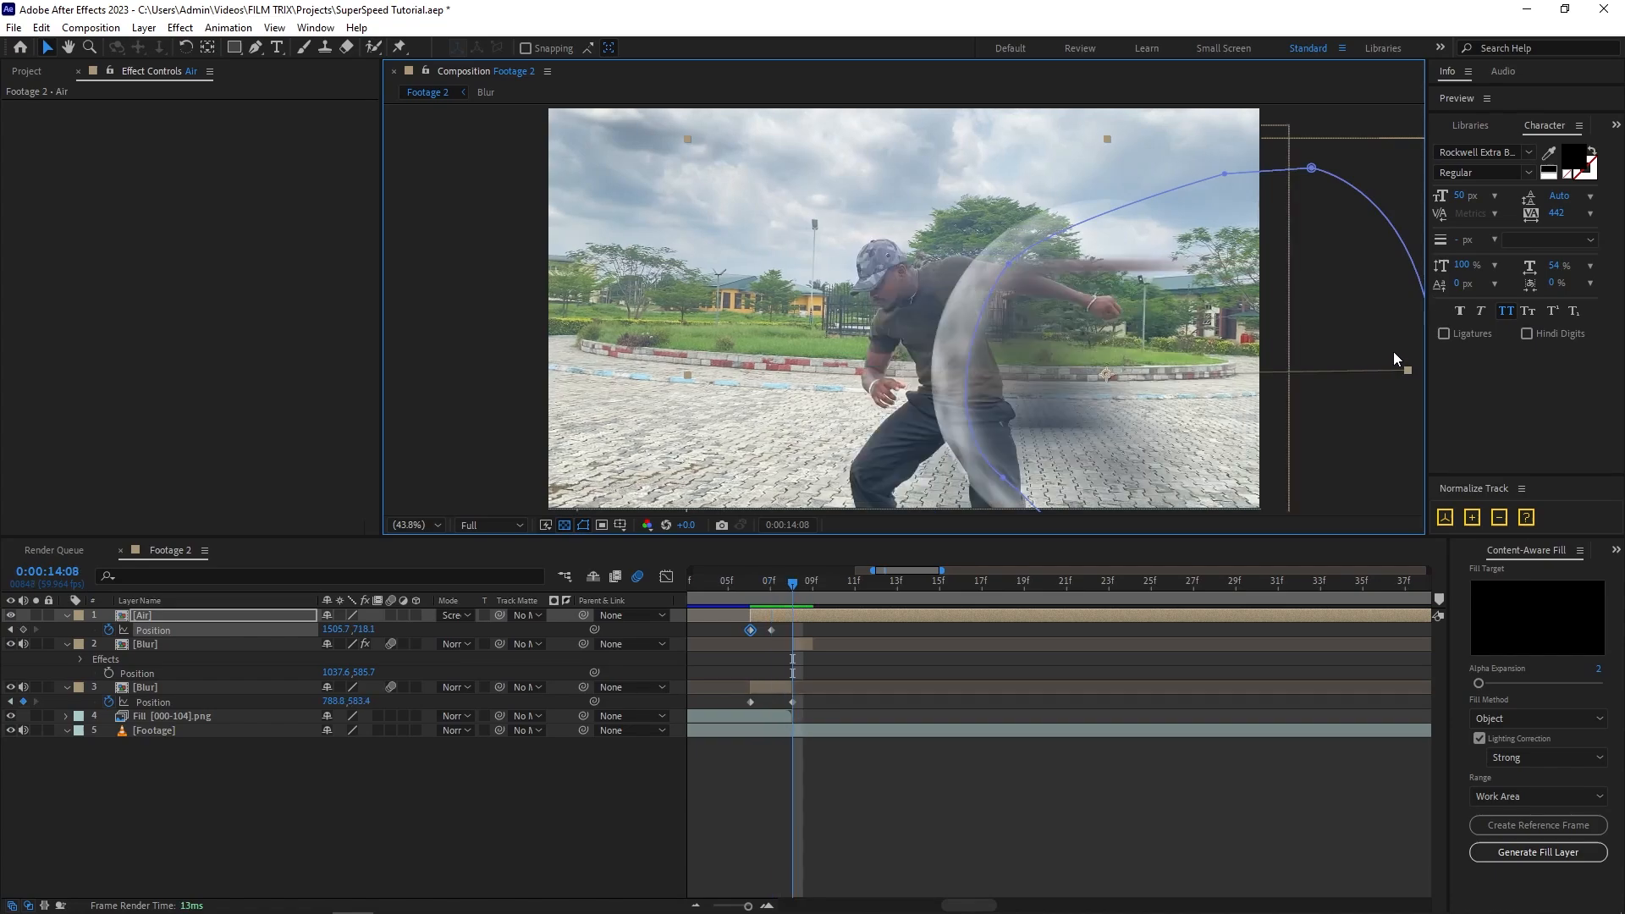
{"action": "left_click_drag", "start_coordinate": [1073, 356], "coordinate": [921, 341]}
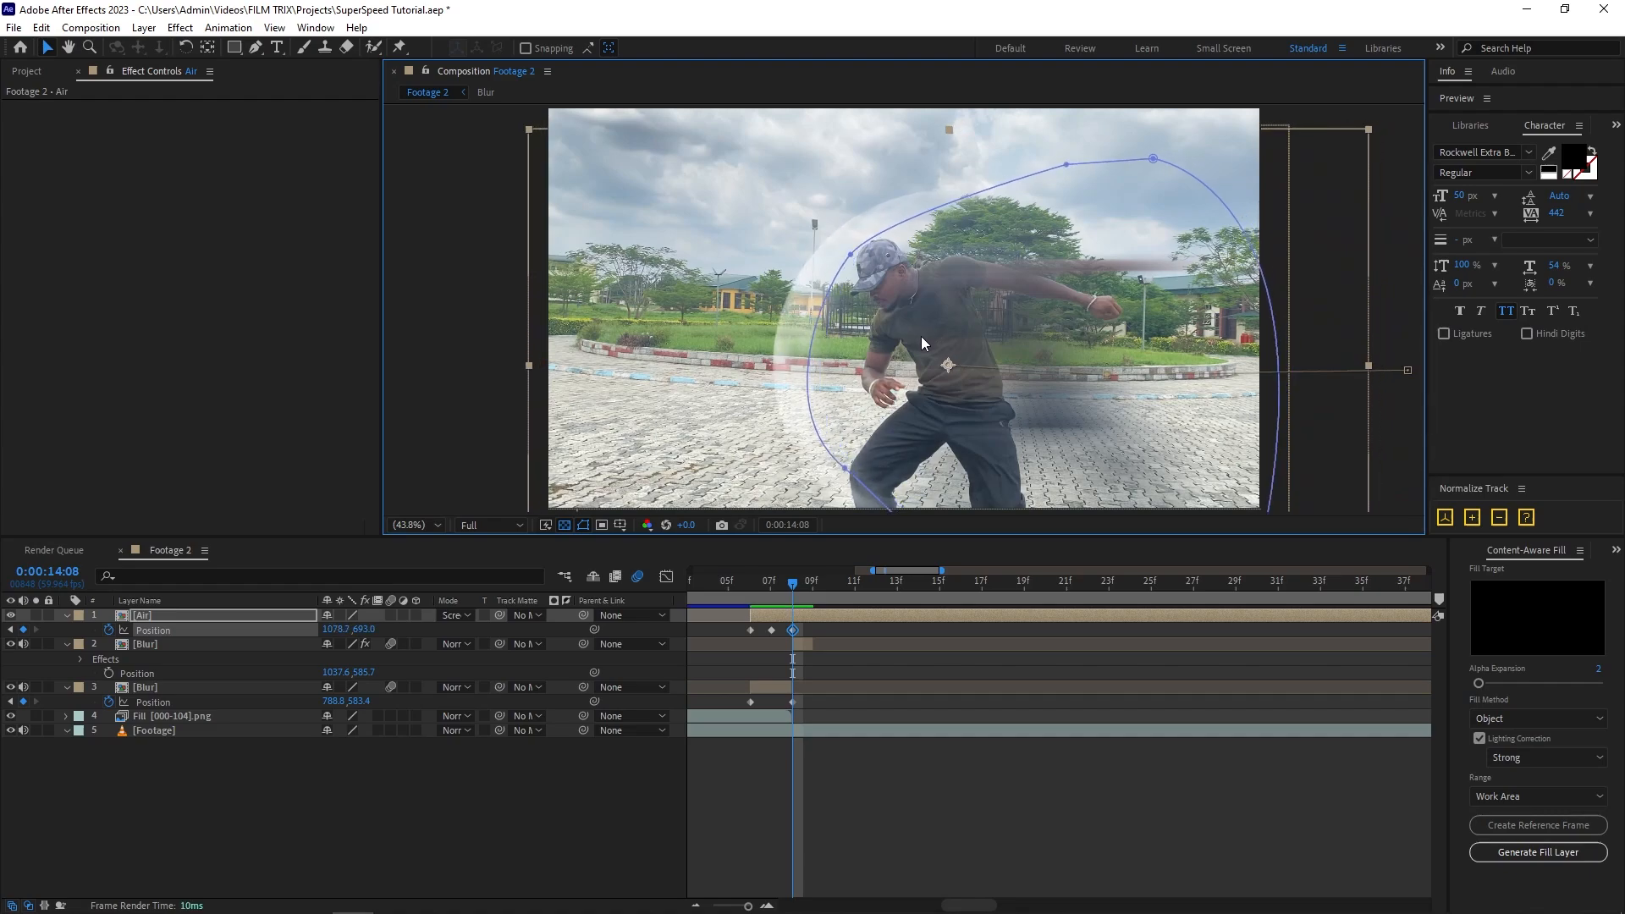
{"action": "key", "text": "Page_Down"}
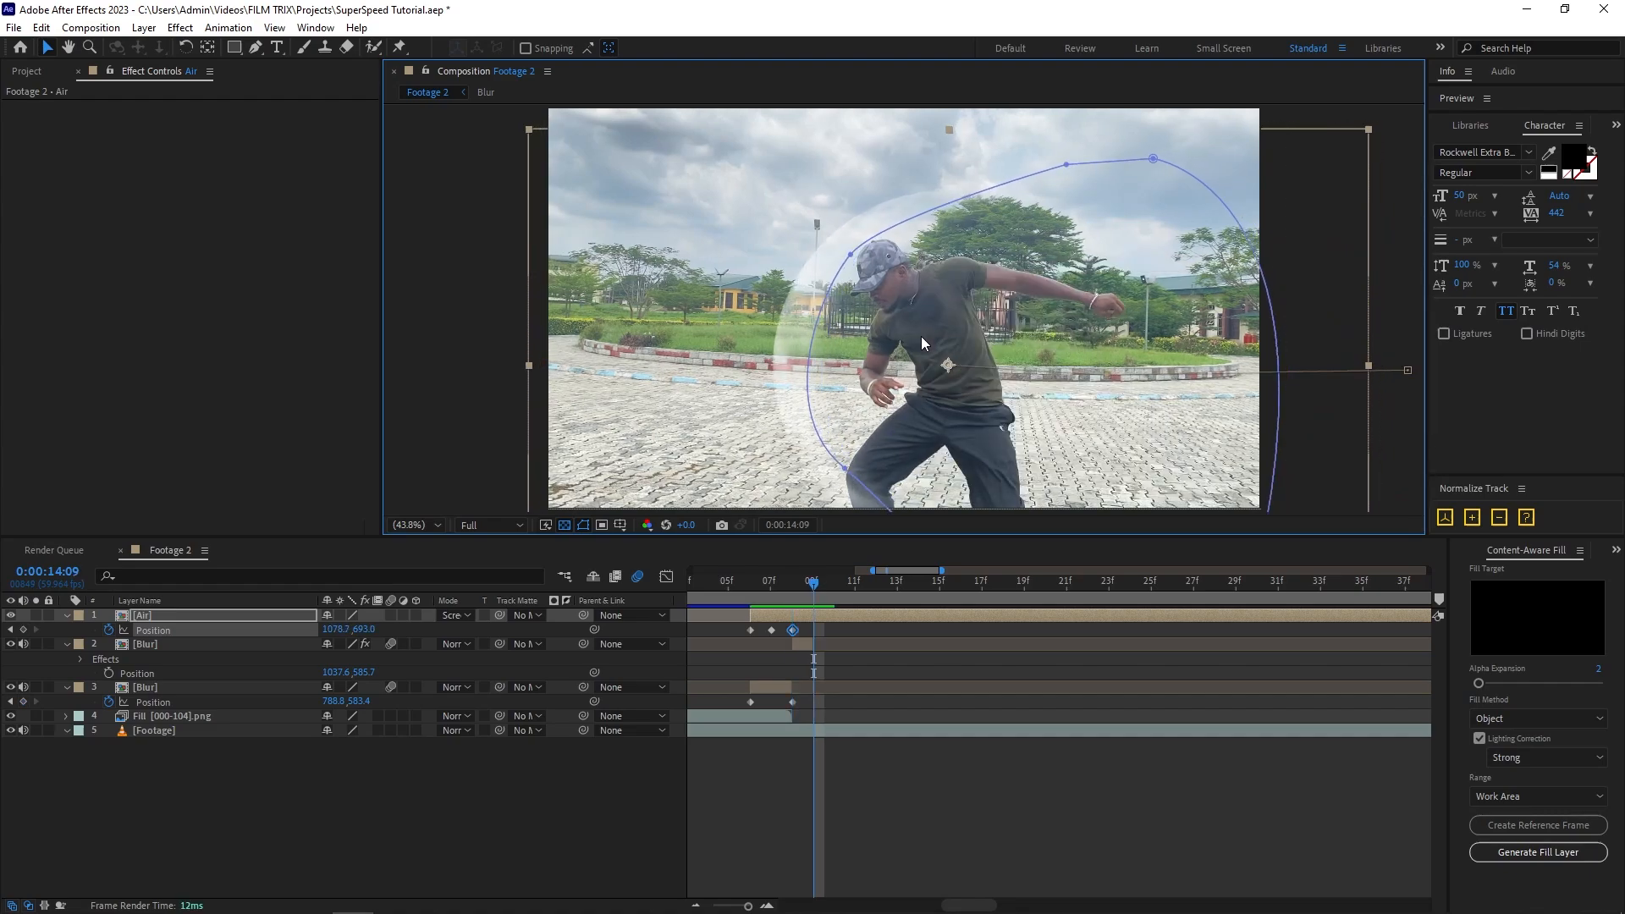
{"action": "key", "text": "Page_Down"}
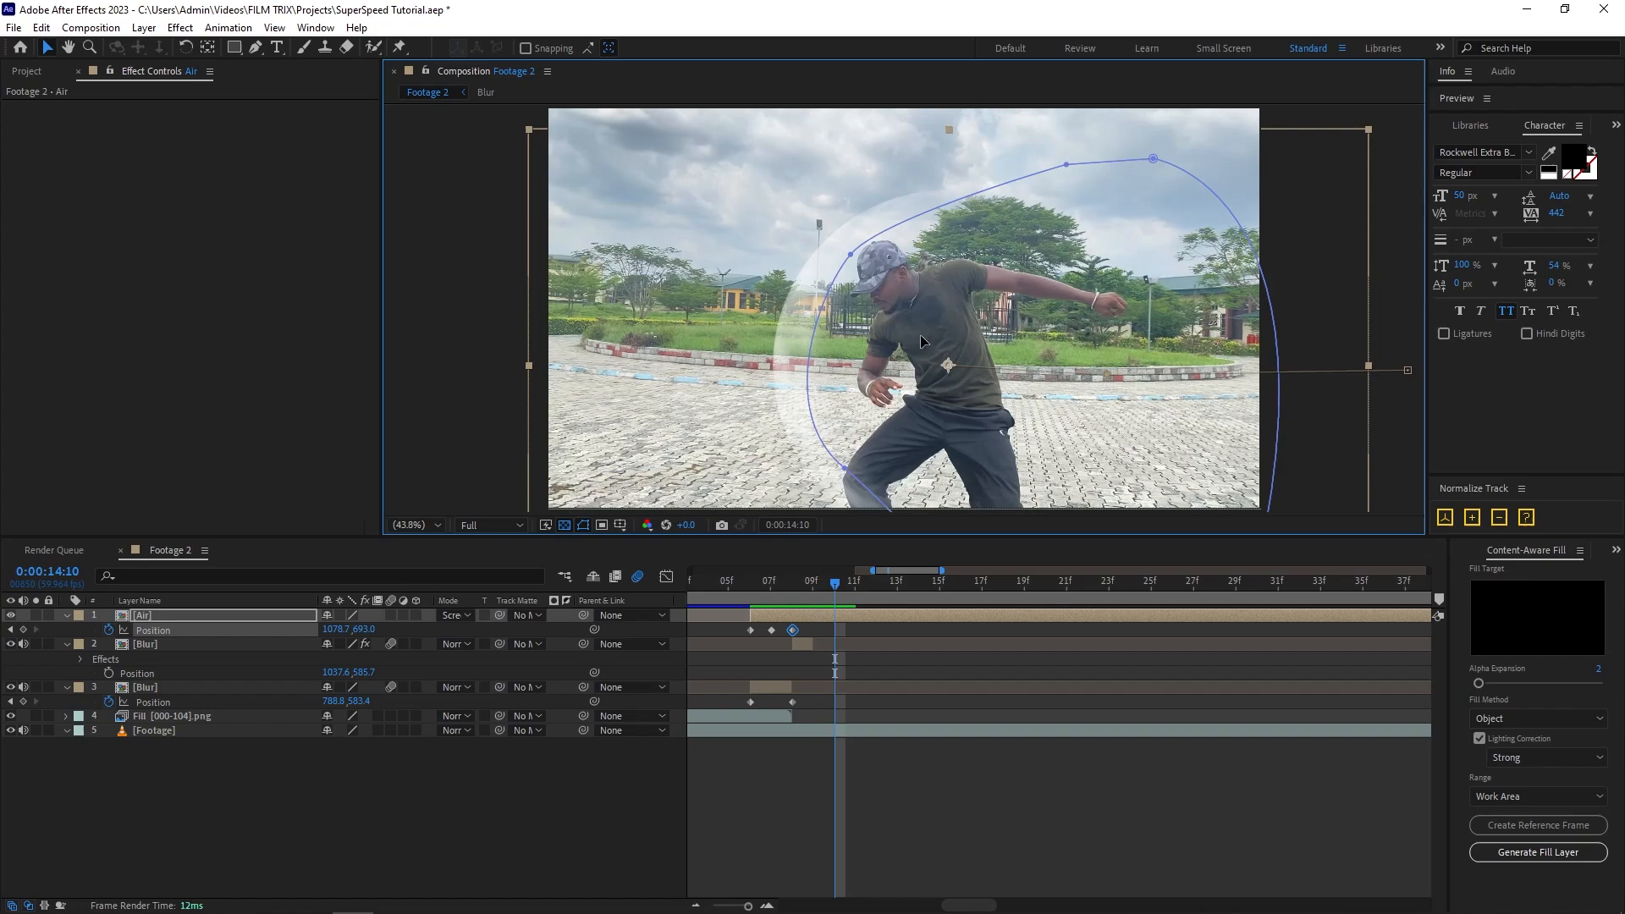
{"action": "left_click_drag", "start_coordinate": [921, 341], "coordinate": [492, 302]}
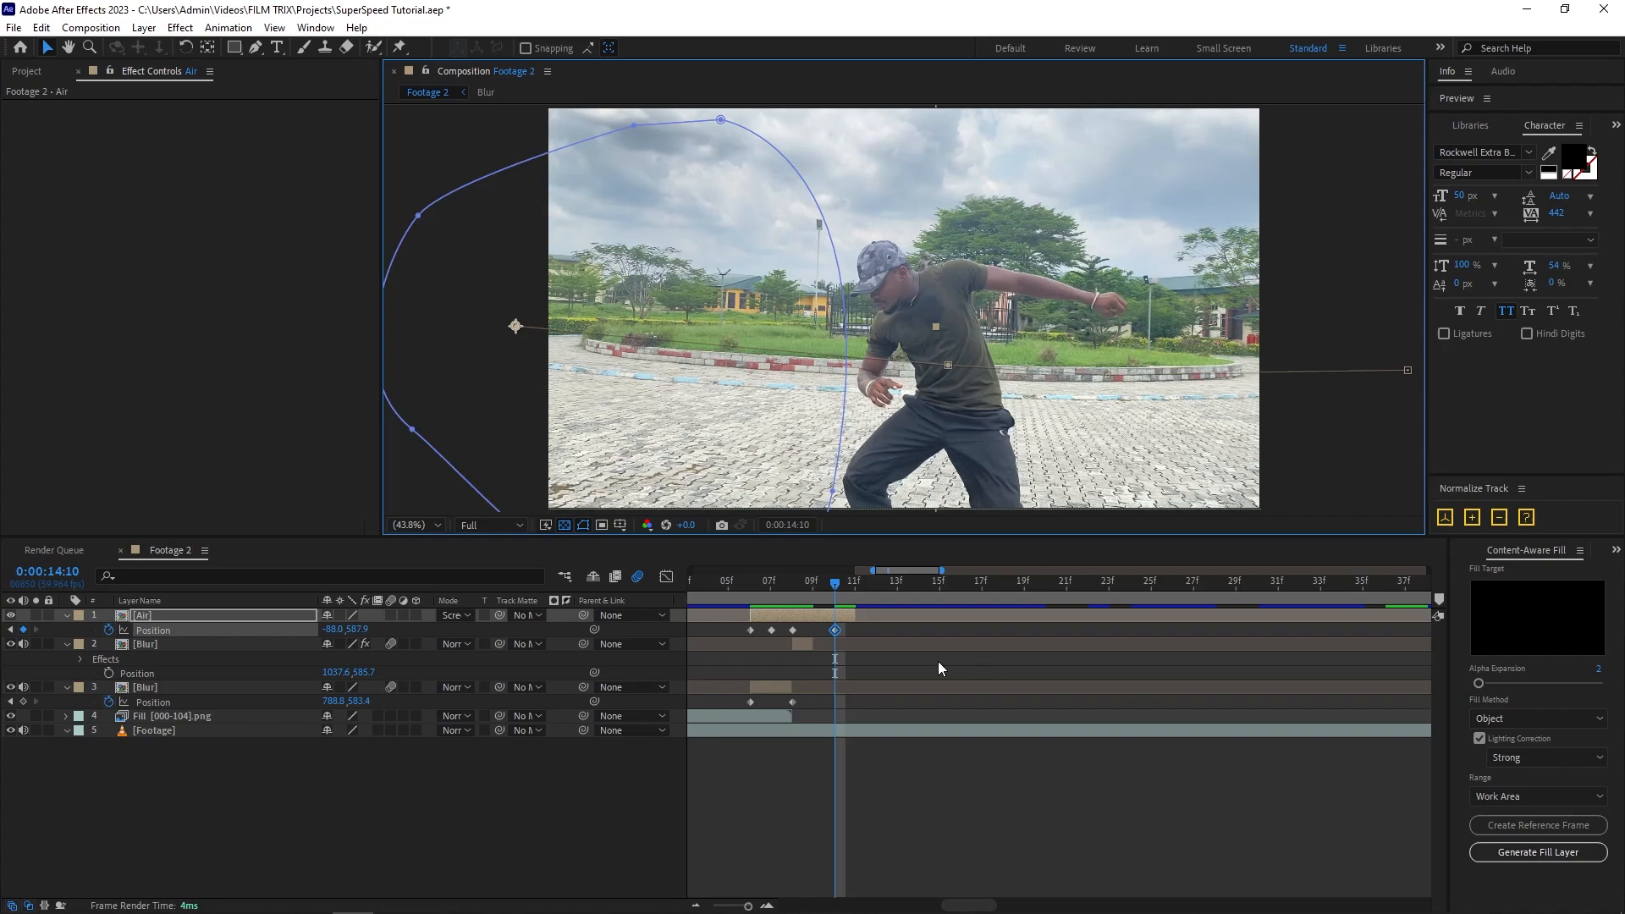
Keyframe the Air layer's scale at 118% on 0:00:14:08 and at 120% on 0:00:14:10.
{"action": "key", "text": "Page_Up"}
{"action": "key", "text": "Page_Up"}
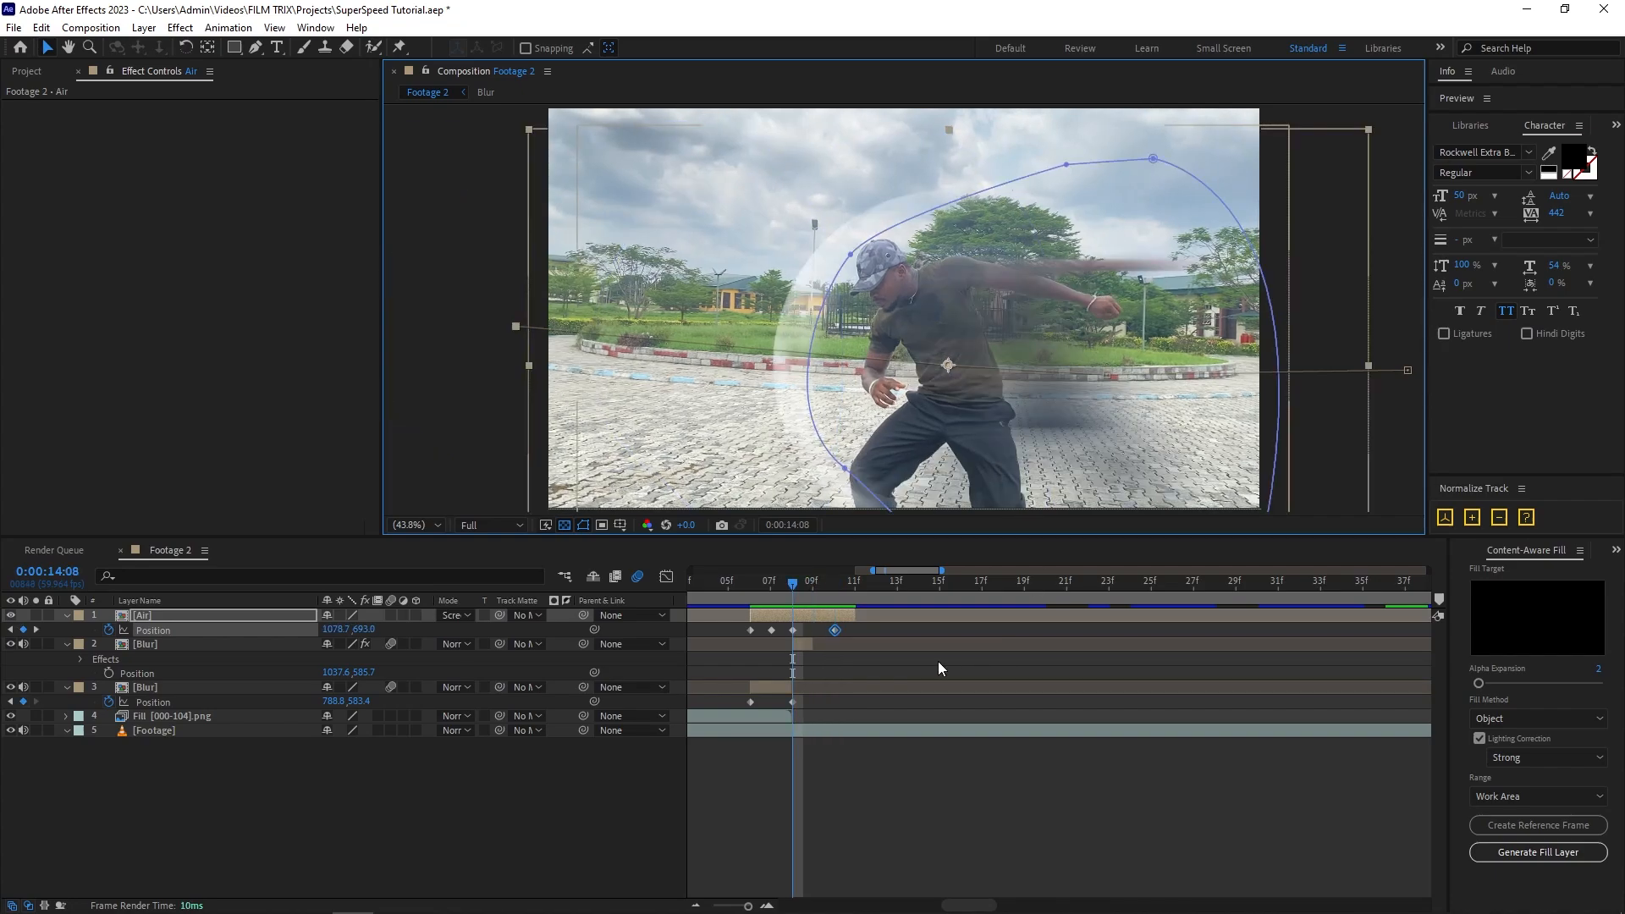
{"action": "key", "text": "s"}
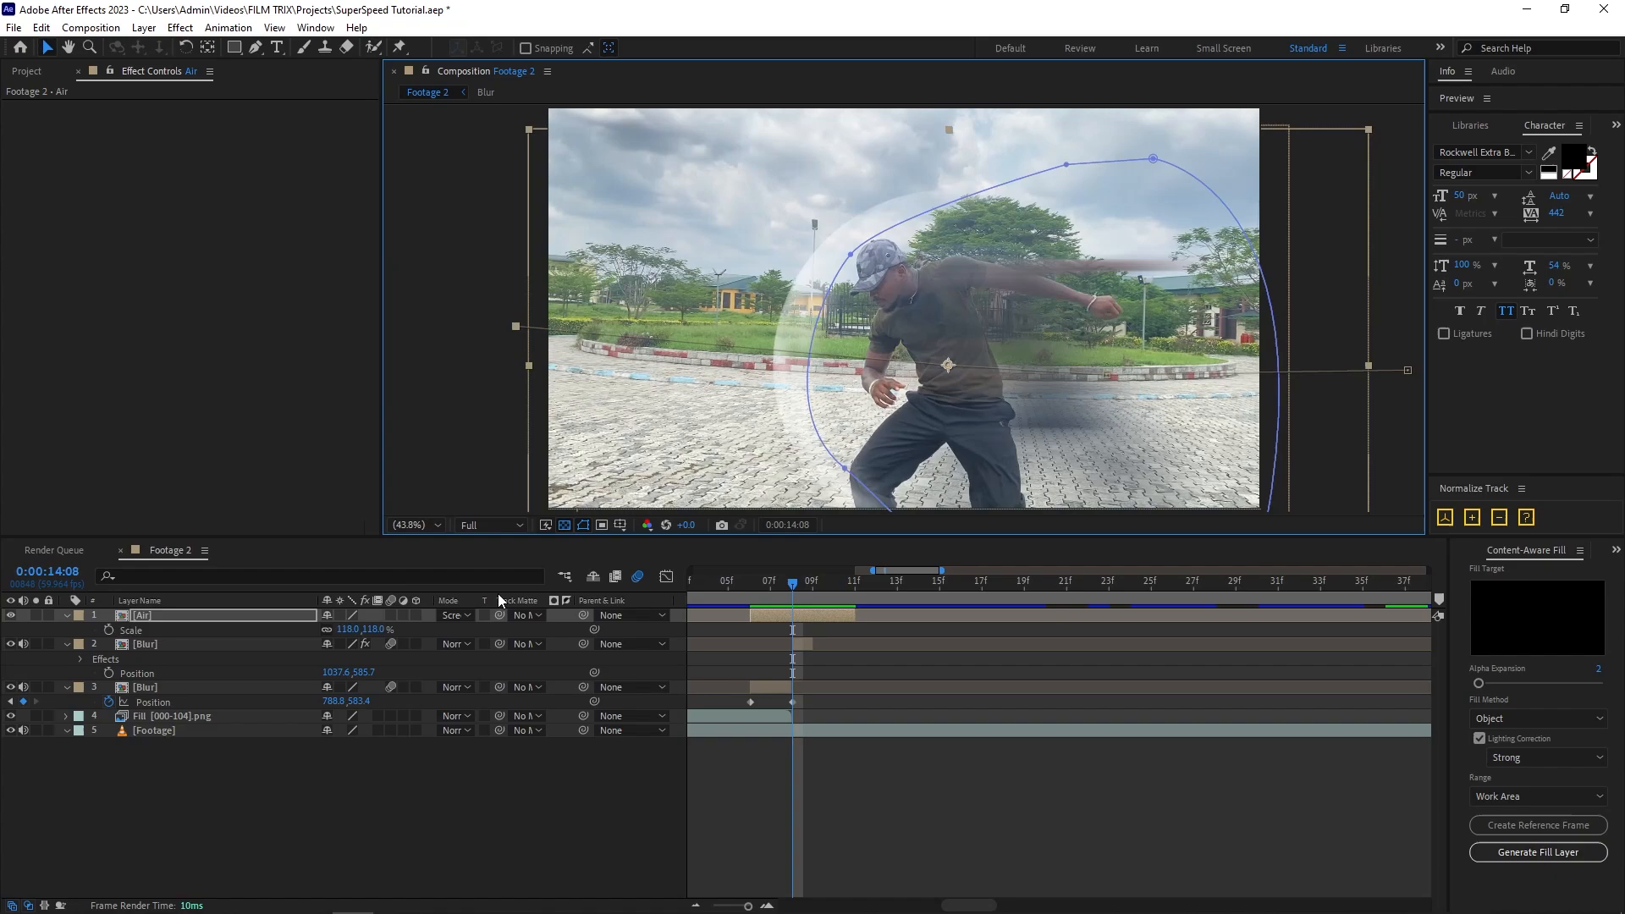
{"action": "left_click", "coordinate": [109, 630]}
{"action": "key", "text": "Page_Down"}
{"action": "key", "text": "Page_Down"}
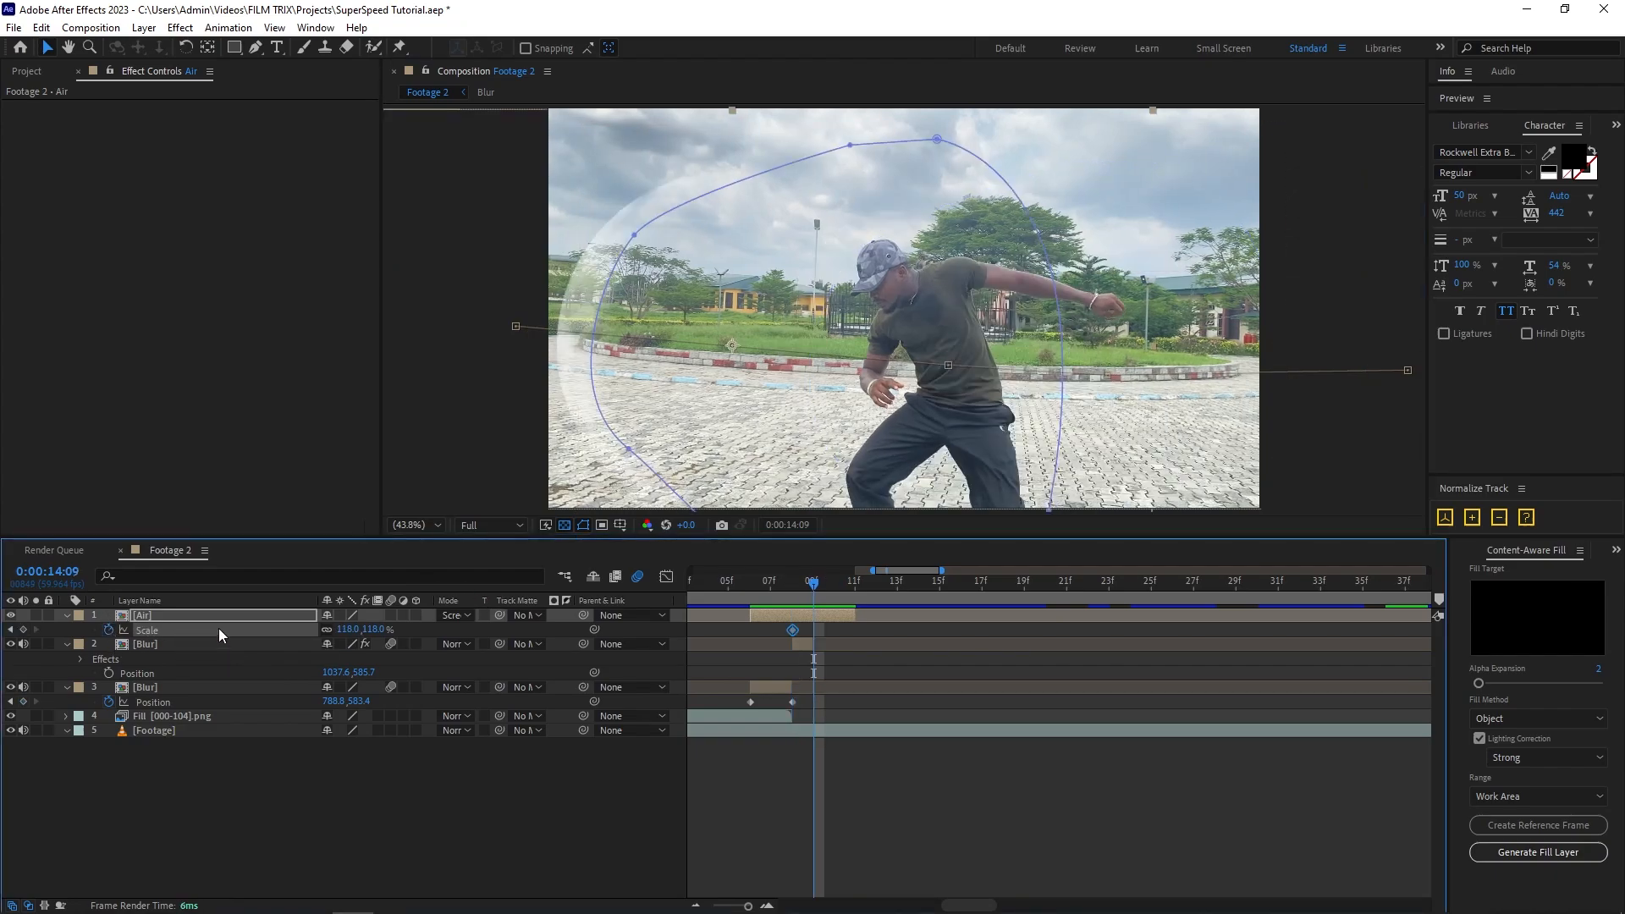
{"action": "mouse_move", "coordinate": [349, 629]}
{"action": "left_mouse_down"}
{"action": "mouse_move", "coordinate": [366, 632]}
{"action": "mouse_move", "coordinate": [351, 634]}
{"action": "left_mouse_up"}
{"action": "left_click", "coordinate": [351, 634]}
{"action": "type", "text": "120"}
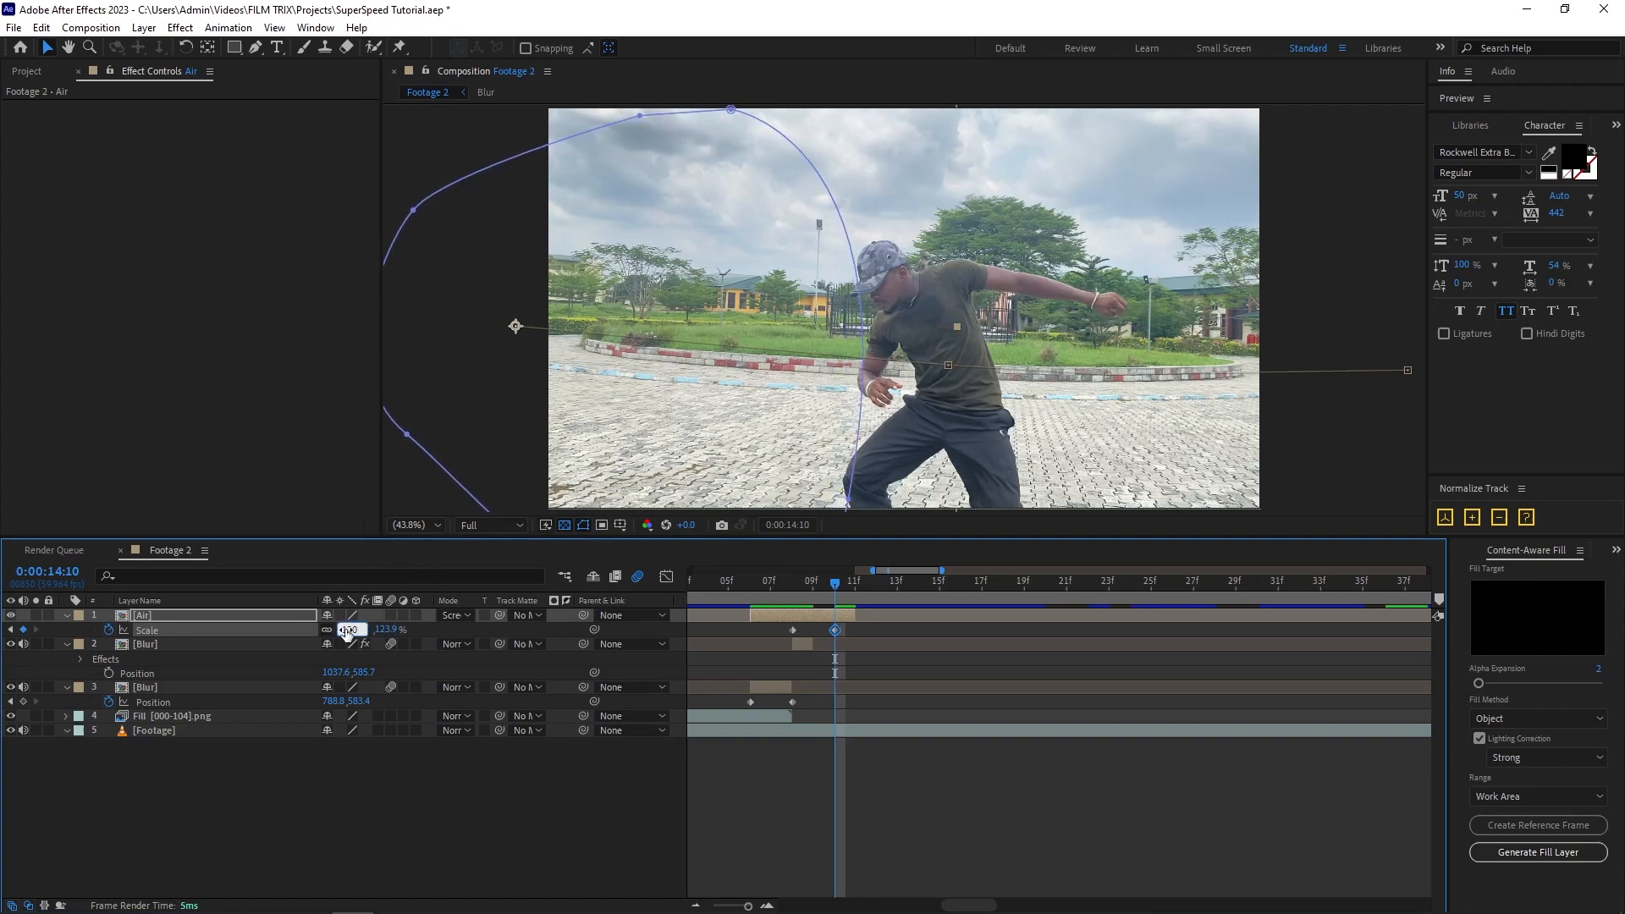
{"action": "key", "text": "Return"}
Preview the shockwave animation starting from about 0:00:13:39.
{"action": "left_click", "coordinate": [758, 587]}
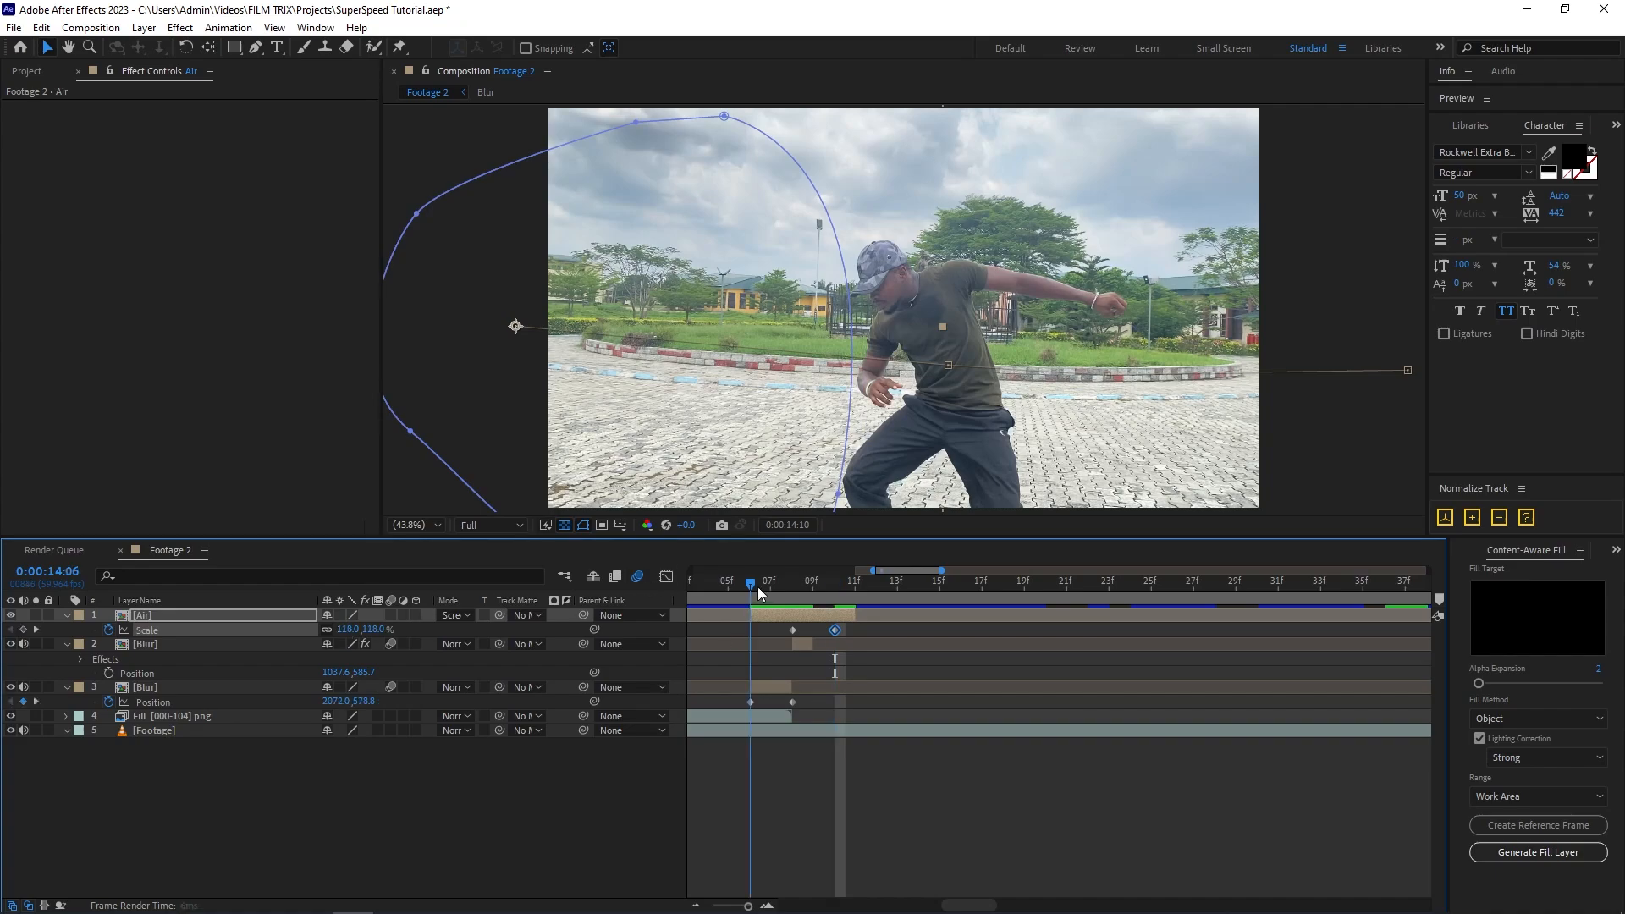
{"action": "key", "text": "minus"}
{"action": "key", "text": "minus"}
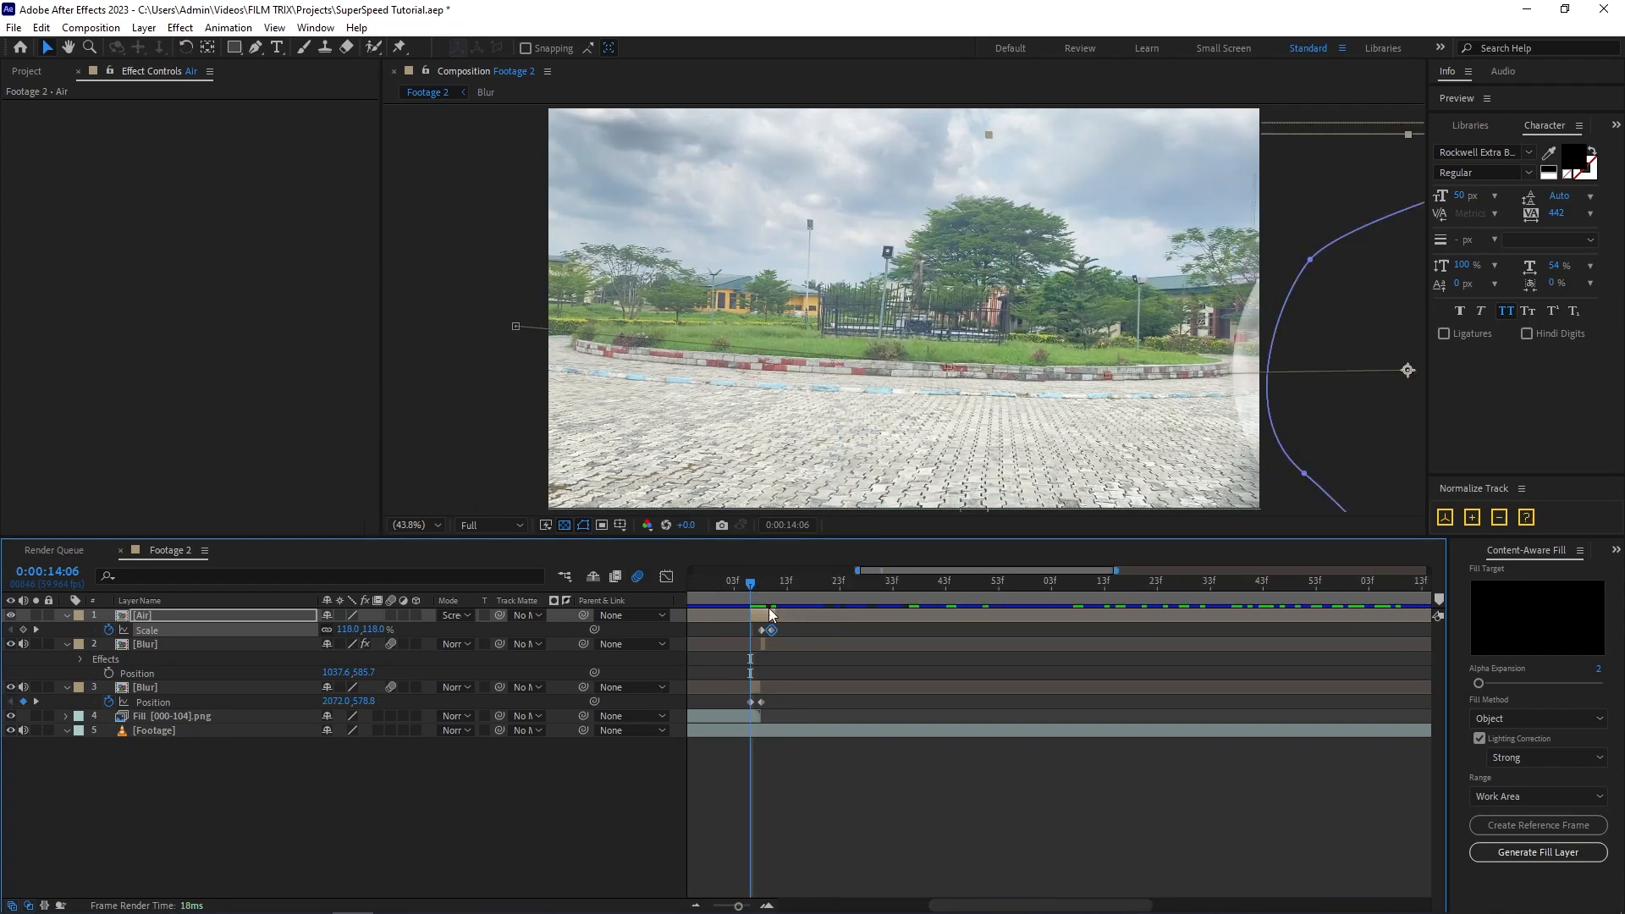
{"action": "left_click", "coordinate": [728, 584]}
{"action": "left_click_drag", "start_coordinate": [728, 590], "coordinate": [689, 576]}
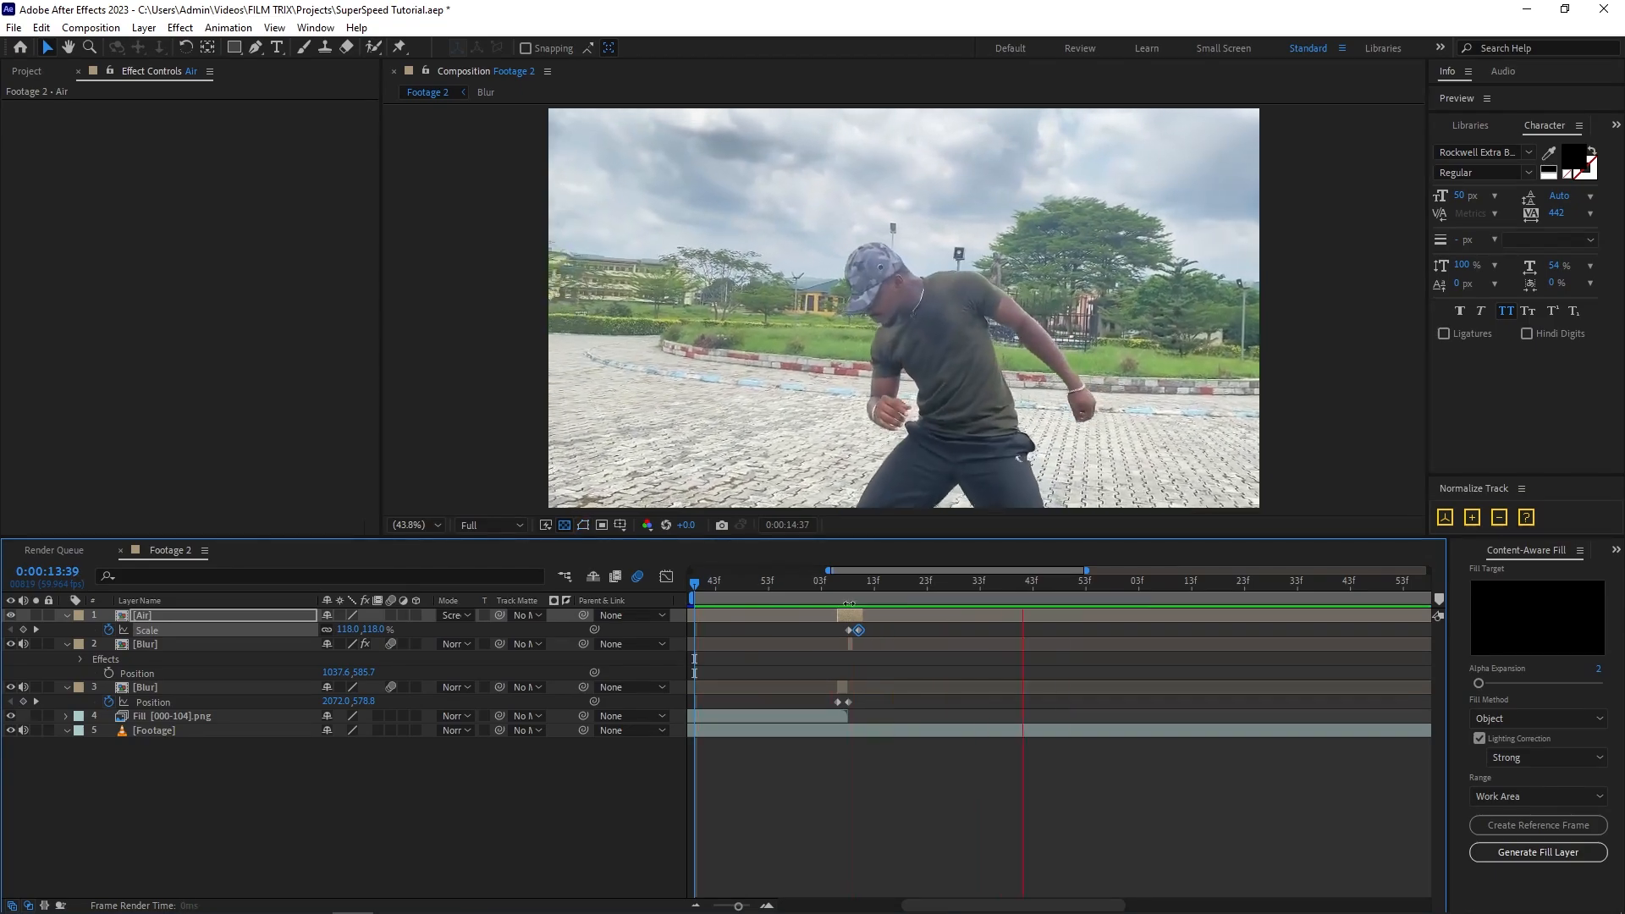
At 0:00:14:08, turn off the Air layer's motion blur and set its mask feather to 117 pixels.
{"action": "left_click_drag", "start_coordinate": [840, 587], "coordinate": [845, 596]}
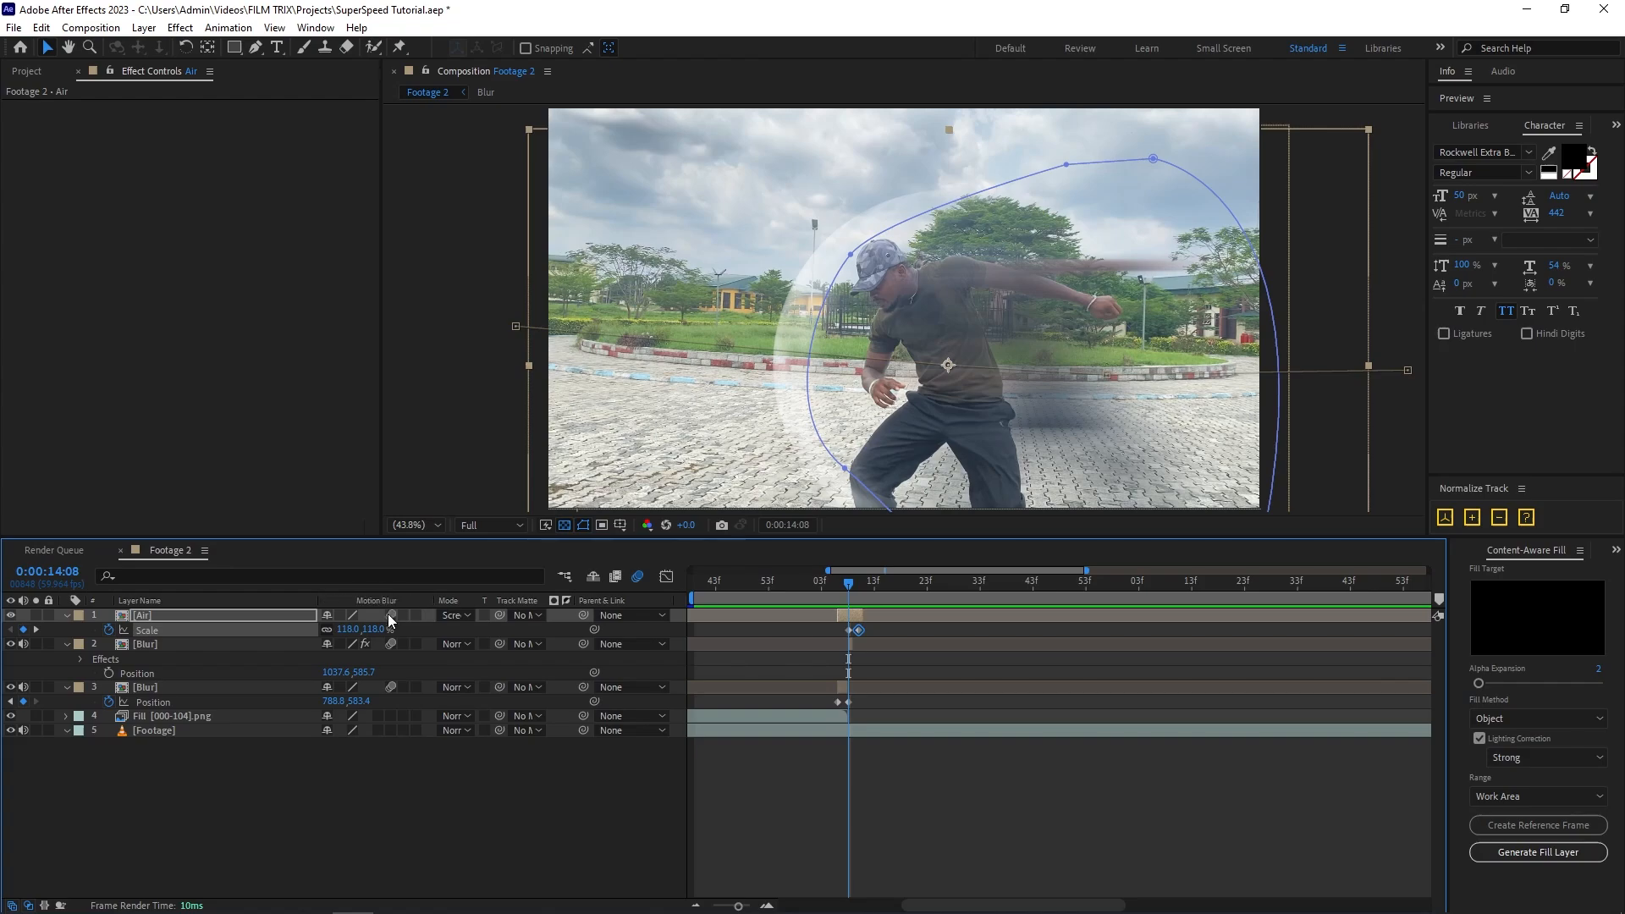
{"action": "left_click", "coordinate": [390, 614]}
{"action": "key", "text": "f"}
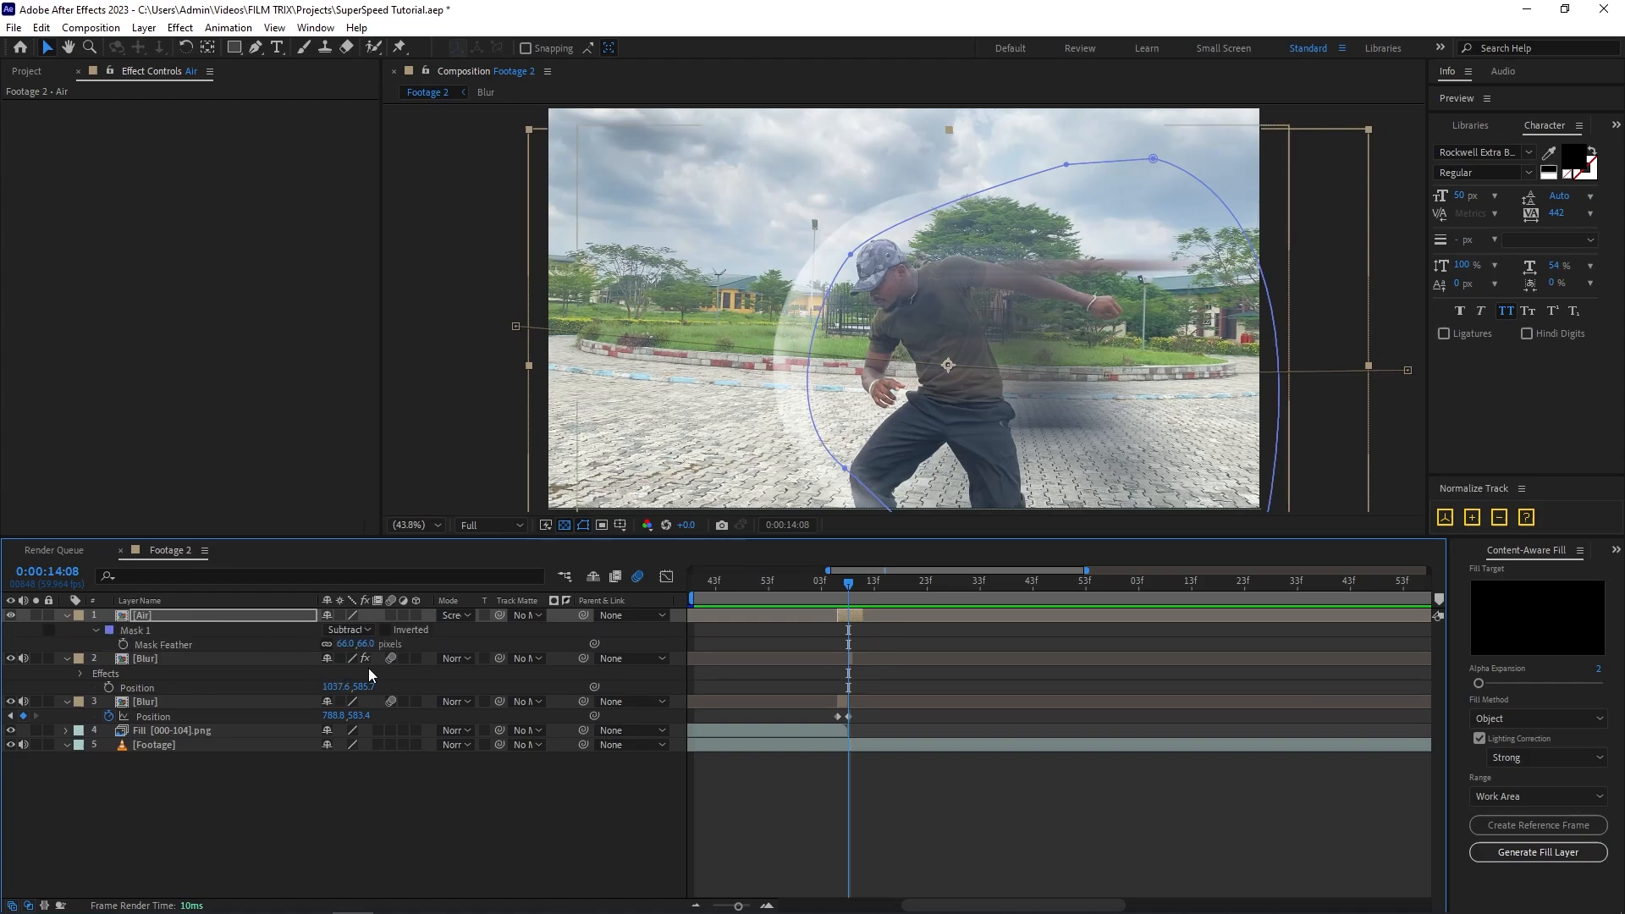
{"action": "left_click_drag", "start_coordinate": [344, 650], "coordinate": [393, 657]}
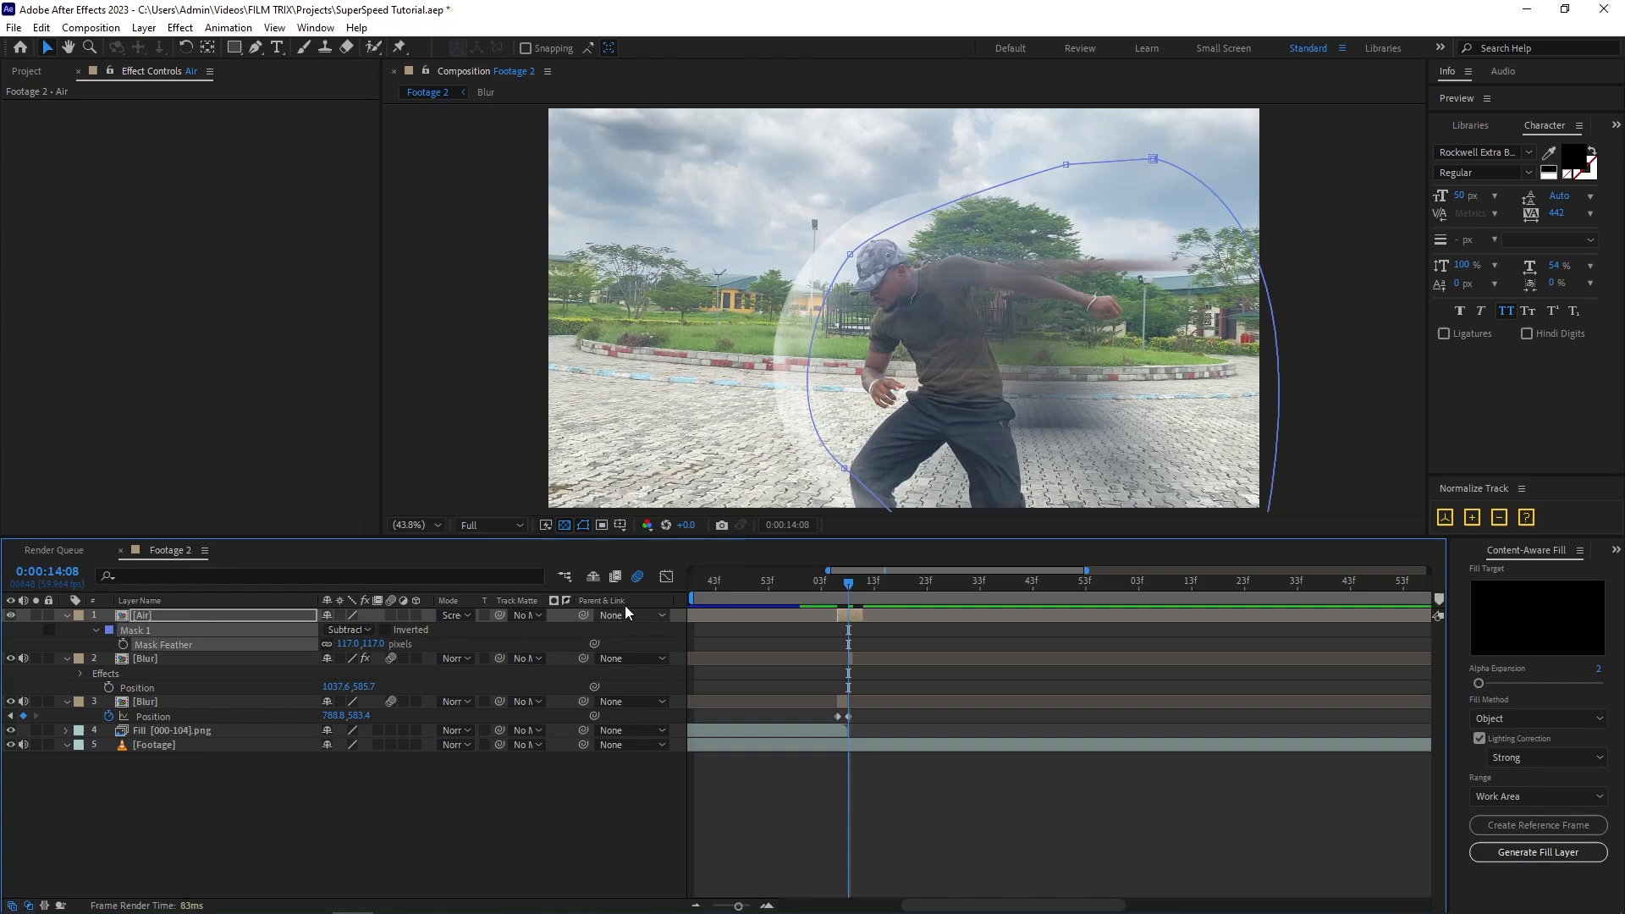
Apply Fast Box Blur to the Air layer with a blur radius of 5.
{"action": "key", "text": "ctrl+space"}
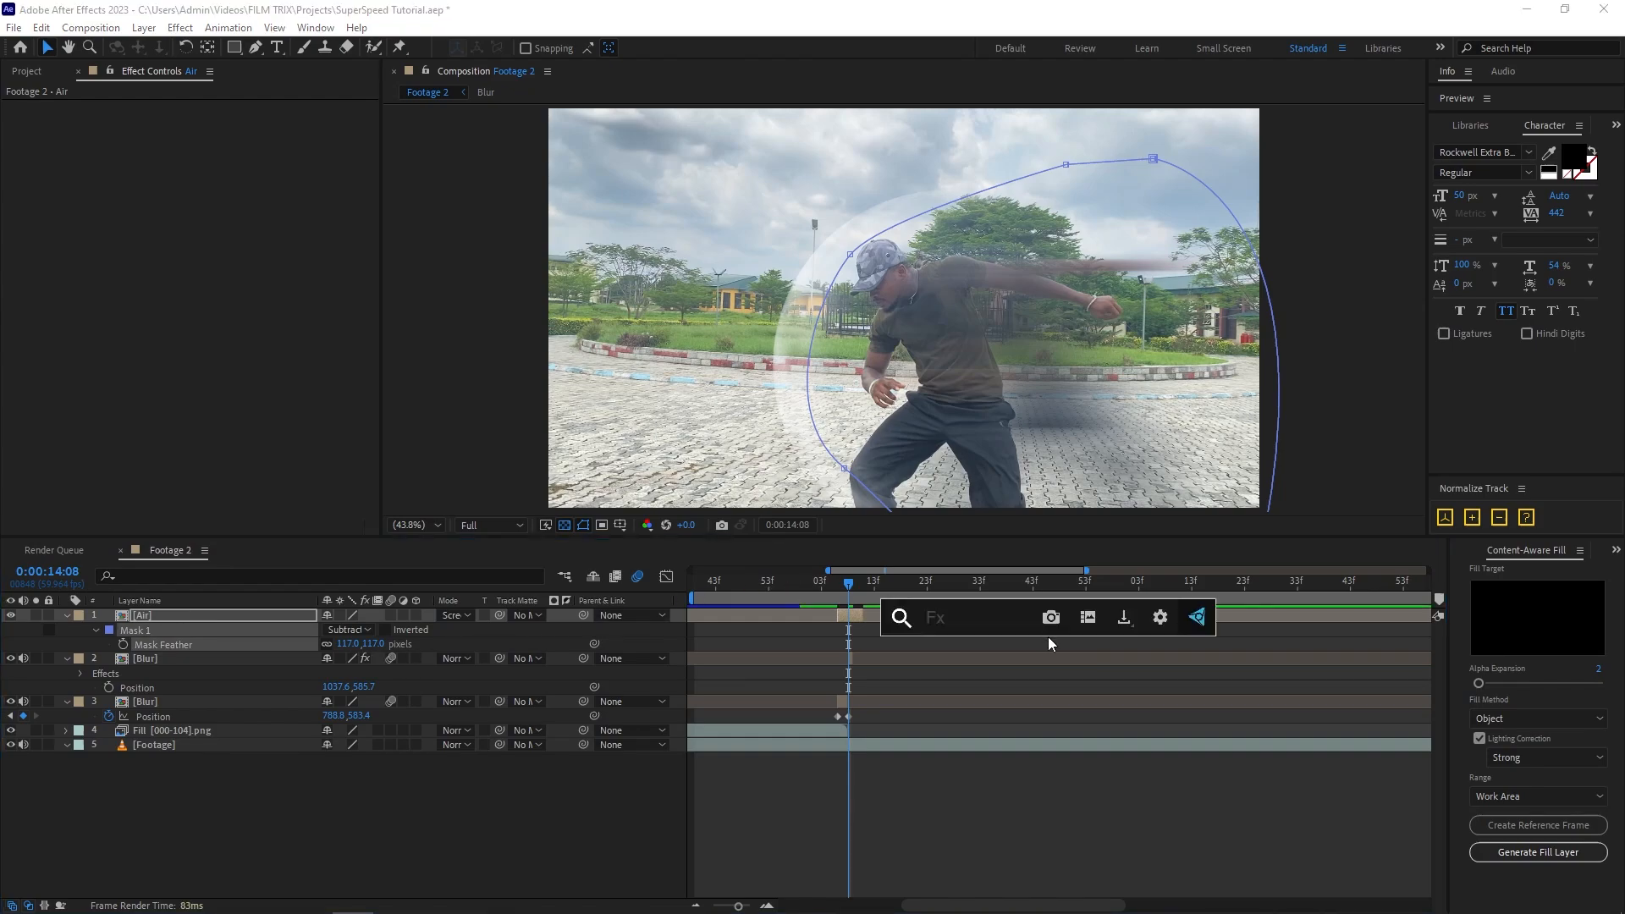
{"action": "type", "text": "fas"}
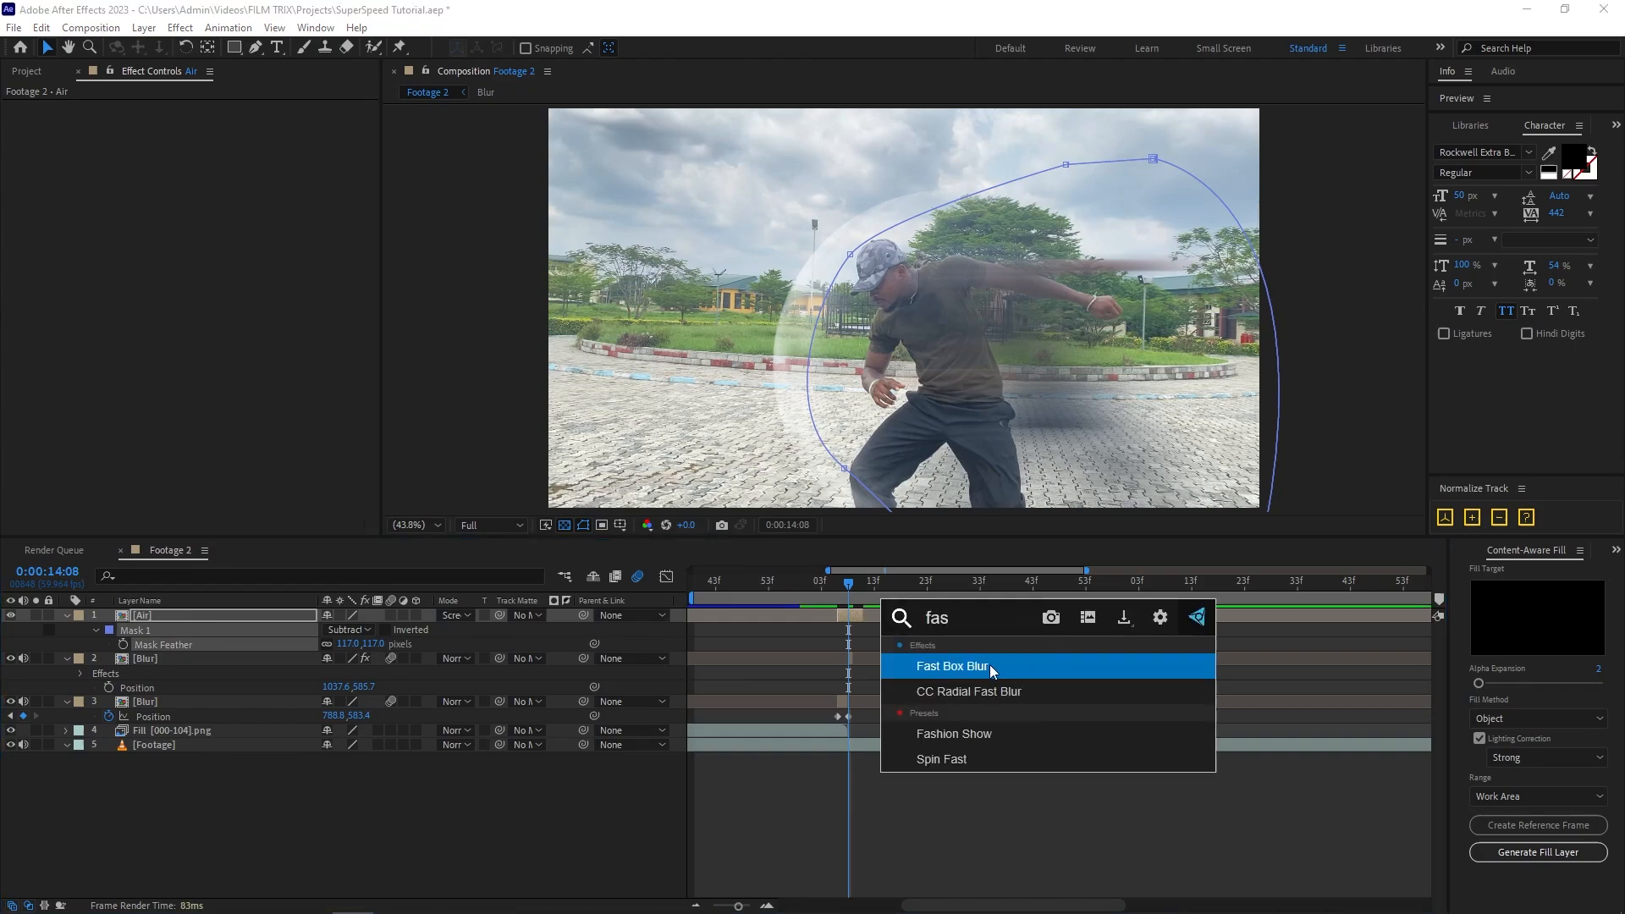
{"action": "left_click", "coordinate": [988, 663]}
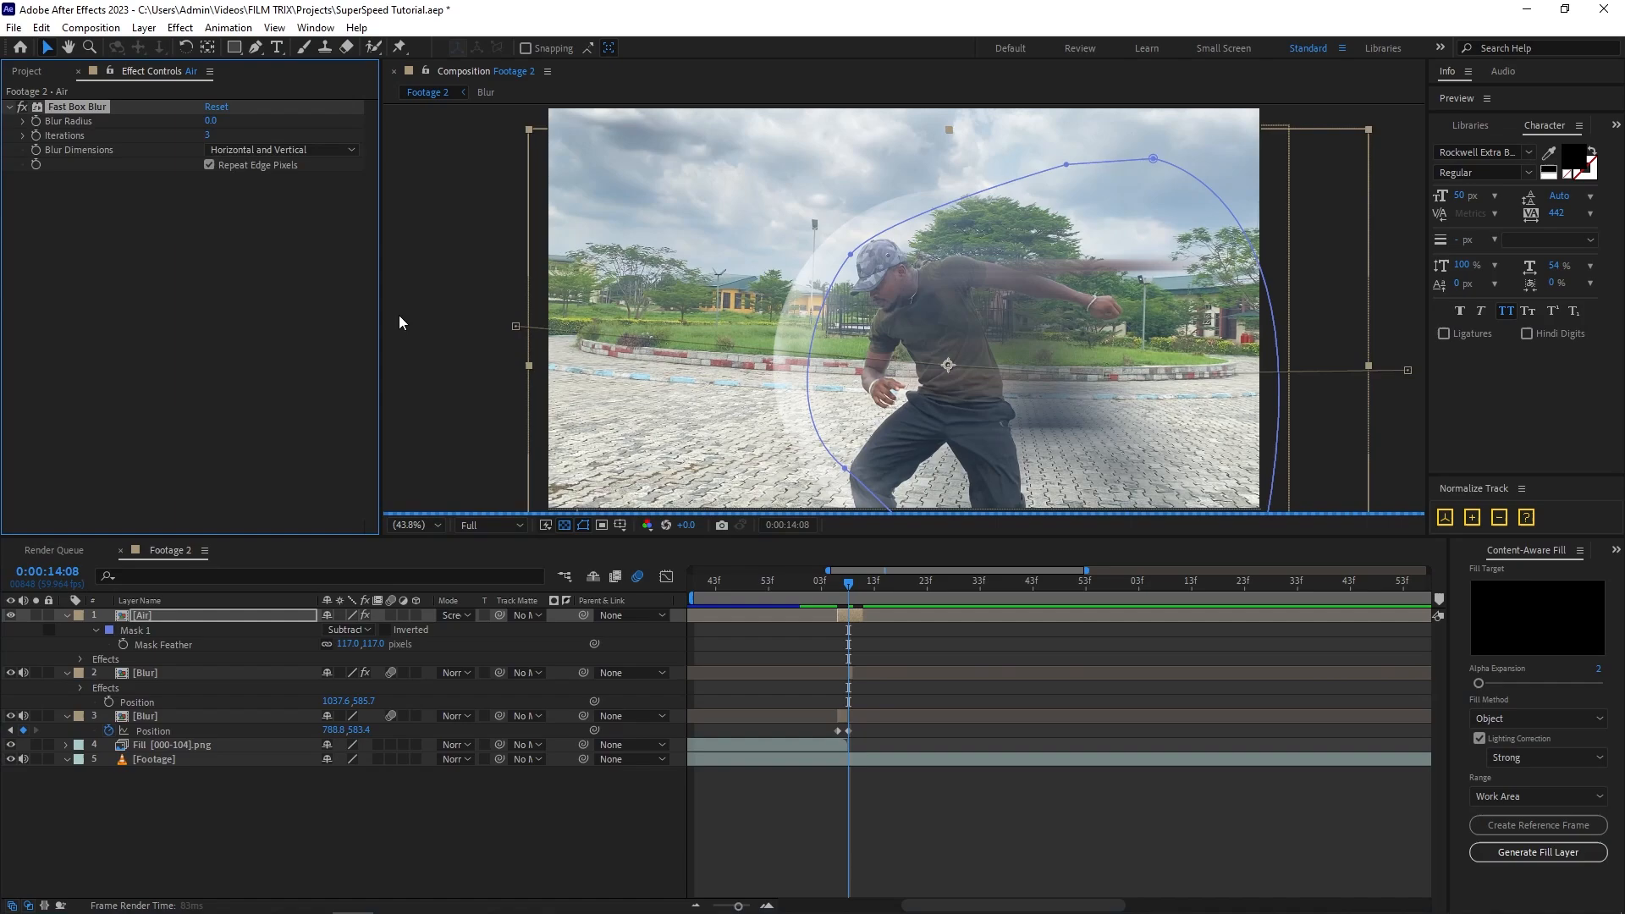
{"action": "left_click", "coordinate": [210, 120]}
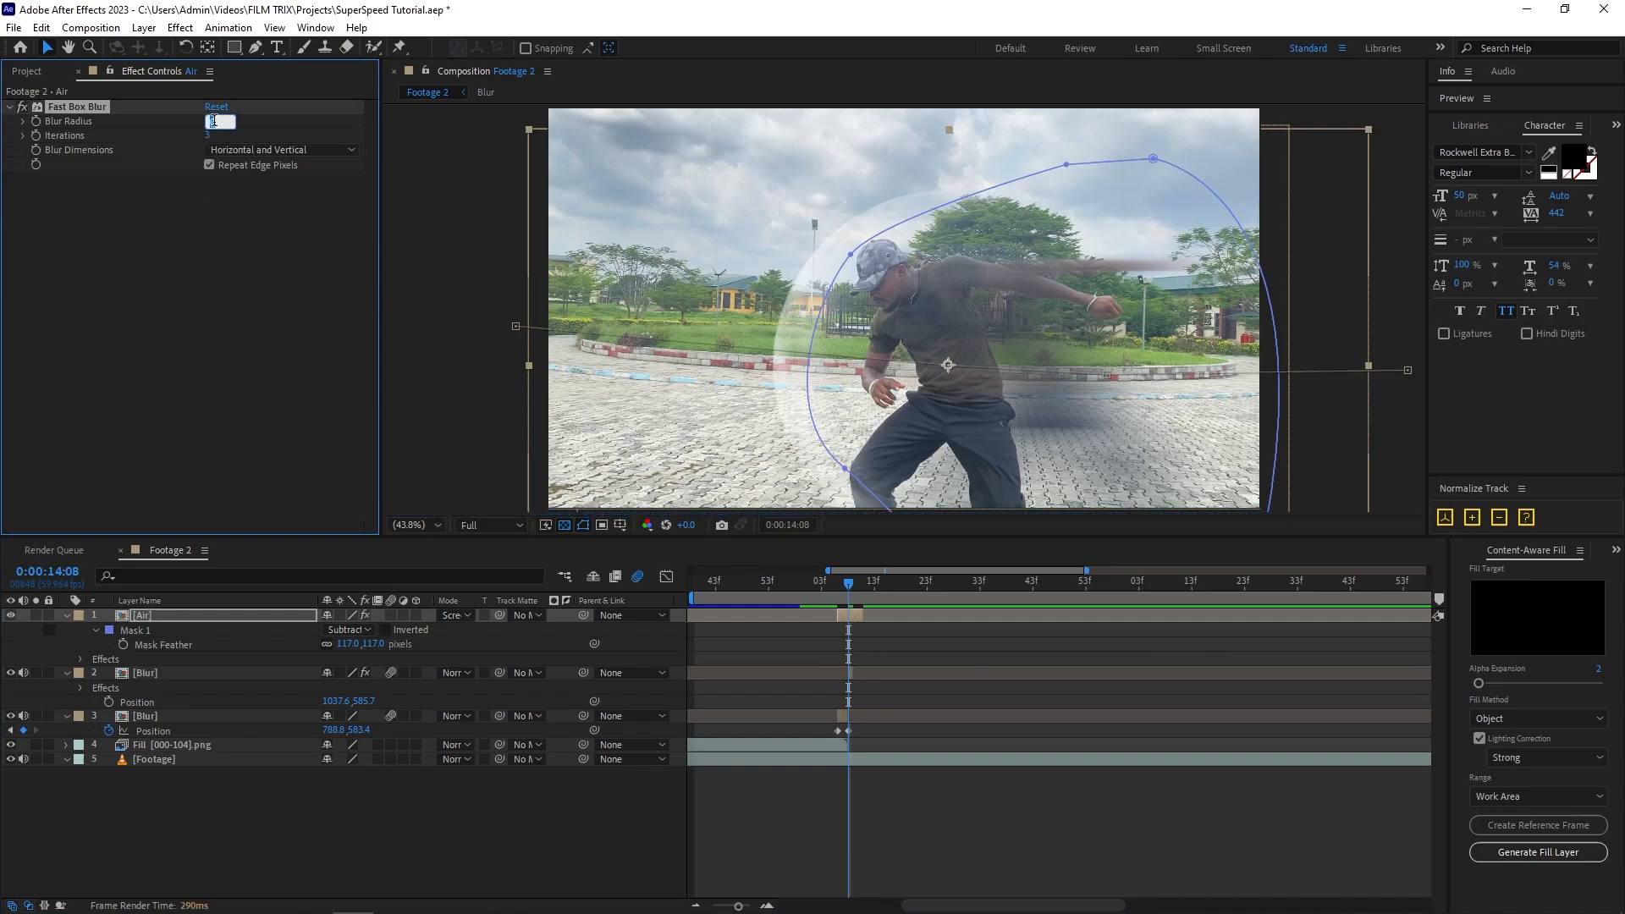
{"action": "type", "text": "50"}
{"action": "key", "text": "Return"}
{"action": "left_click", "coordinate": [899, 646]}
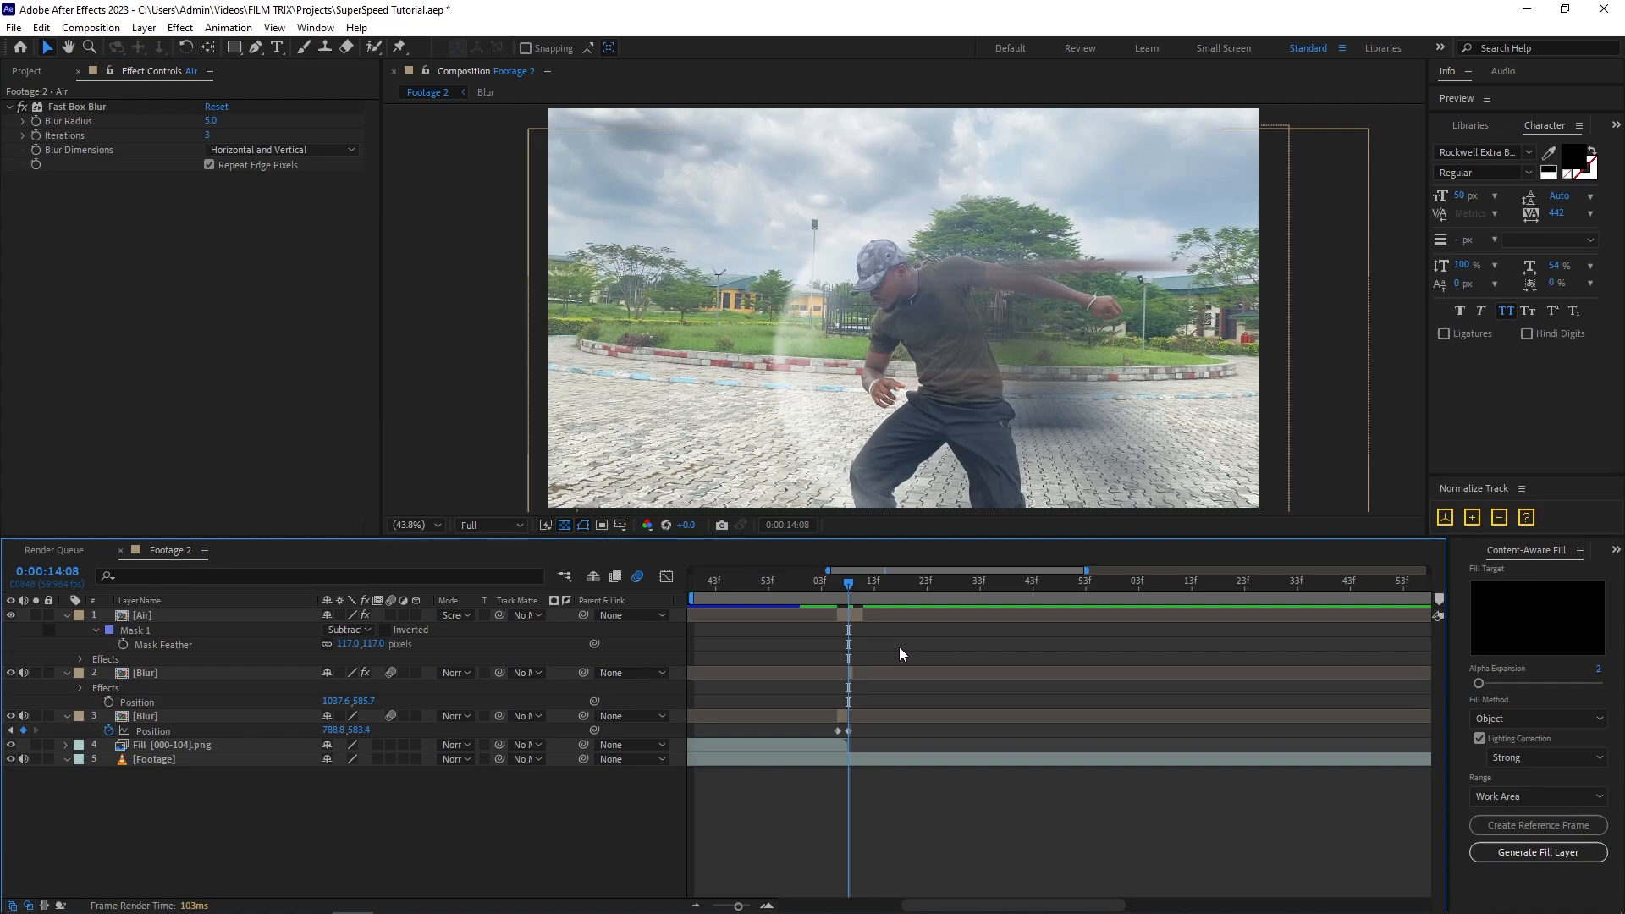
Start the work area at 0:00:13:55 and preview the blurred shockwave from there.
{"action": "left_click", "coordinate": [846, 618]}
{"action": "left_click_drag", "start_coordinate": [827, 584], "coordinate": [779, 578]}
{"action": "key", "text": "b"}
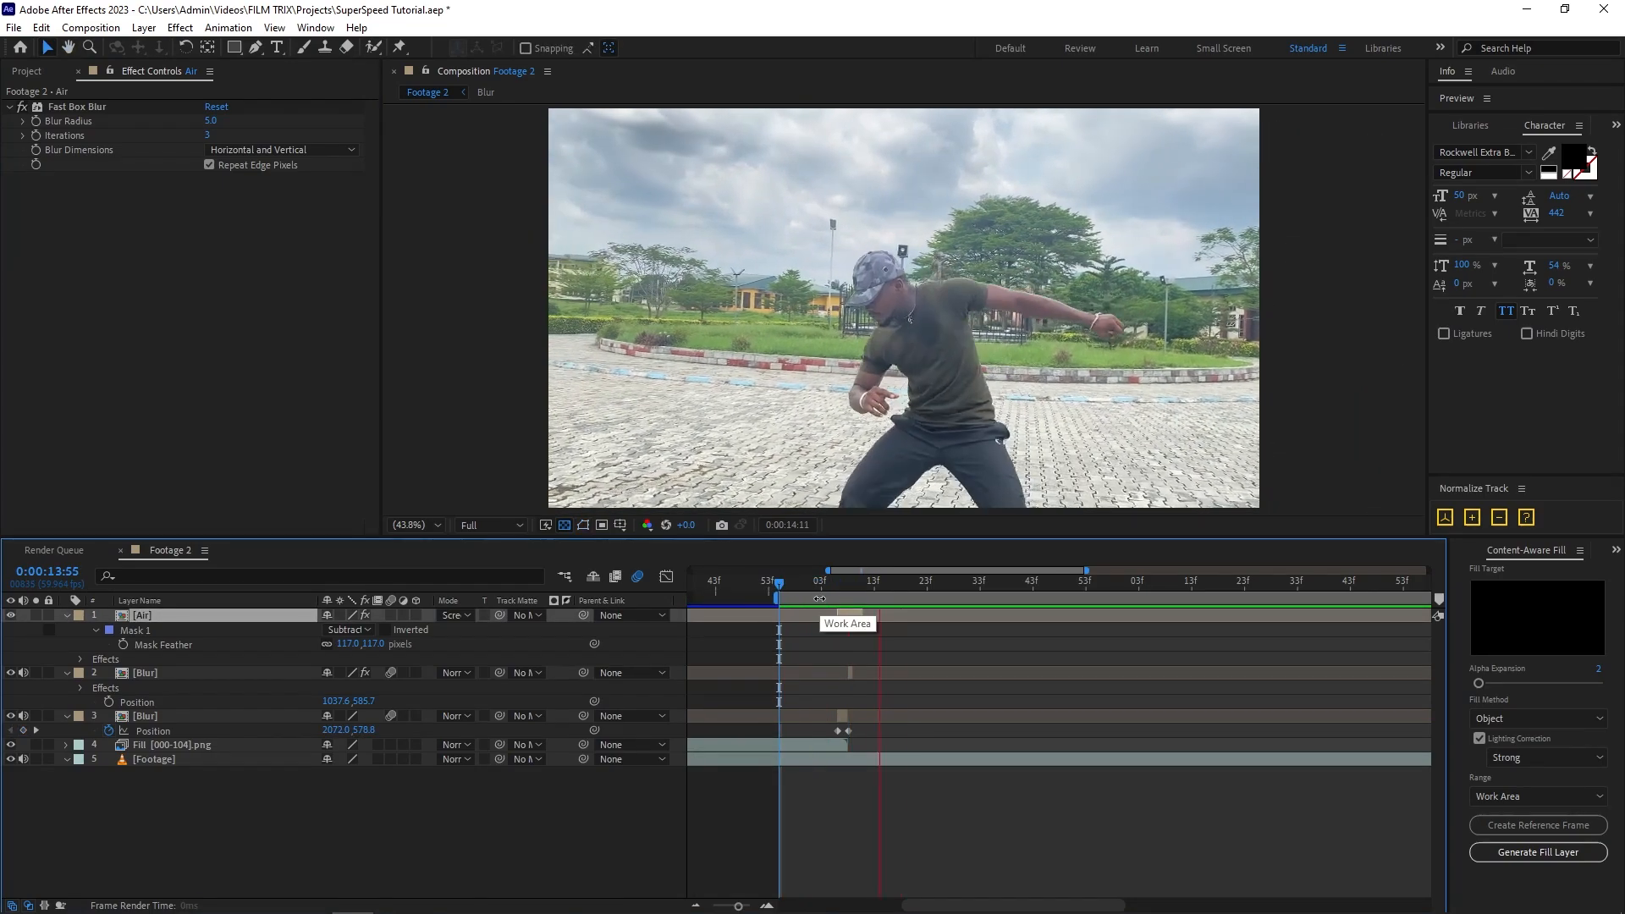
Set the Air layer's scale keyframe at 0:00:14:10 to 150%.
{"action": "left_click_drag", "start_coordinate": [826, 585], "coordinate": [848, 595]}
{"action": "key", "text": "u"}
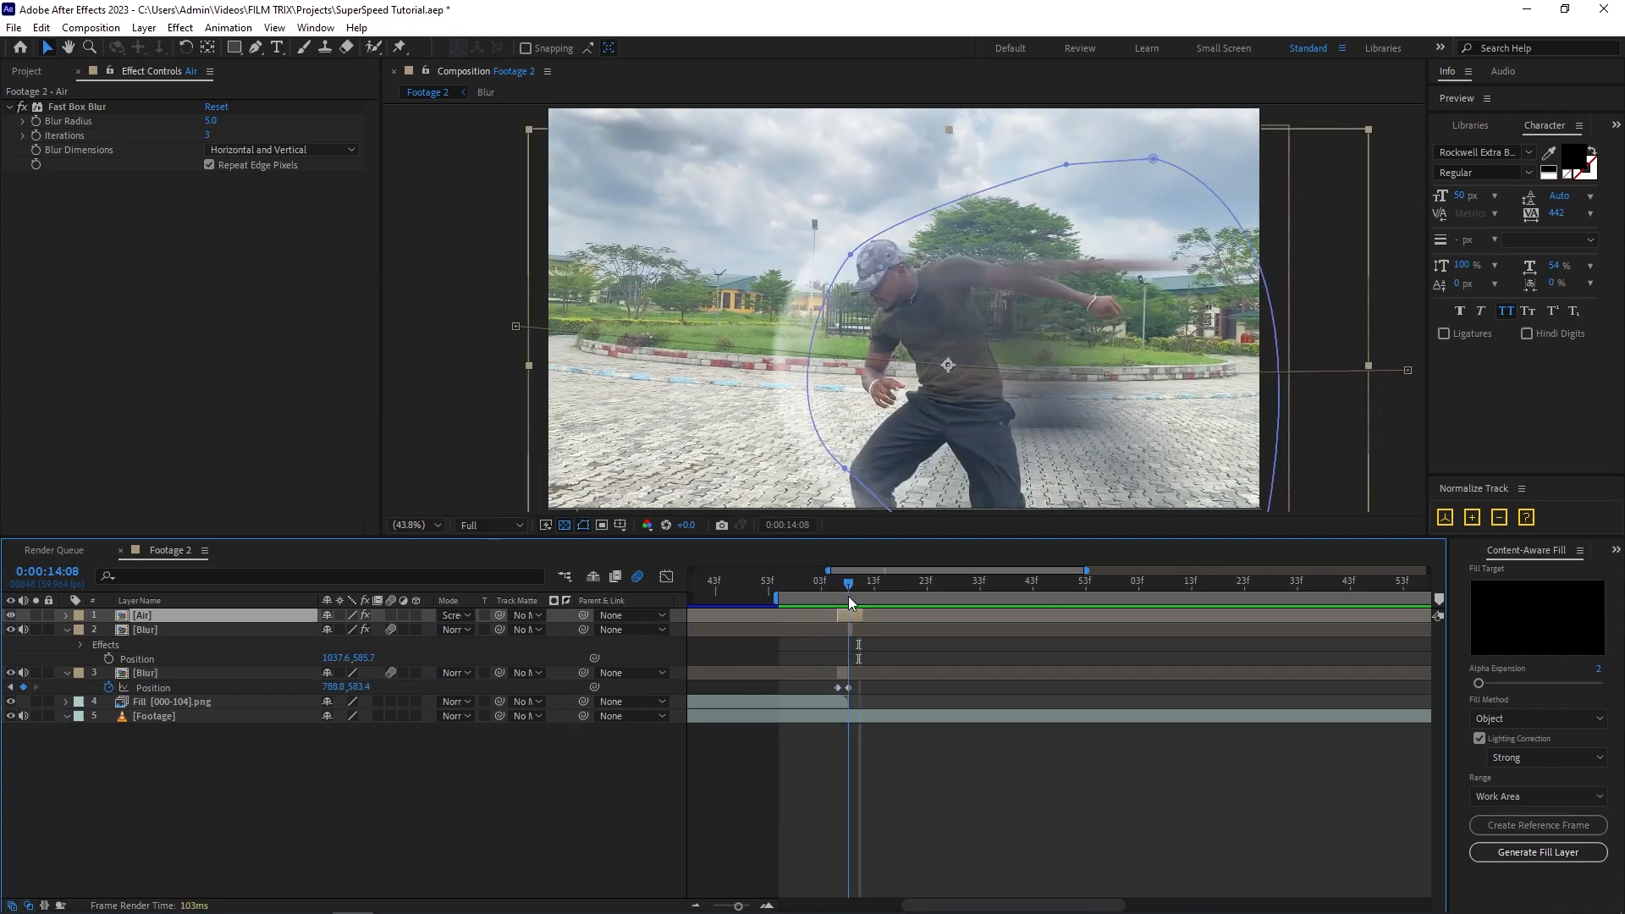
{"action": "key", "text": "u"}
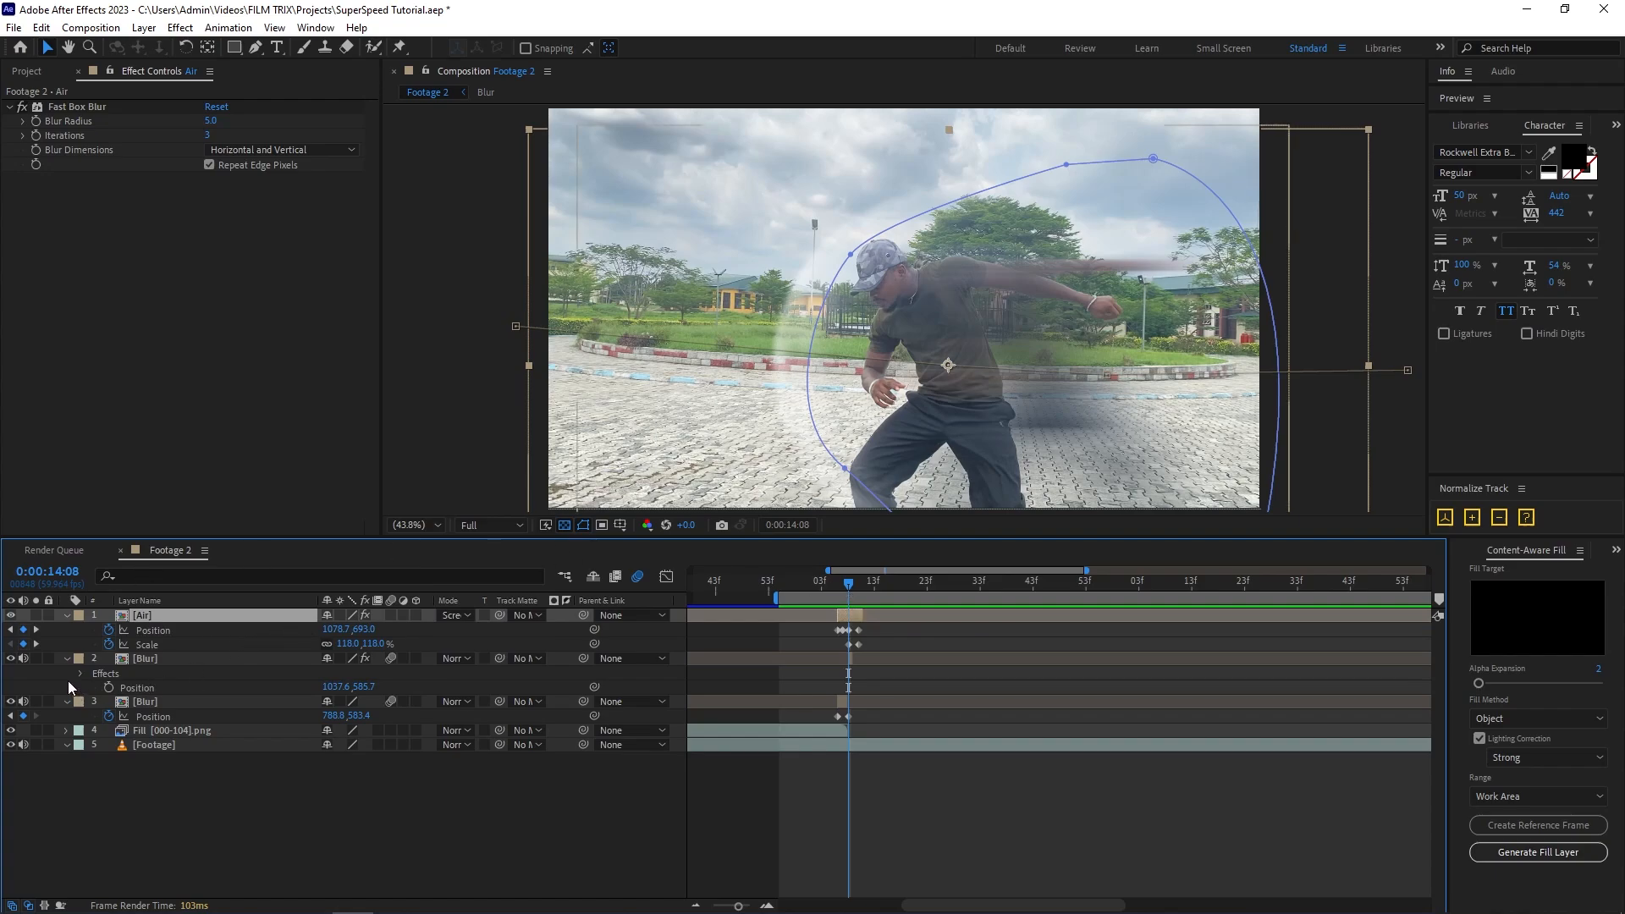
{"action": "left_click", "coordinate": [34, 645]}
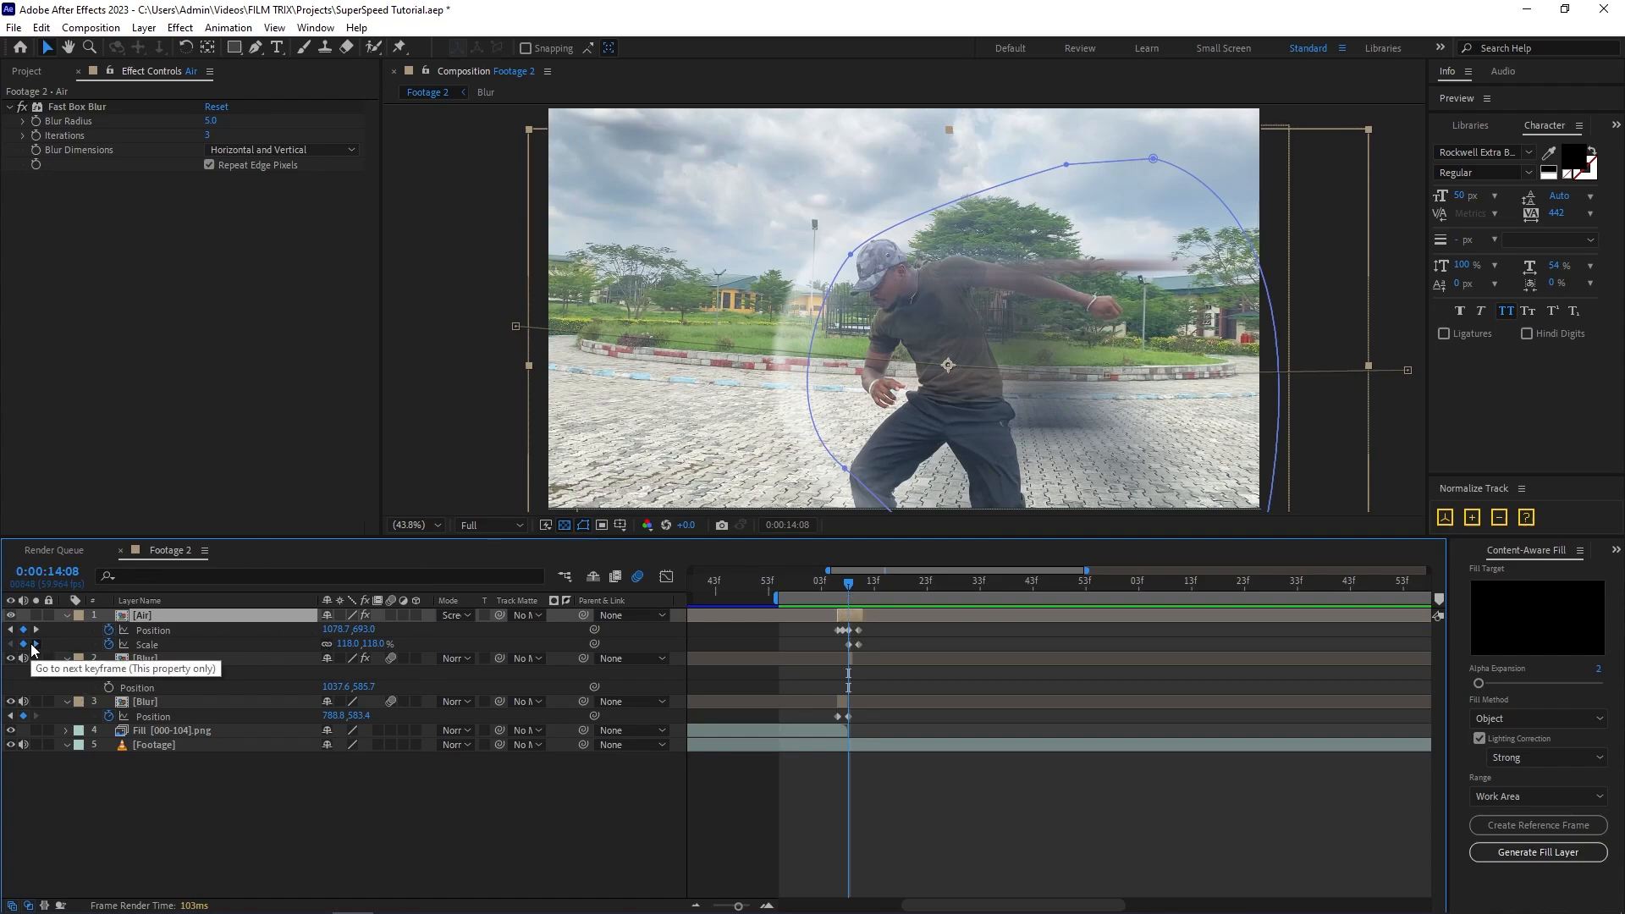
{"action": "left_click", "coordinate": [346, 643]}
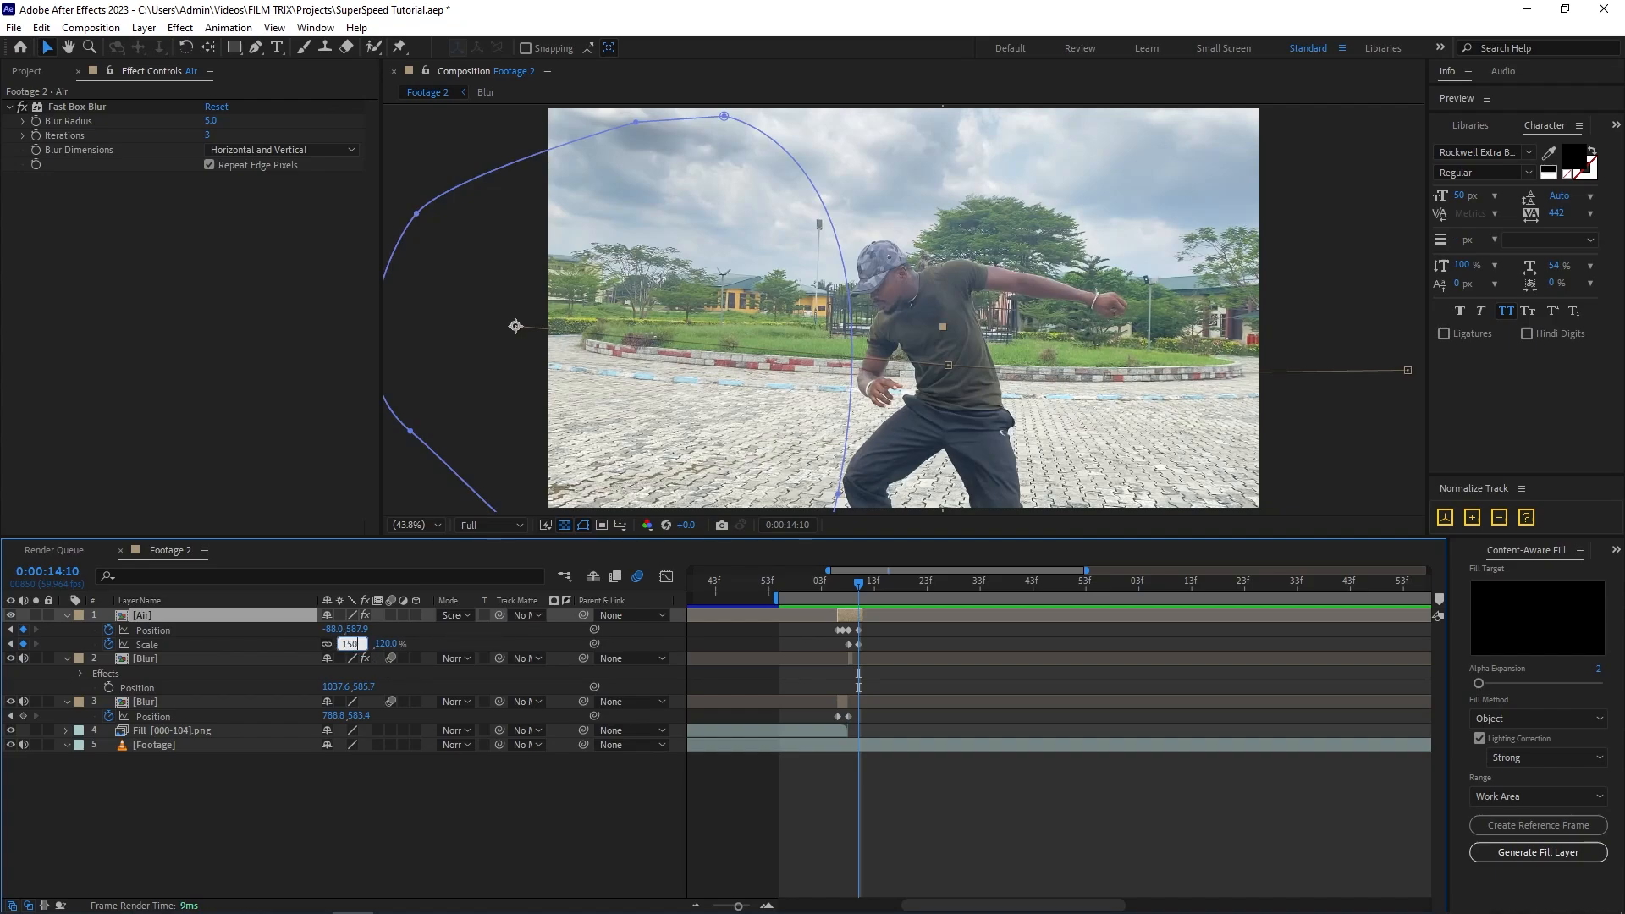
{"action": "key", "text": "Return"}
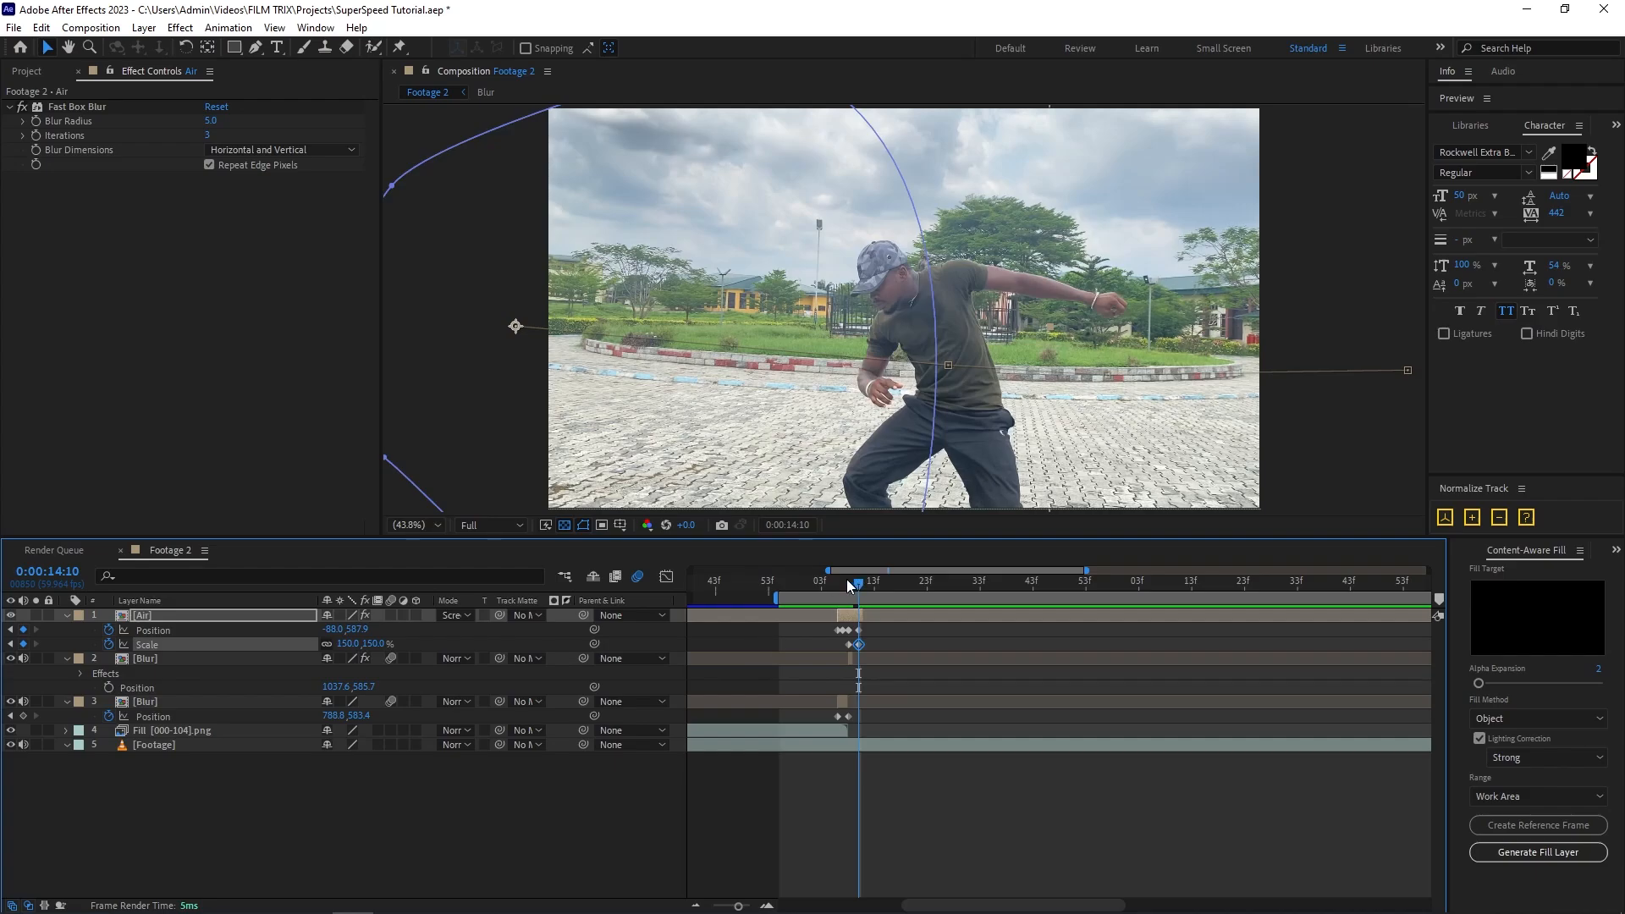
End the work area at 0:00:14:25 and preview the enlarging shockwave from 0:00:14:00.
{"action": "left_click_drag", "start_coordinate": [846, 578], "coordinate": [937, 591]}
{"action": "key", "text": "n"}
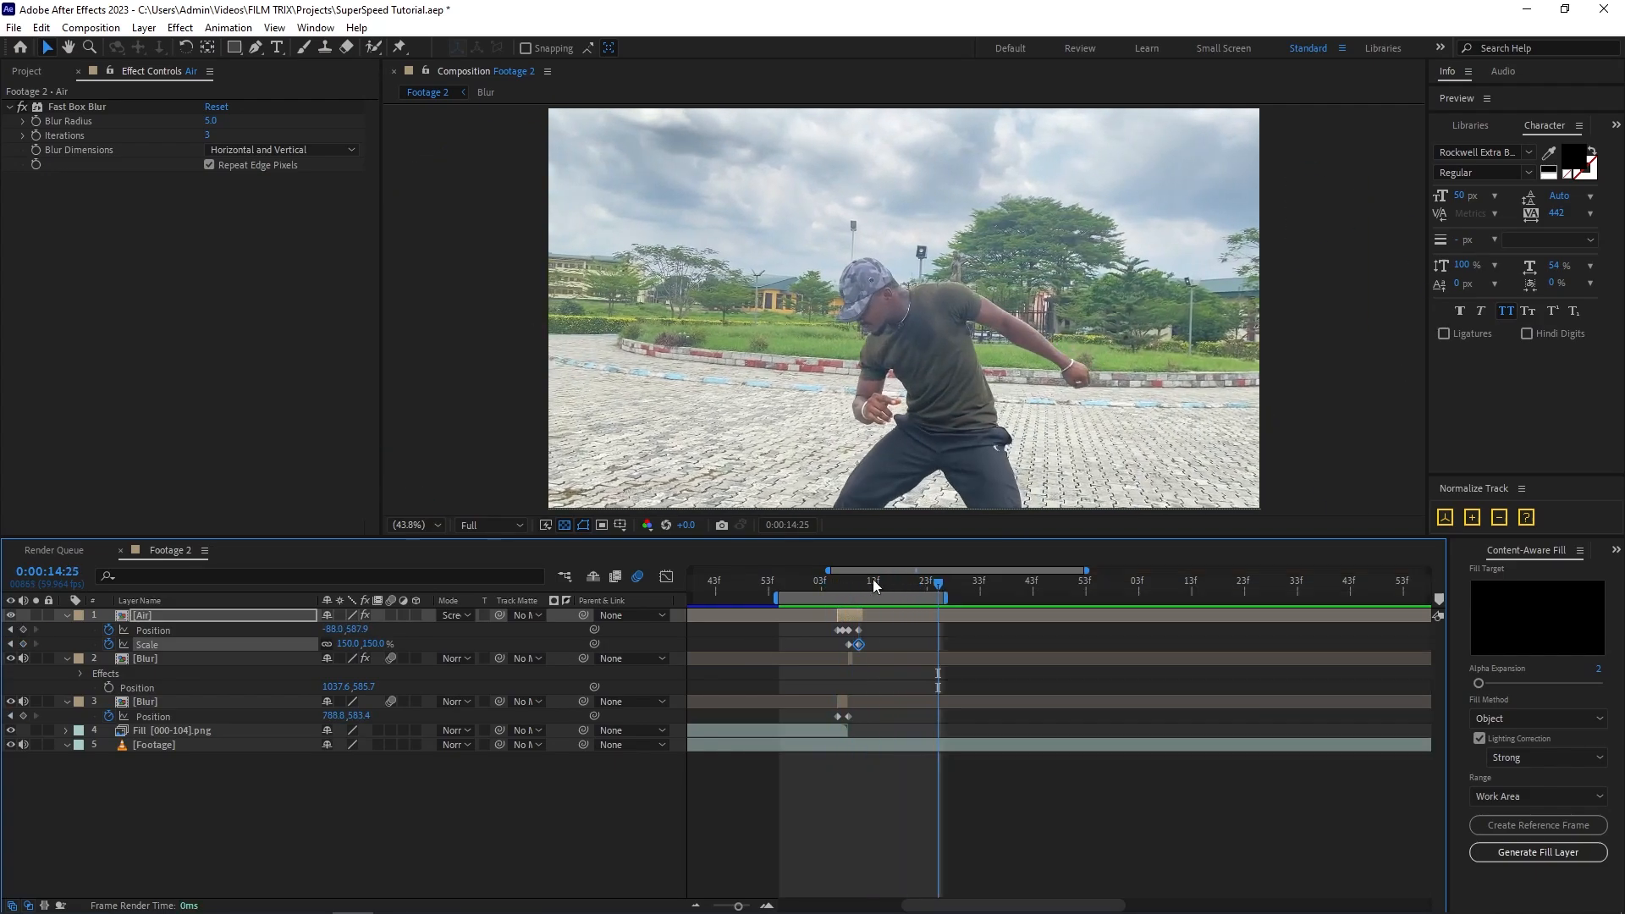
{"action": "left_click", "coordinate": [804, 577]}
{"action": "key", "text": "space"}
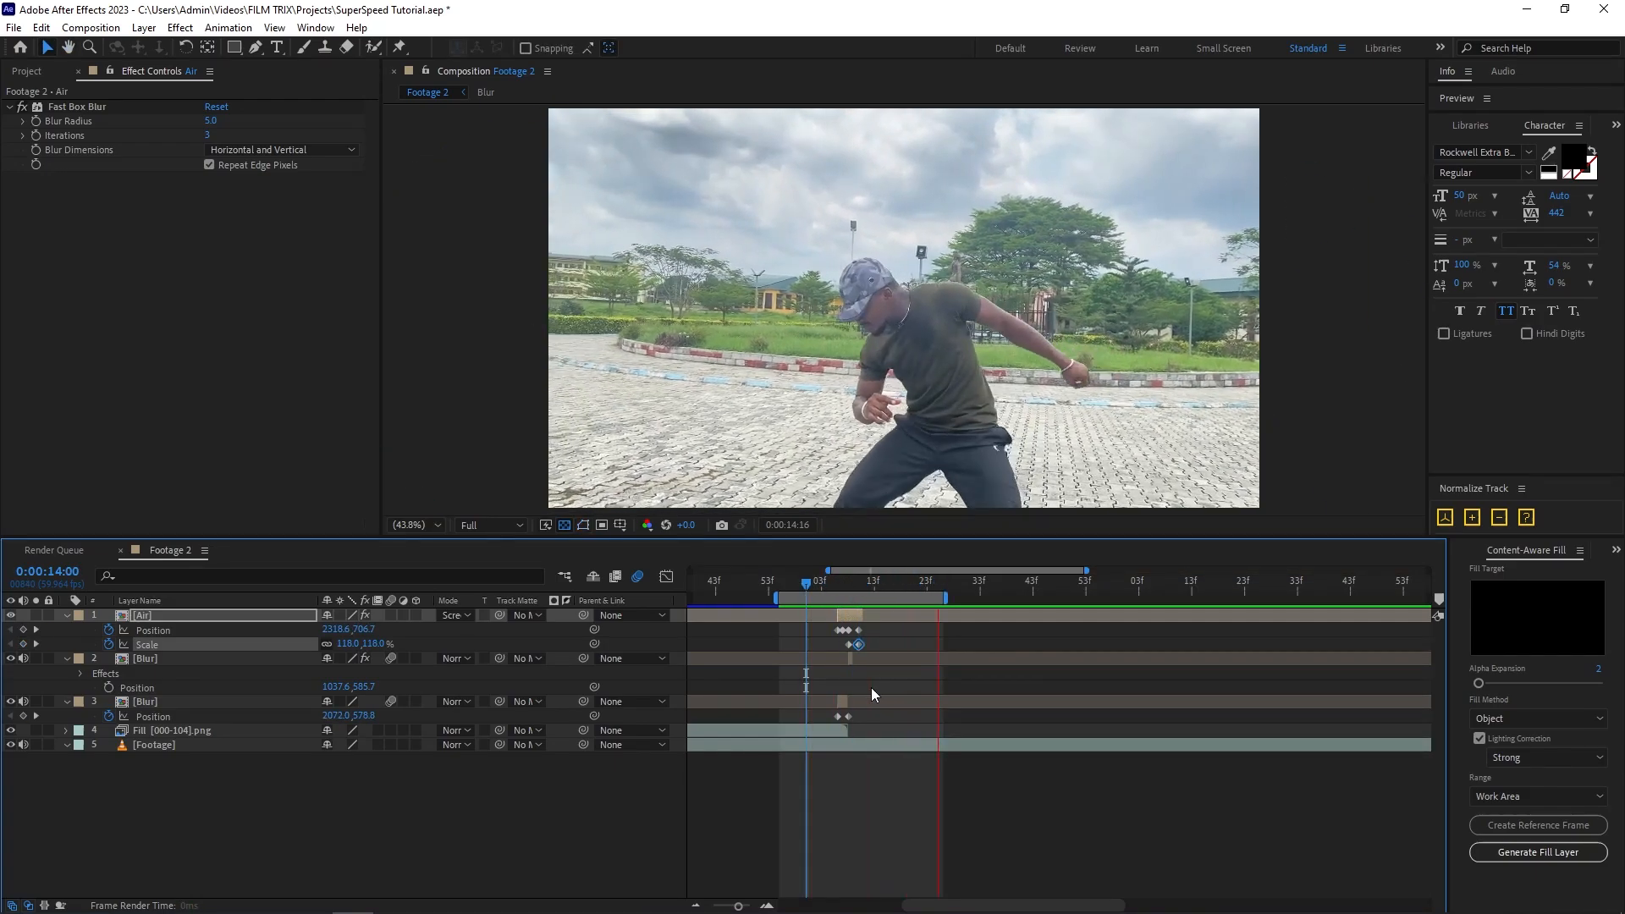
{"action": "key", "text": "space"}
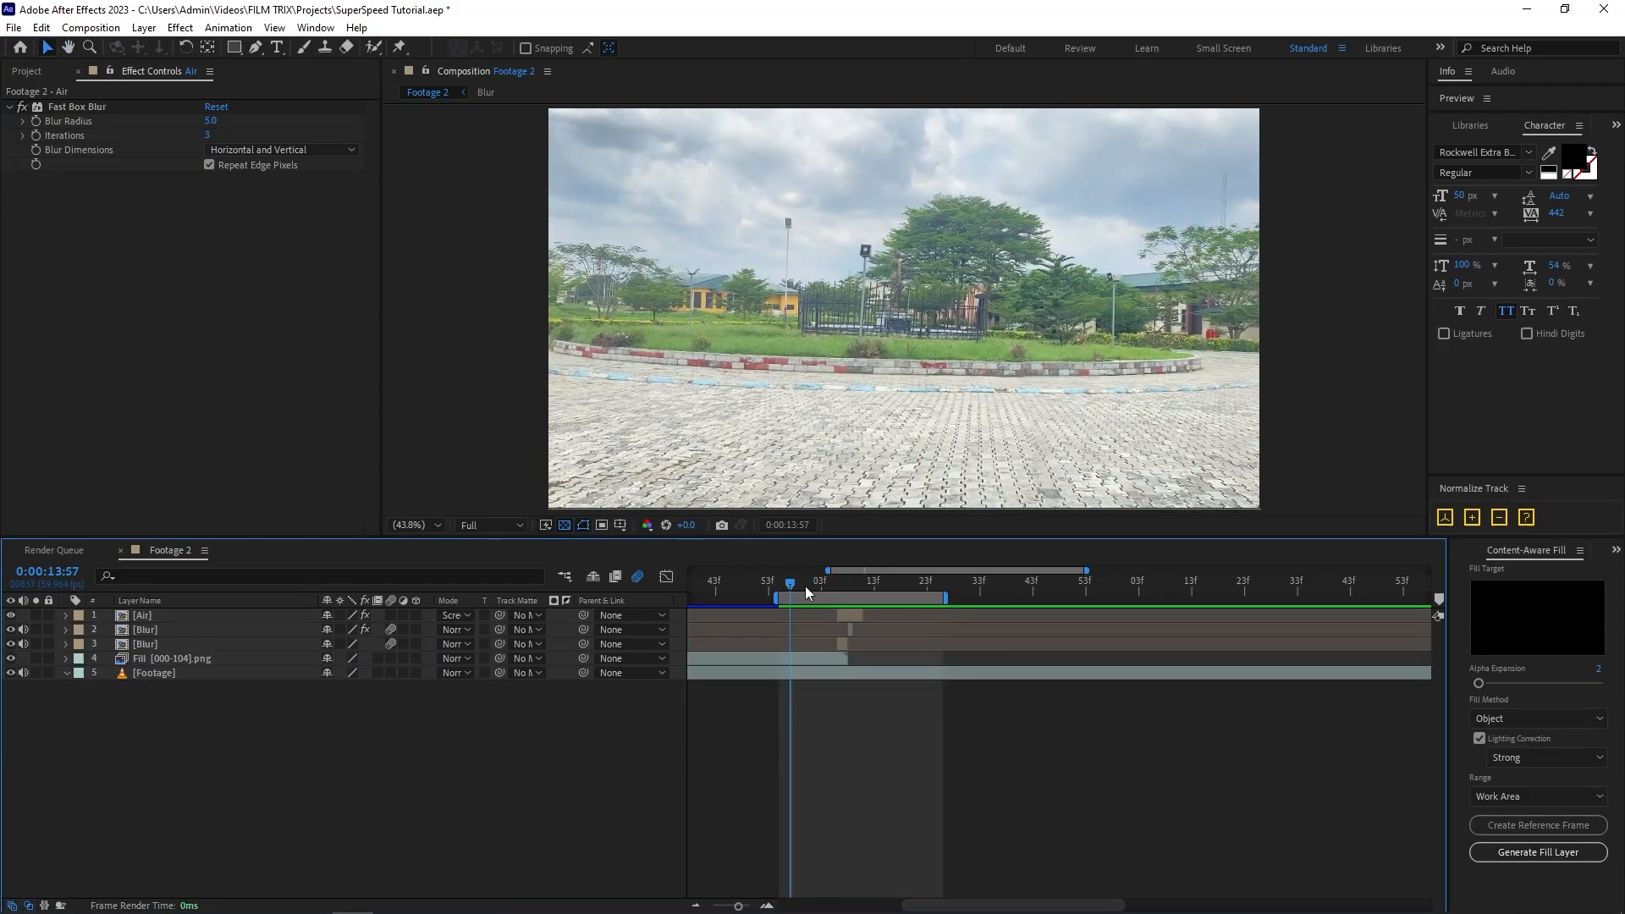
Scrub through the frames from 0:00:14:00 to 0:00:14:08 to check the man's dash and the air shockwave.
{"action": "left_click", "coordinate": [805, 586]}
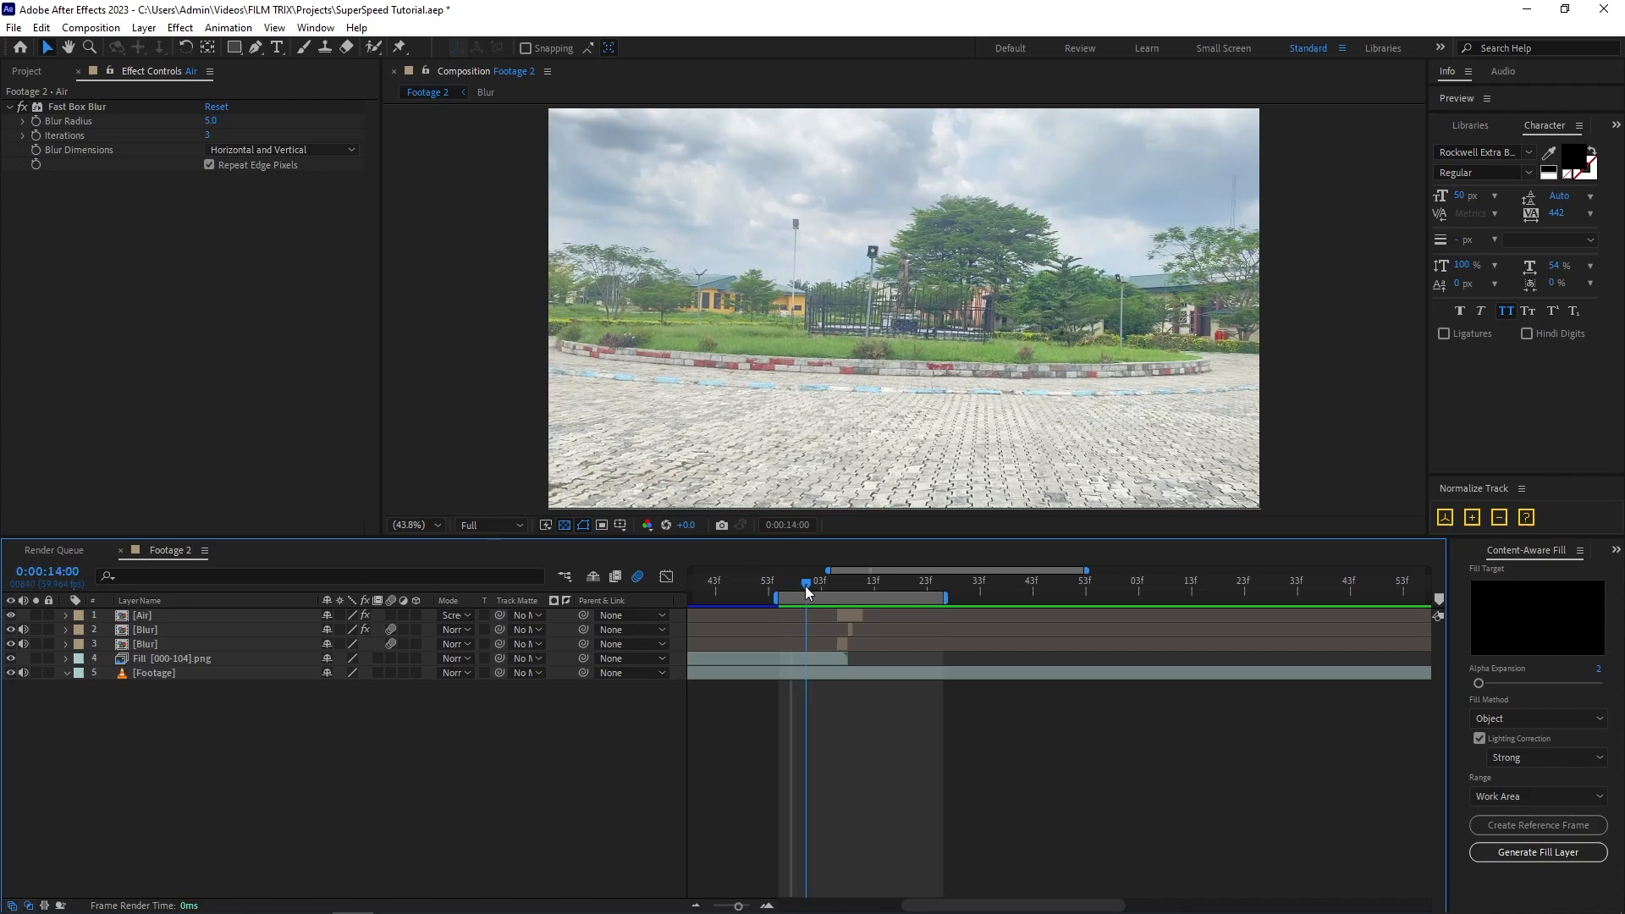
{"action": "mouse_move", "coordinate": [805, 590]}
{"action": "left_mouse_down"}
{"action": "mouse_move", "coordinate": [851, 603]}
{"action": "mouse_move", "coordinate": [828, 602]}
{"action": "left_mouse_up"}
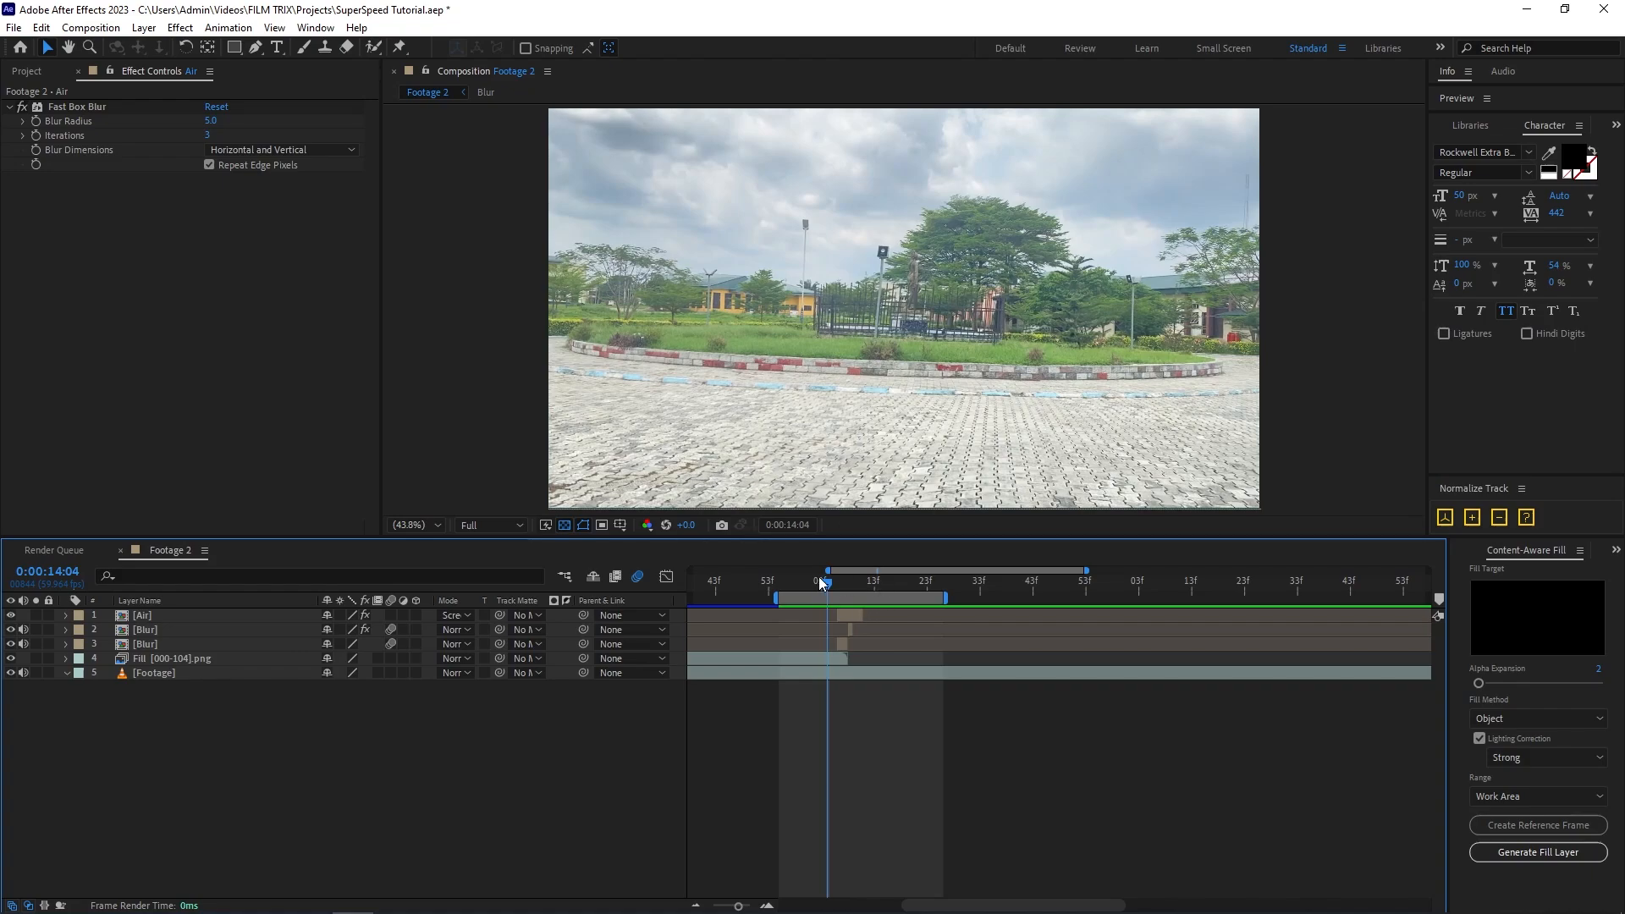
{"action": "left_click_drag", "start_coordinate": [819, 576], "coordinate": [845, 587]}
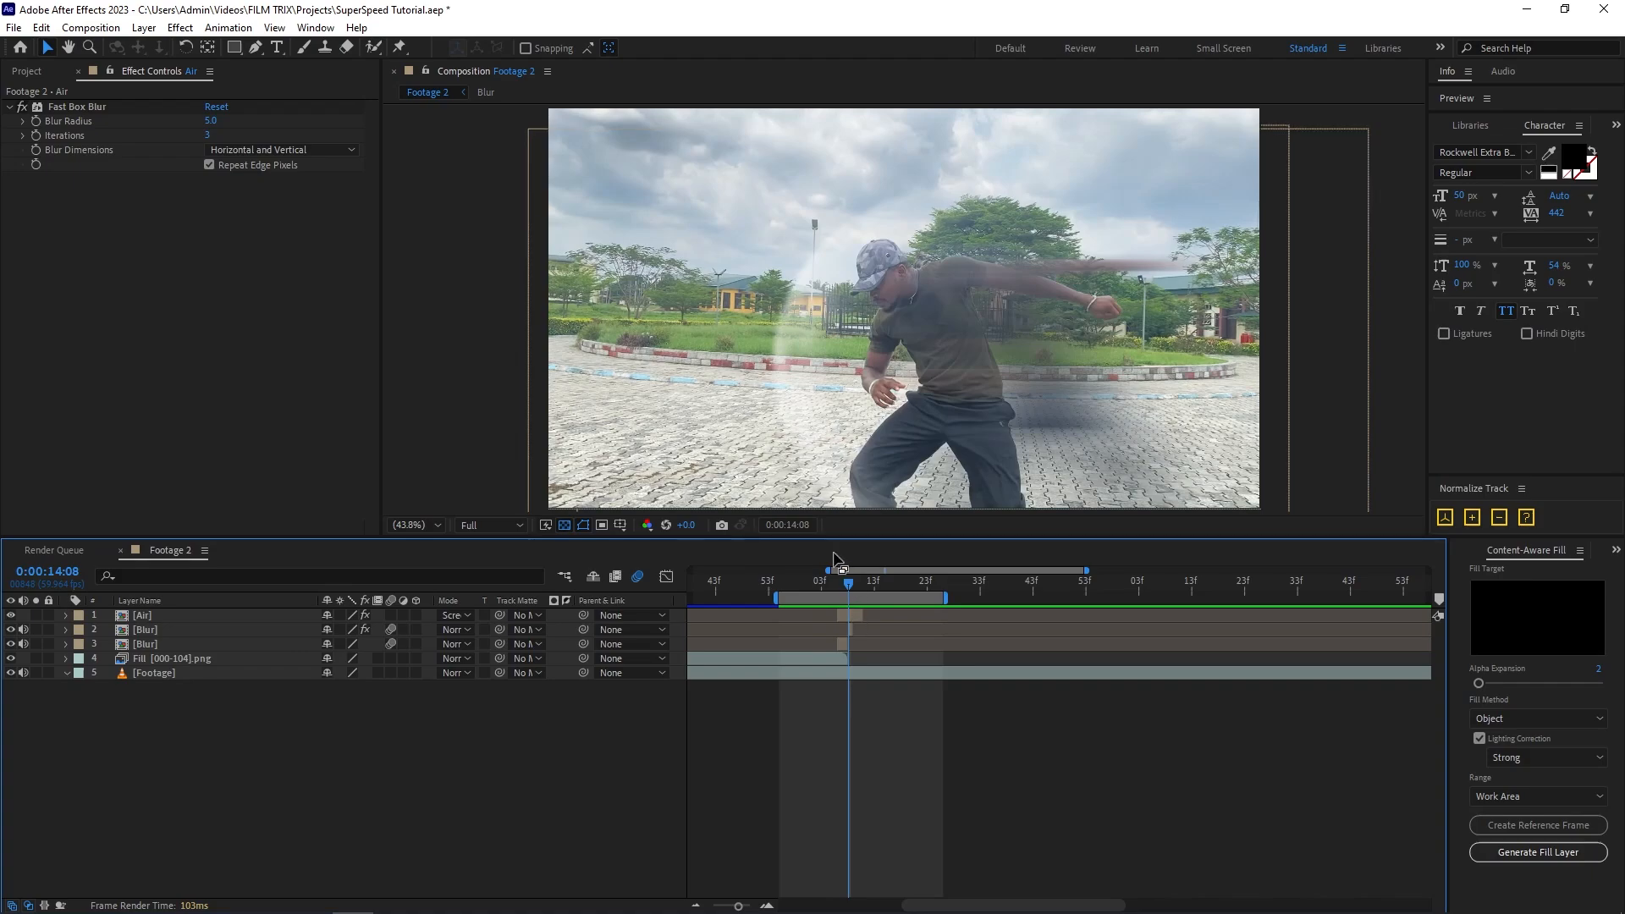
{"action": "left_click_drag", "start_coordinate": [830, 580], "coordinate": [845, 597]}
Switch to the browser and look through the trending 2D elements on the ActionVFX home page.
{"action": "left_click", "coordinate": [34, 71]}
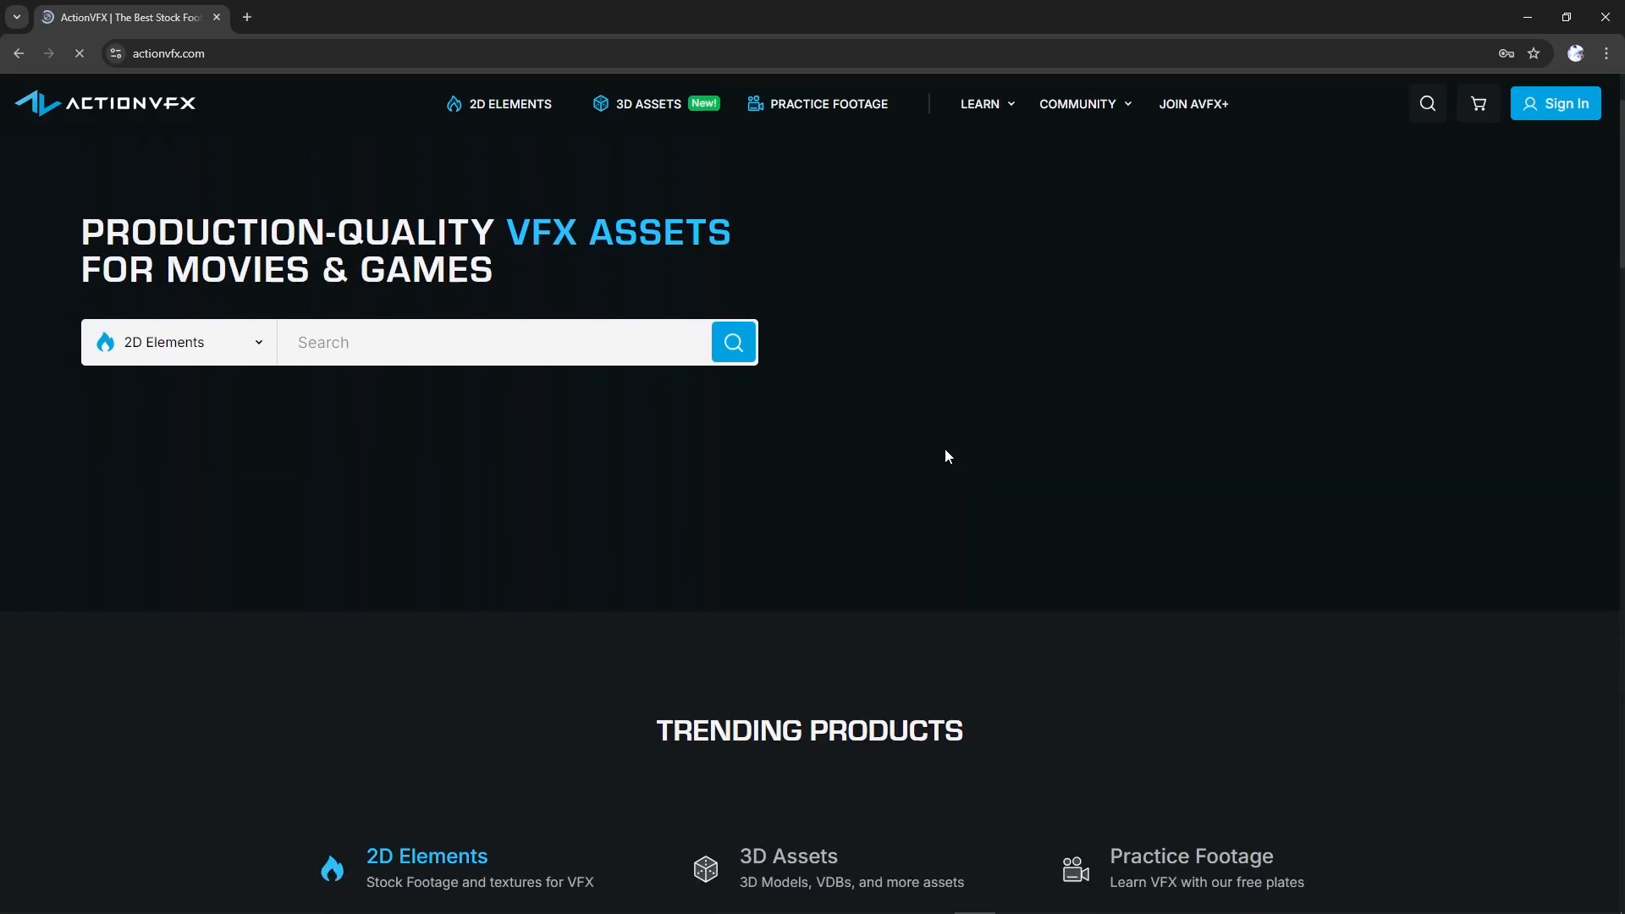
{"action": "scroll", "coordinate": [944, 448], "scroll_direction": "down", "scroll_amount": 4}
{"action": "scroll", "coordinate": [946, 449], "scroll_direction": "down", "scroll_amount": 5}
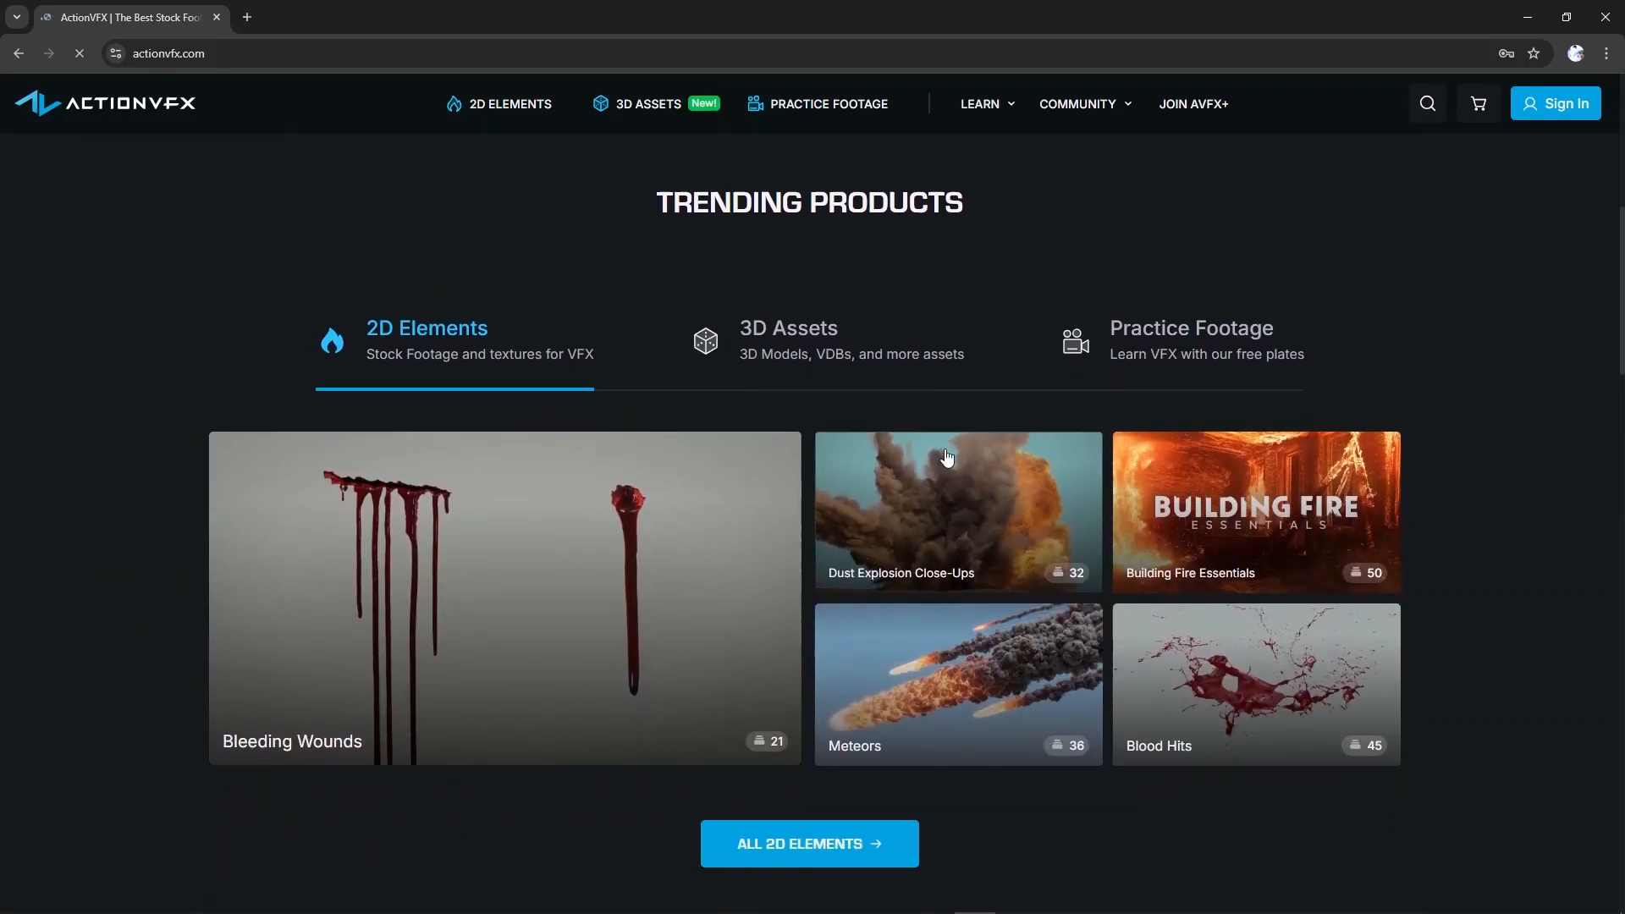
Add DustWave_0248_2K.mp4 above the Air layer, starting just before 0:00:14:07, with the Screen blending mode.
{"action": "left_click_drag", "start_coordinate": [84, 320], "coordinate": [959, 612]}
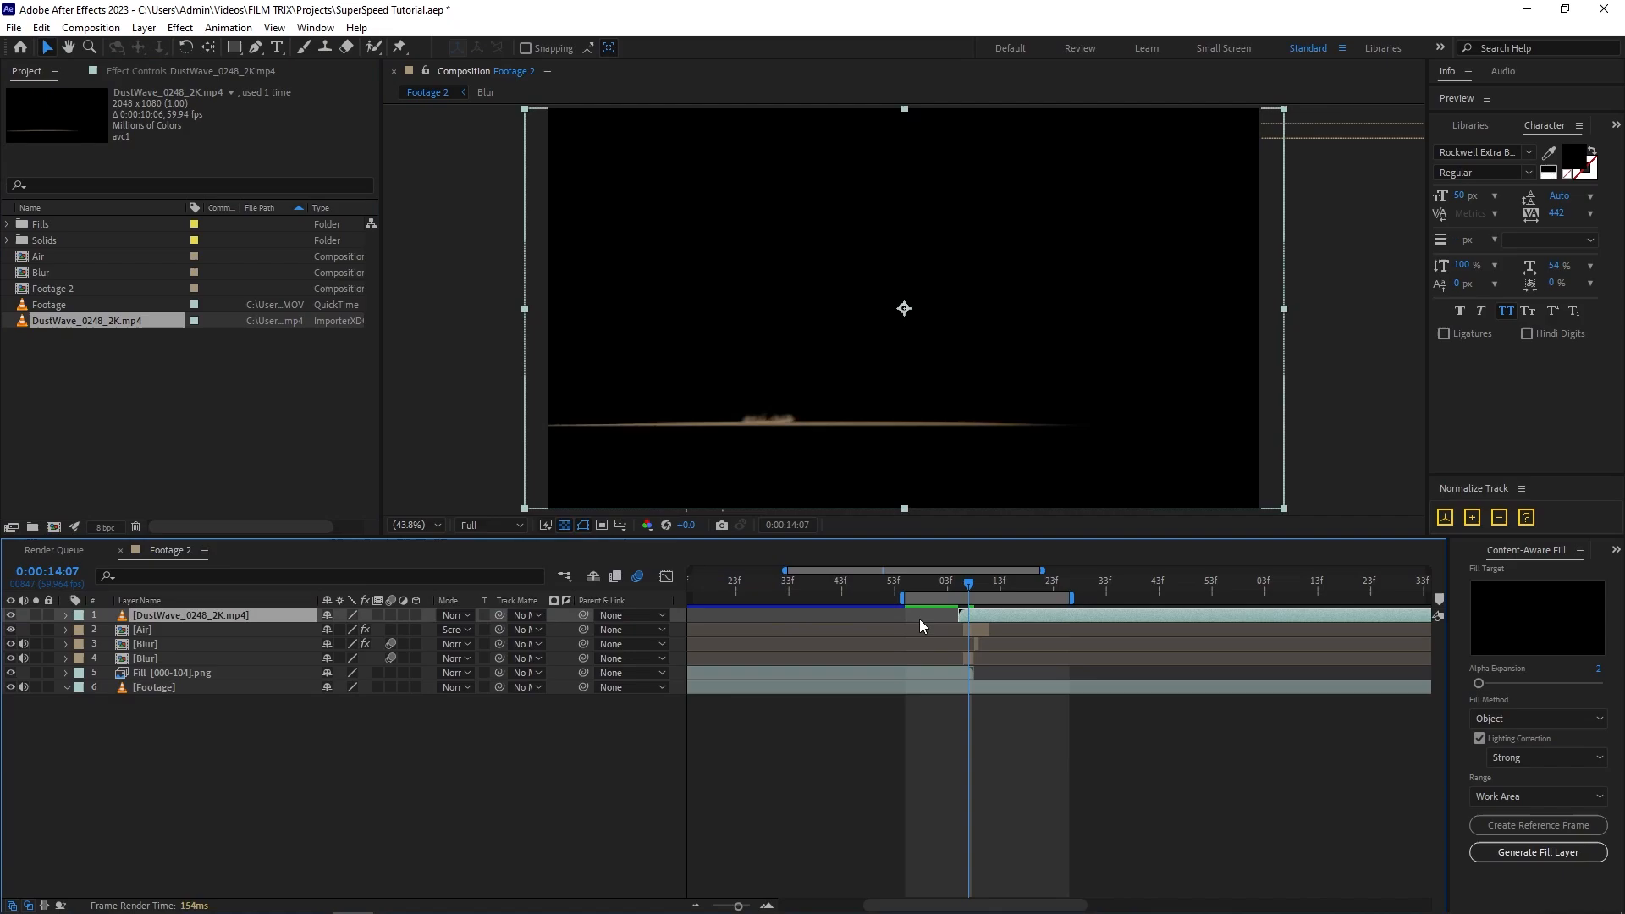
{"action": "left_click", "coordinate": [457, 615]}
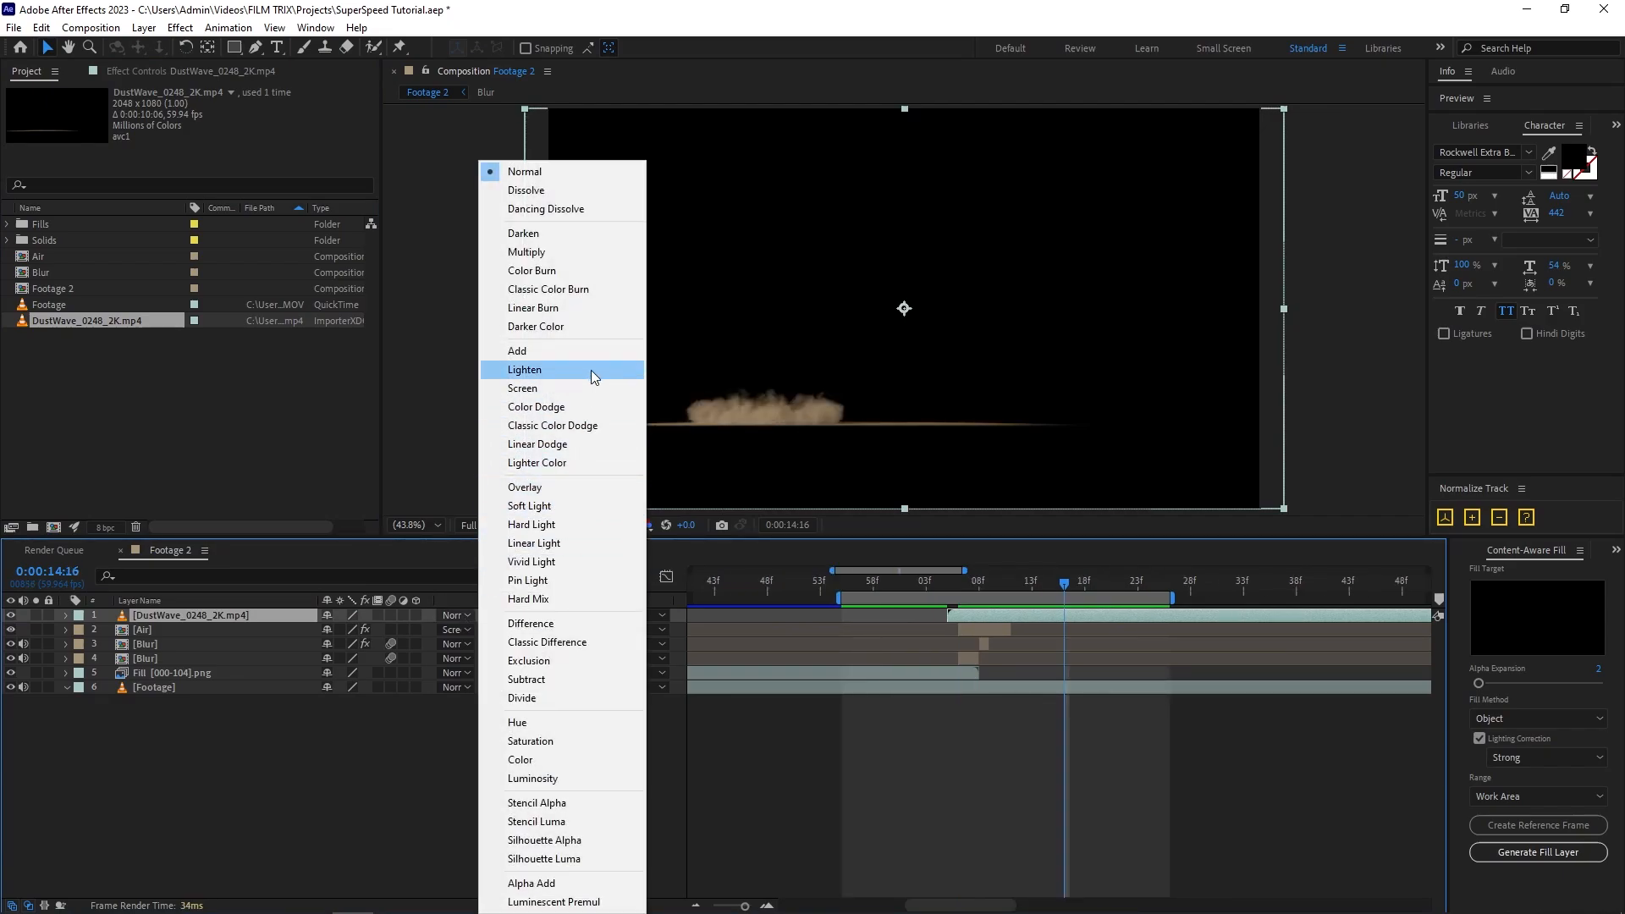
{"action": "left_click", "coordinate": [542, 389]}
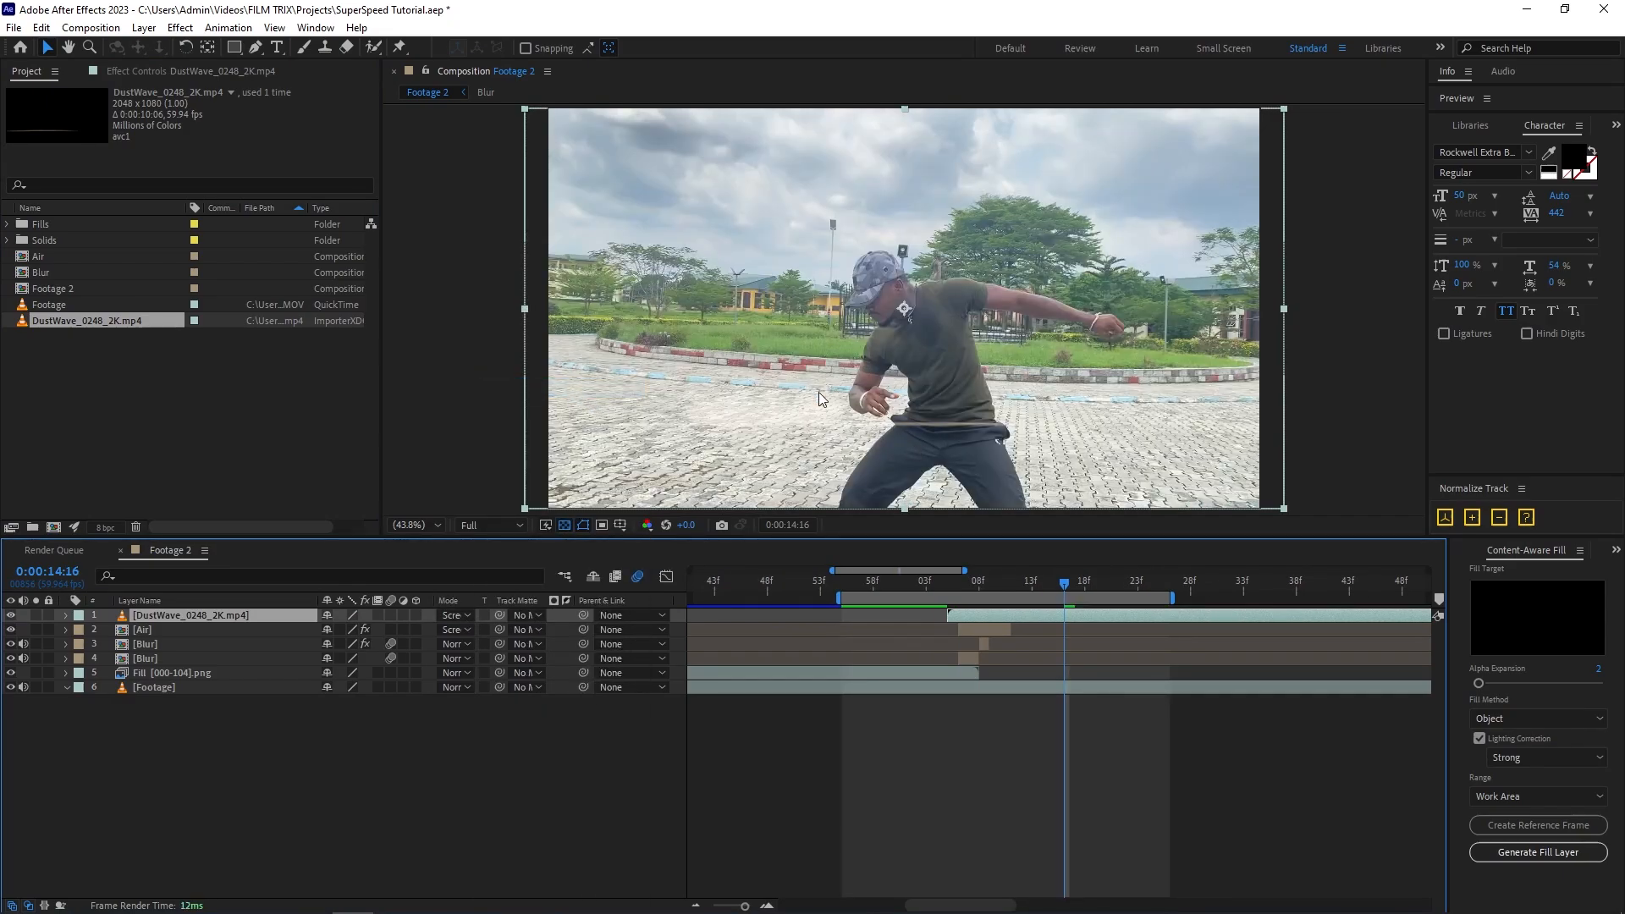
Shift the dust wave layer slightly down and move its anchor point to the base of the dust cloud.
{"action": "left_click_drag", "start_coordinate": [824, 396], "coordinate": [841, 404]}
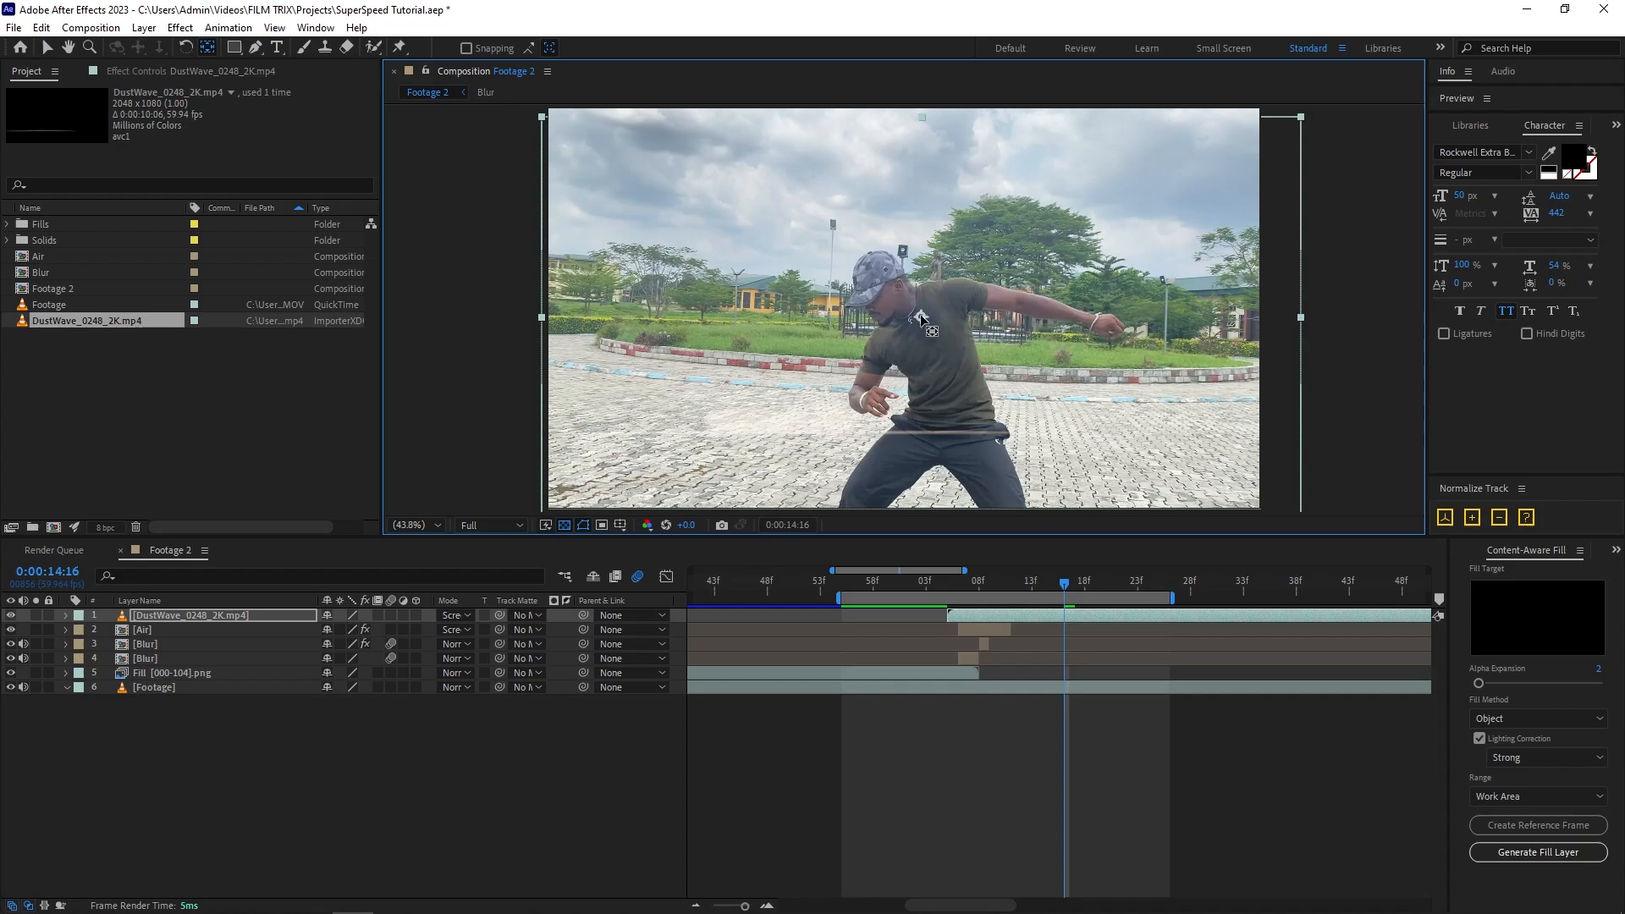
{"action": "left_click_drag", "start_coordinate": [922, 318], "coordinate": [759, 429]}
{"action": "key", "text": "v"}
Scale the dust wave layer to 750% and move it lower so the dust rises around the man's legs.
{"action": "key", "text": "s"}
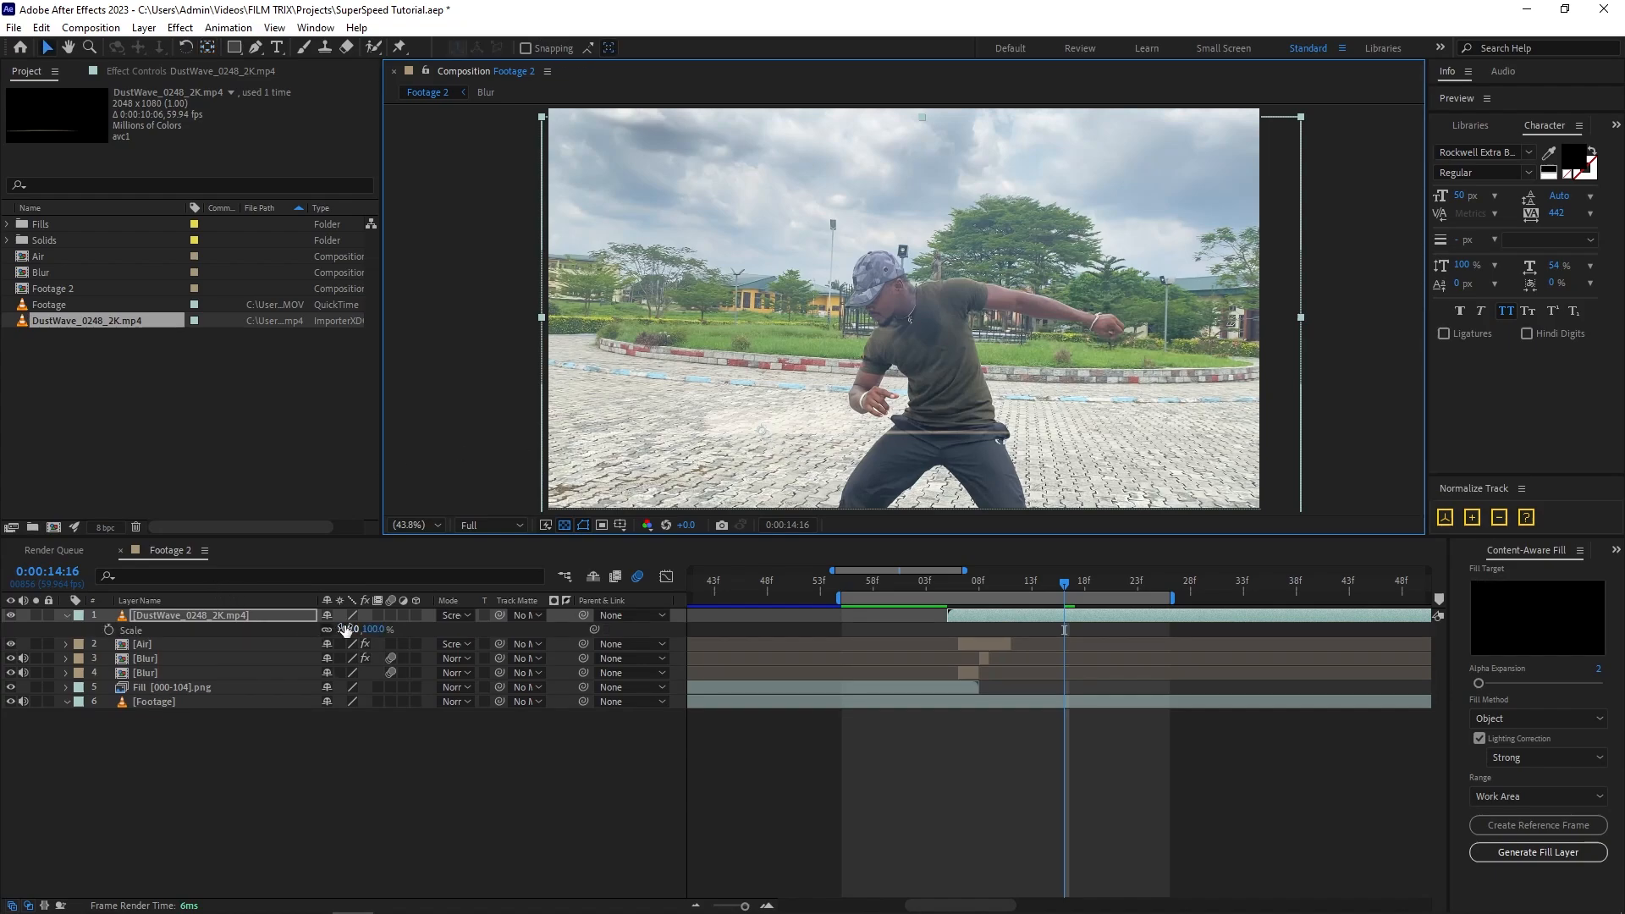
{"action": "left_click_drag", "start_coordinate": [347, 628], "coordinate": [882, 610]}
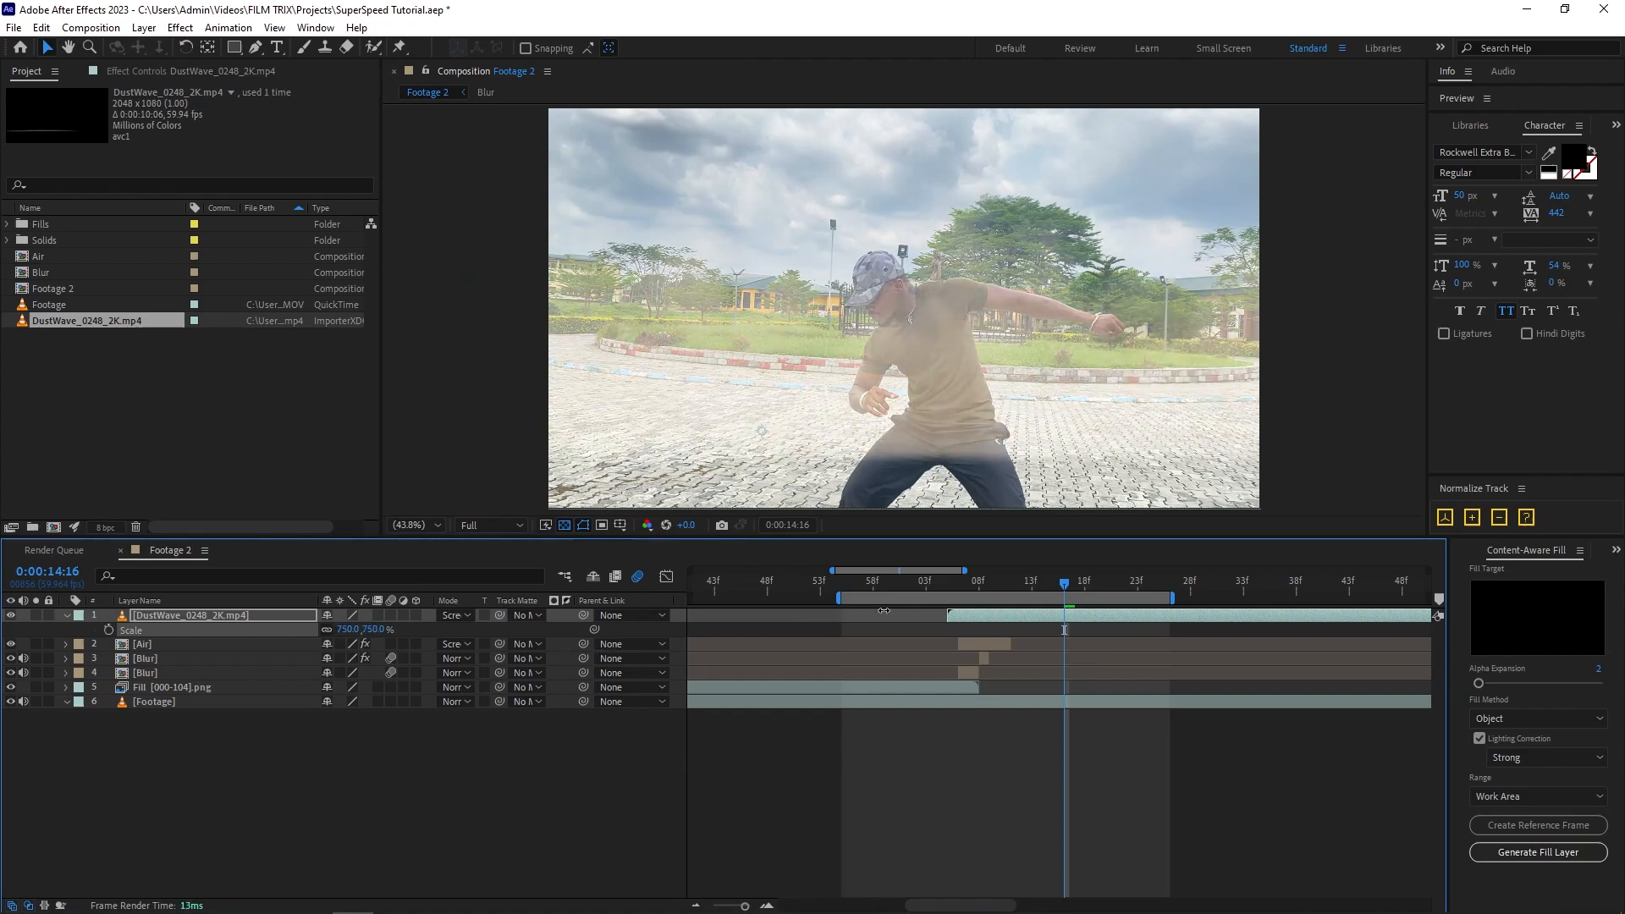
{"action": "left_click_drag", "start_coordinate": [930, 387], "coordinate": [1126, 495]}
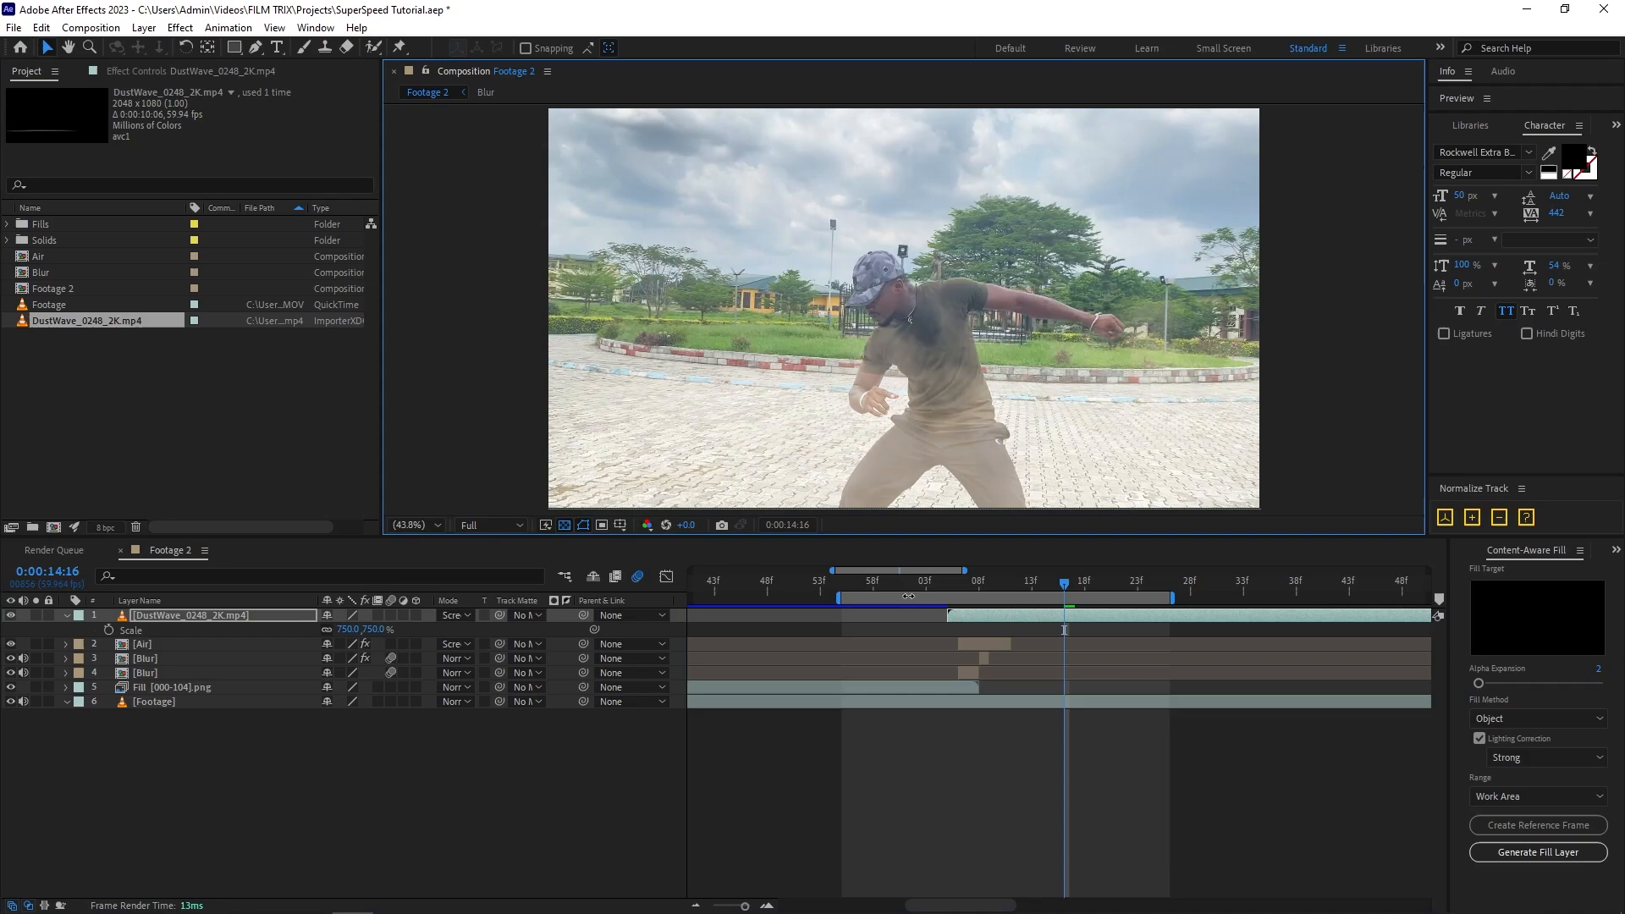
Preview the dust wave from 0:00:13:55 and check the dust at 0:00:14:28.
{"action": "left_click_drag", "start_coordinate": [907, 581], "coordinate": [845, 581]}
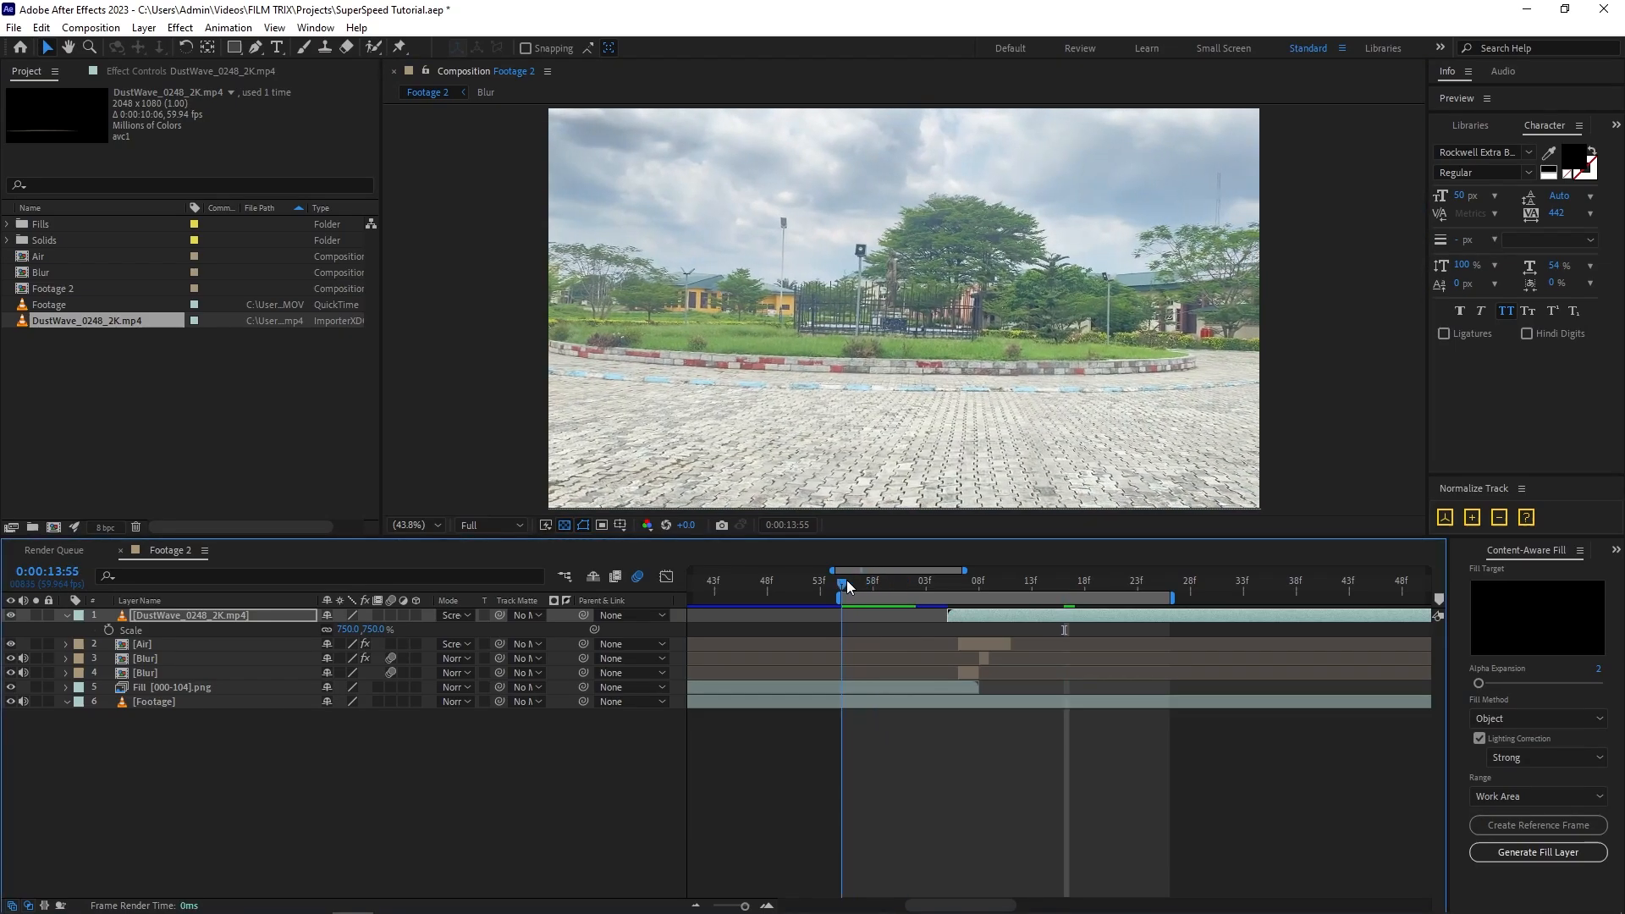
{"action": "key", "text": "space"}
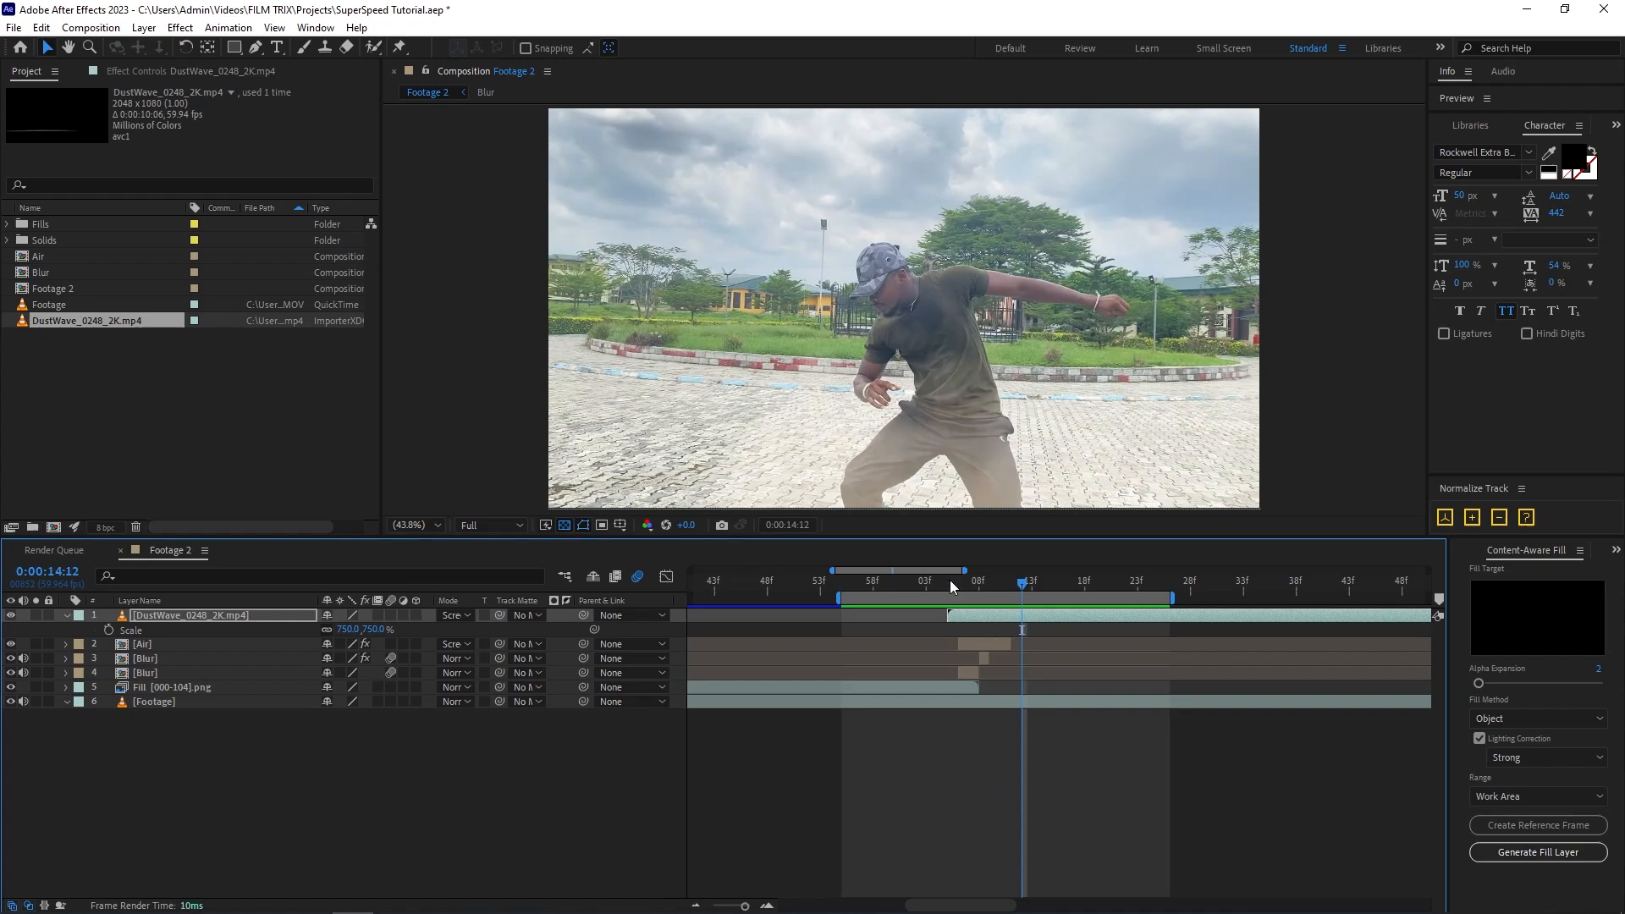
{"action": "left_click", "coordinate": [949, 581]}
{"action": "key", "text": ";"}
{"action": "left_click_drag", "start_coordinate": [870, 584], "coordinate": [921, 602]}
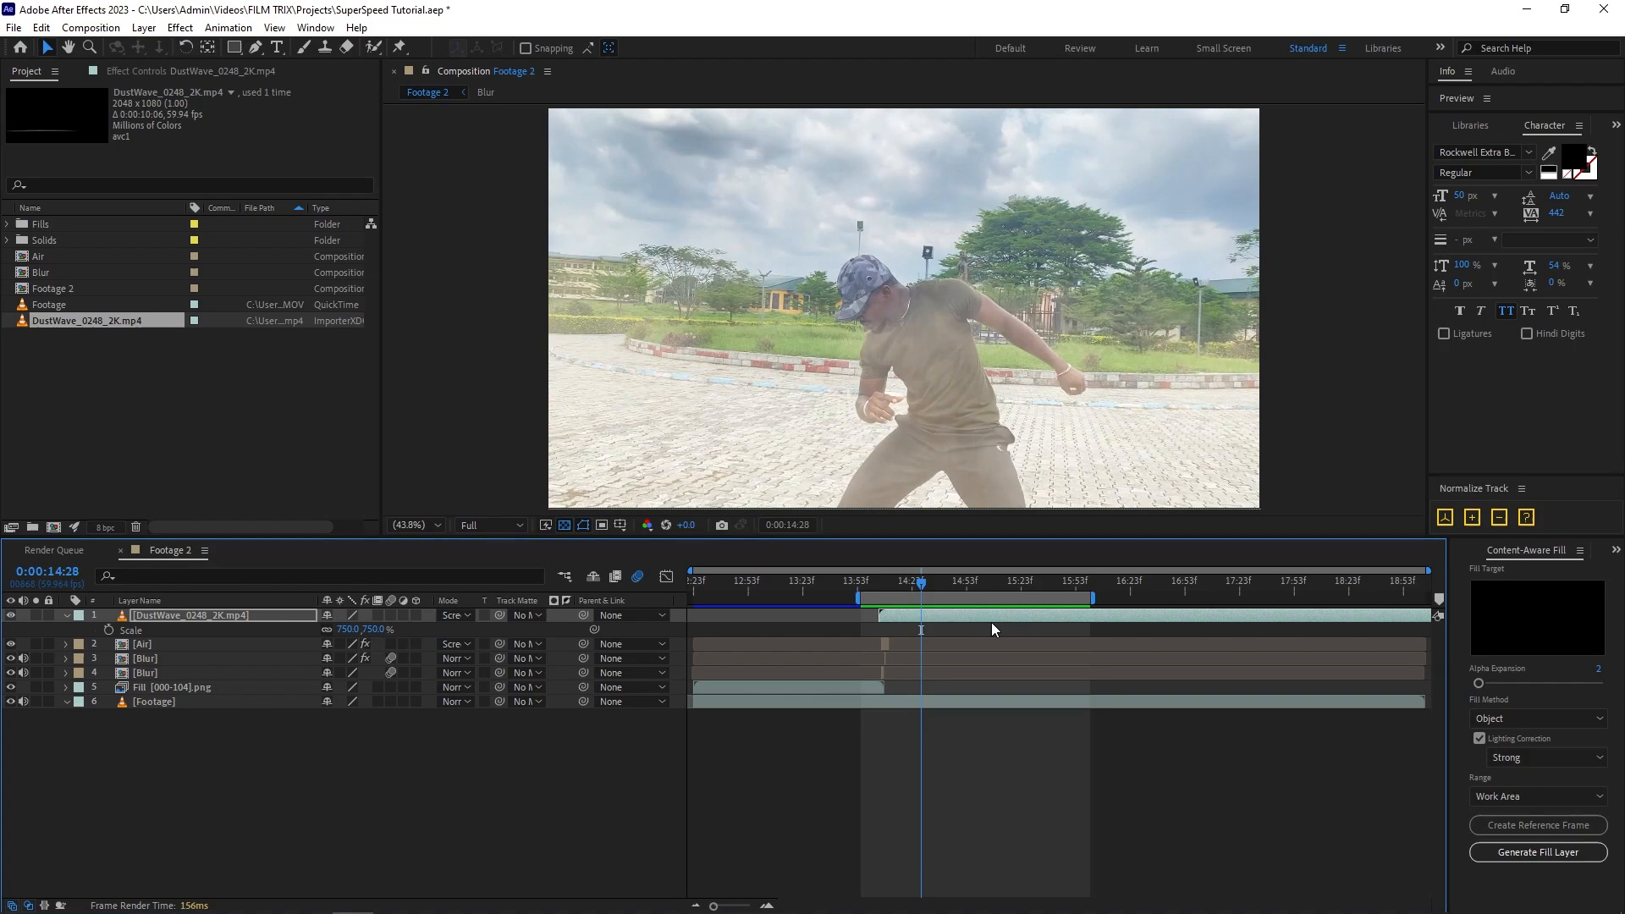
Set the dust wave layer's opacity to 70% and check it at 0:00:14:26.
{"action": "key", "text": "t"}
{"action": "left_click", "coordinate": [329, 630]}
{"action": "type", "text": "70"}
{"action": "key", "text": "Return"}
{"action": "left_click", "coordinate": [918, 586]}
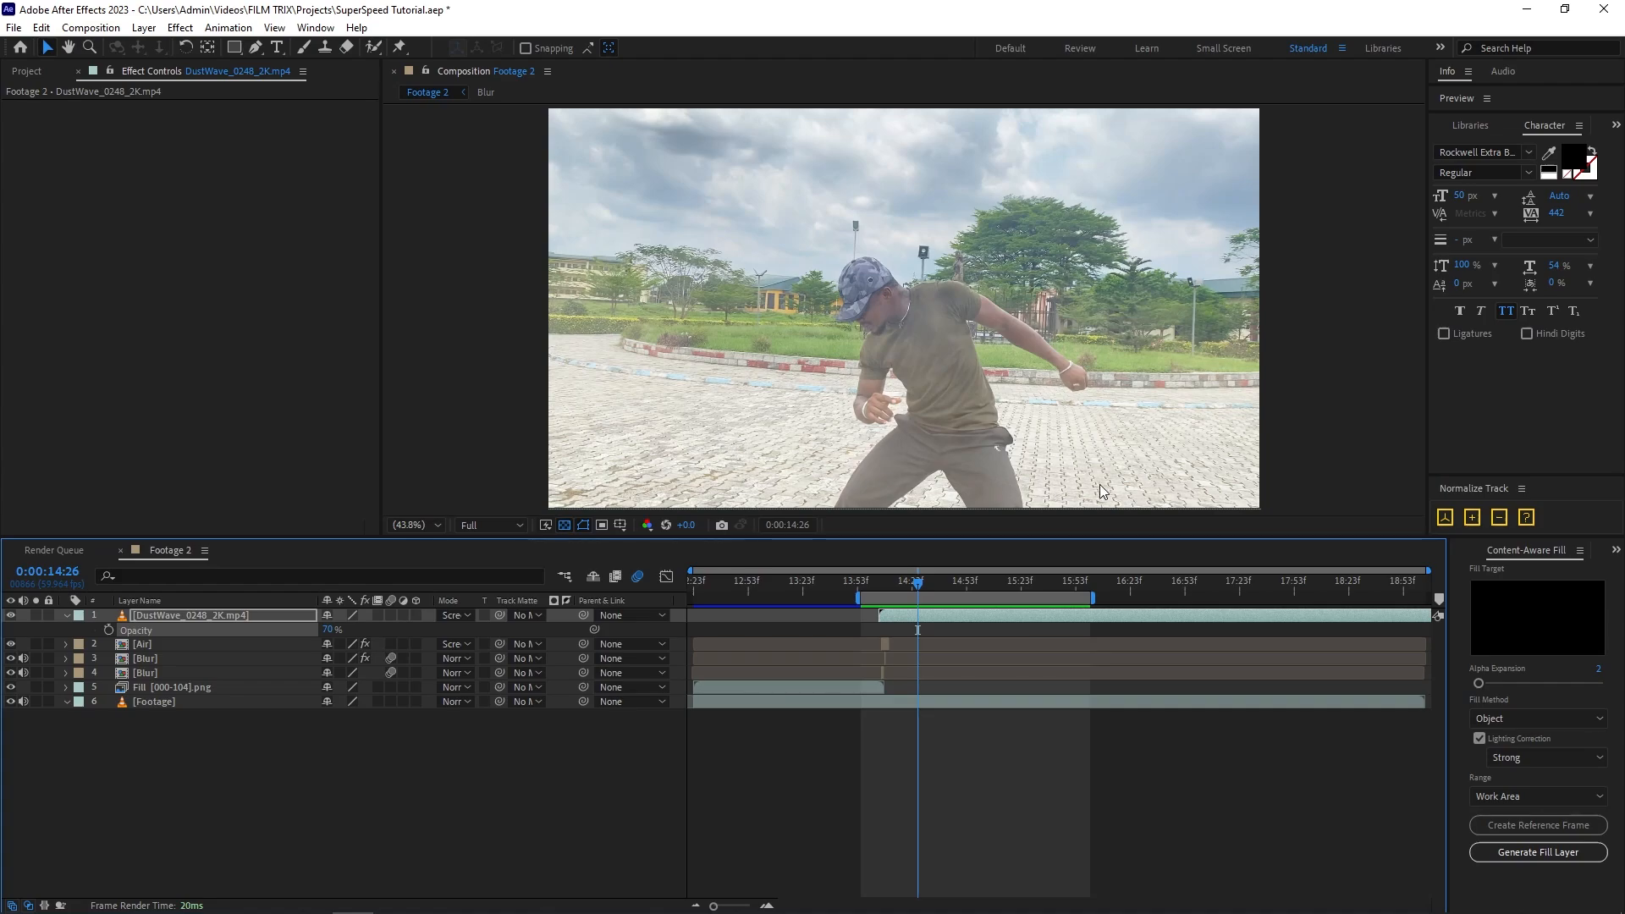
Apply the Tint effect to the dust wave layer with the tint amount at 50%, and preview it.
{"action": "key", "text": "ctrl+space"}
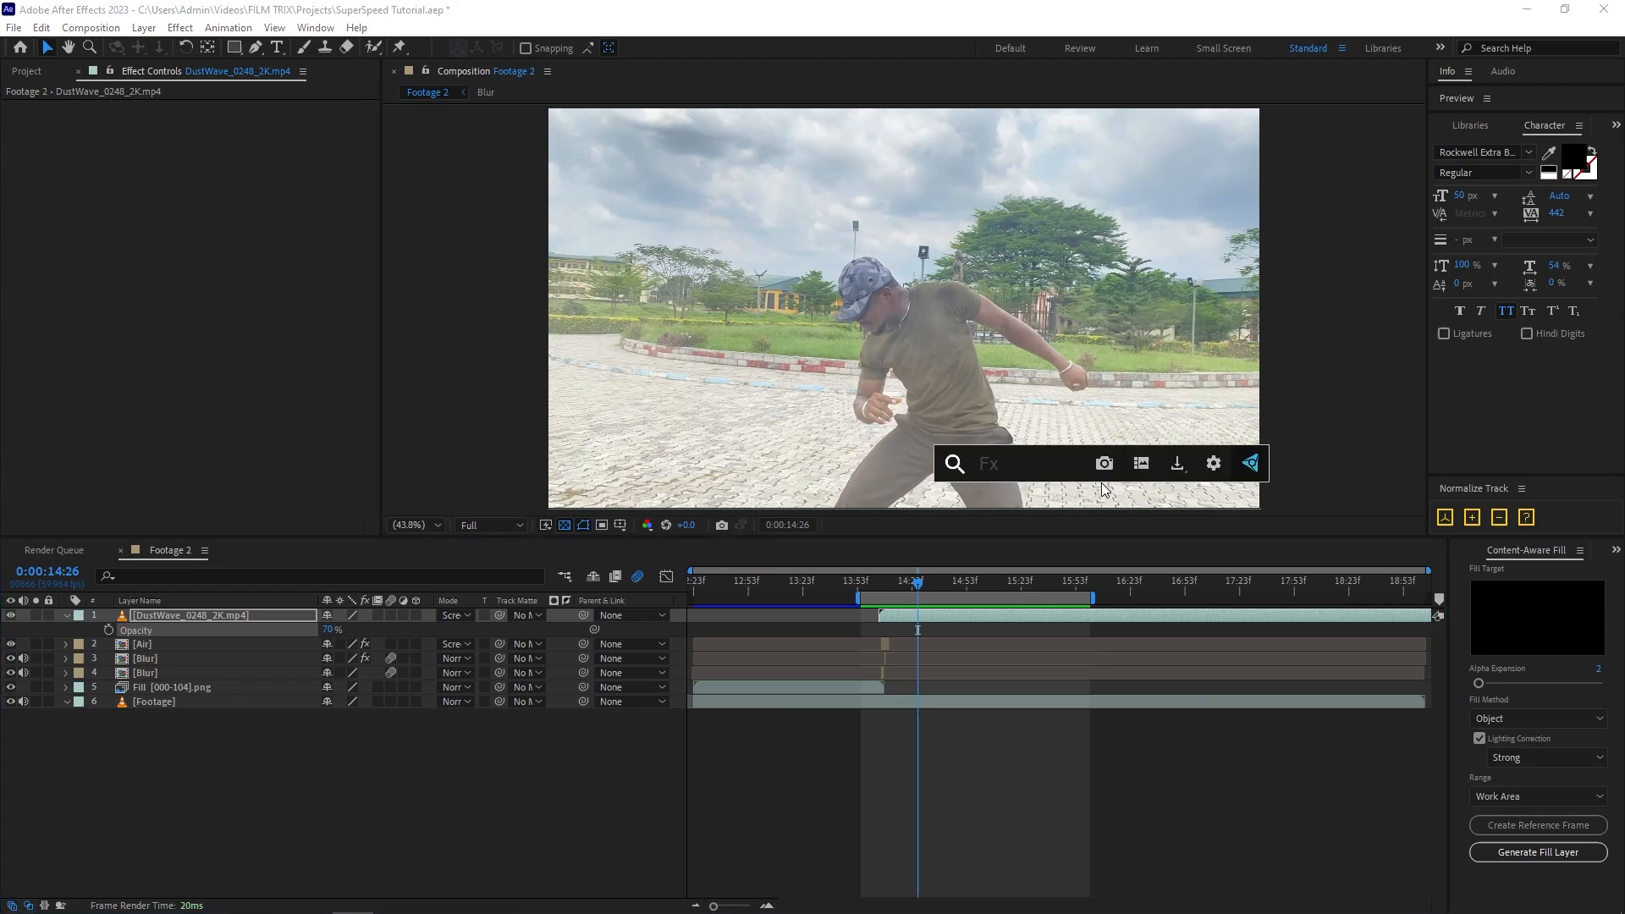
{"action": "type", "text": "tin"}
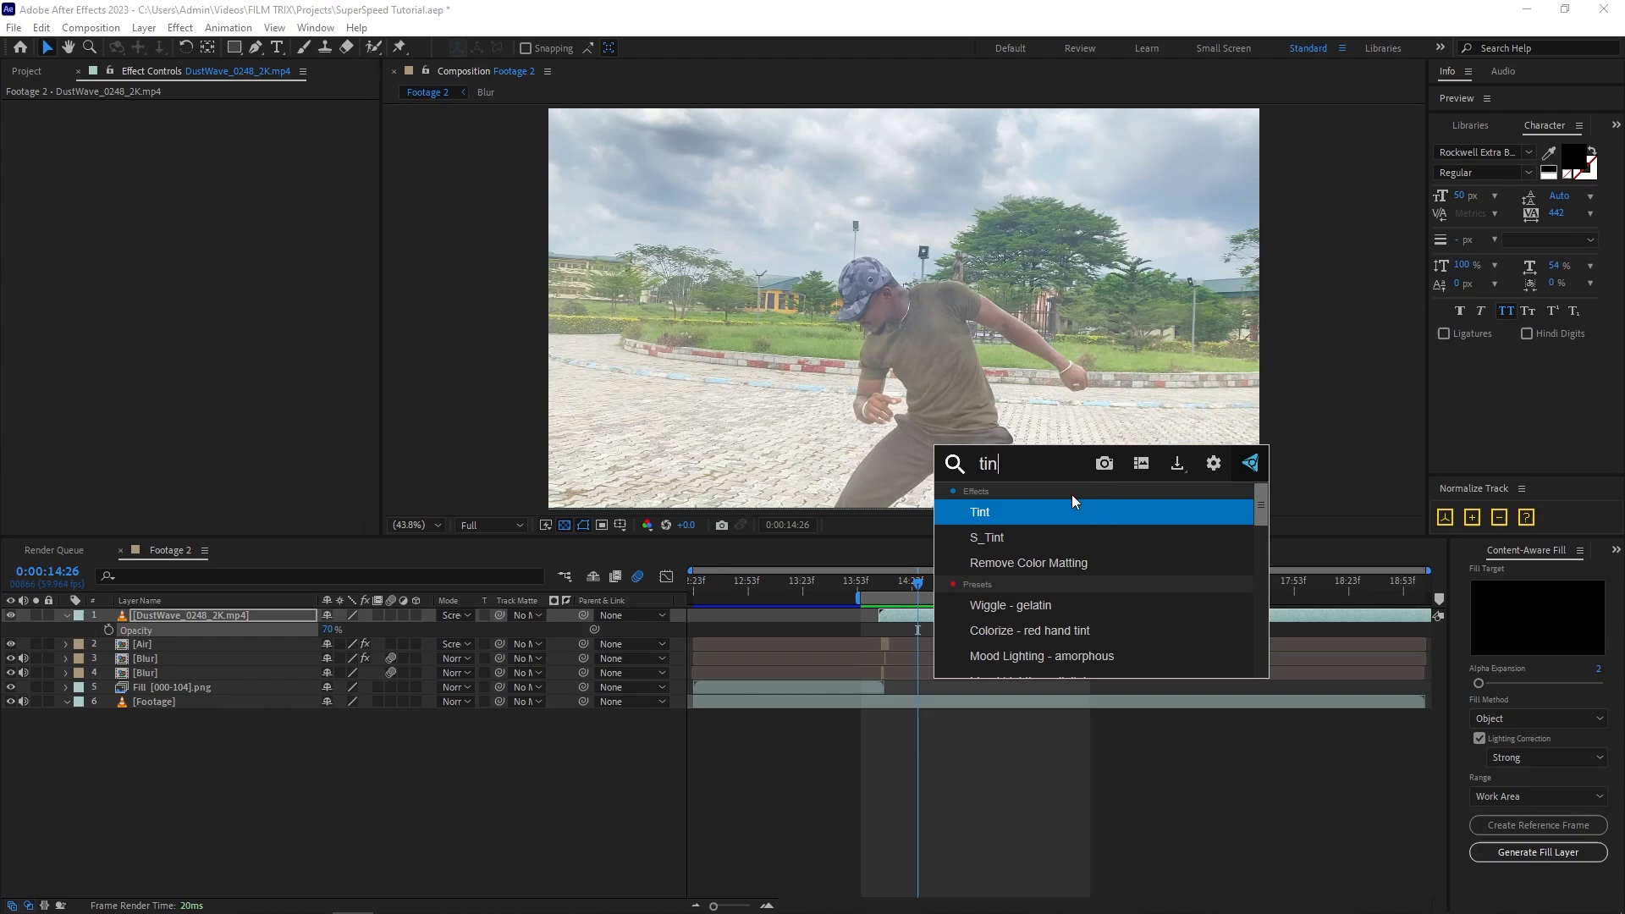
{"action": "left_click", "coordinate": [1053, 511]}
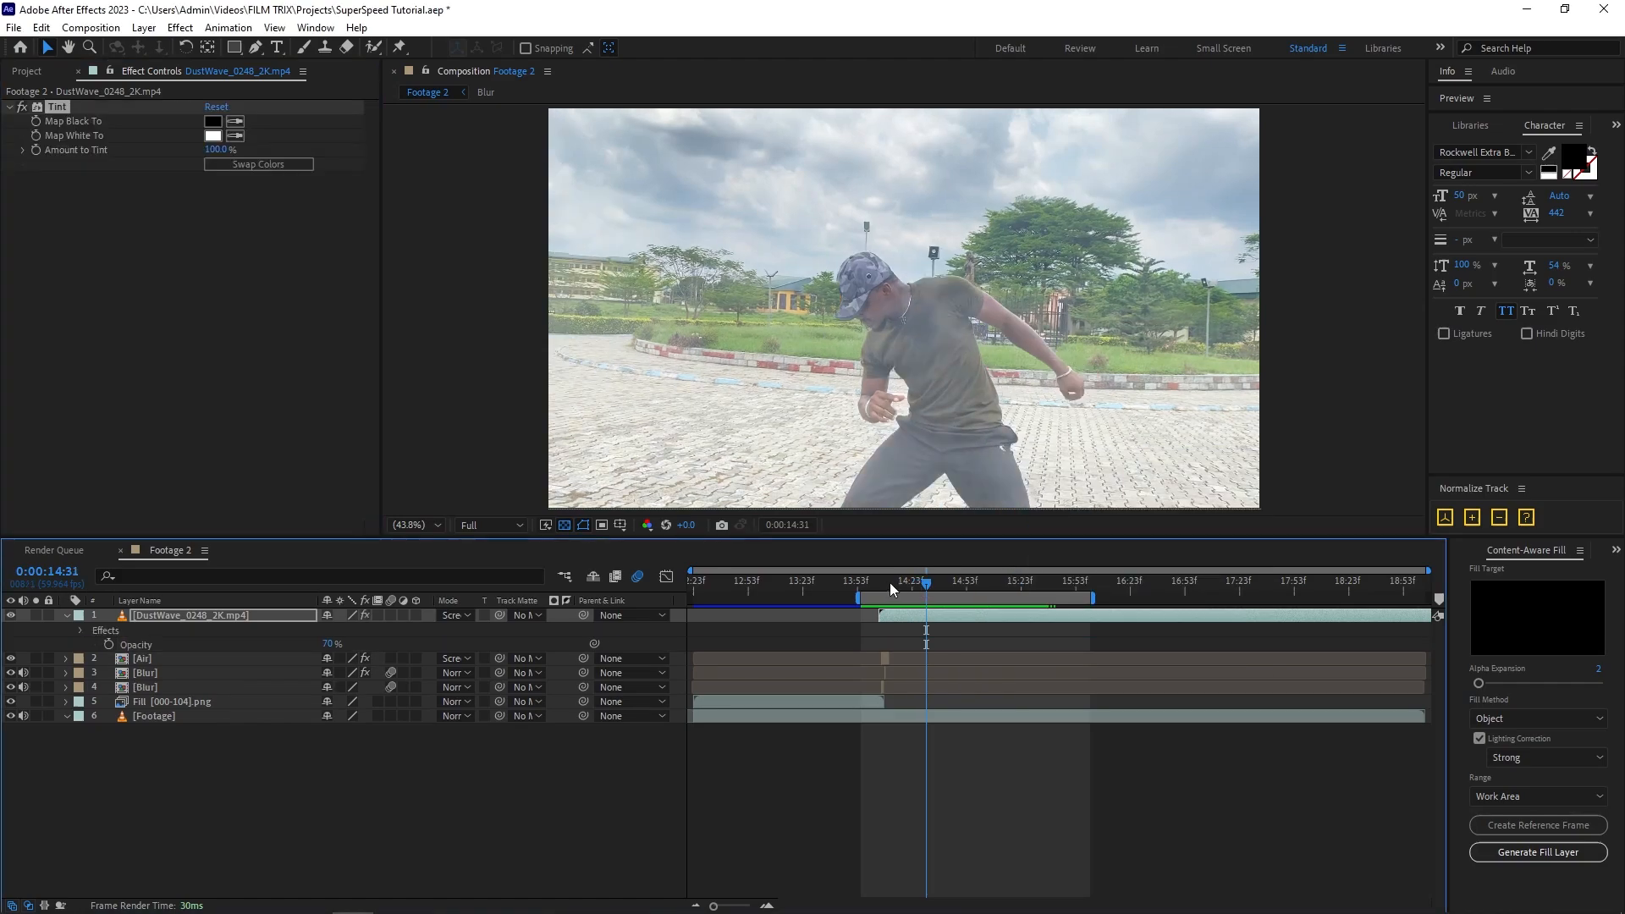
{"action": "left_click", "coordinate": [217, 150]}
{"action": "type", "text": "5"}
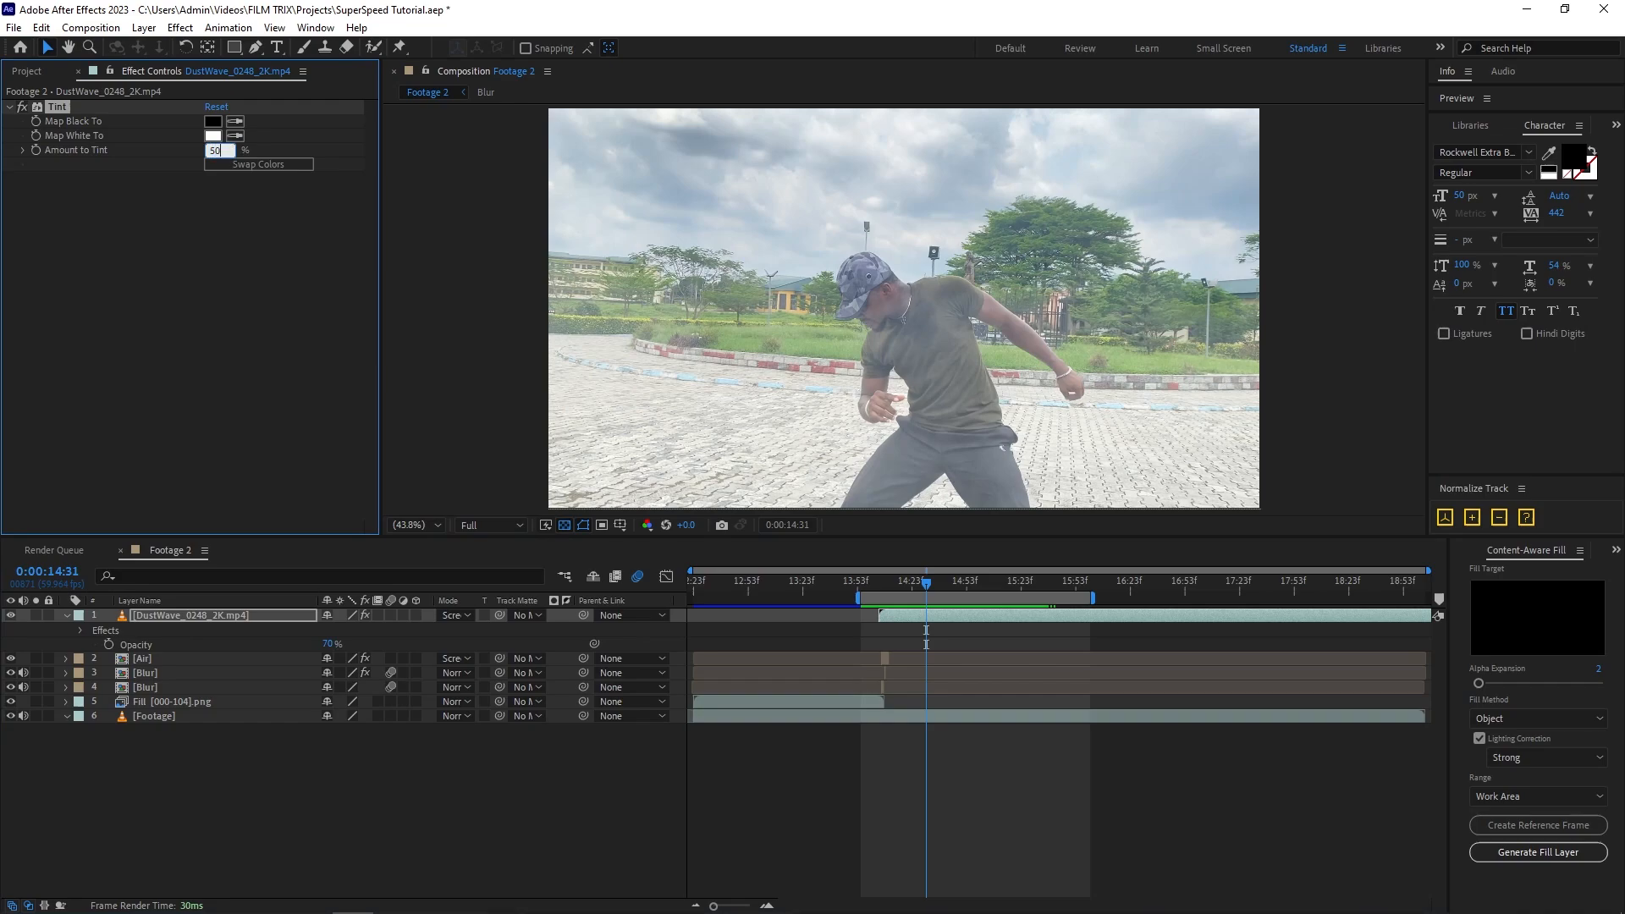
{"action": "type", "text": "0"}
{"action": "key", "text": "Return"}
{"action": "key", "text": "space"}
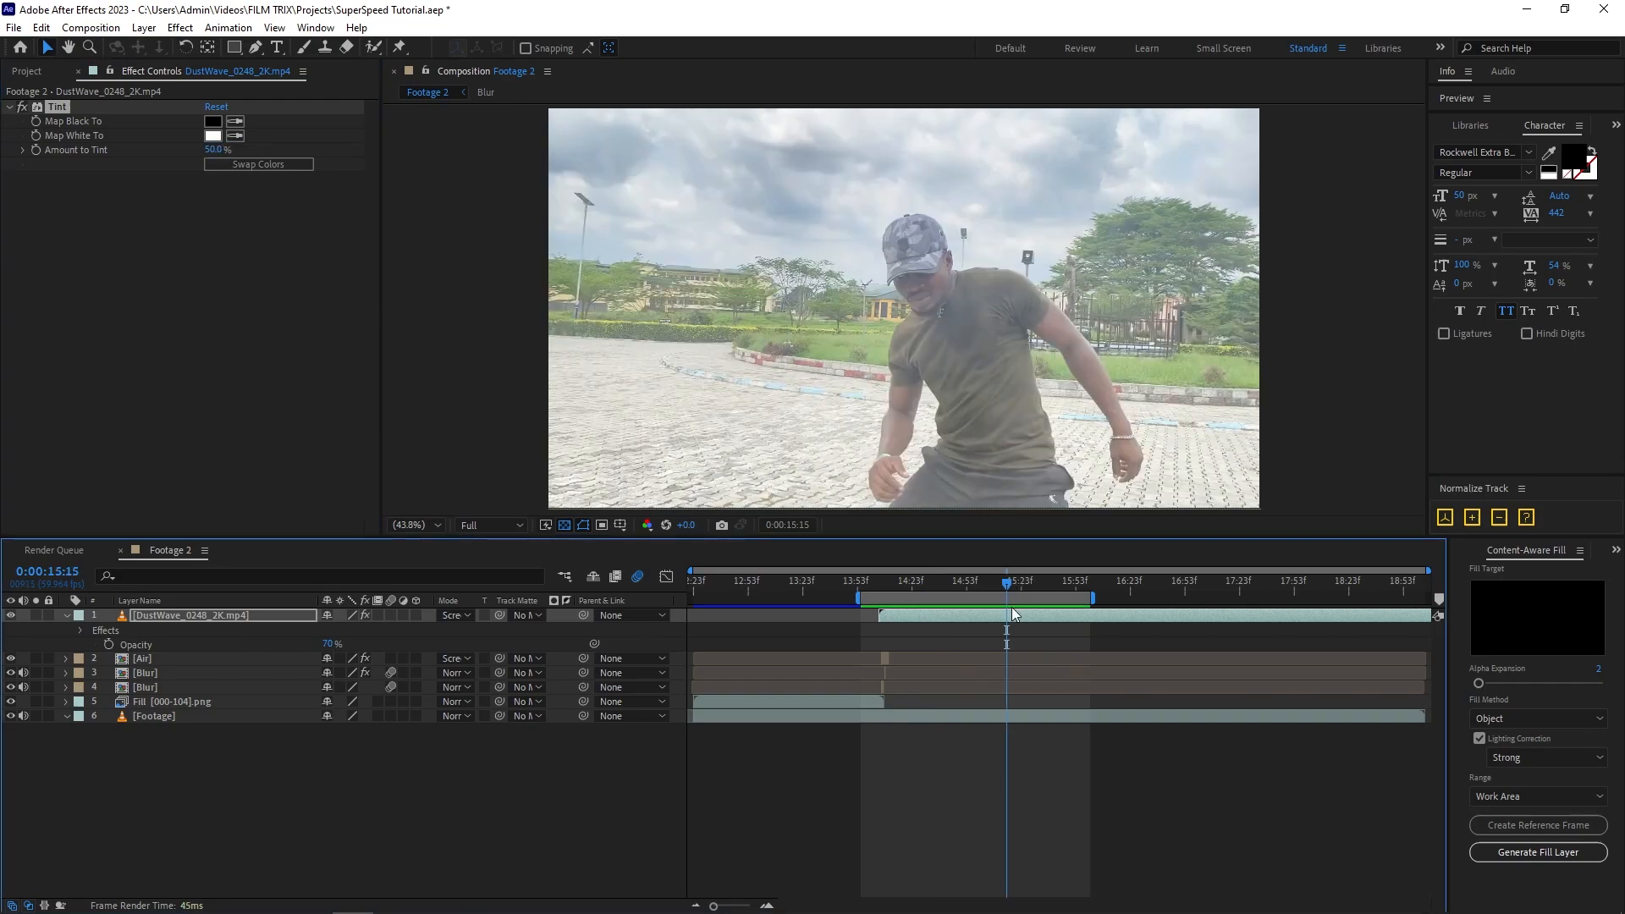
Apply Fast Box Blur to the dust wave layer with a blur radius of 8.
{"action": "key", "text": "ctrl+space"}
{"action": "type", "text": "fas"}
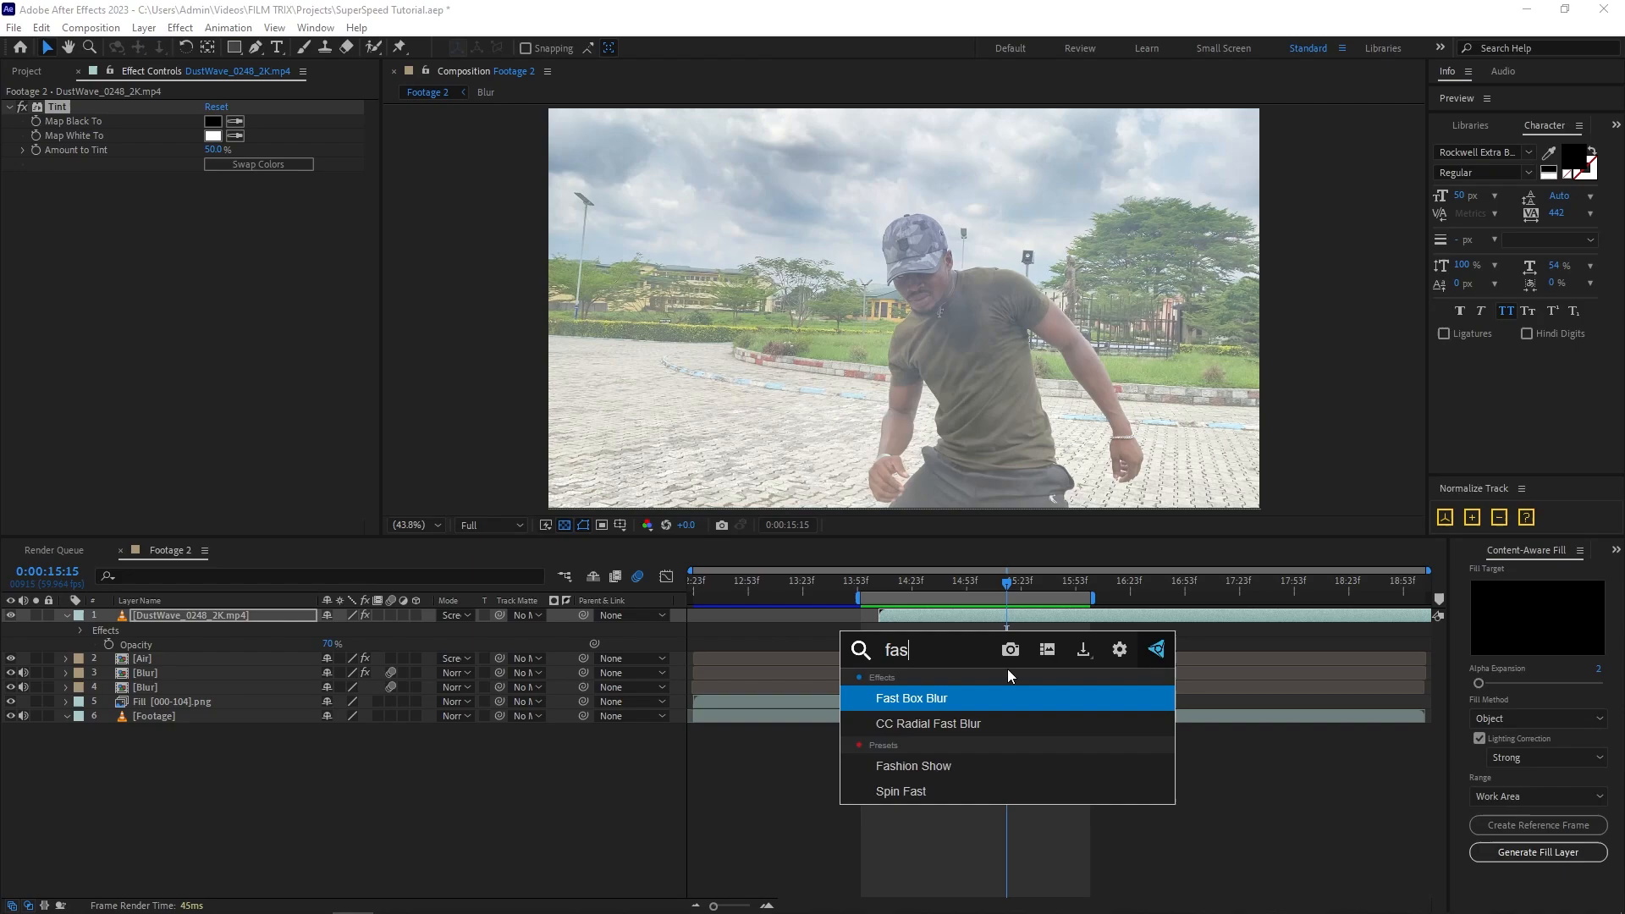
{"action": "left_click", "coordinate": [1039, 696]}
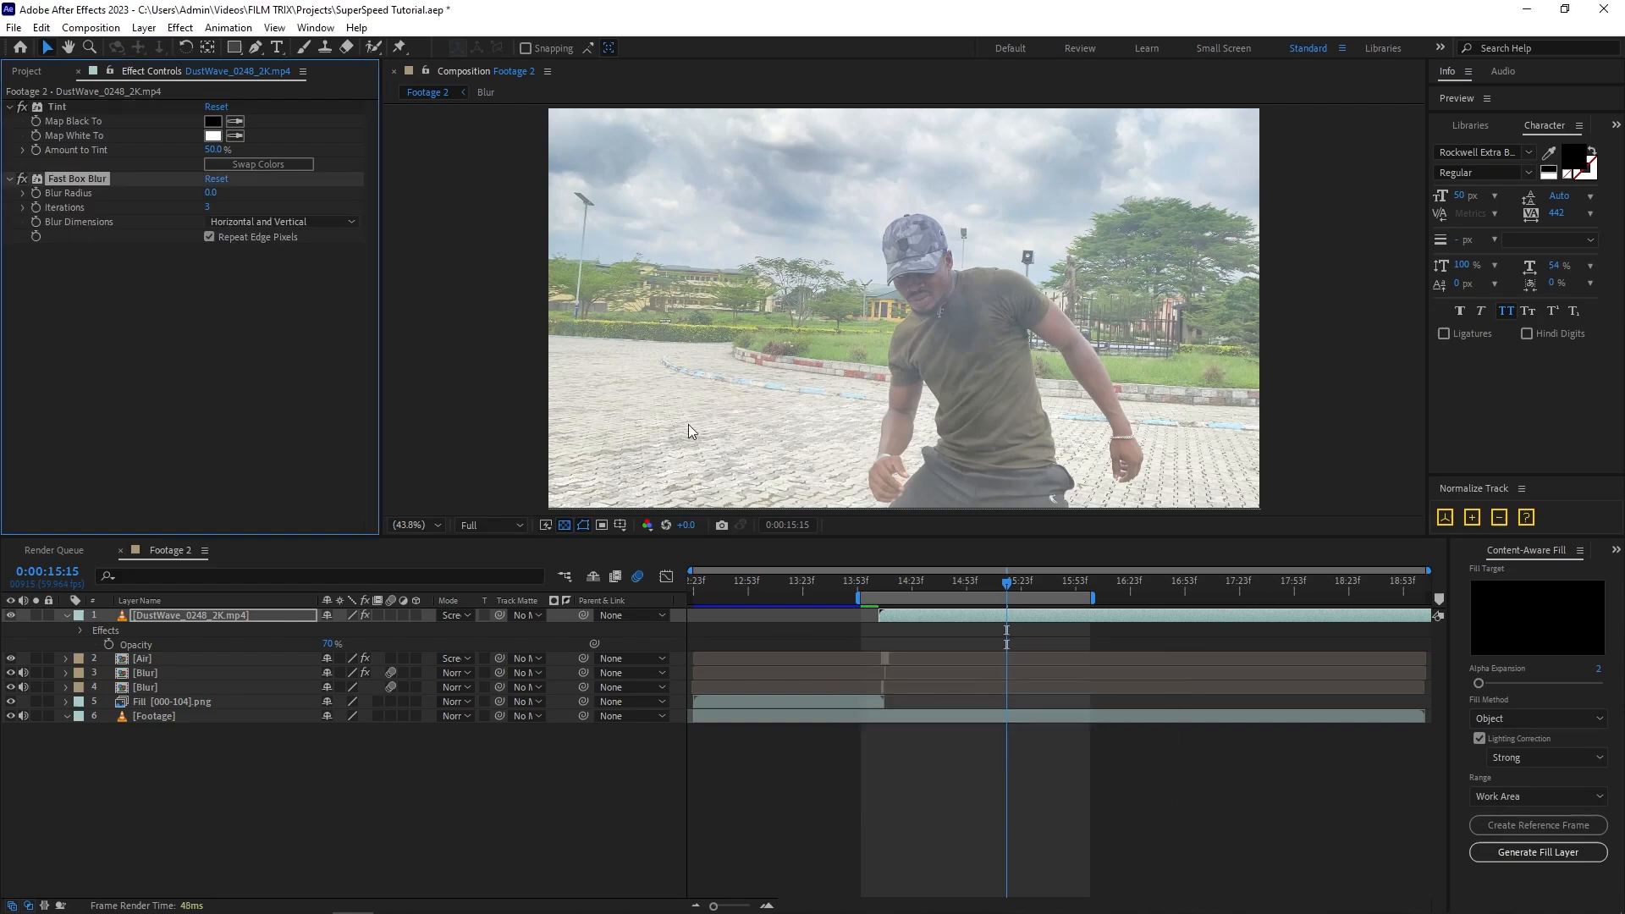
{"action": "left_click", "coordinate": [213, 193]}
{"action": "type", "text": "8"}
{"action": "key", "text": "Return"}
Preview the finished super-speed effect from 0:00:13:59 and return to 0:00:13:53.
{"action": "left_click", "coordinate": [870, 582]}
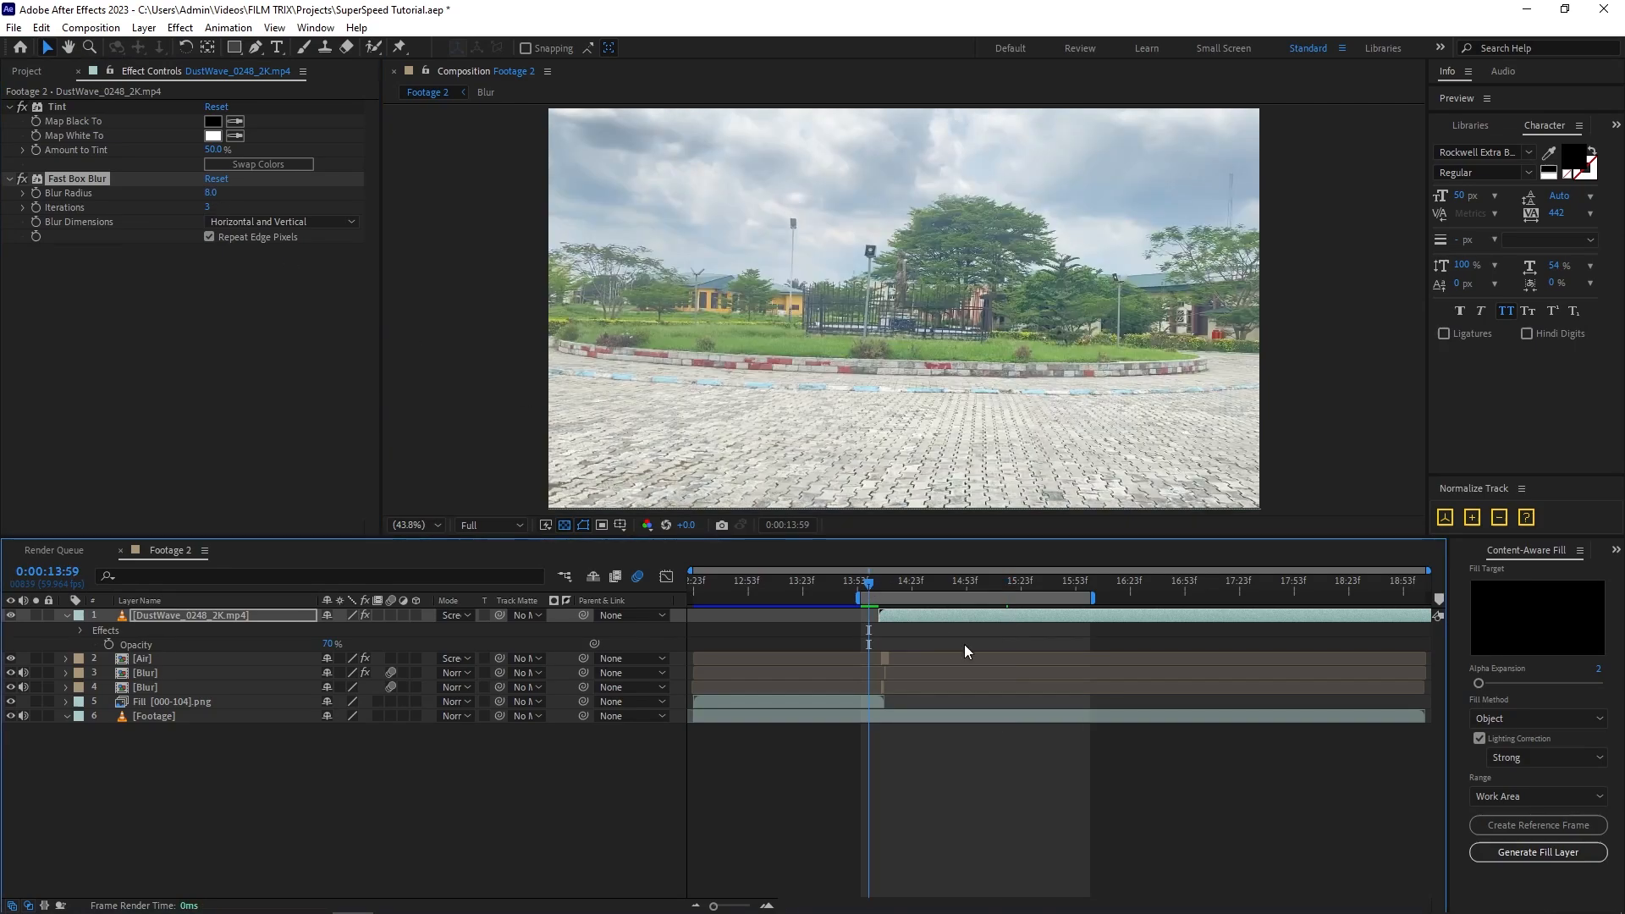
{"action": "key", "text": "space"}
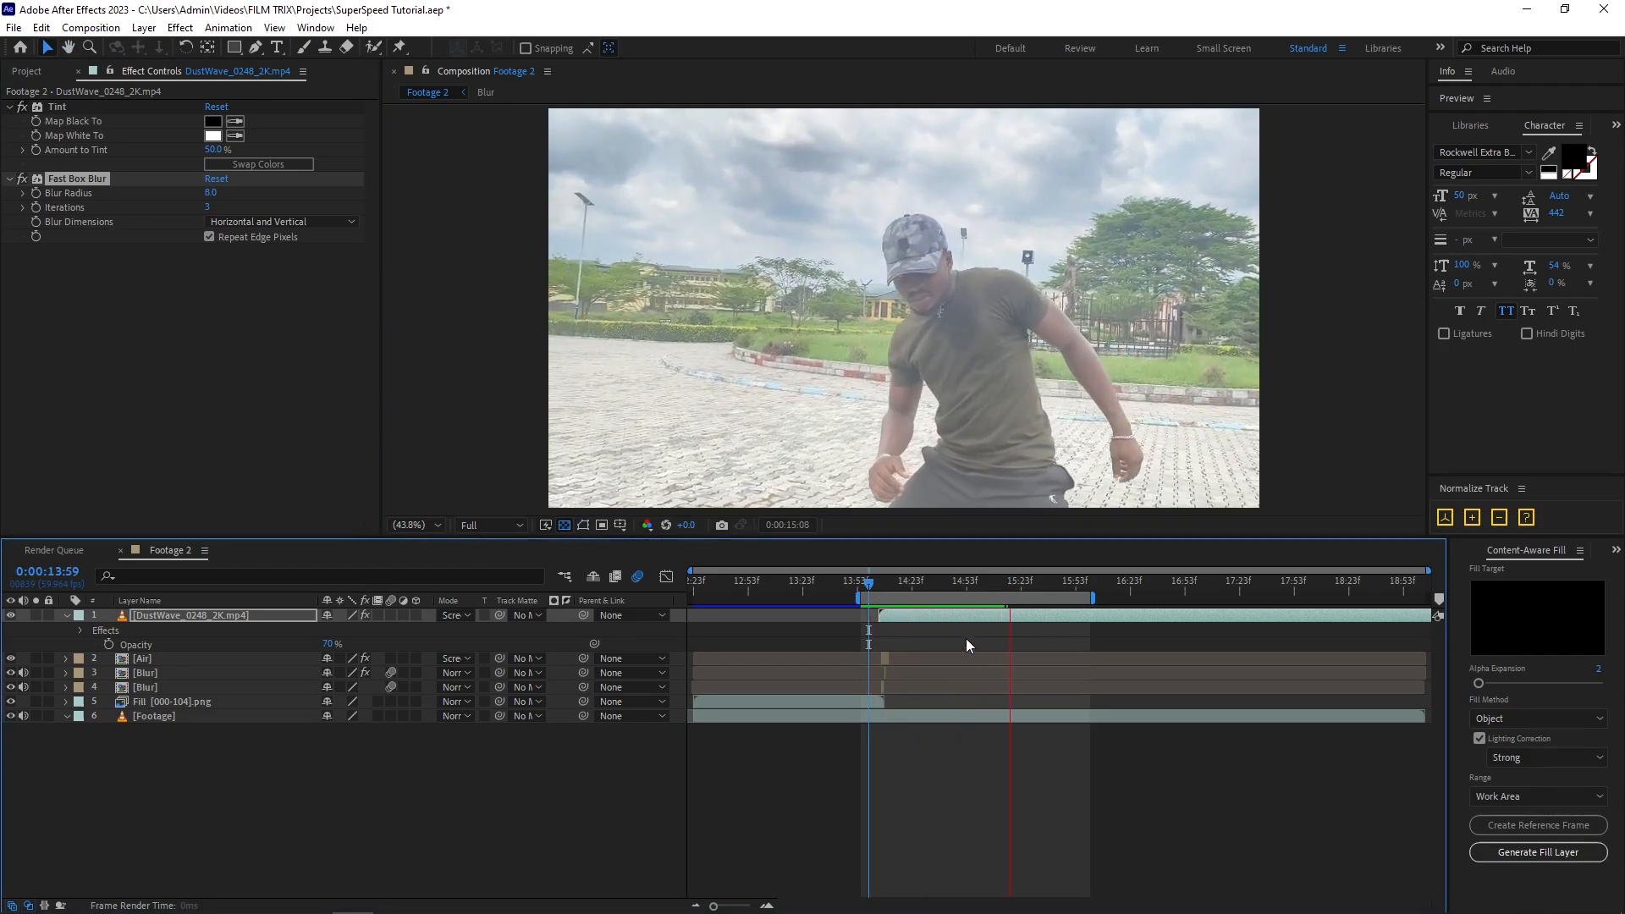
{"action": "left_click", "coordinate": [859, 583]}
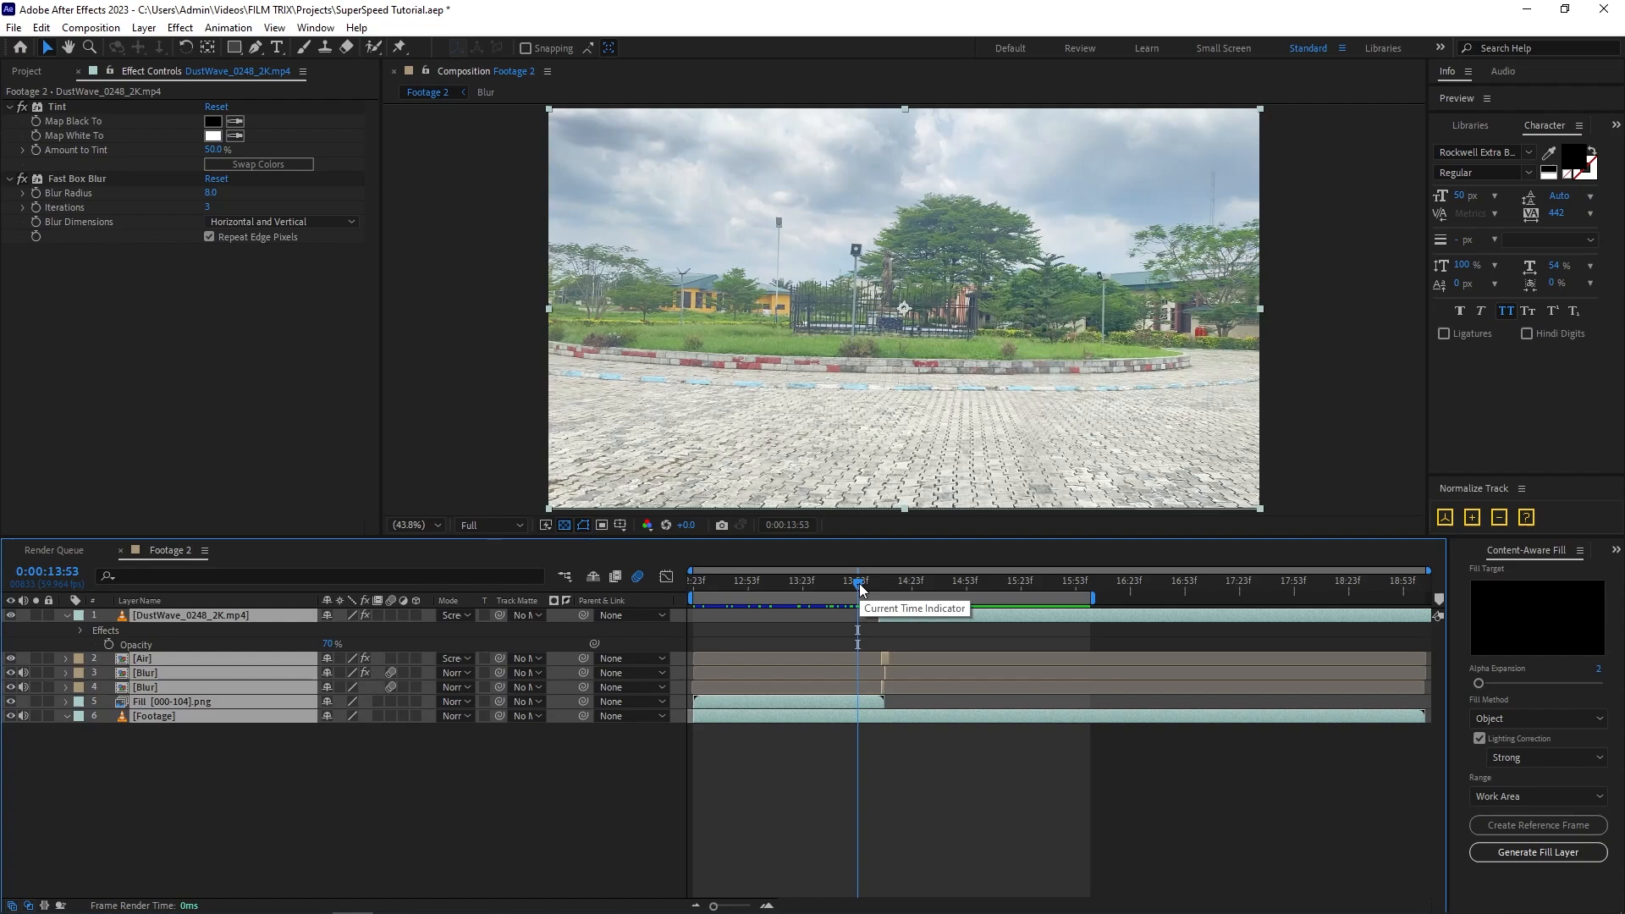
Pre-compose all six layers of Footage 2 into Pre-comp 1, moving all attributes, and go to 0:00:14:20.
{"action": "key", "text": "ctrl+shift+c"}
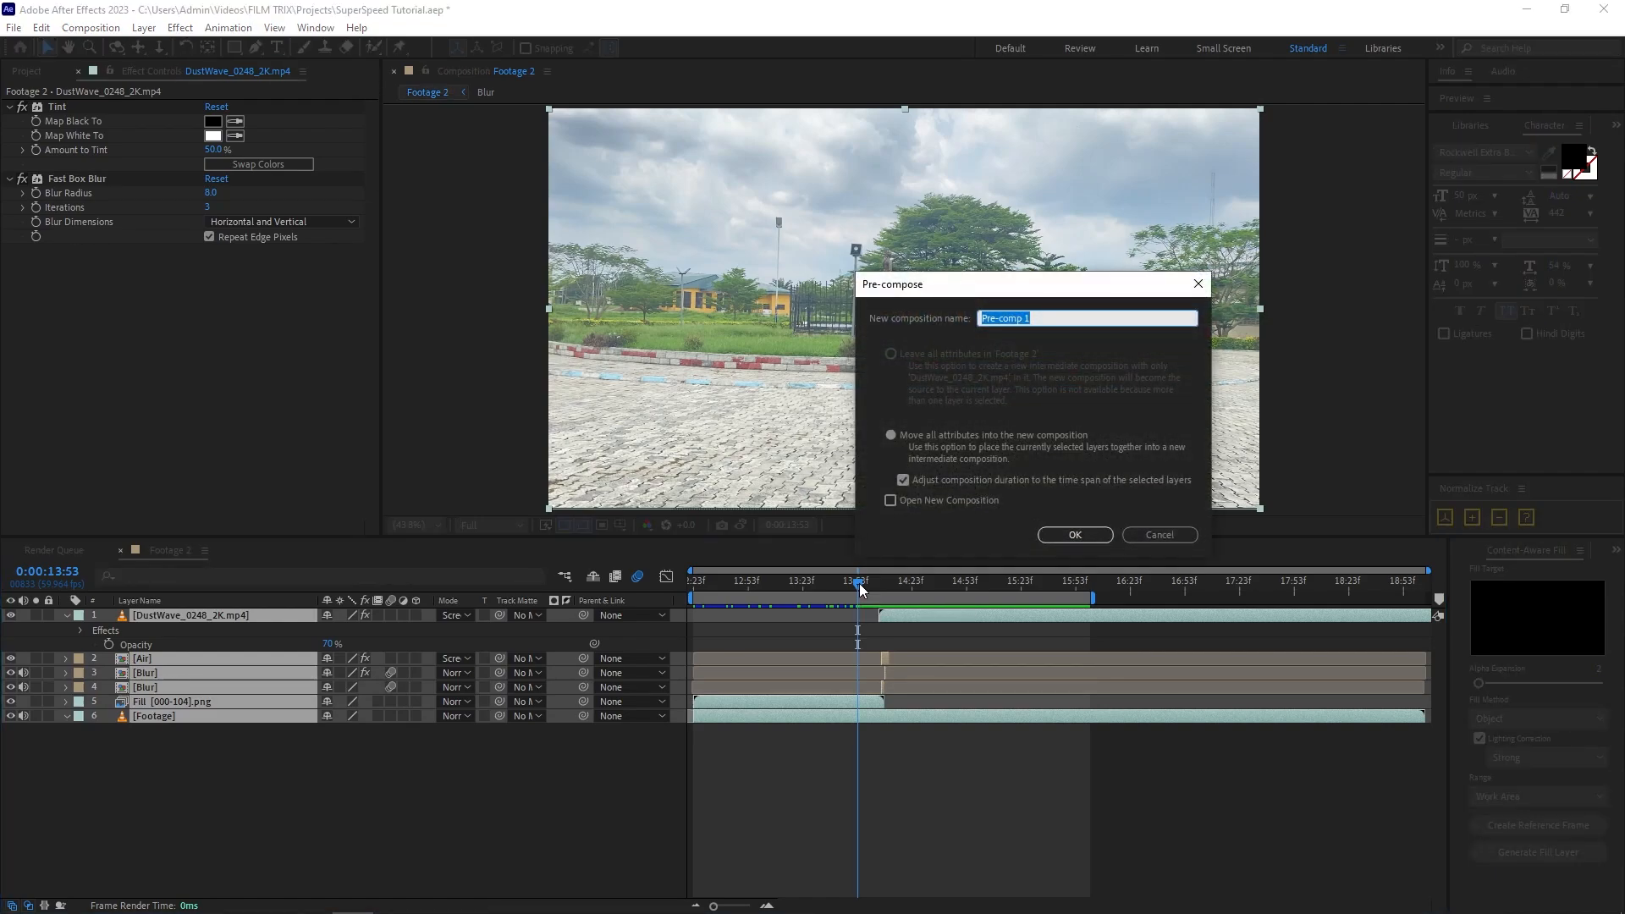
{"action": "key", "text": "Return"}
{"action": "left_click_drag", "start_coordinate": [858, 588], "coordinate": [924, 602]}
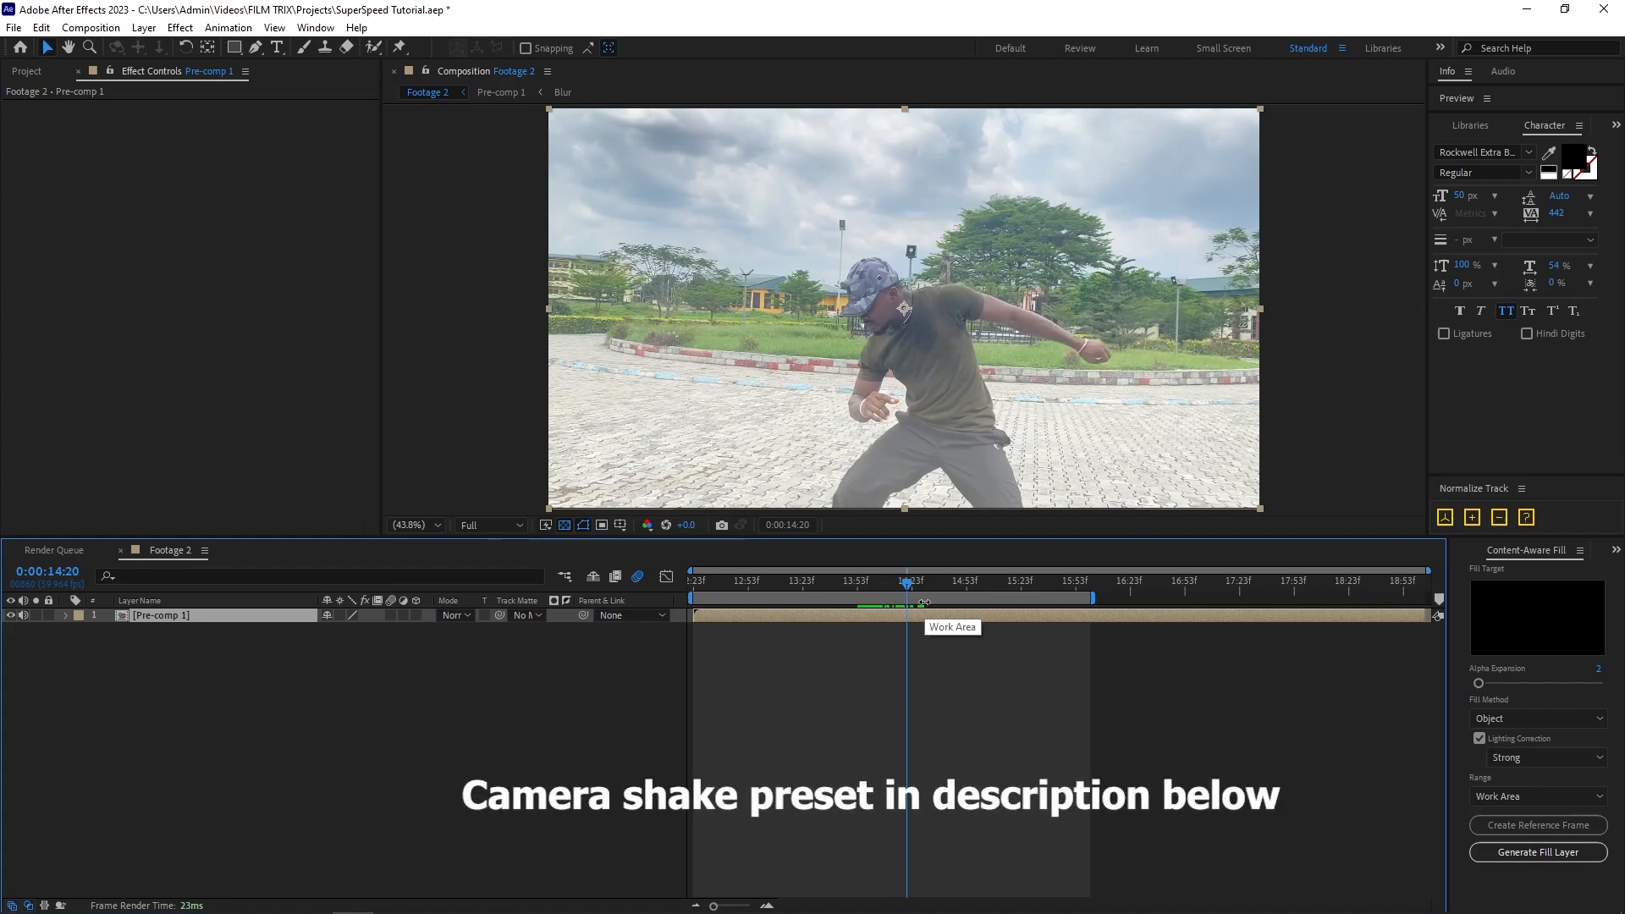
Find the Camera Shake user preset and apply it to the Pre-comp 1 layer.
{"action": "left_click", "coordinate": [1613, 126]}
{"action": "left_click", "coordinate": [1561, 144]}
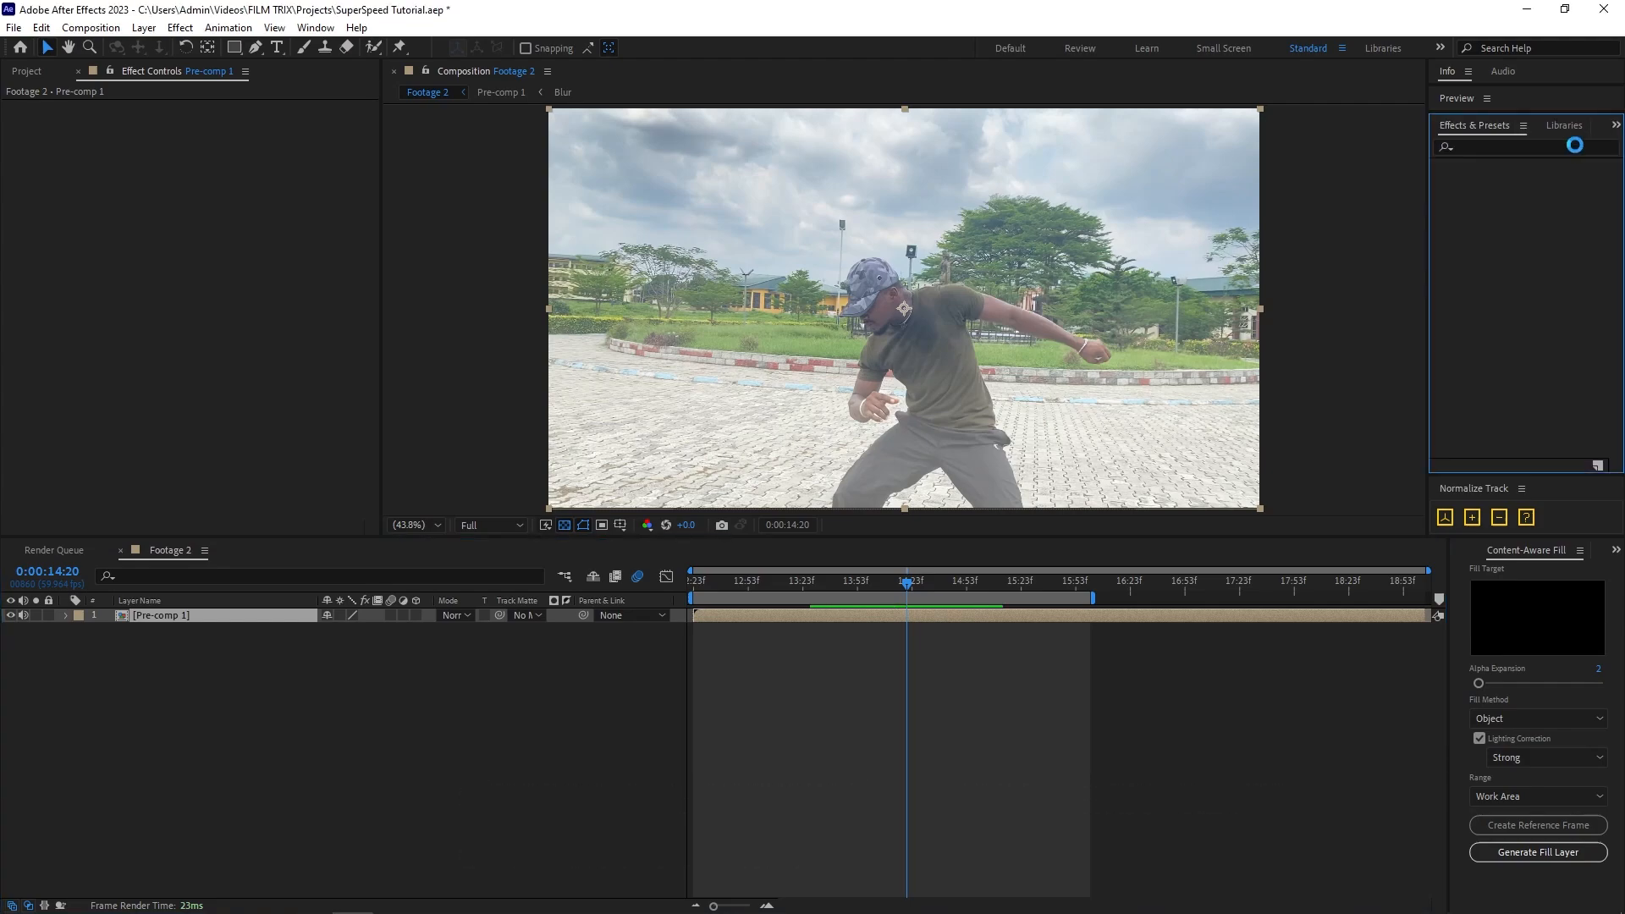
{"action": "left_click", "coordinate": [1501, 142]}
{"action": "type", "text": "cam"}
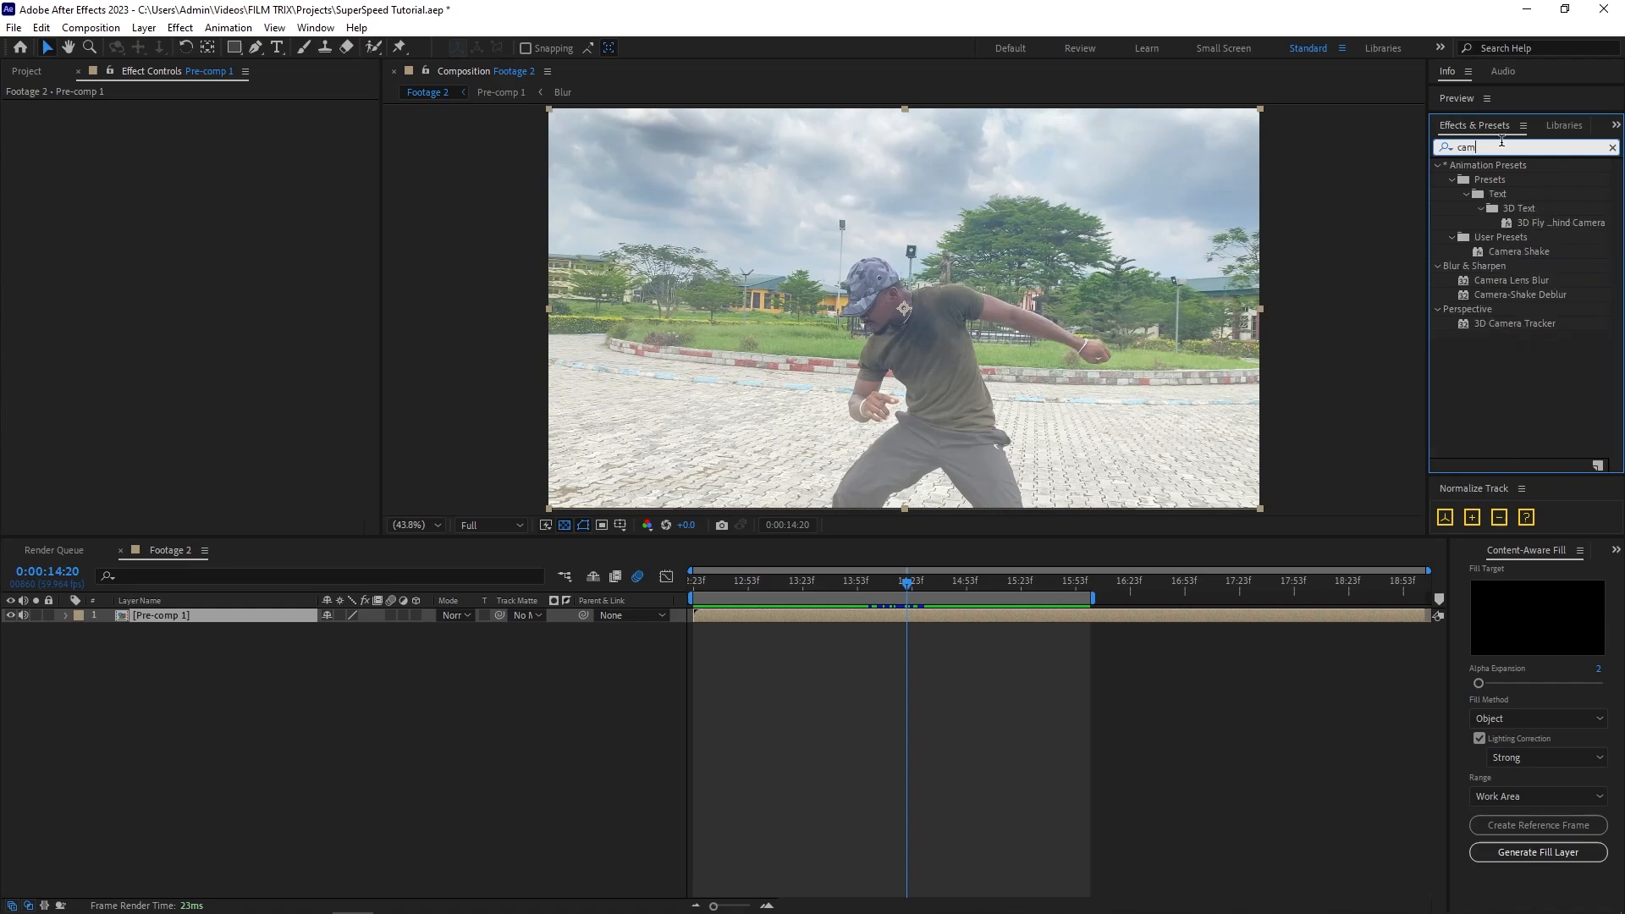
{"action": "type", "text": "era sha"}
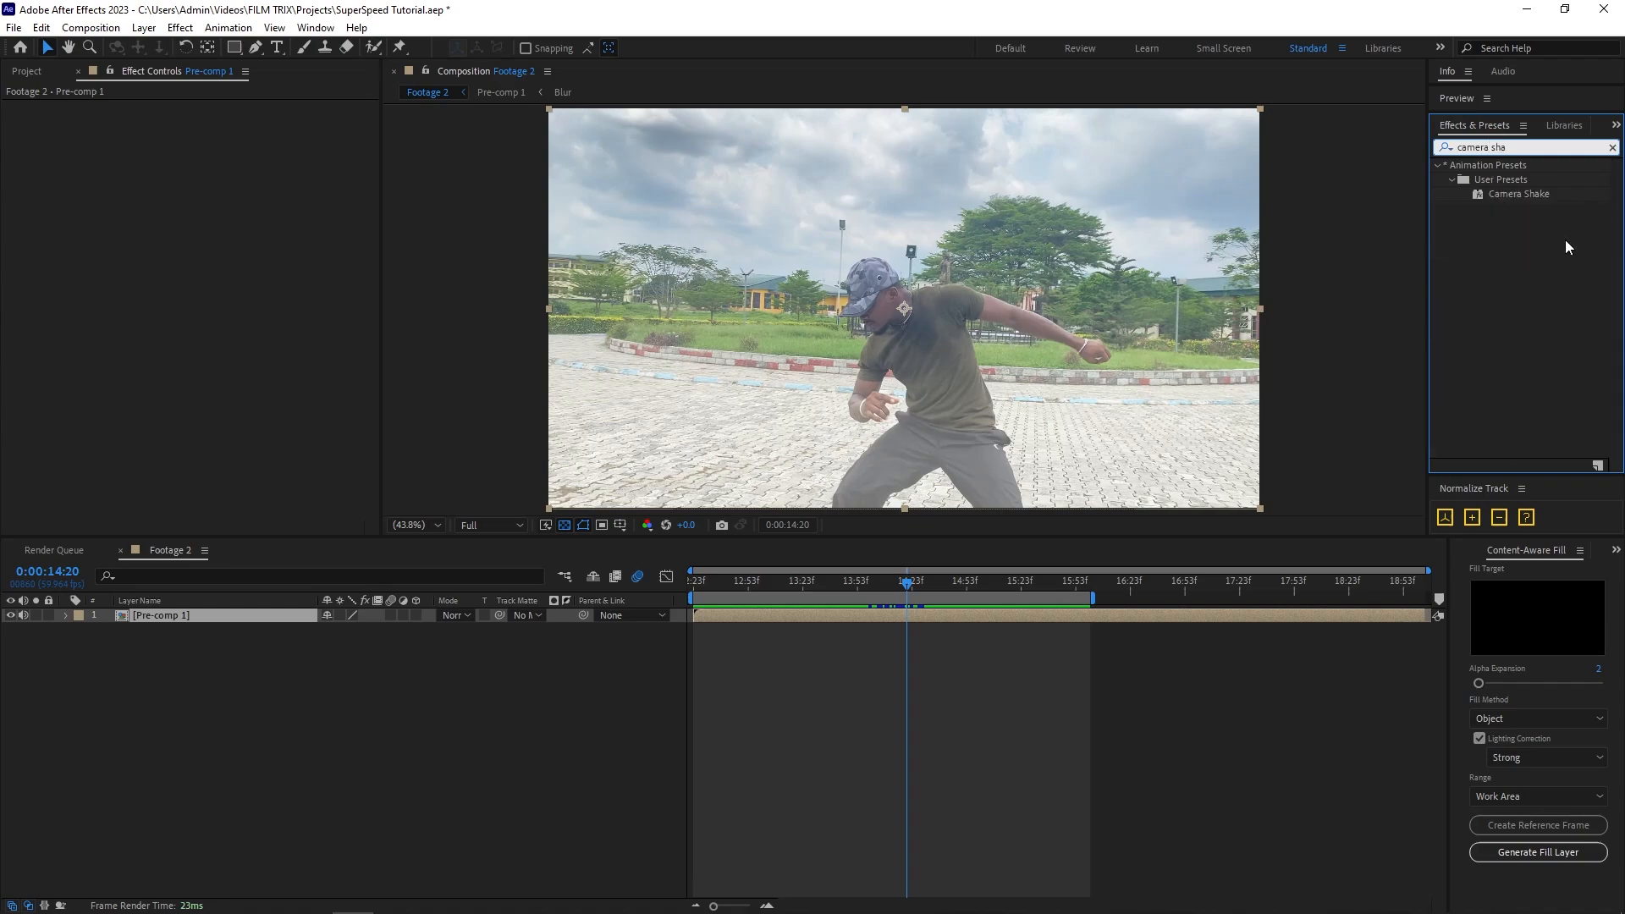
{"action": "left_click", "coordinate": [1518, 199]}
{"action": "left_click_drag", "start_coordinate": [1516, 196], "coordinate": [899, 613]}
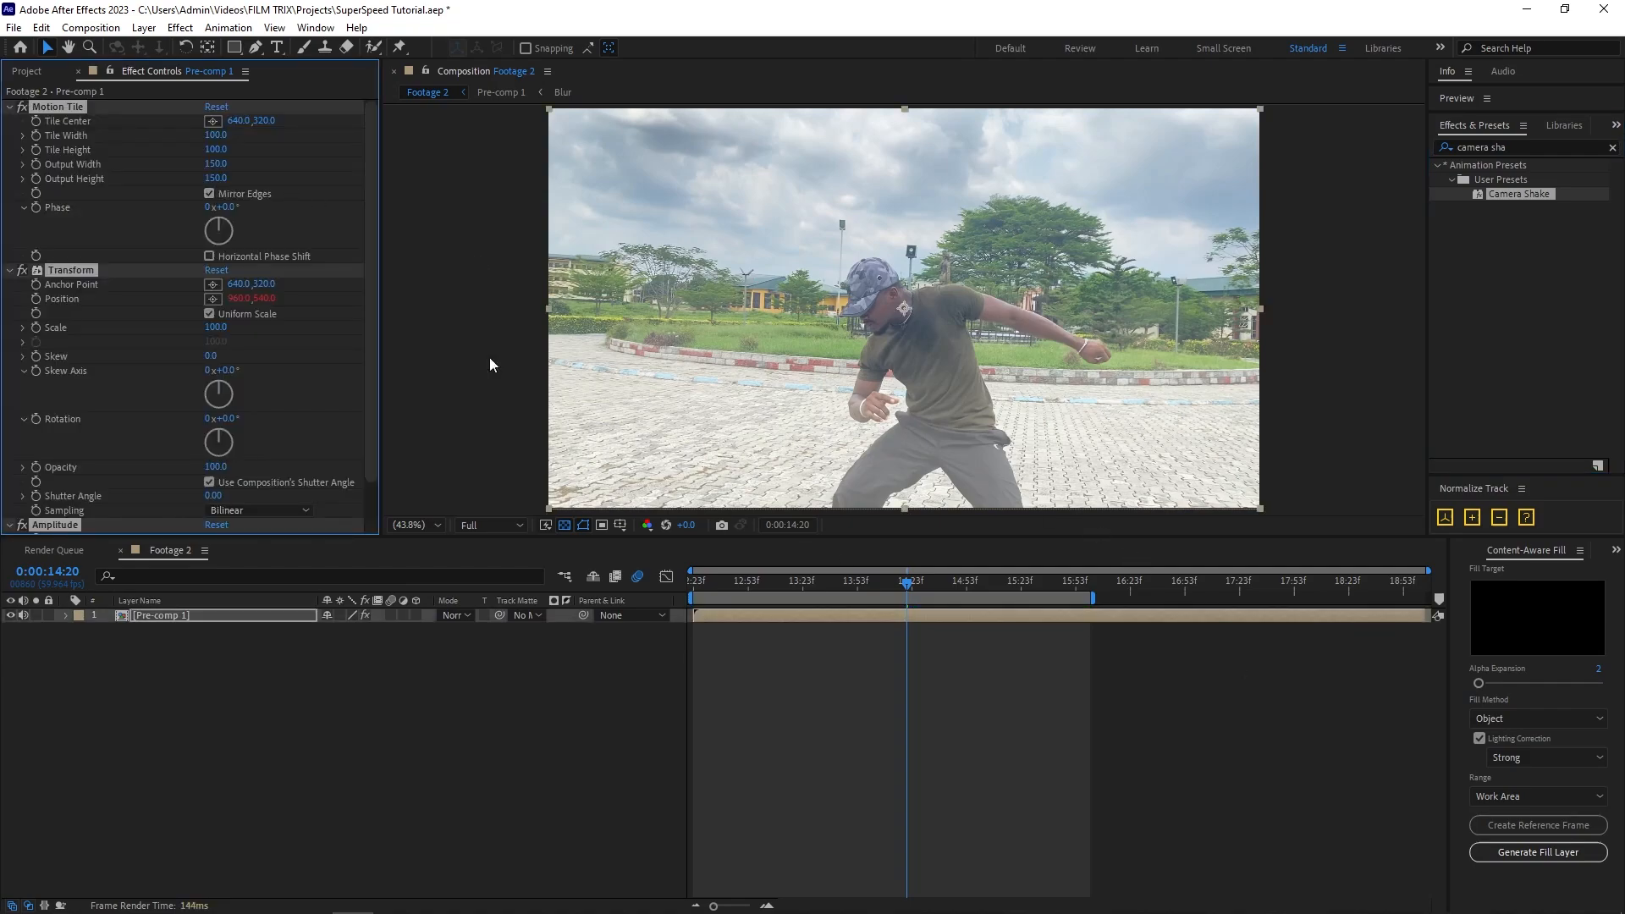
{"action": "scroll", "coordinate": [155, 356], "scroll_direction": "down", "scroll_amount": 1}
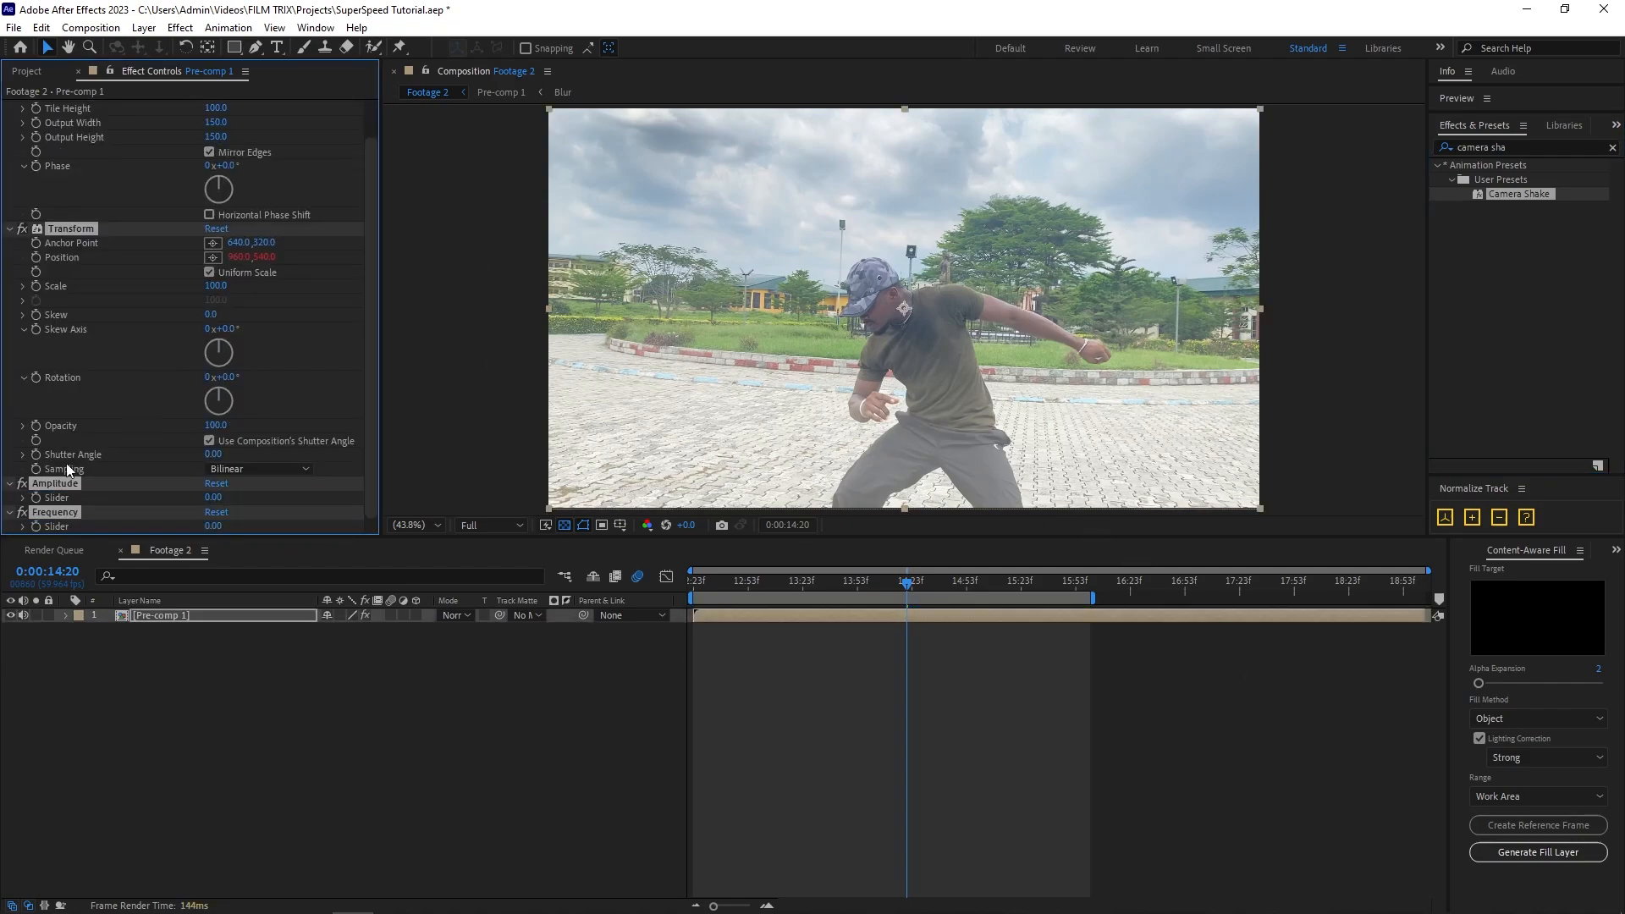
Start keyframing the Amplitude and Frequency sliders at 0:00:14:07, the frame where the blurred man dashes in.
{"action": "left_click", "coordinate": [1018, 654]}
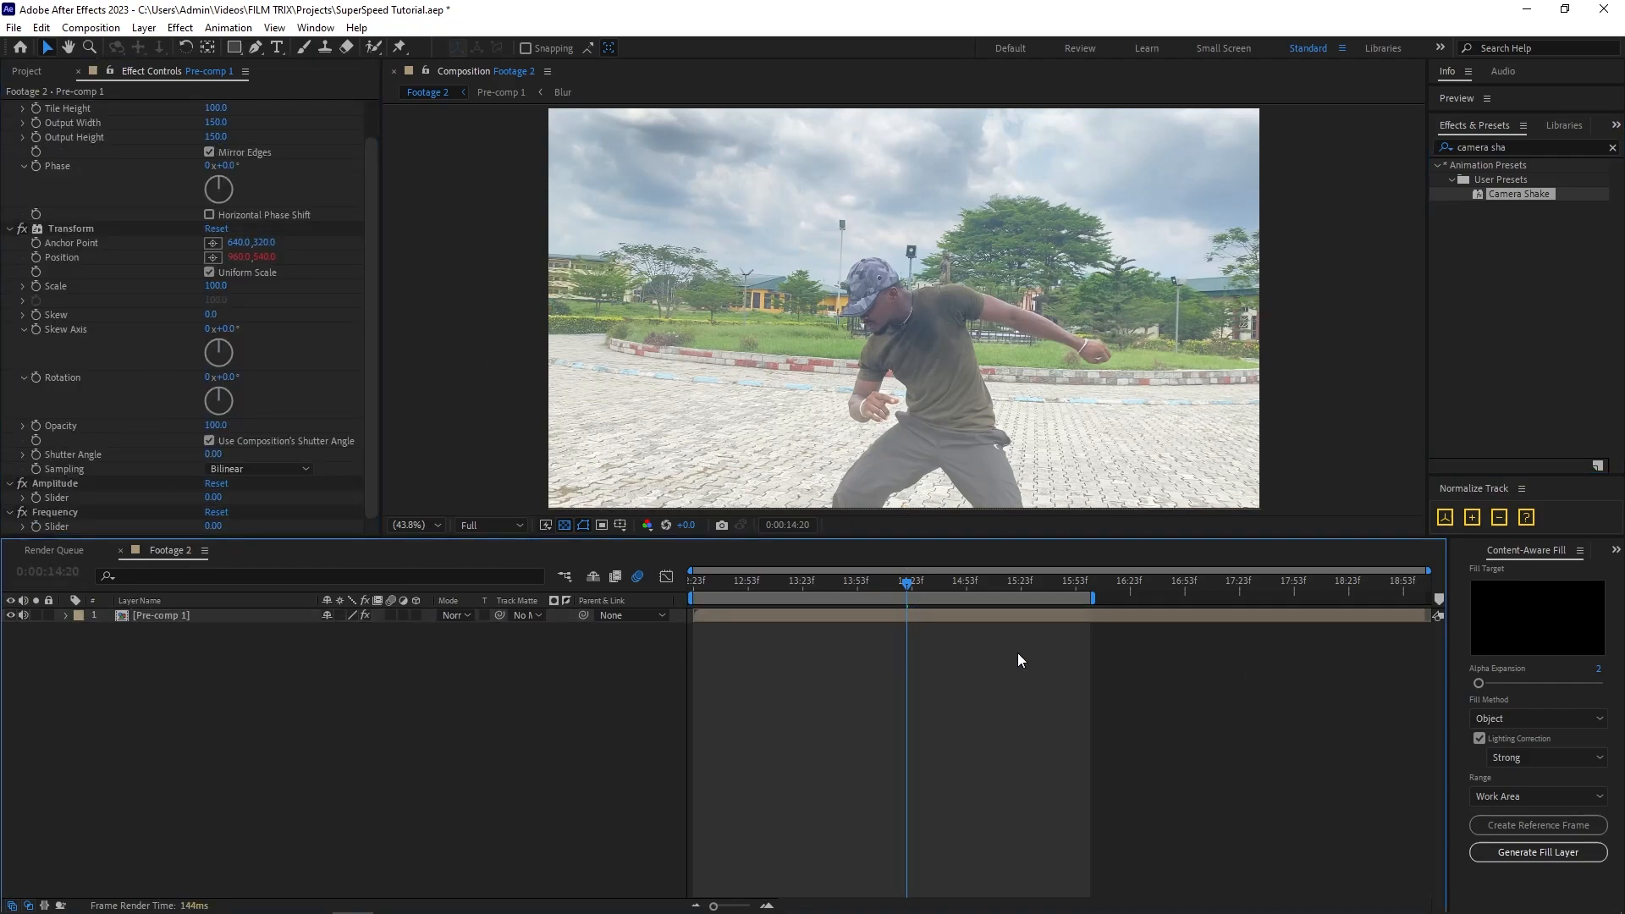
{"action": "key", "text": "Page_Up"}
{"action": "key", "text": "Page_Up"}
{"action": "key", "text": "Page_Up"}
{"action": "key", "text": "Page_Up"}
{"action": "key", "text": "Page_Up"}
{"action": "key", "text": "Page_Up"}
{"action": "key", "text": "Page_Up"}
{"action": "key", "text": "Page_Up"}
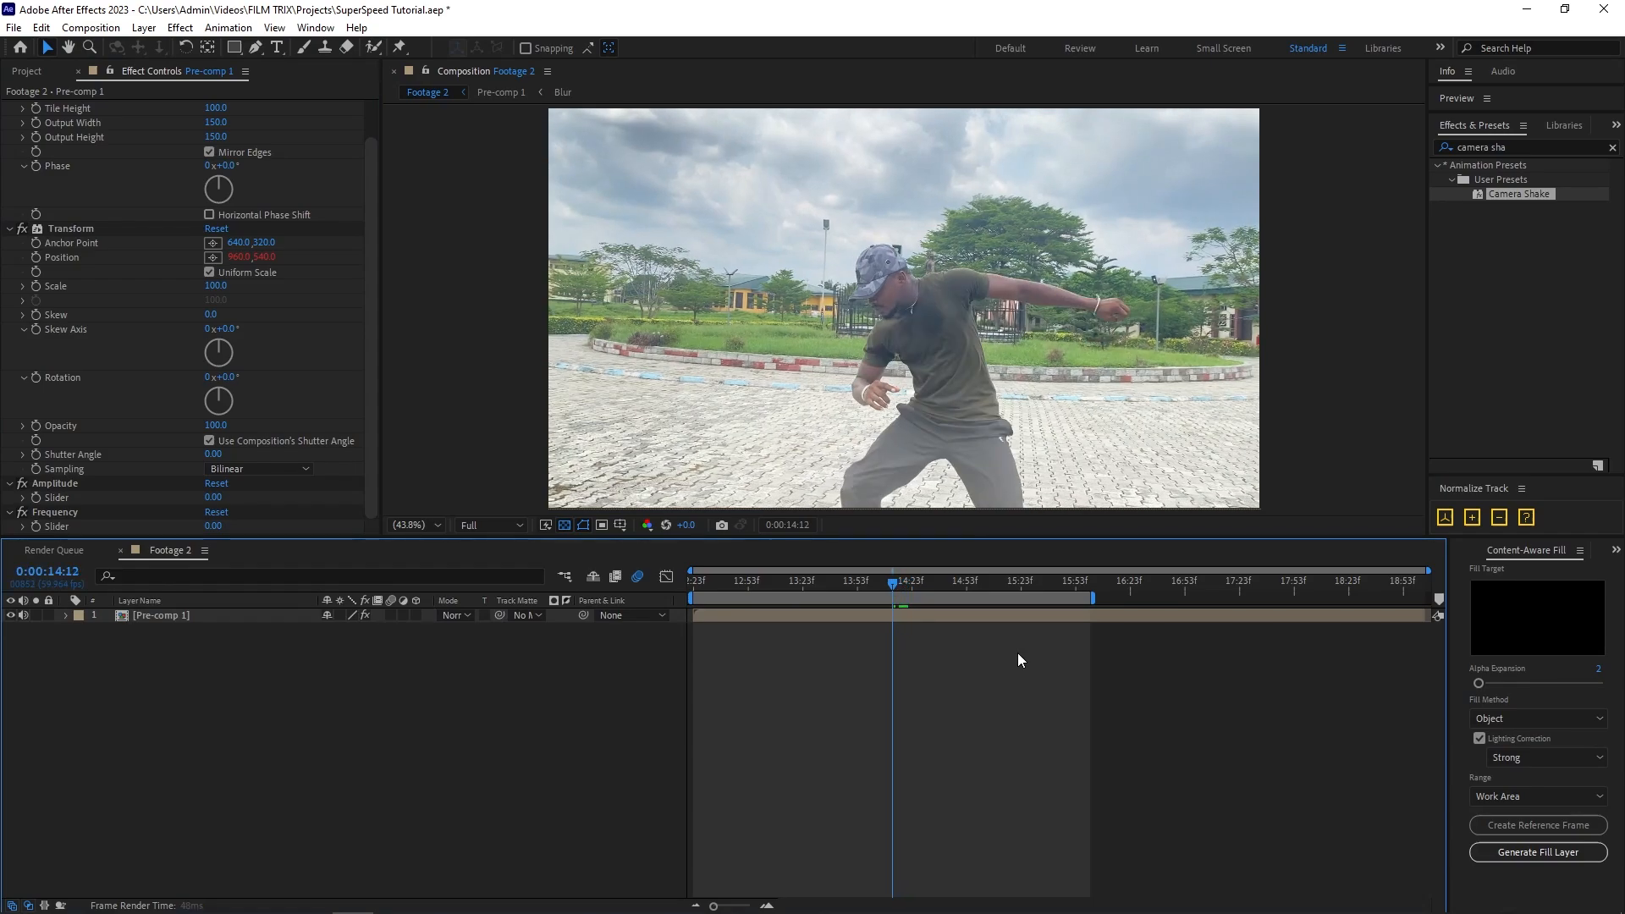
{"action": "key", "text": "Page_Up"}
{"action": "key", "text": "Page_Up"}
{"action": "key", "text": "Page_Up"}
{"action": "key", "text": "Page_Up"}
{"action": "key", "text": "Page_Up"}
{"action": "key", "text": "Page_Up"}
{"action": "key", "text": "Page_Up"}
{"action": "key", "text": "Page_Up"}
{"action": "key", "text": "Page_Up"}
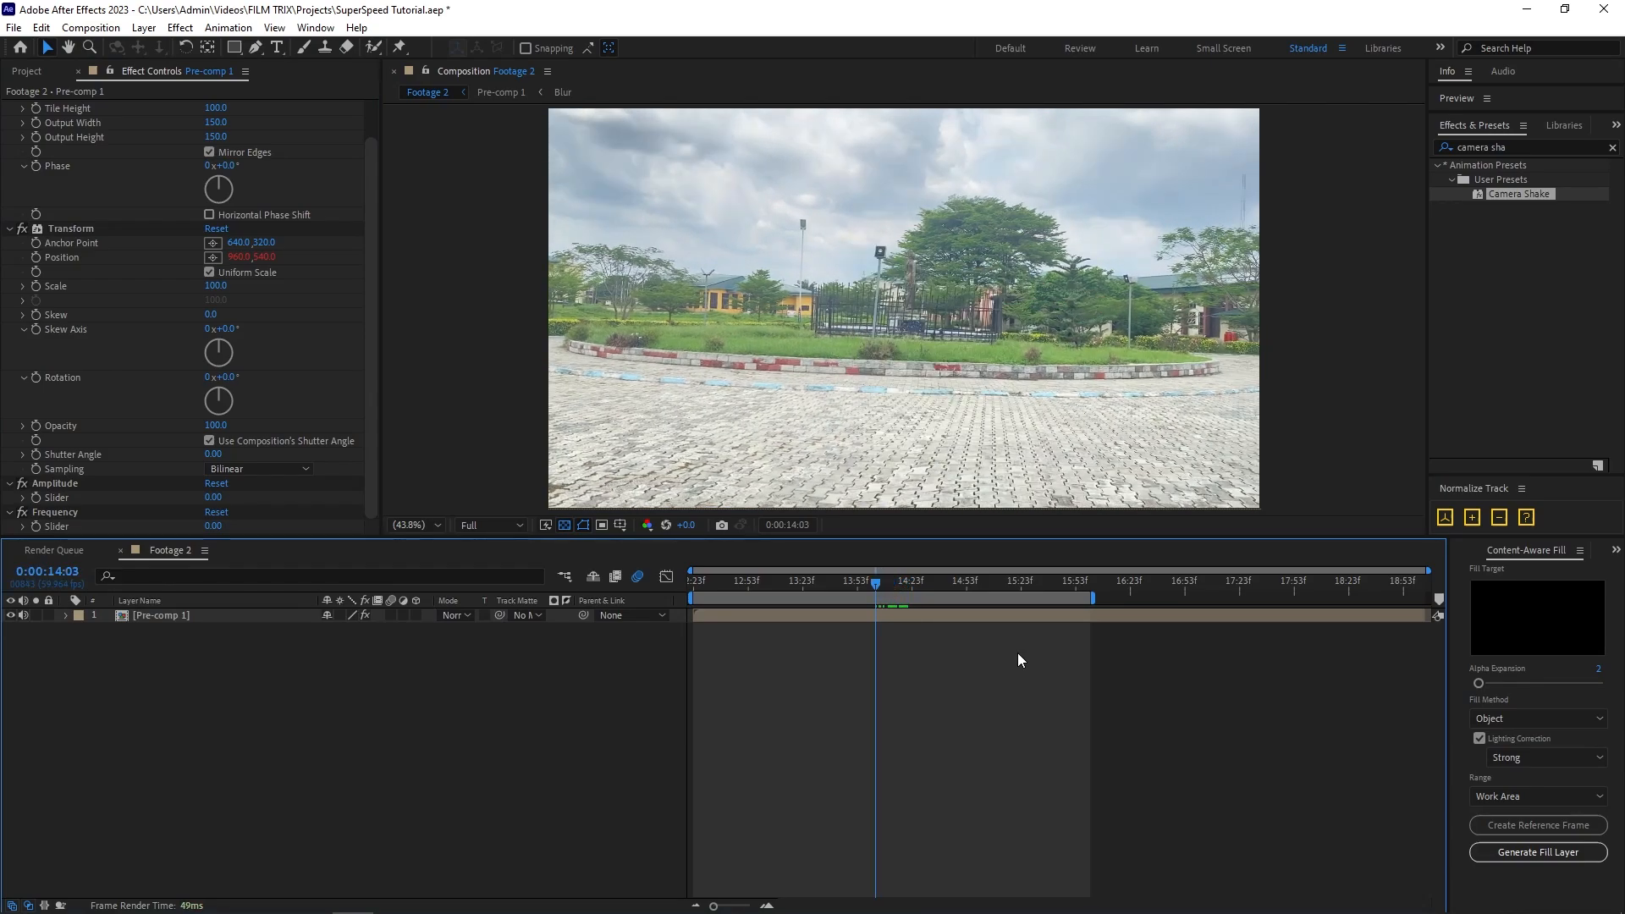
{"action": "key", "text": "Page_Down"}
{"action": "key", "text": "Page_Down"}
{"action": "key", "text": "Page_Down"}
{"action": "key", "text": "Page_Down"}
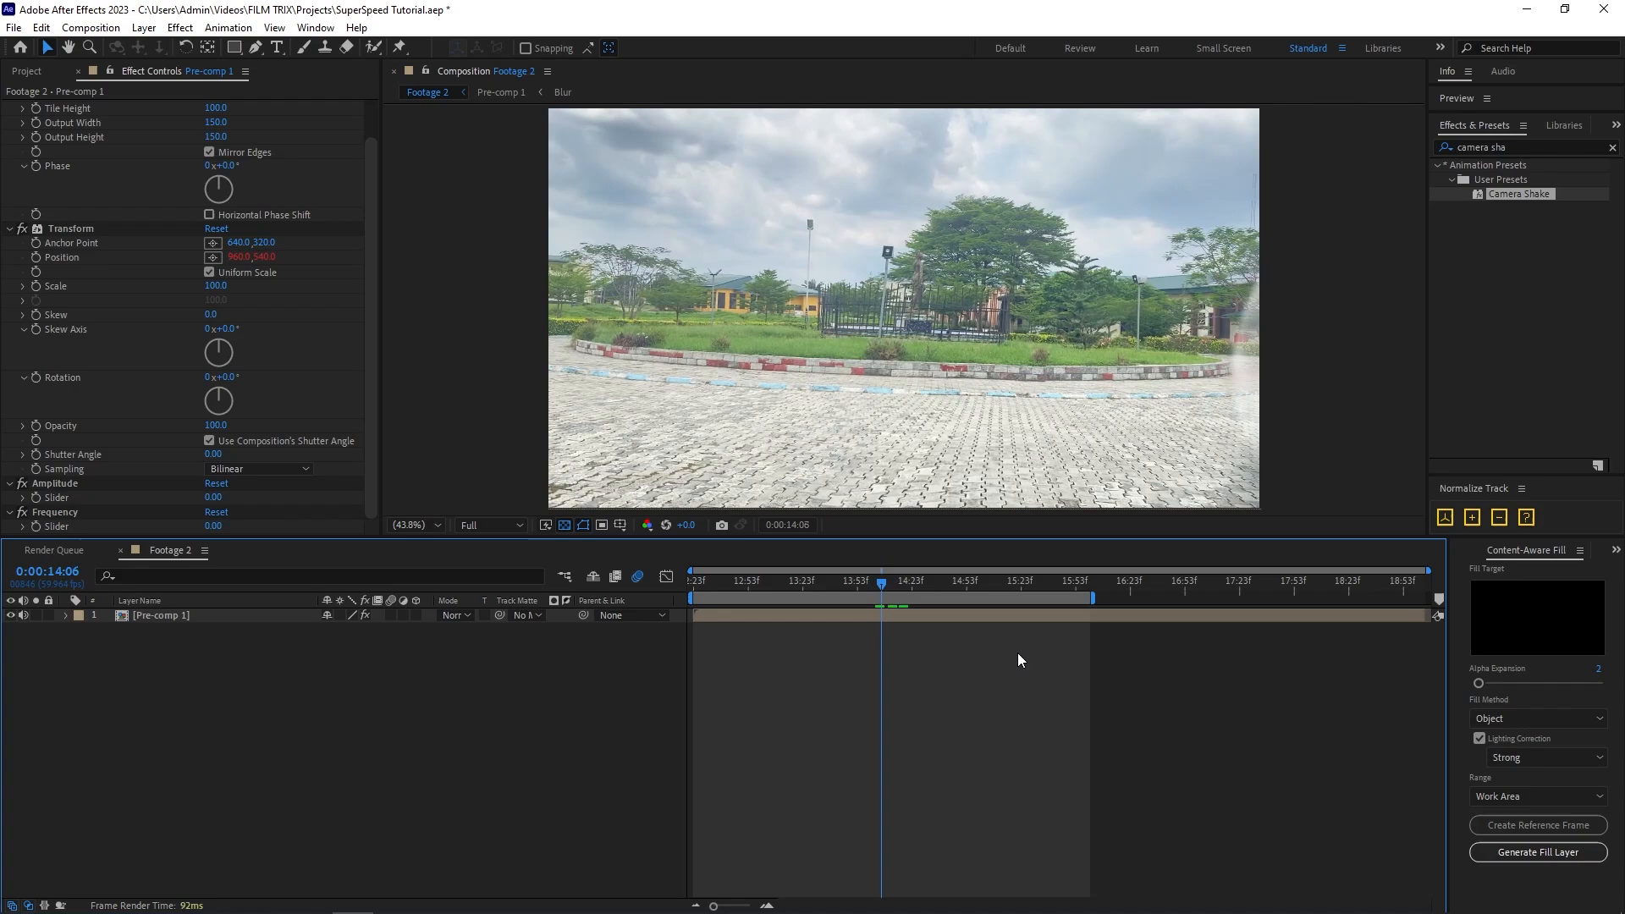
{"action": "key", "text": "Page_Up"}
{"action": "key", "text": "Page_Down"}
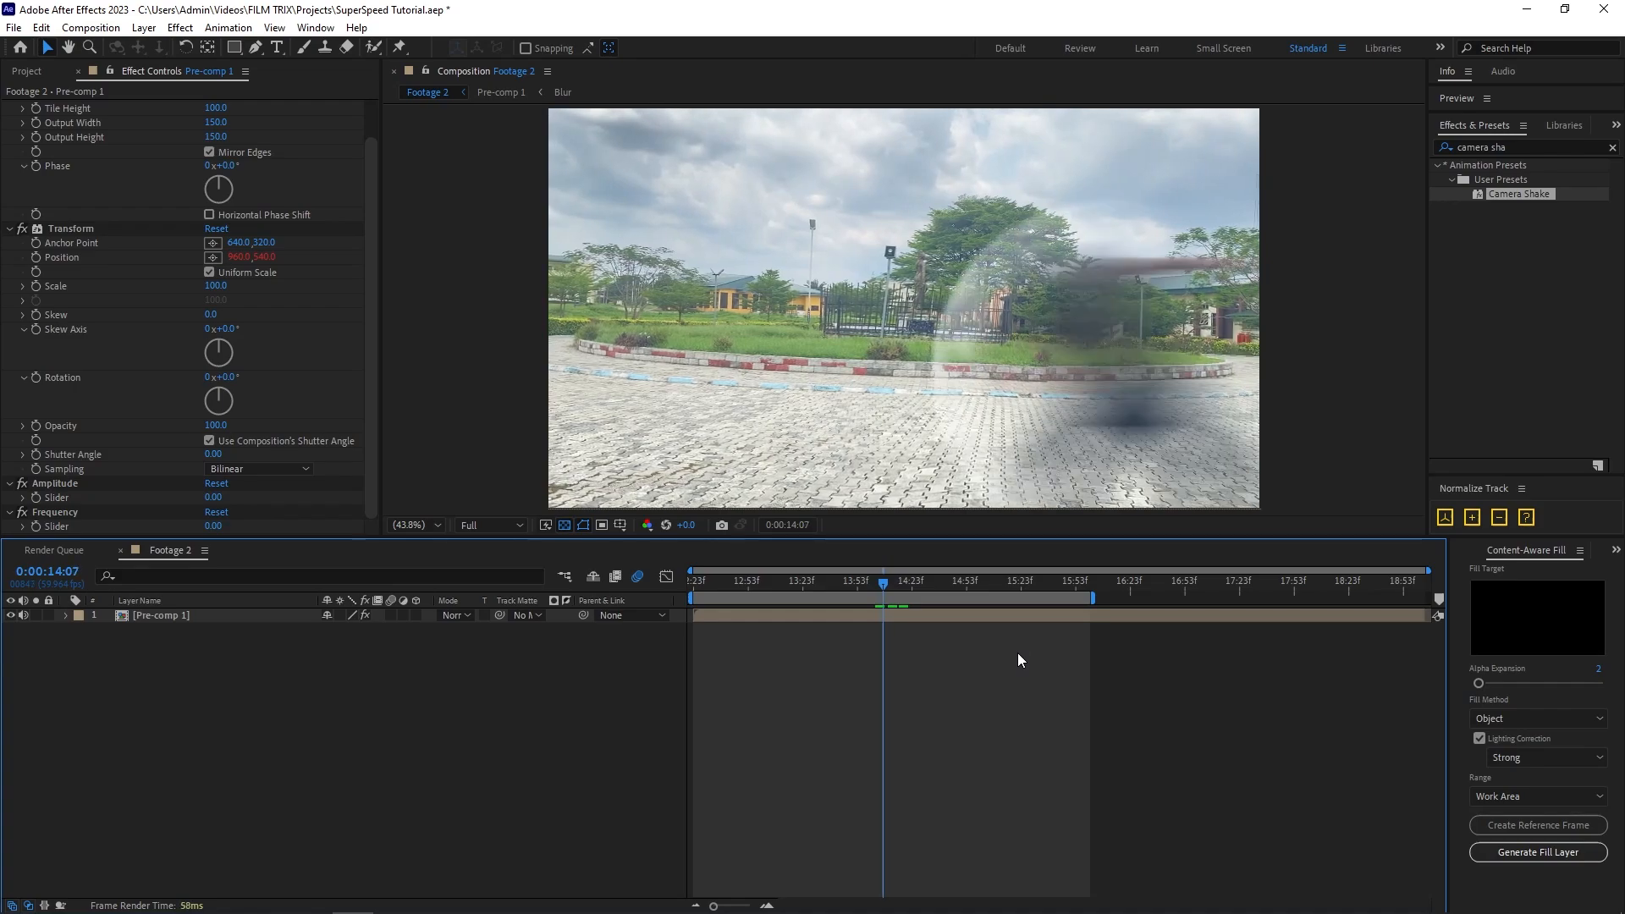
{"action": "left_click", "coordinate": [44, 483]}
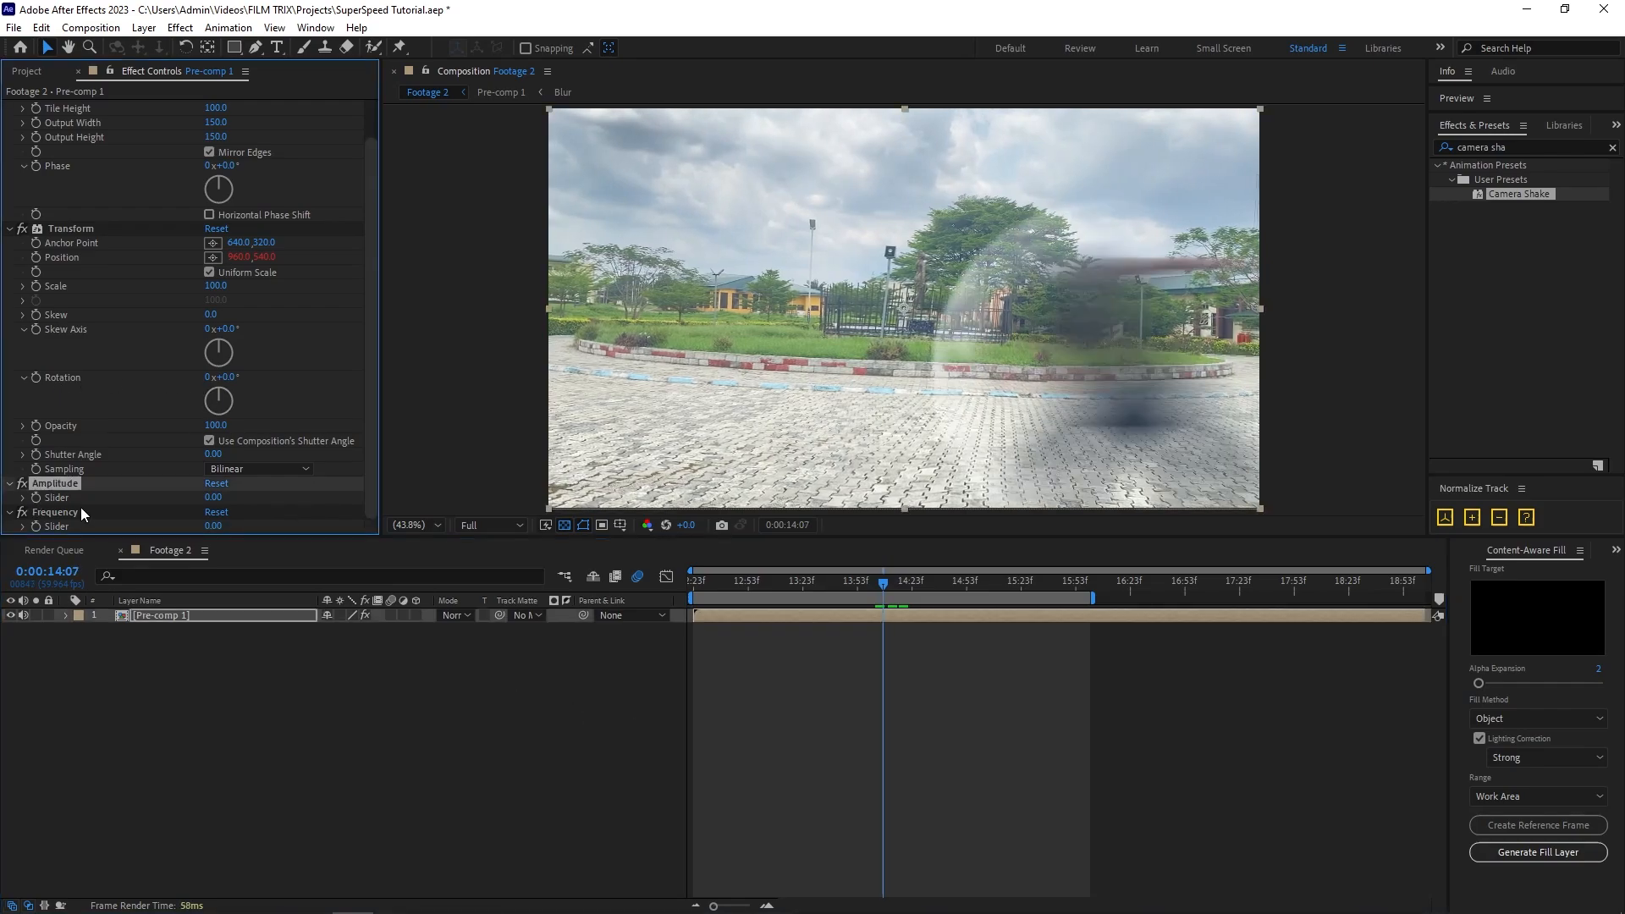
{"action": "left_click", "coordinate": [68, 512], "text": "ctrl"}
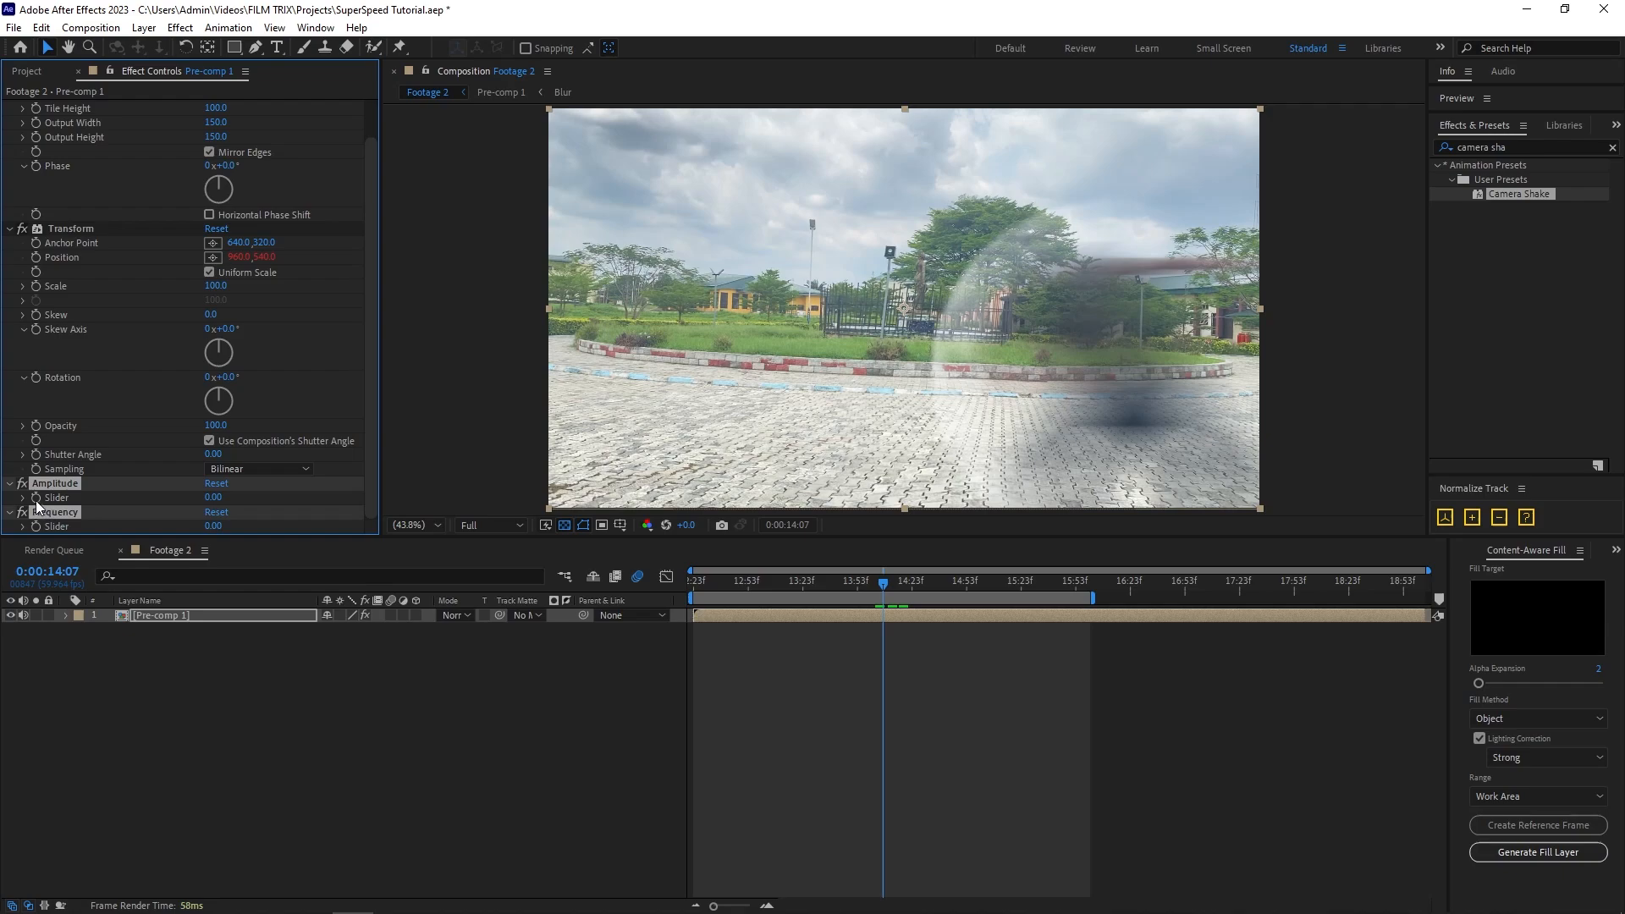
{"action": "left_click", "coordinate": [32, 498]}
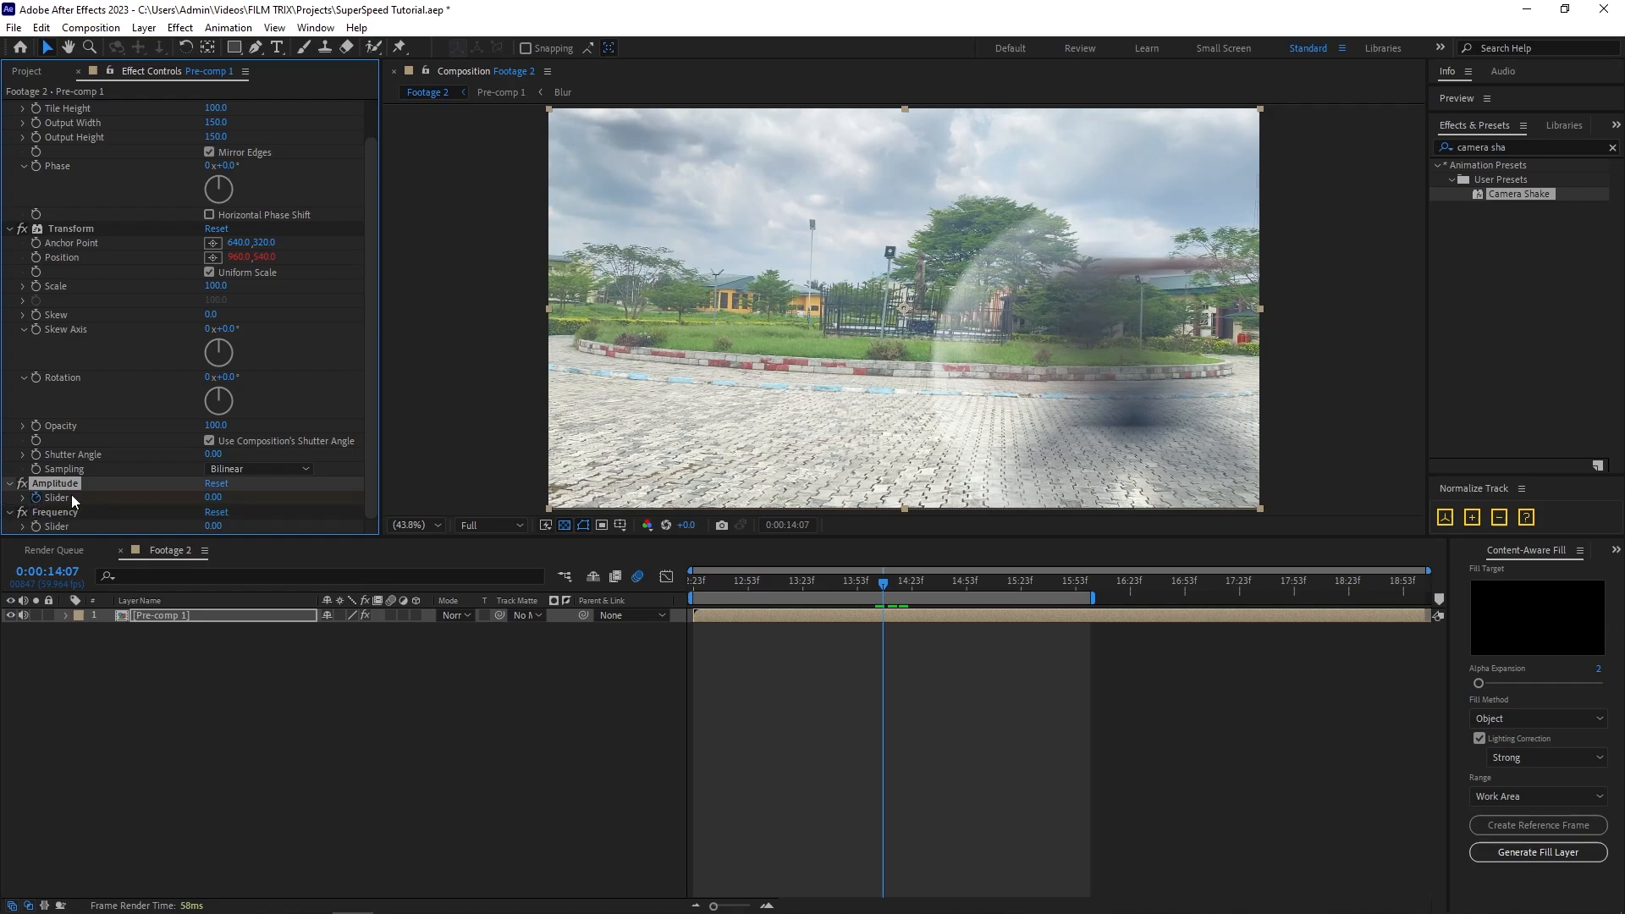
{"action": "left_click", "coordinate": [38, 525]}
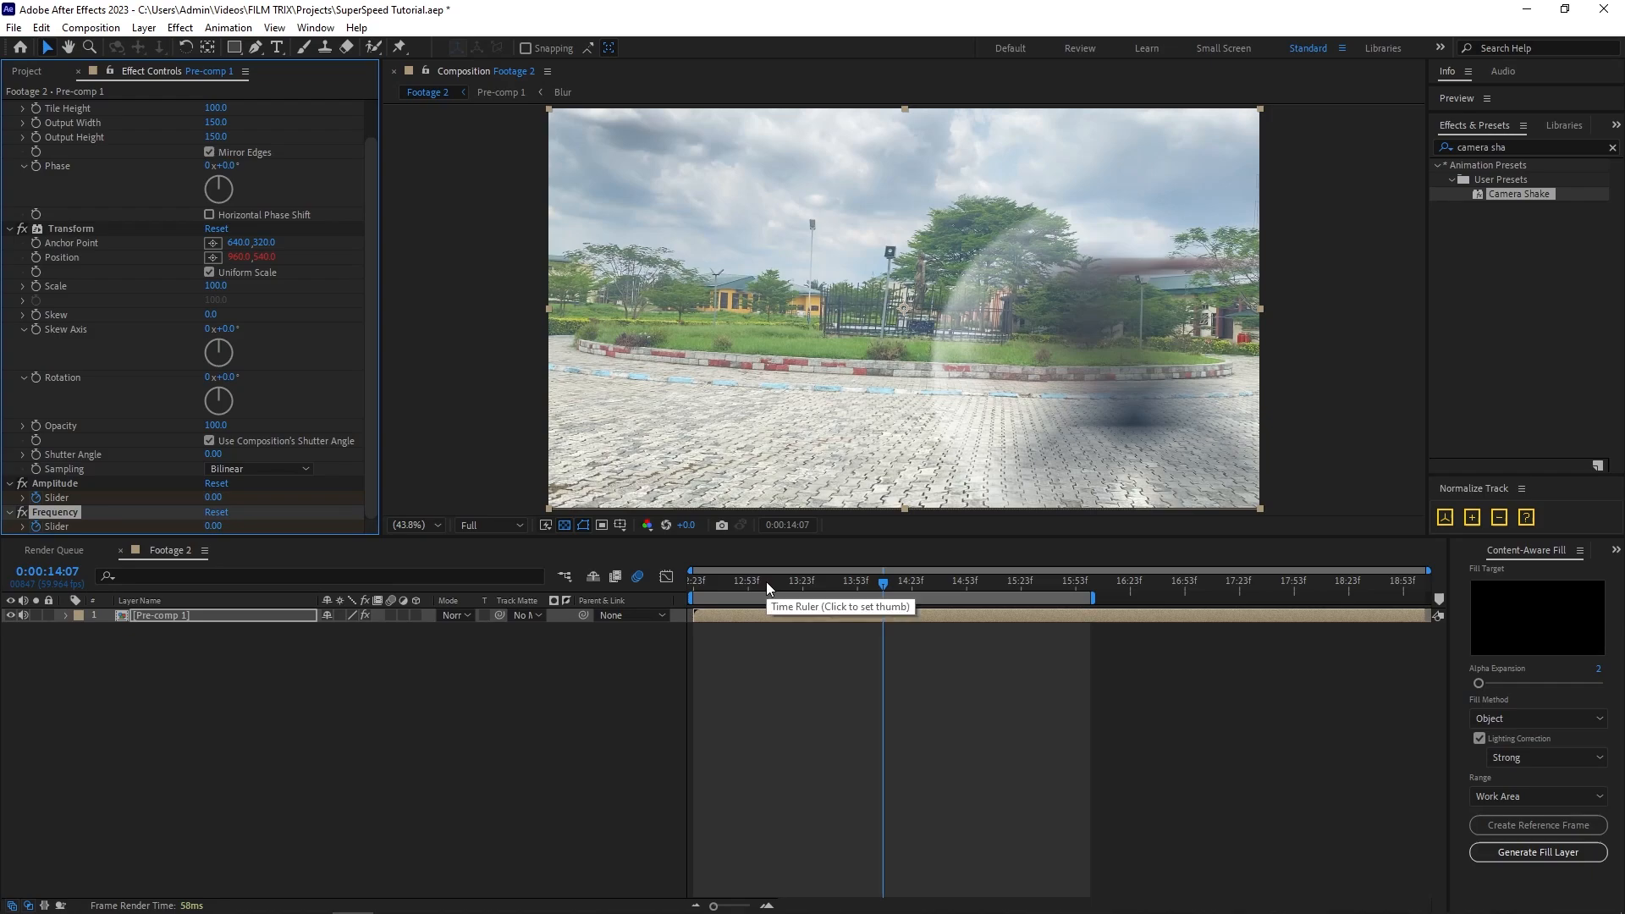
Keyframe the Amplitude and Frequency sliders to 10 at 0:00:14:11.
{"action": "key", "text": "Page_Down"}
{"action": "key", "text": "Page_Down"}
{"action": "key", "text": "Page_Down"}
{"action": "key", "text": "Page_Down"}
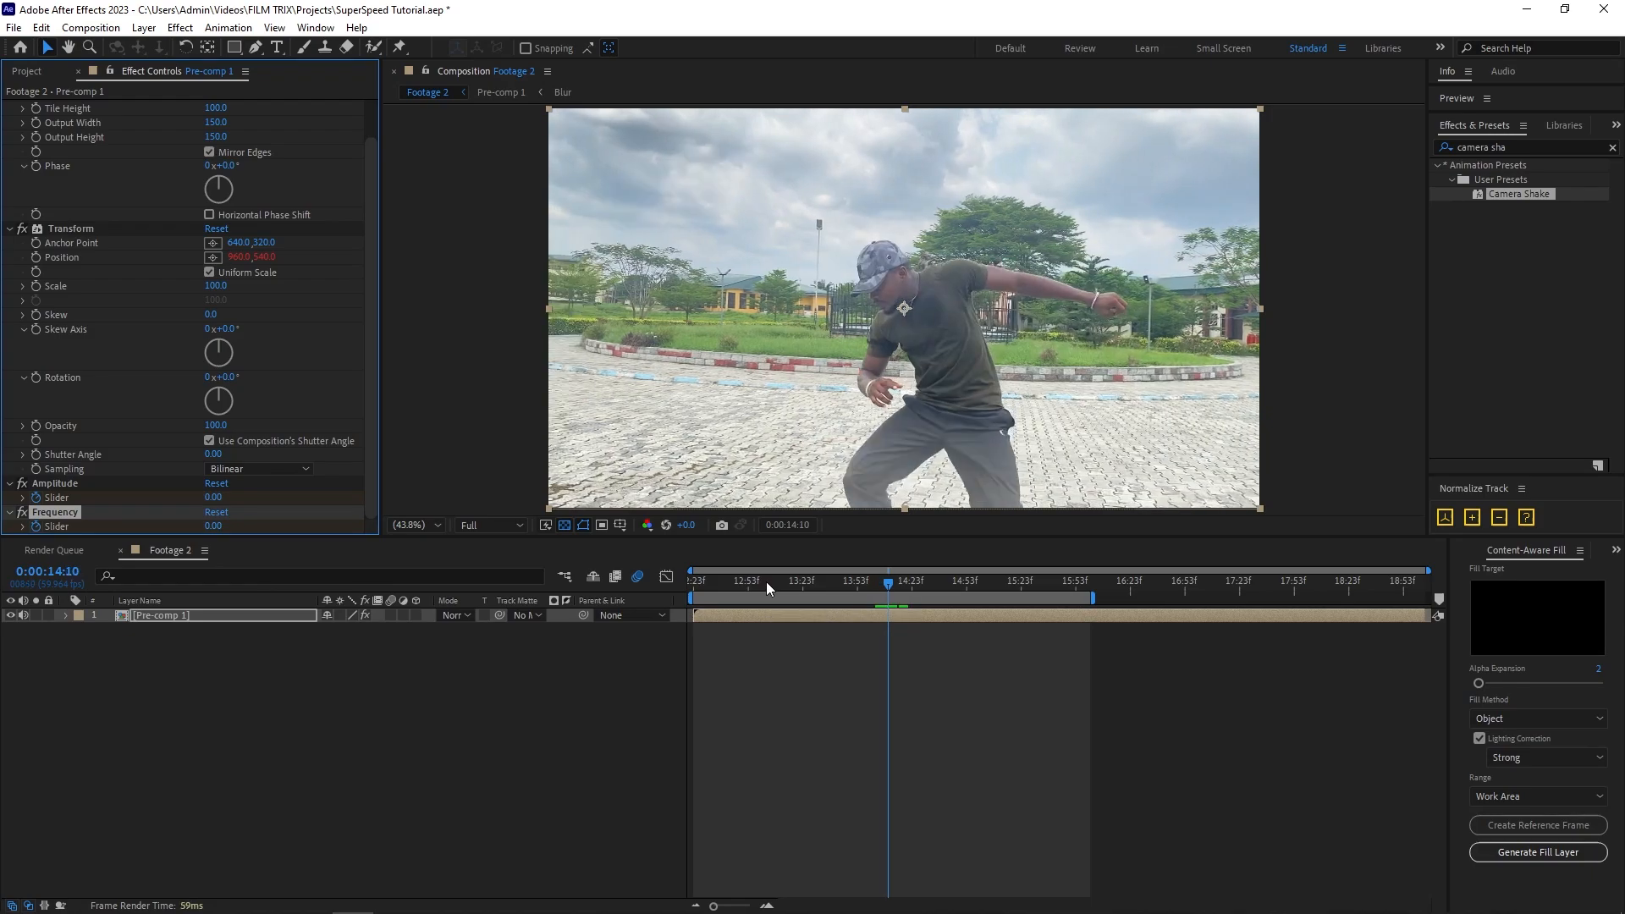
{"action": "left_click", "coordinate": [215, 497]}
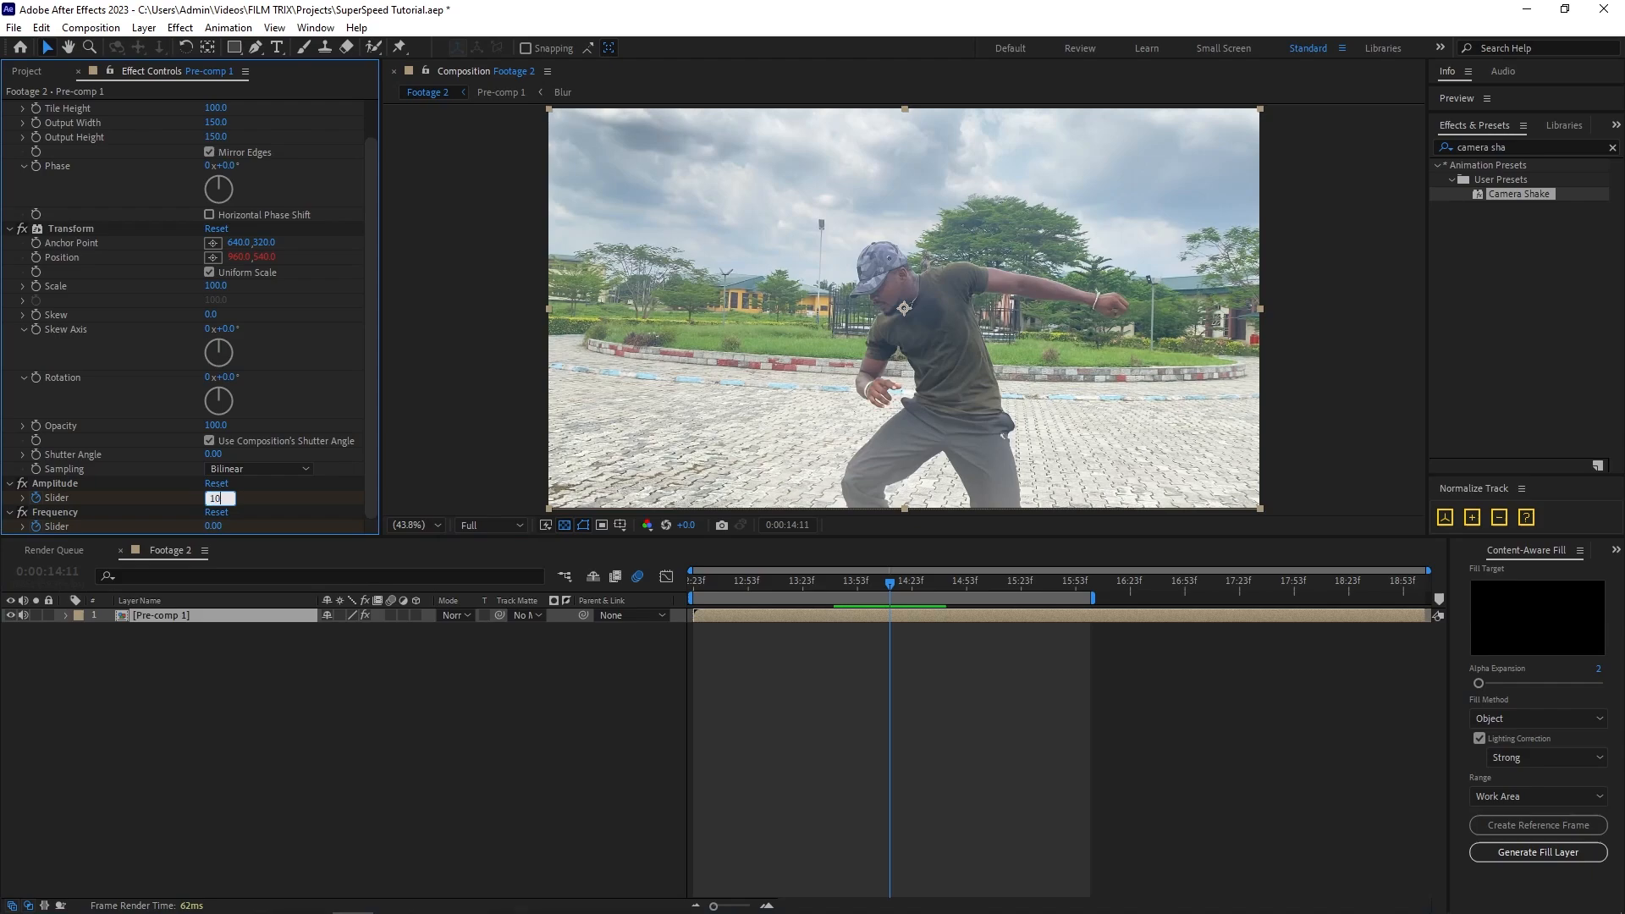
{"action": "type", "text": "10"}
{"action": "left_click", "coordinate": [211, 526]}
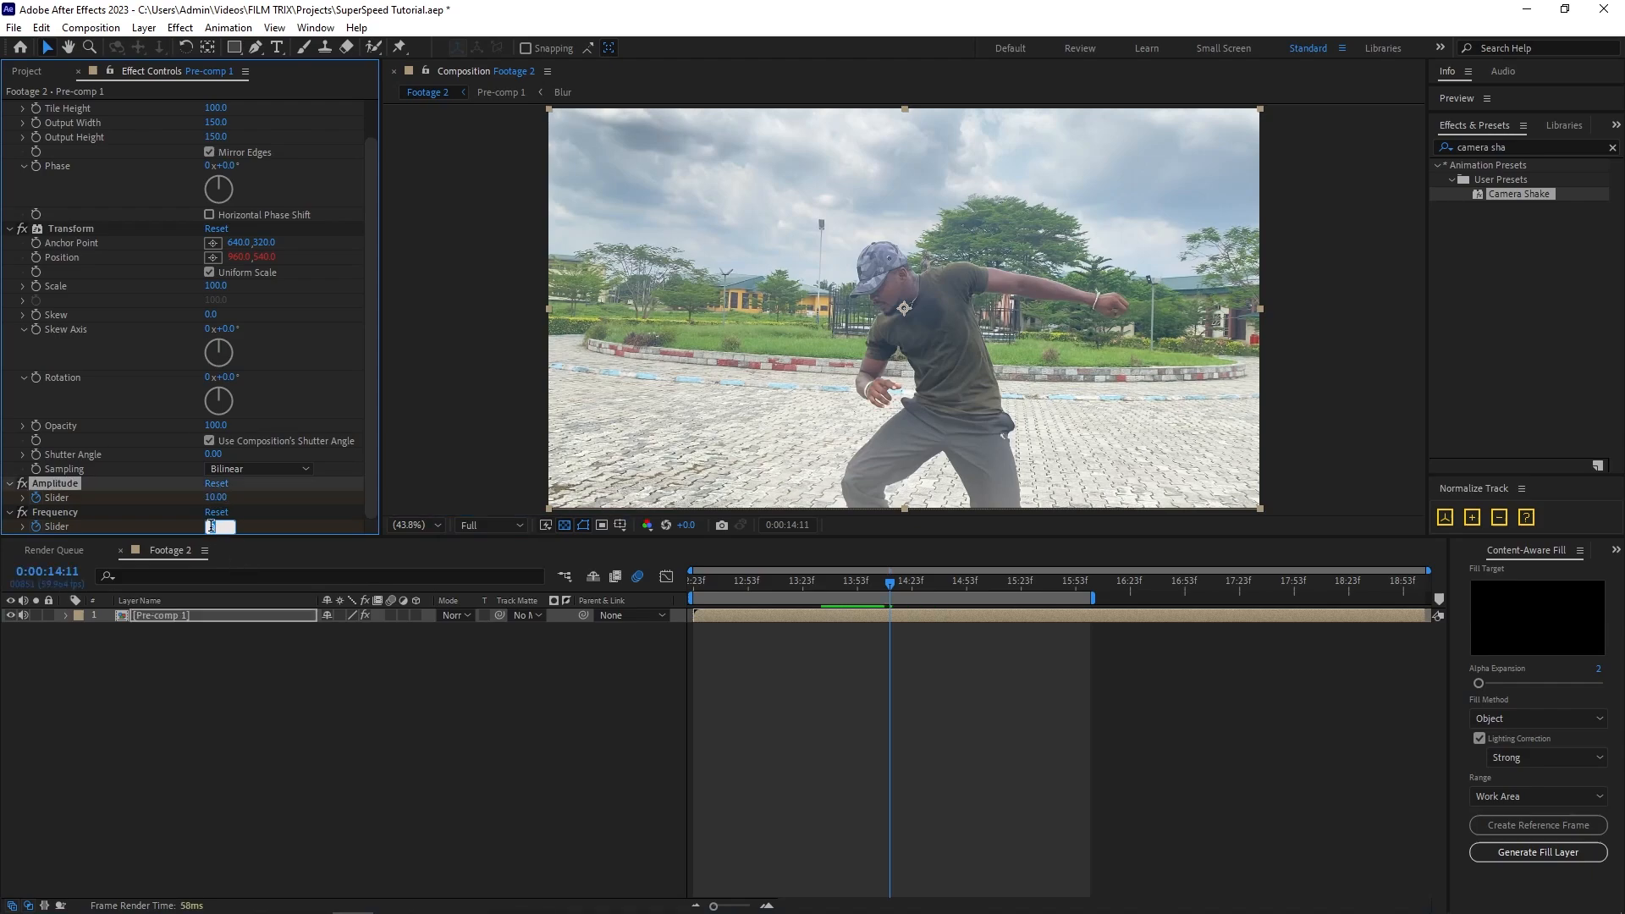
{"action": "type", "text": "10"}
{"action": "left_click", "coordinate": [891, 617]}
Keyframe the Amplitude and Frequency sliders back to 0 at 0:00:14:15.
{"action": "key", "text": "Page_Down"}
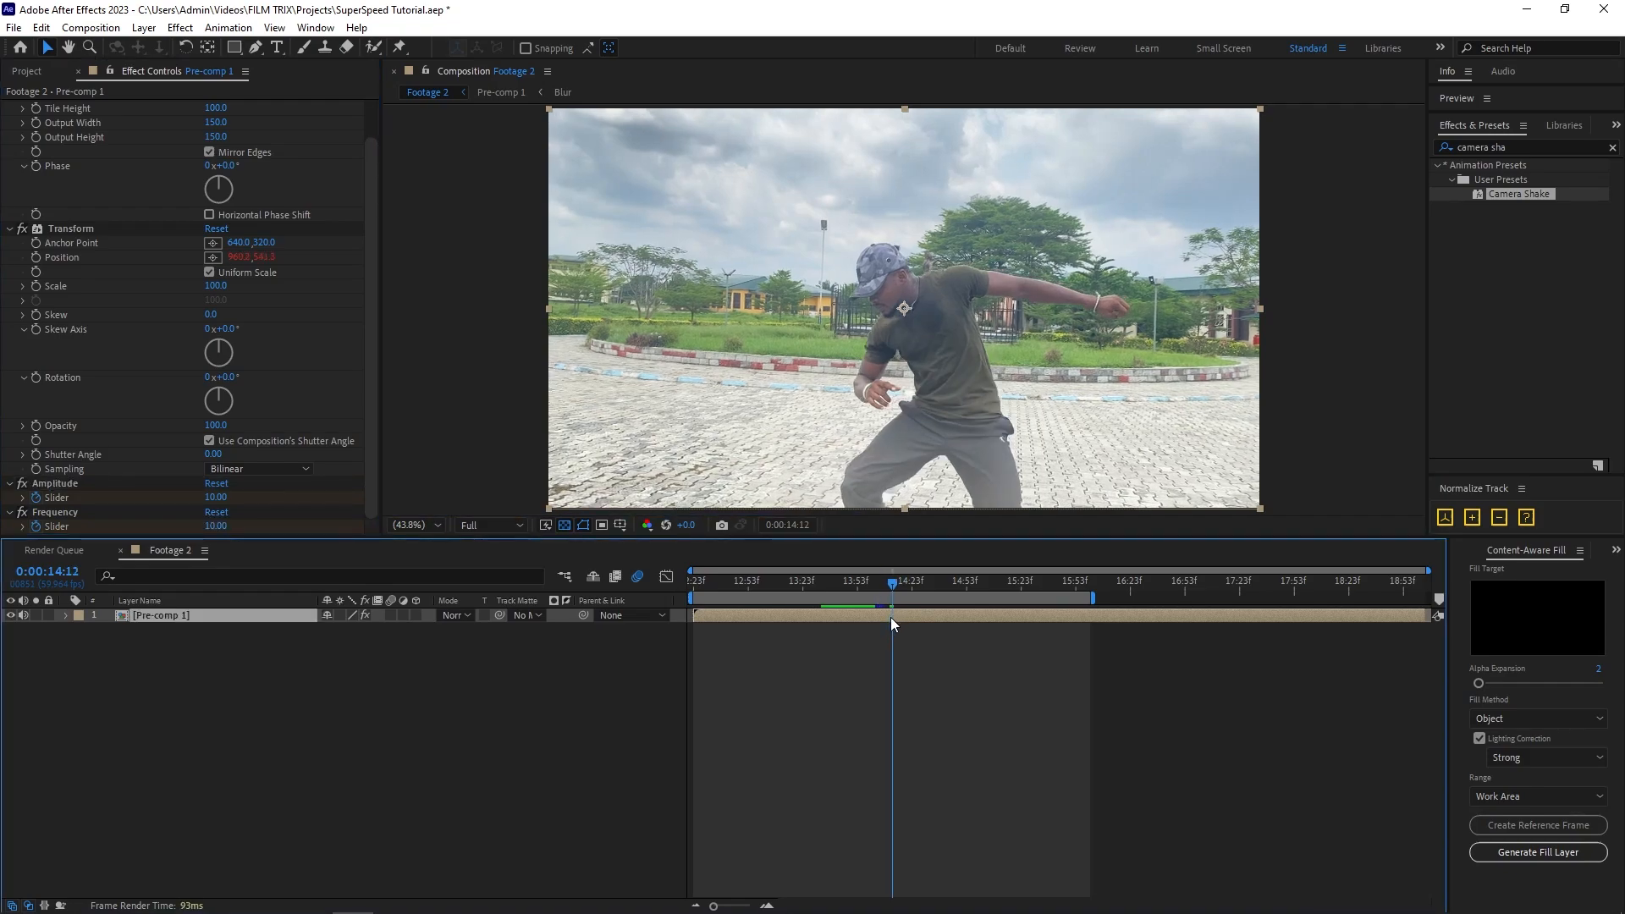
{"action": "key", "text": "Page_Down"}
{"action": "key", "text": "Page_Down"}
{"action": "key", "text": "Page_Down"}
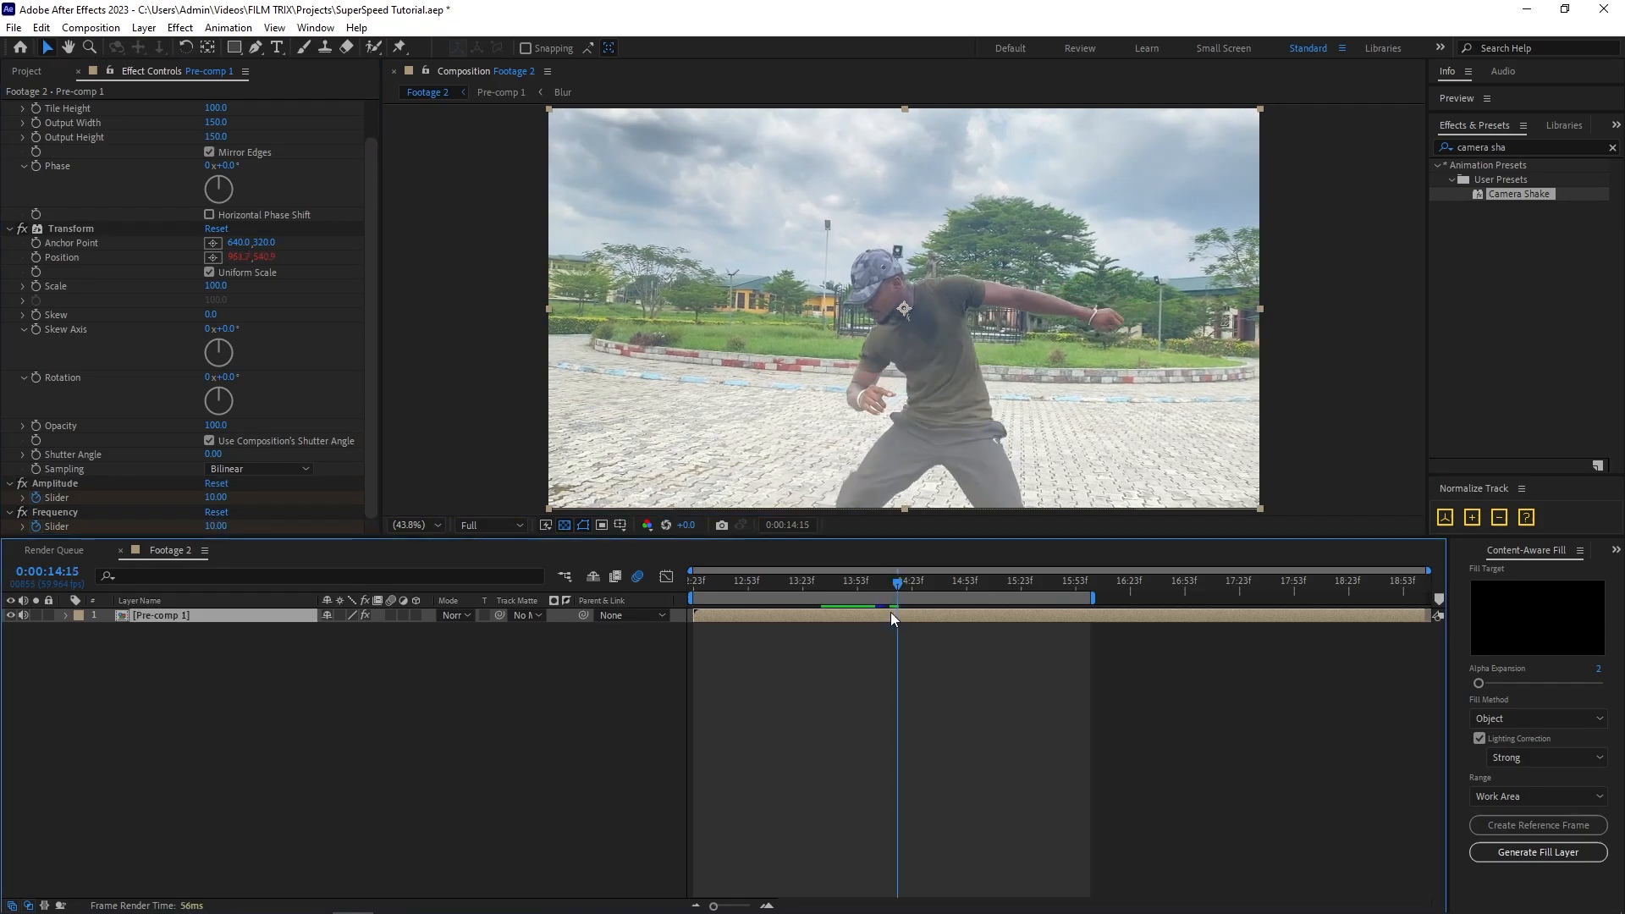
{"action": "left_click", "coordinate": [215, 497]}
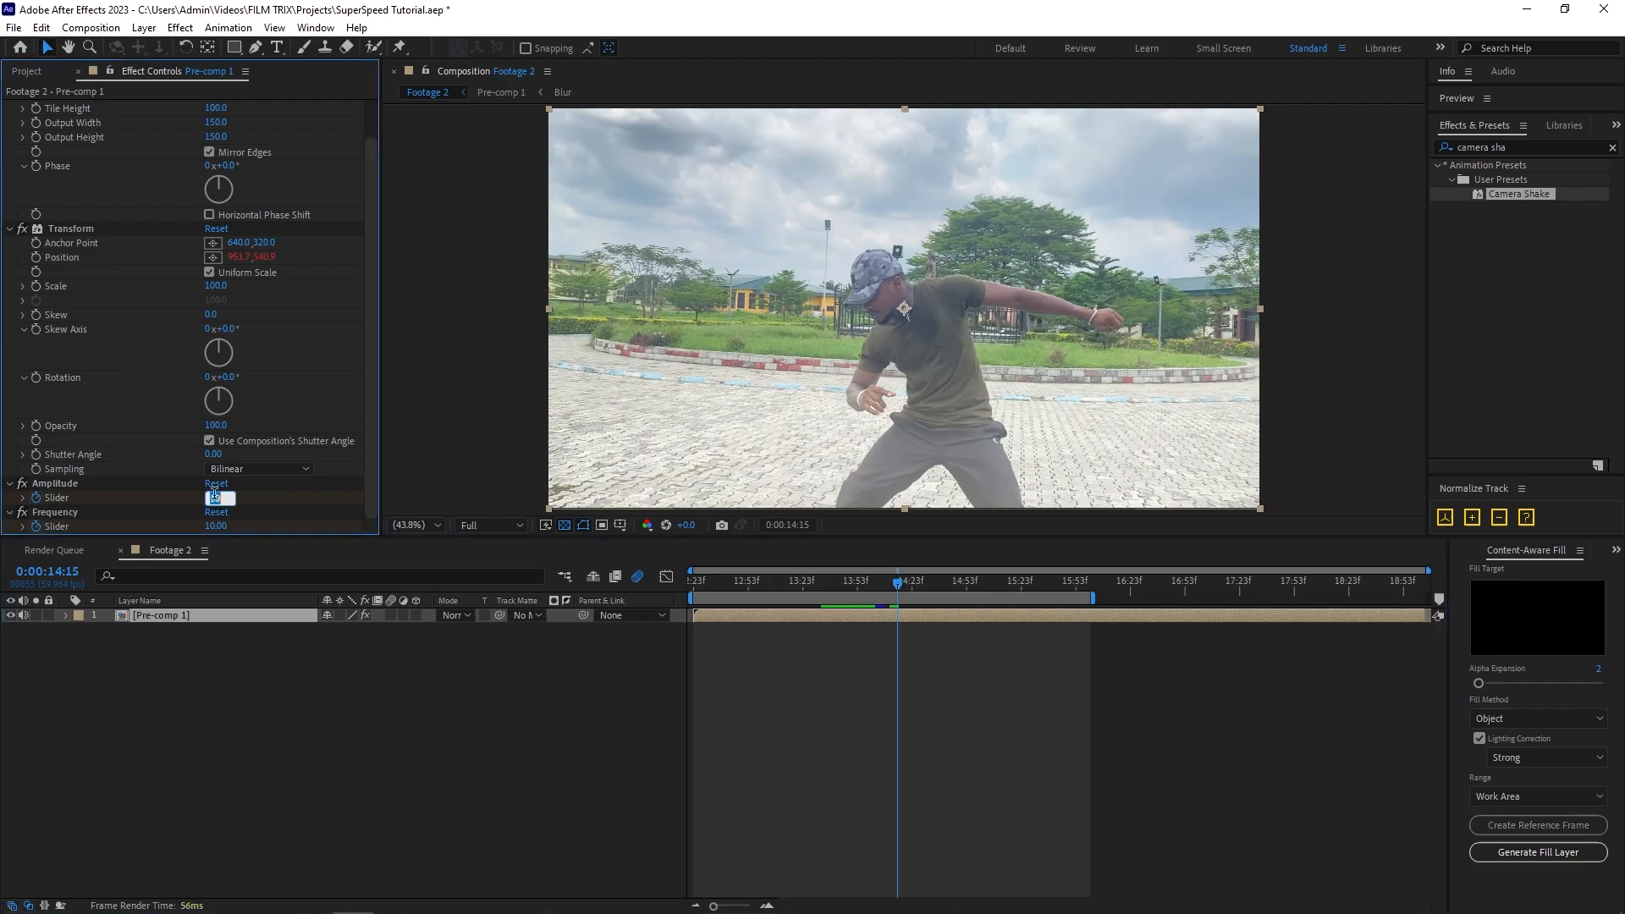
{"action": "type", "text": "0"}
{"action": "key", "text": "Return"}
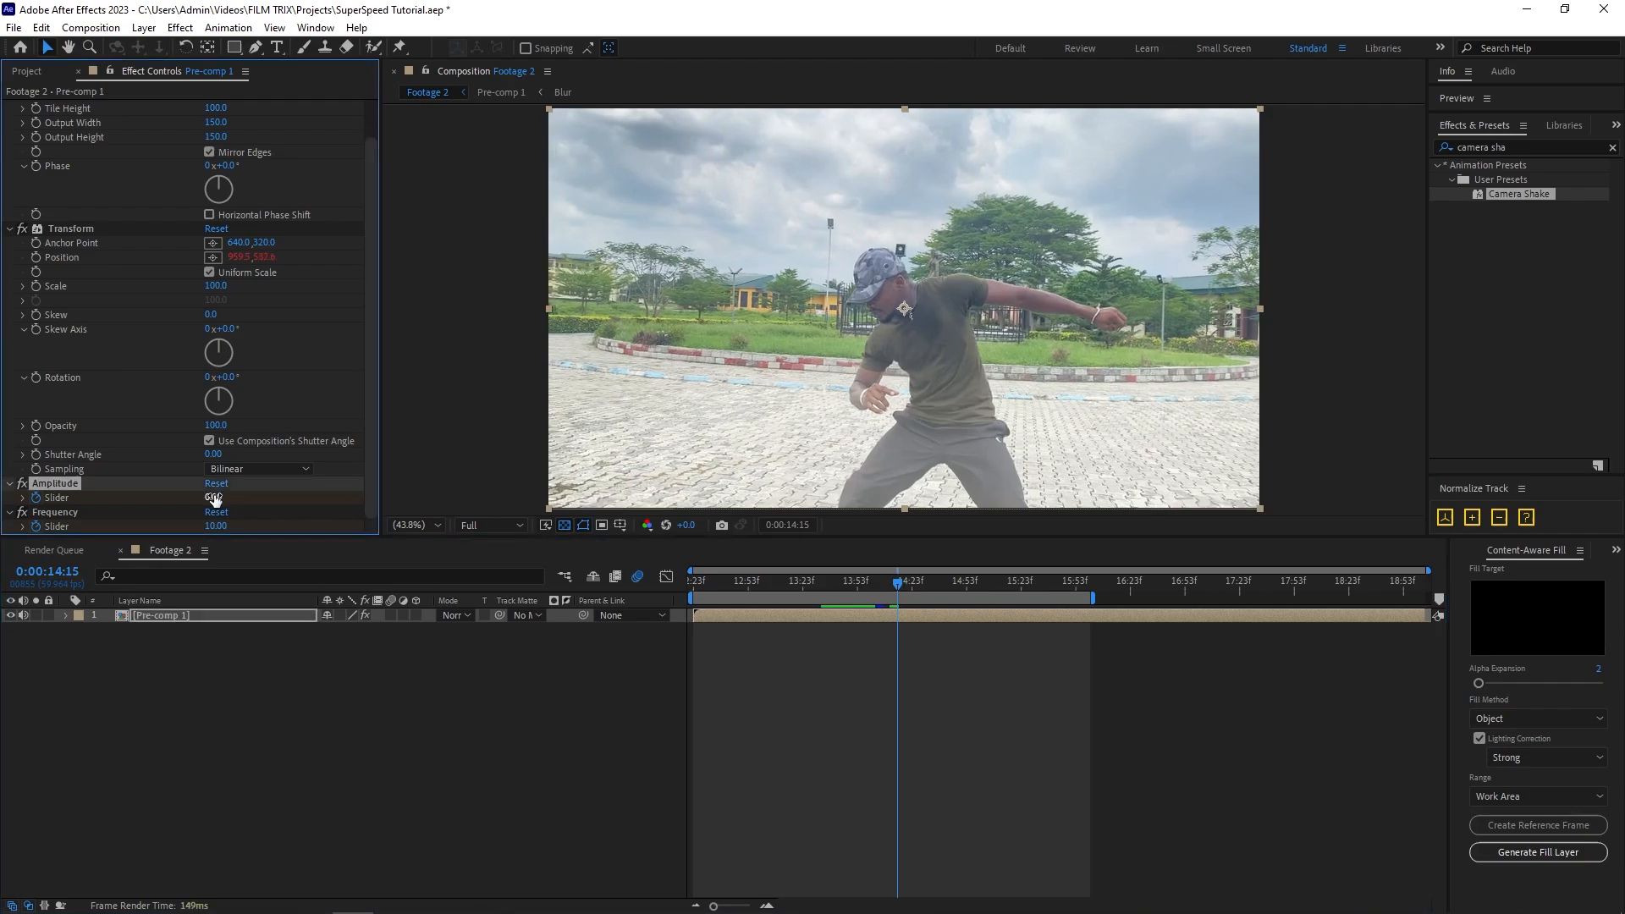
{"action": "left_click", "coordinate": [216, 527]}
{"action": "type", "text": "0"}
{"action": "key", "text": "Return"}
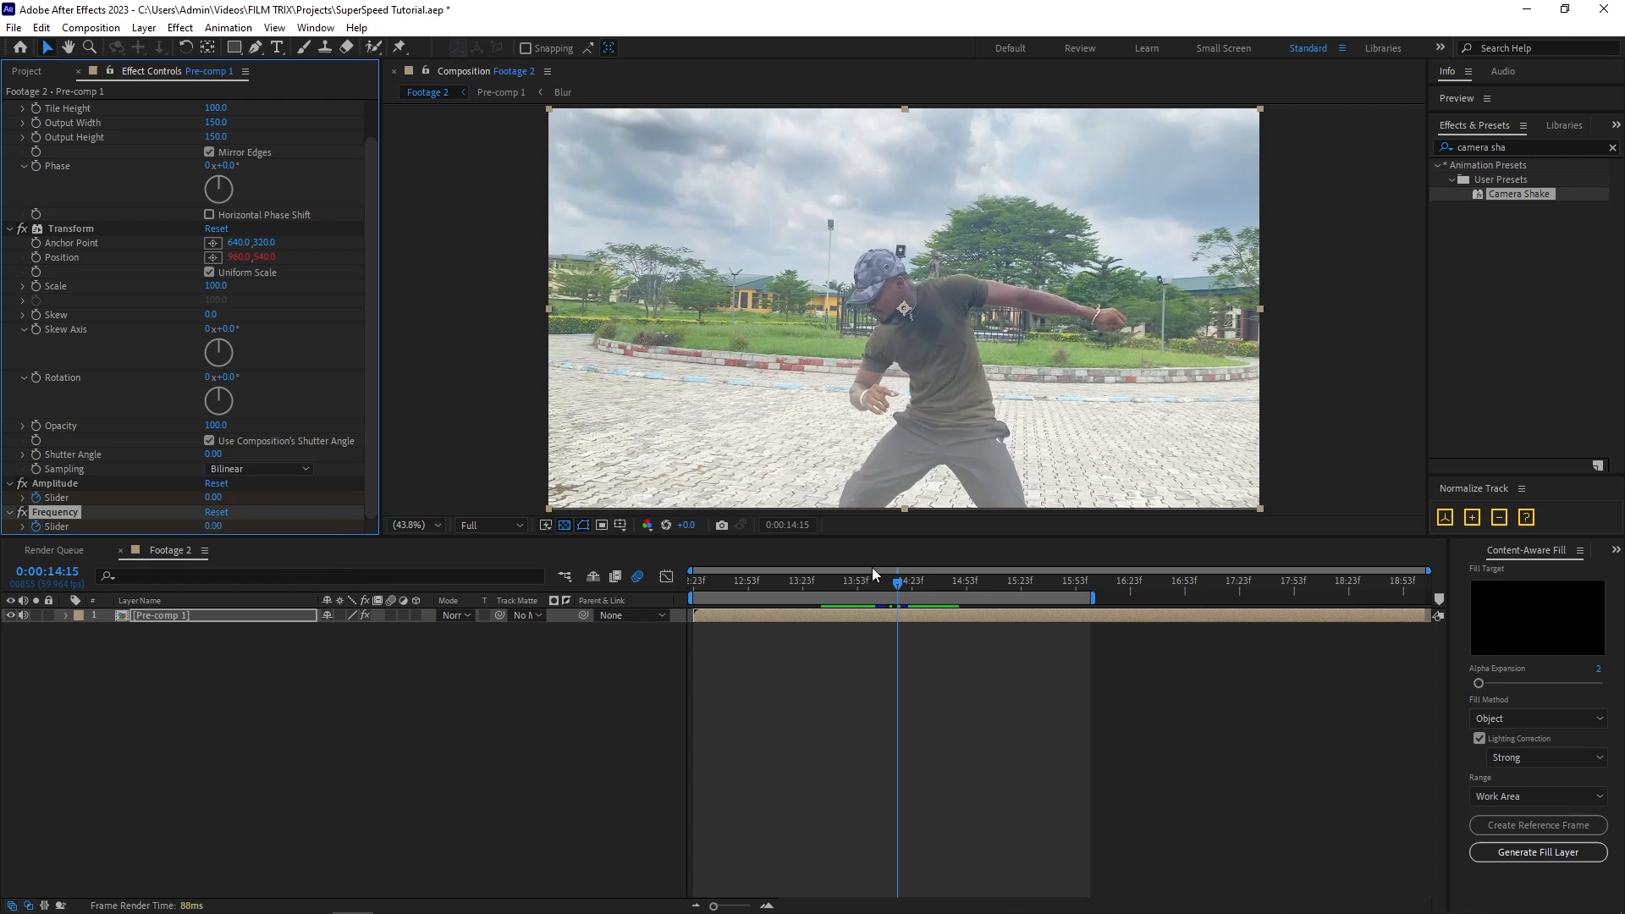